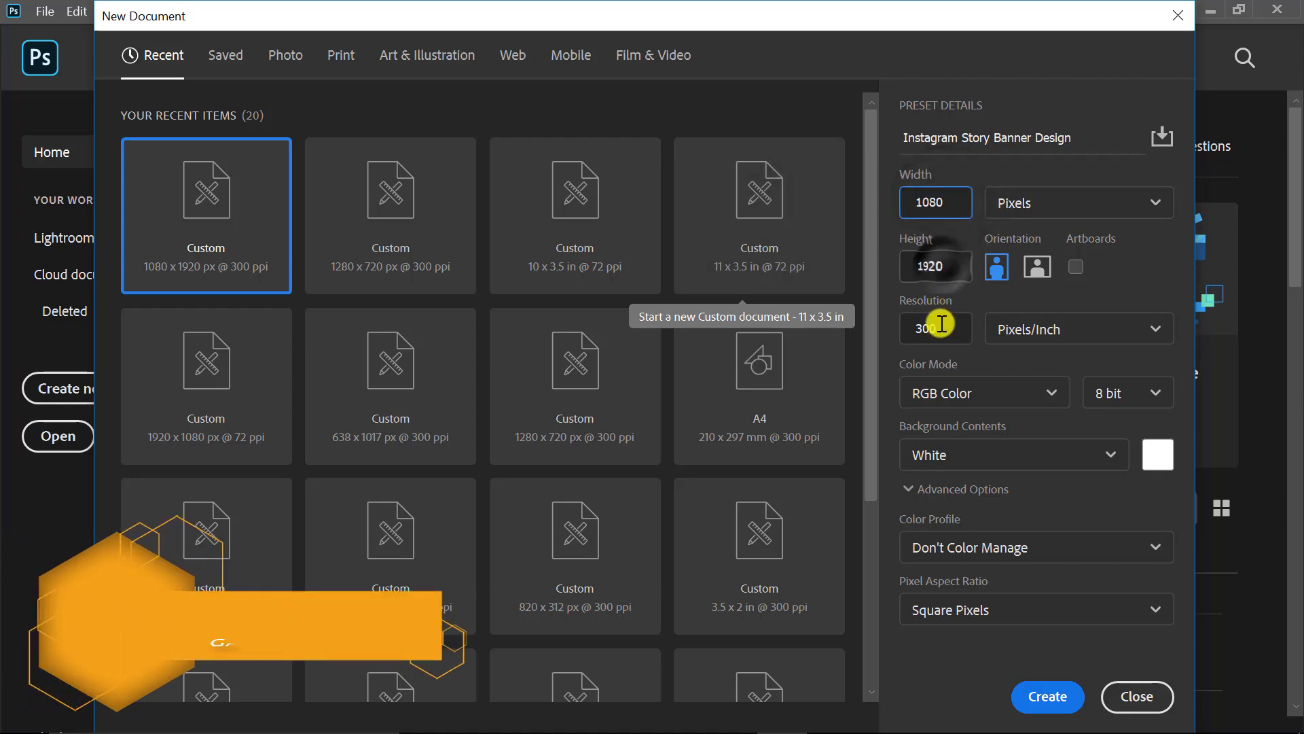
Create the 1080 × 1920 px, 300 ppi 'Instagram Story Banner Design' document and pick the Move tool.
left_click(941, 328)
left_click(1046, 696)
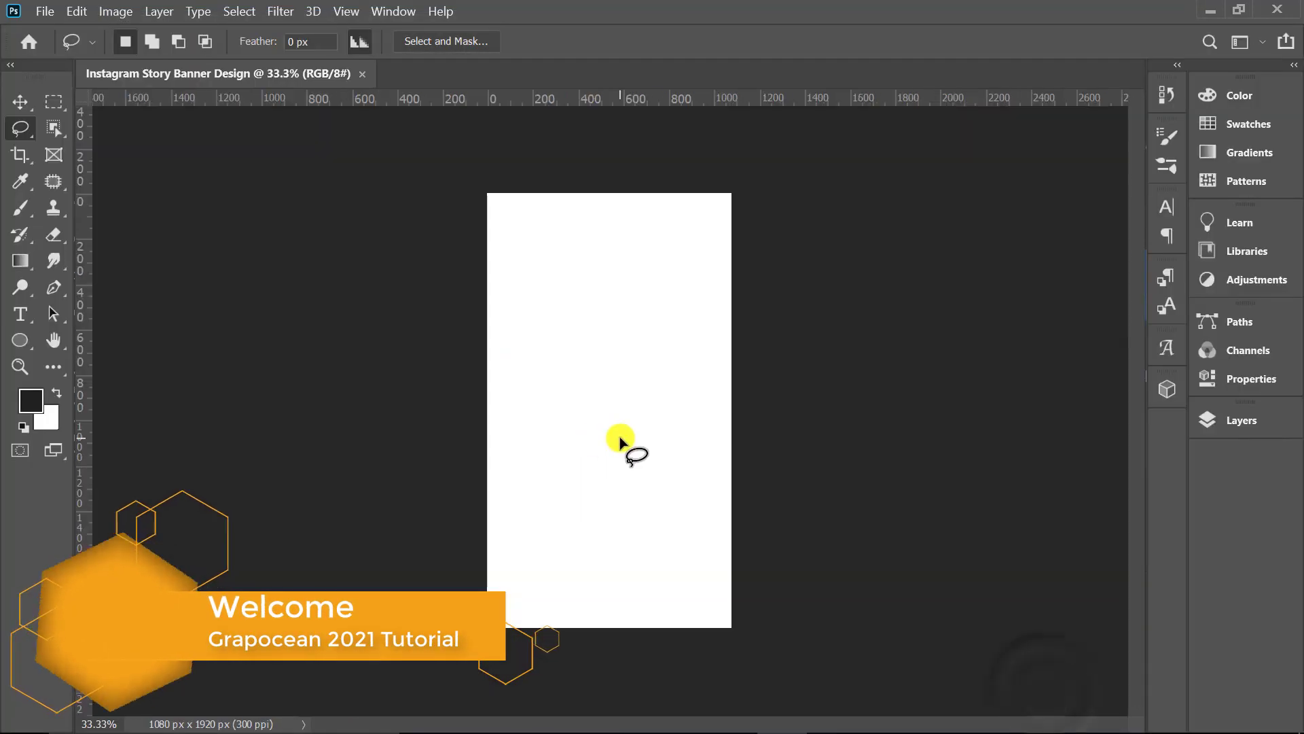
left_click(19, 101)
Open the six ad images: texture, wings, tomato, mint, potato and pattern.
left_click(47, 12)
left_click(63, 47)
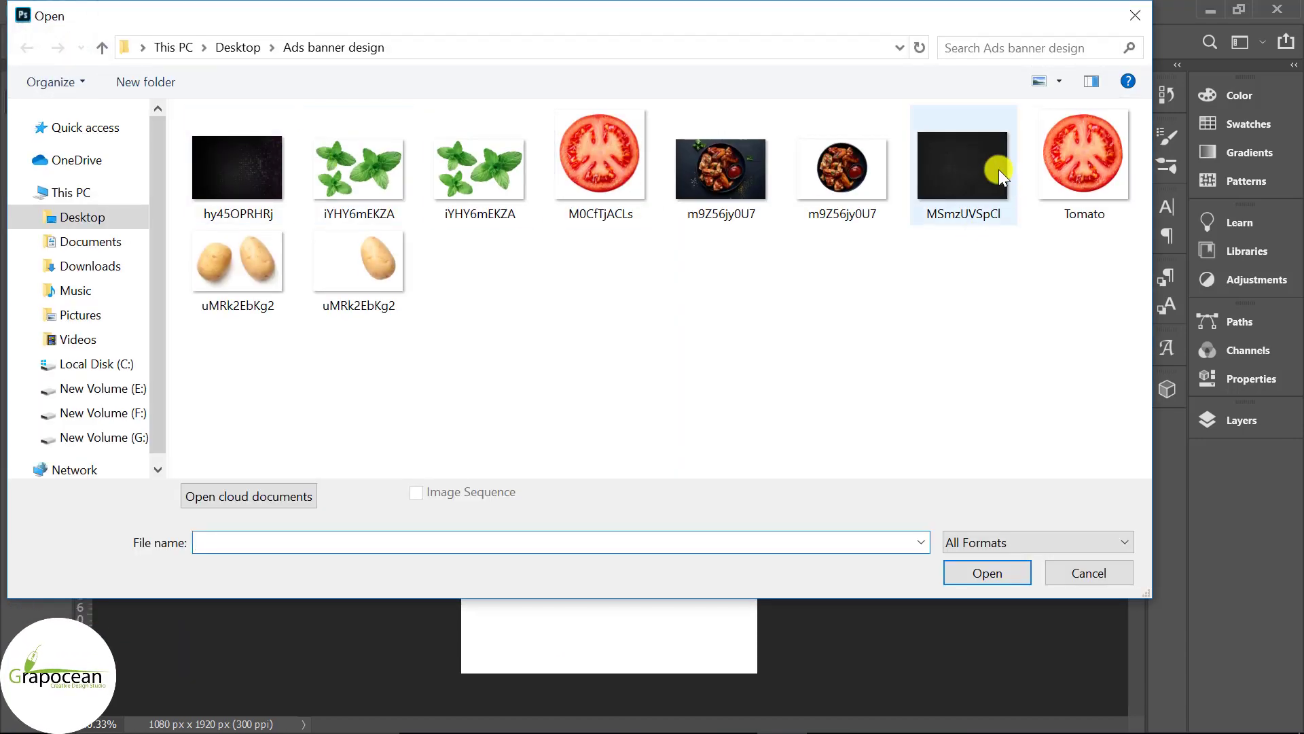
left_click(998, 169)
left_click(834, 171, "ctrl")
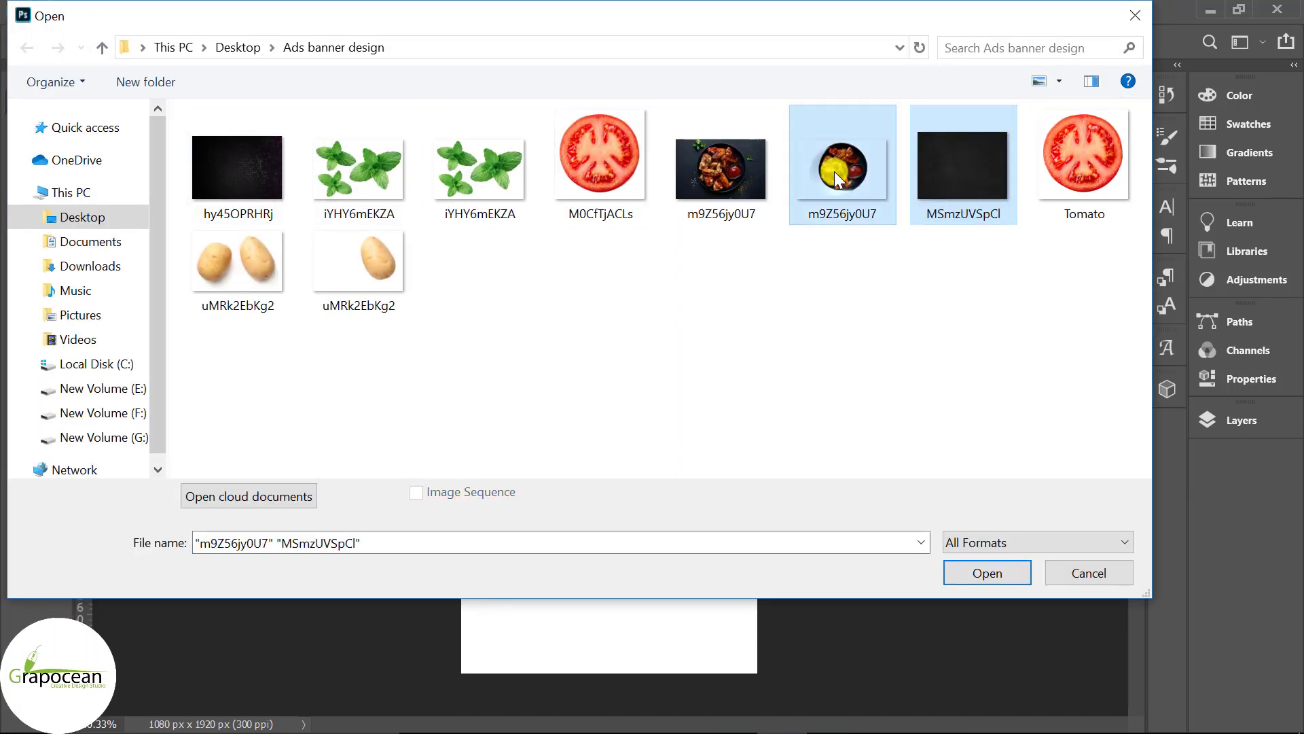
left_click(1093, 185, "ctrl")
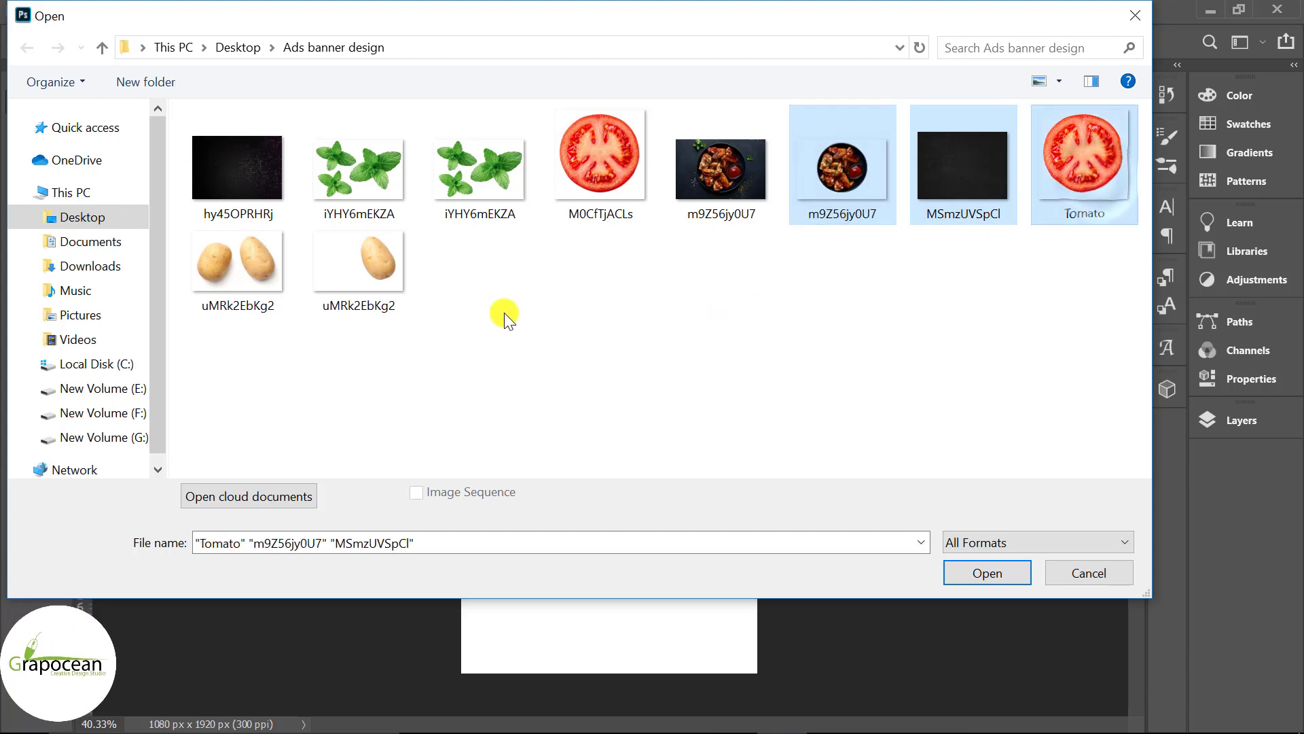
left_click(470, 180, "ctrl")
left_click(367, 265, "ctrl")
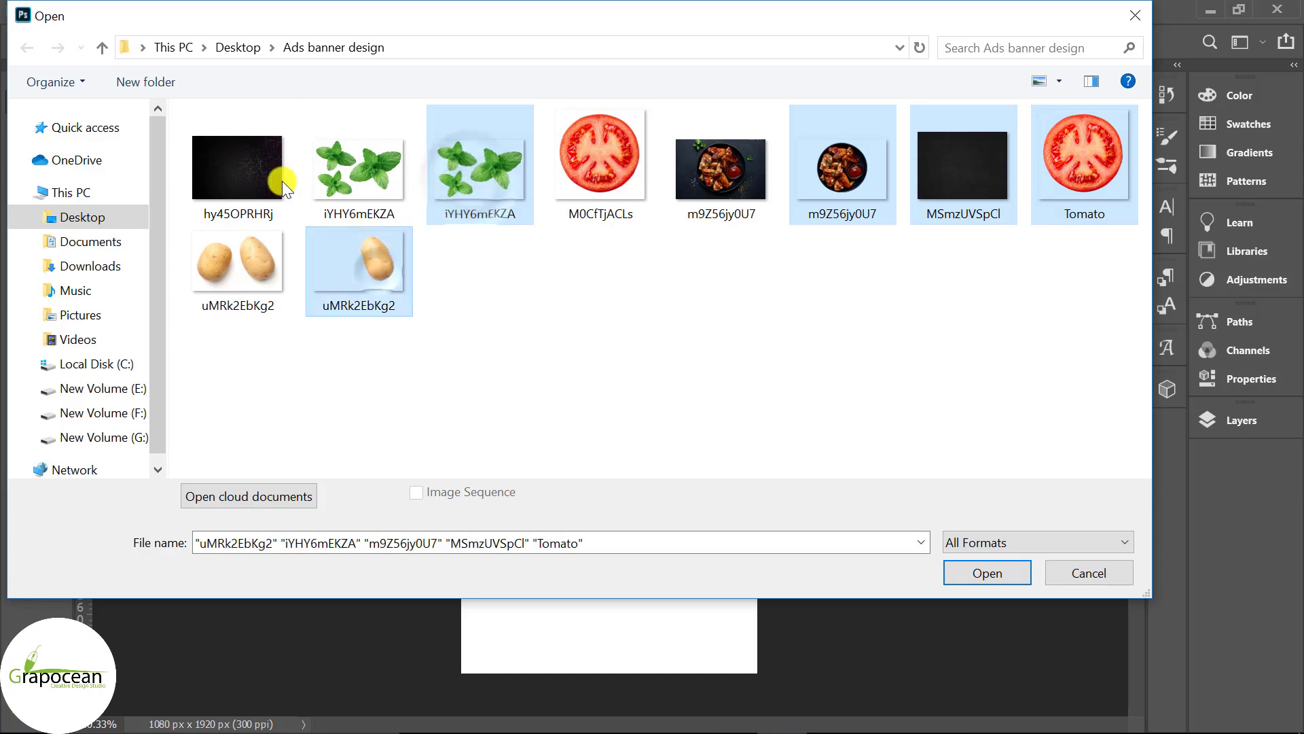
left_click(271, 177, "ctrl")
left_click(1018, 572)
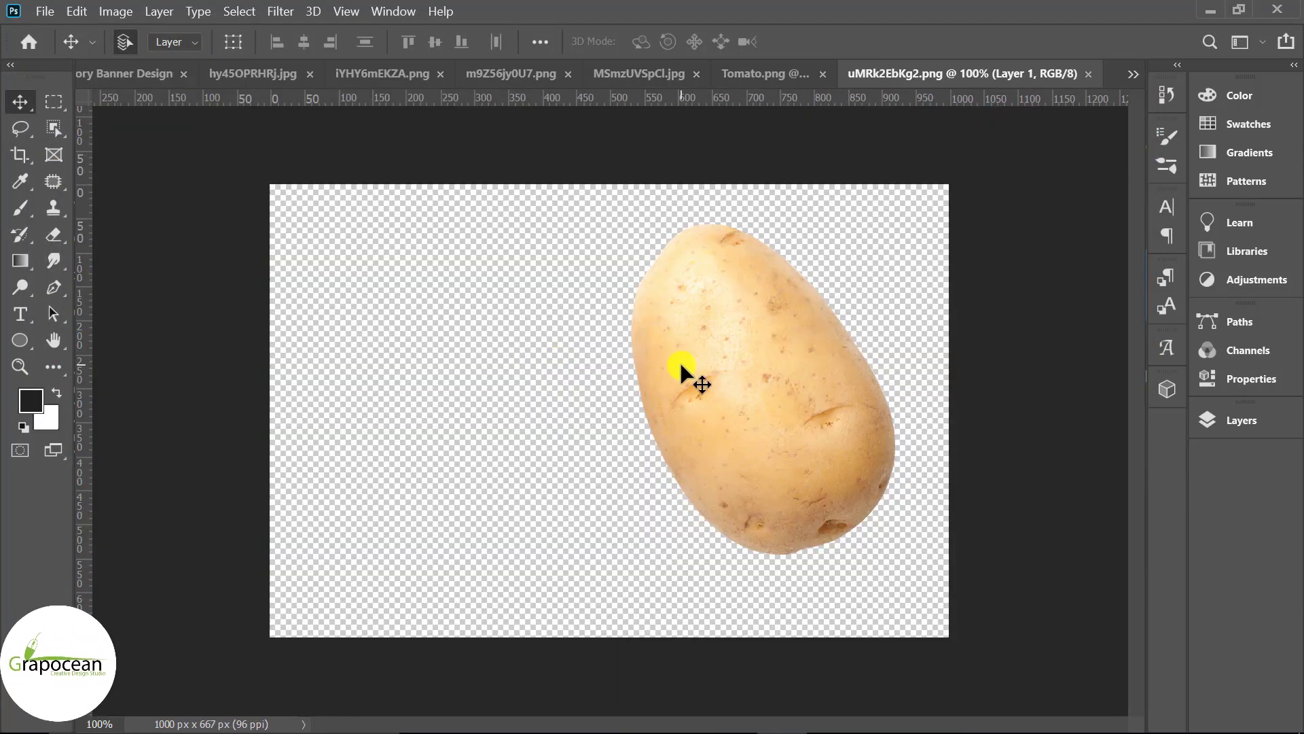
Go through the open images to the dark texture and unlock its Background layer.
left_click(1133, 71)
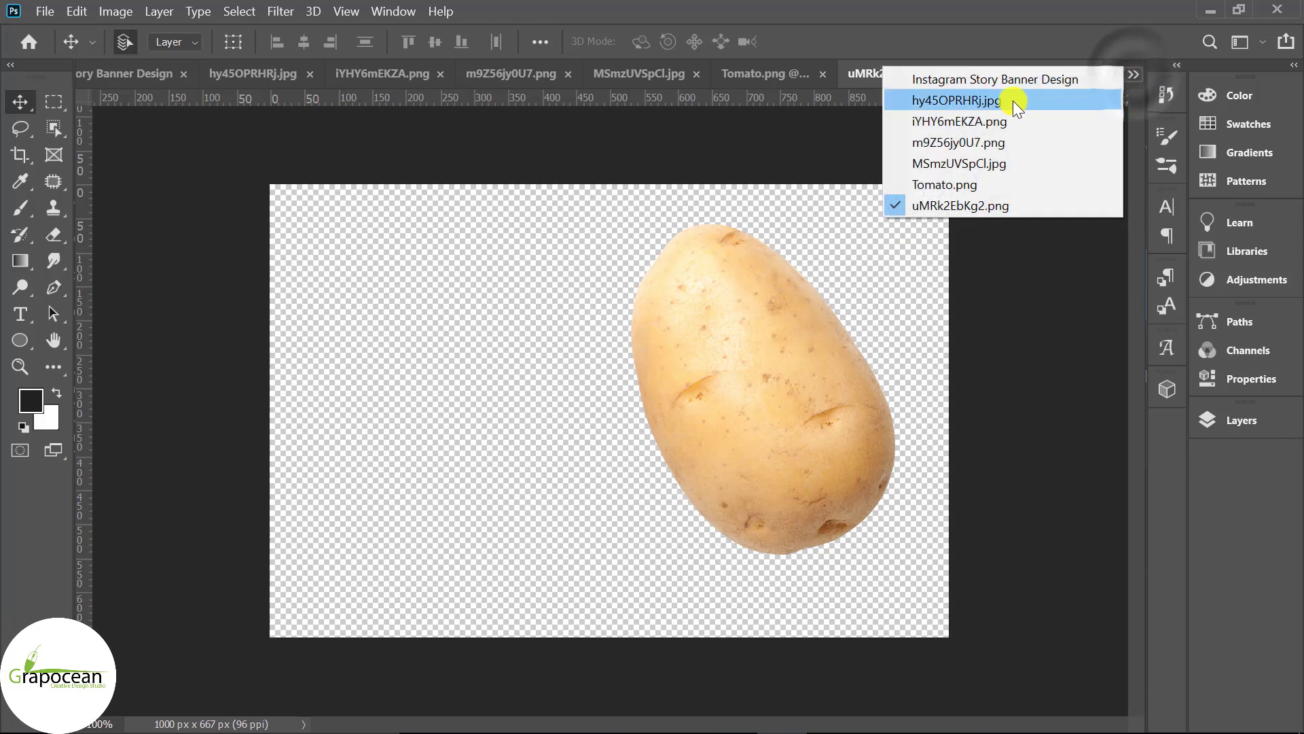
left_click(945, 100)
left_click(597, 72)
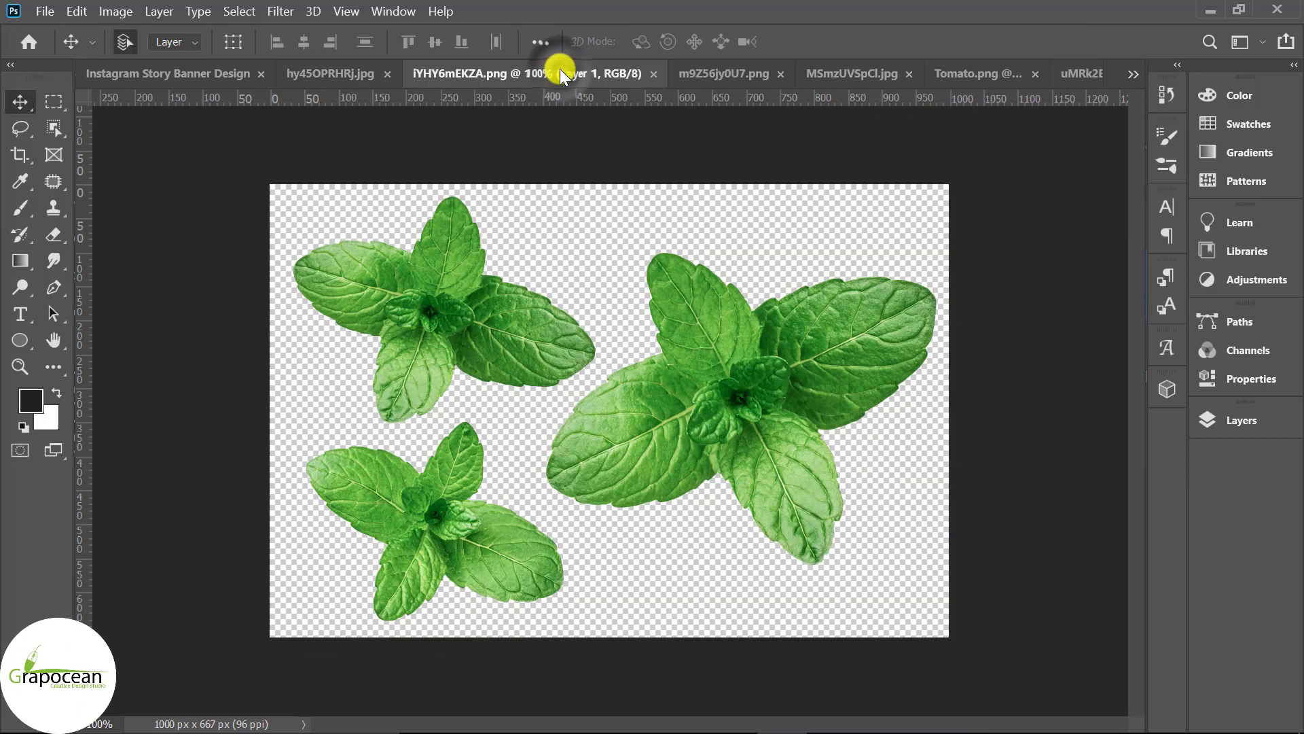
left_click(711, 71)
left_click(802, 72)
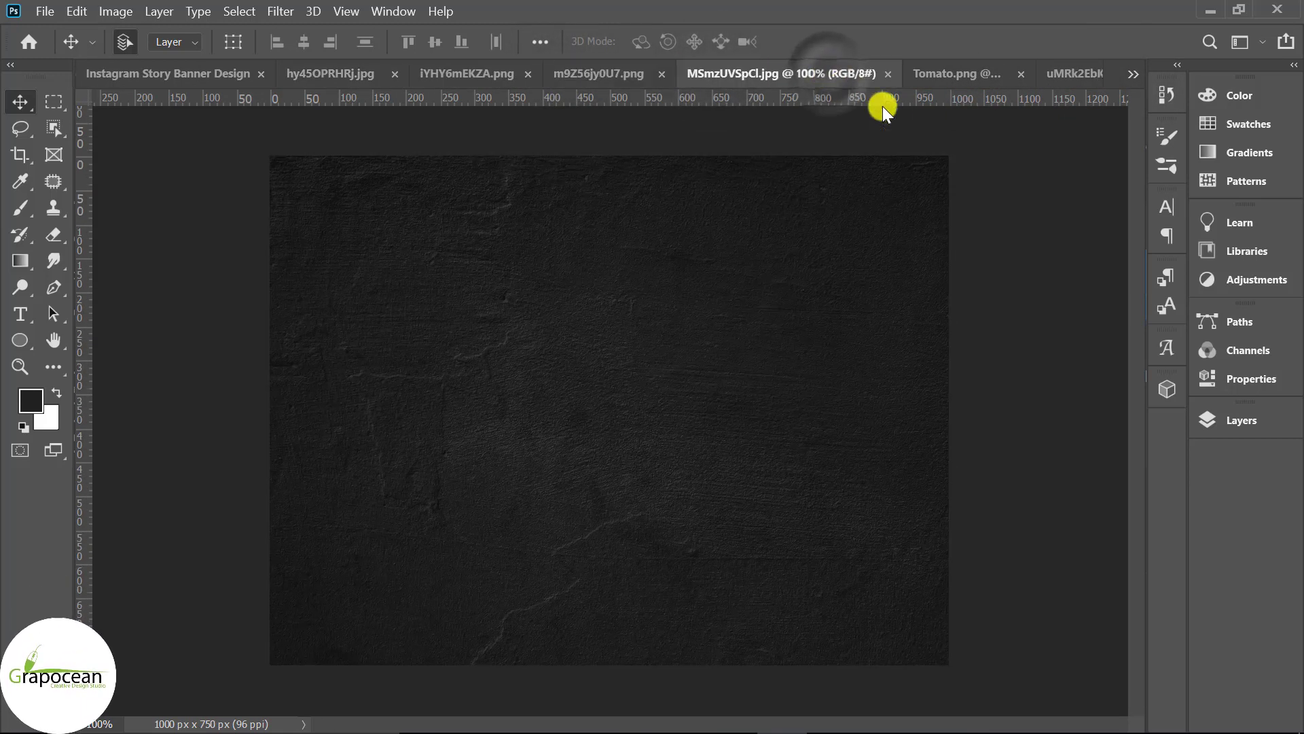
left_click(1243, 418)
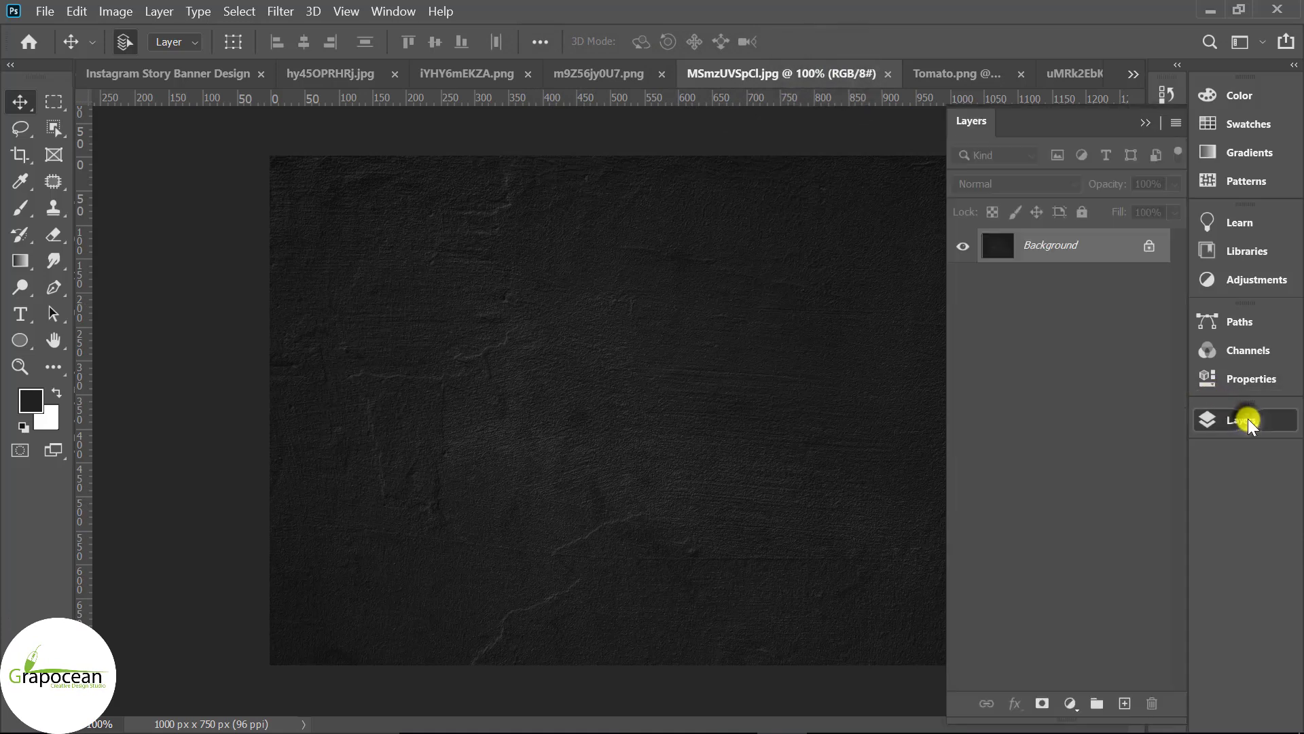
left_click(1148, 246)
Drag the dark texture into the story, rotate it 90° and scale it to cover the canvas.
left_click_drag(652, 198, 469, 269)
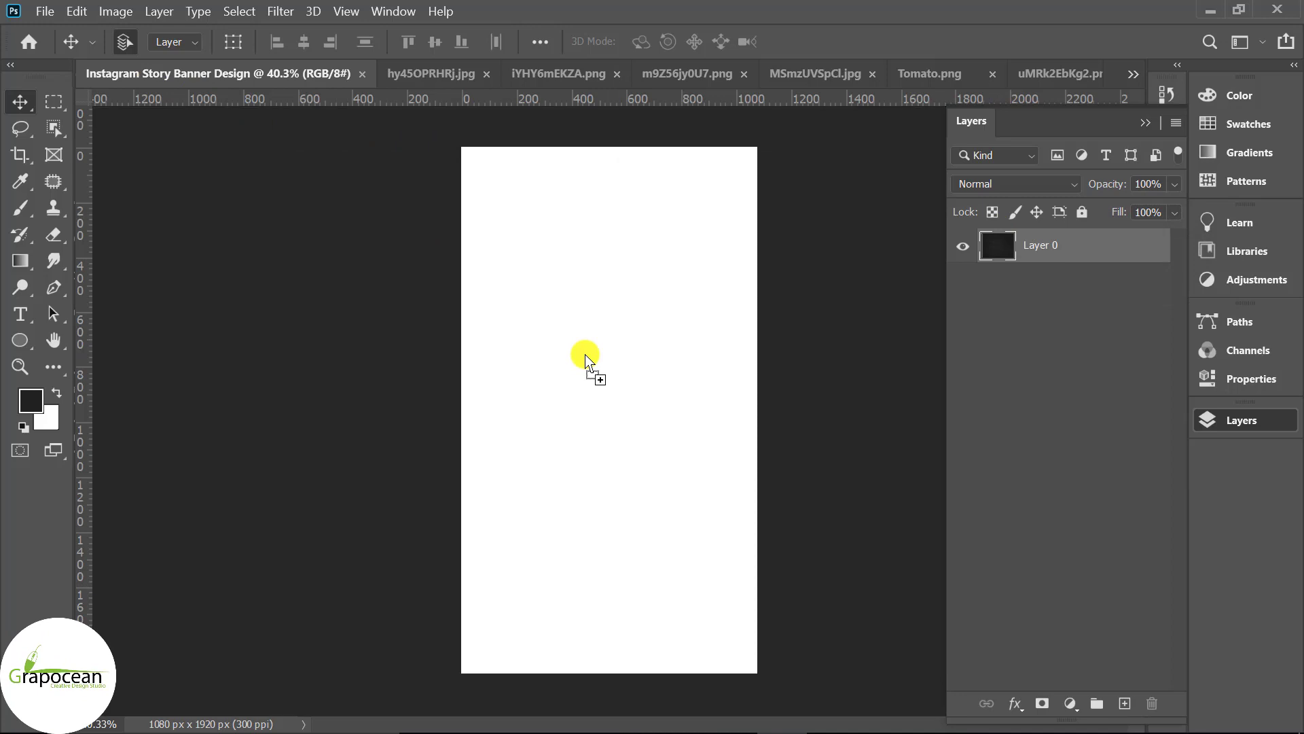
left_click_drag(587, 360, 611, 348)
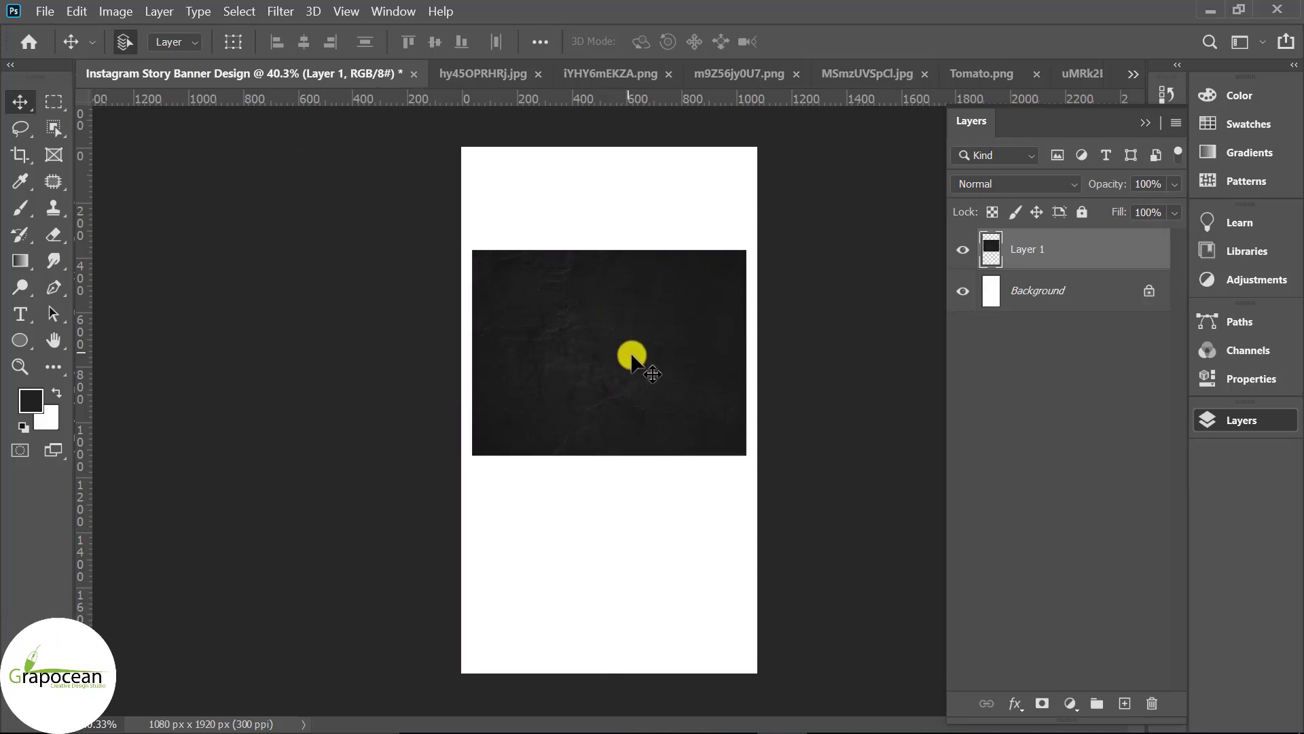
key("ctrl+t")
left_click_drag(784, 475, 507, 501)
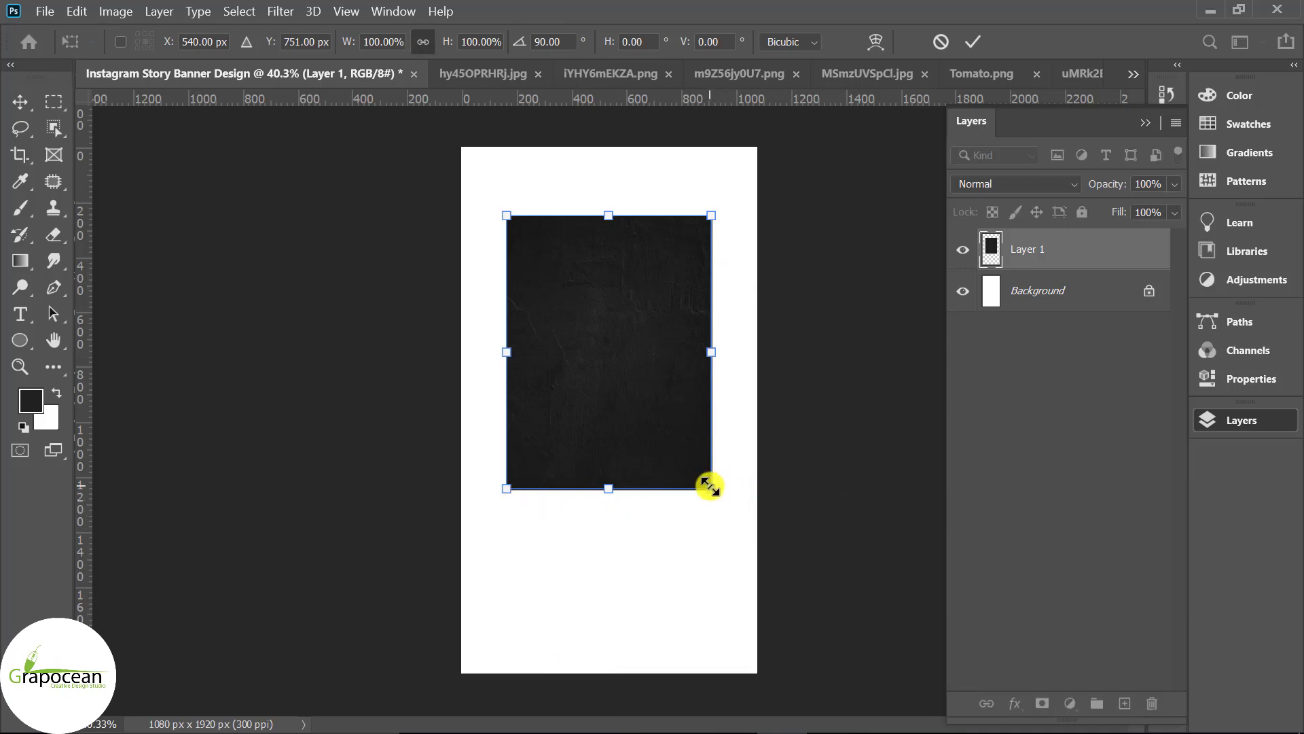
left_click_drag(709, 486, 817, 635)
left_click_drag(671, 432, 666, 475)
left_click_drag(824, 693, 809, 676)
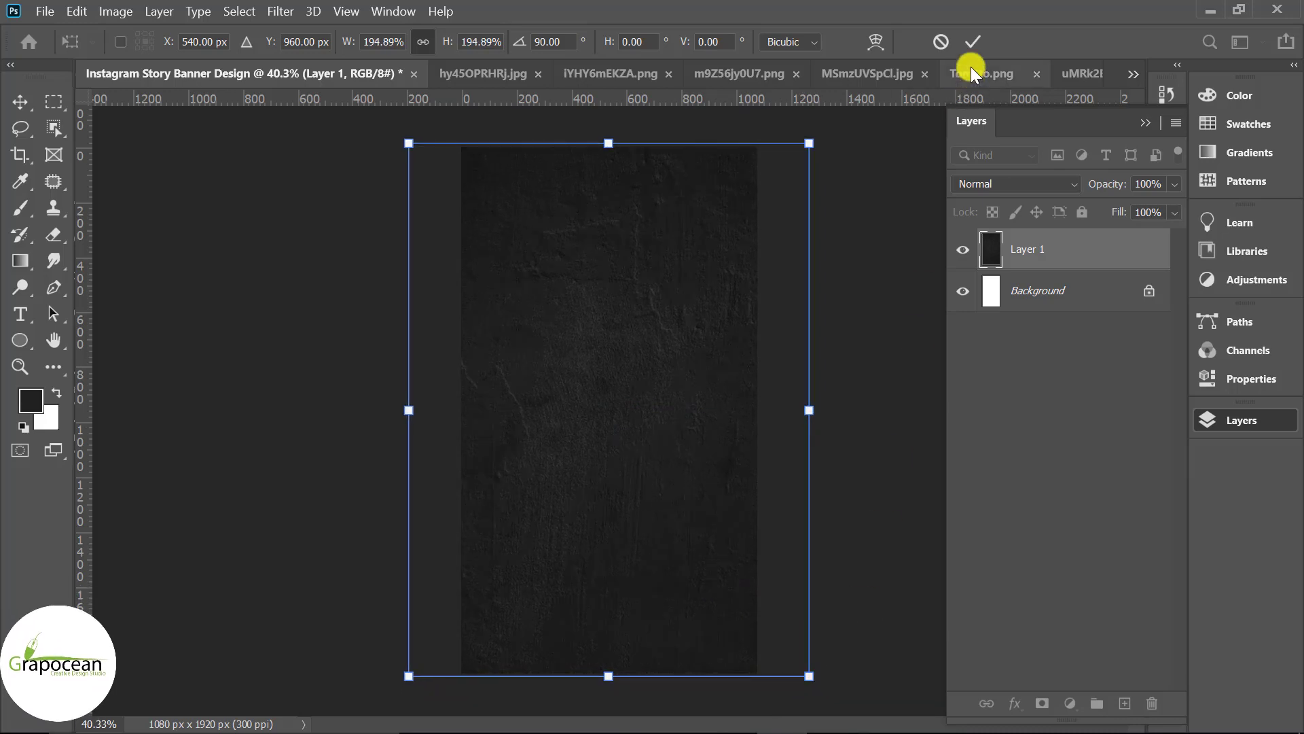
left_click(971, 45)
Drag the chicken wings plate image into the story document.
left_click(443, 74)
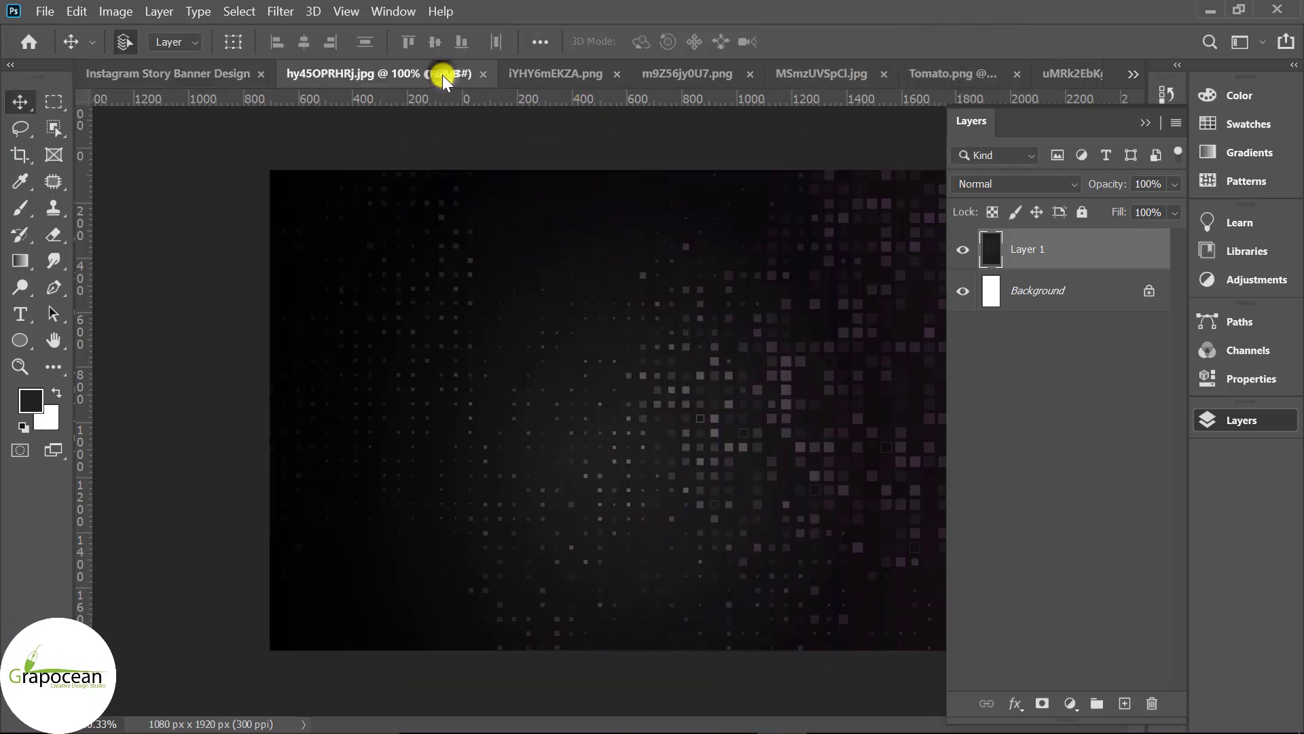
left_click(561, 75)
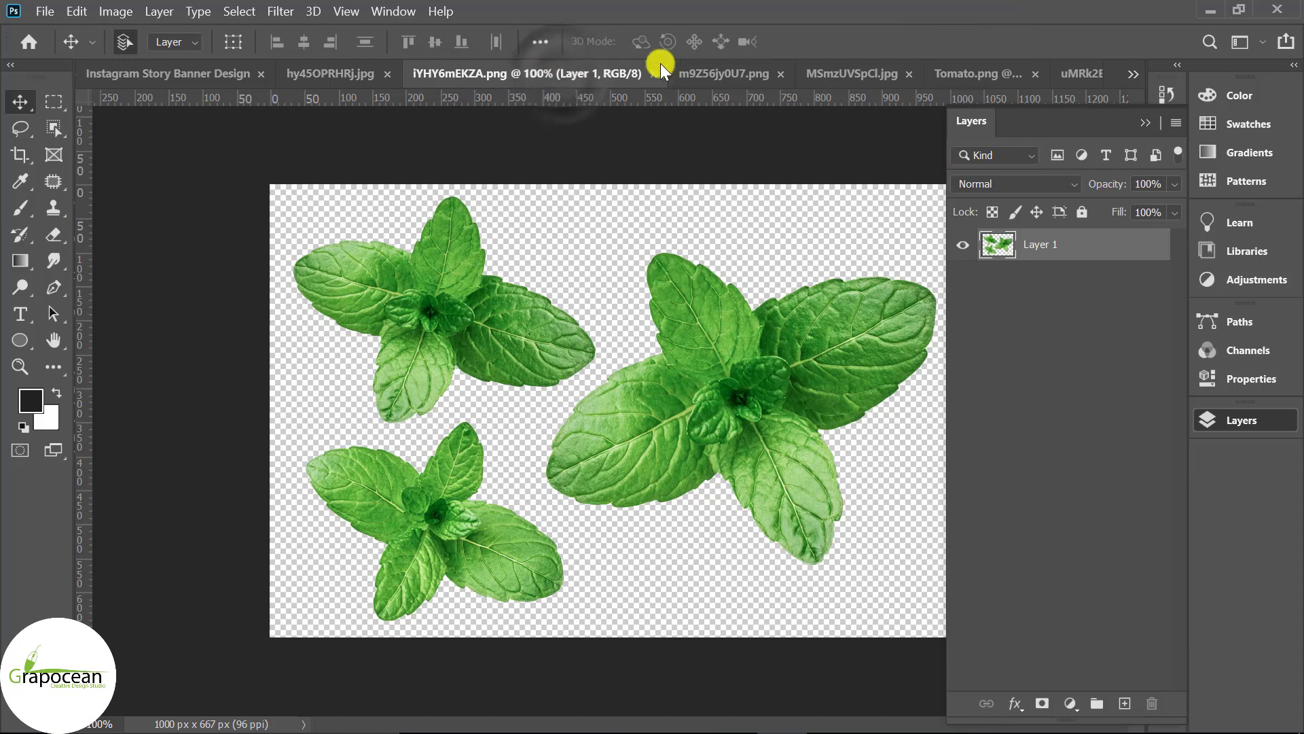
left_click(720, 74)
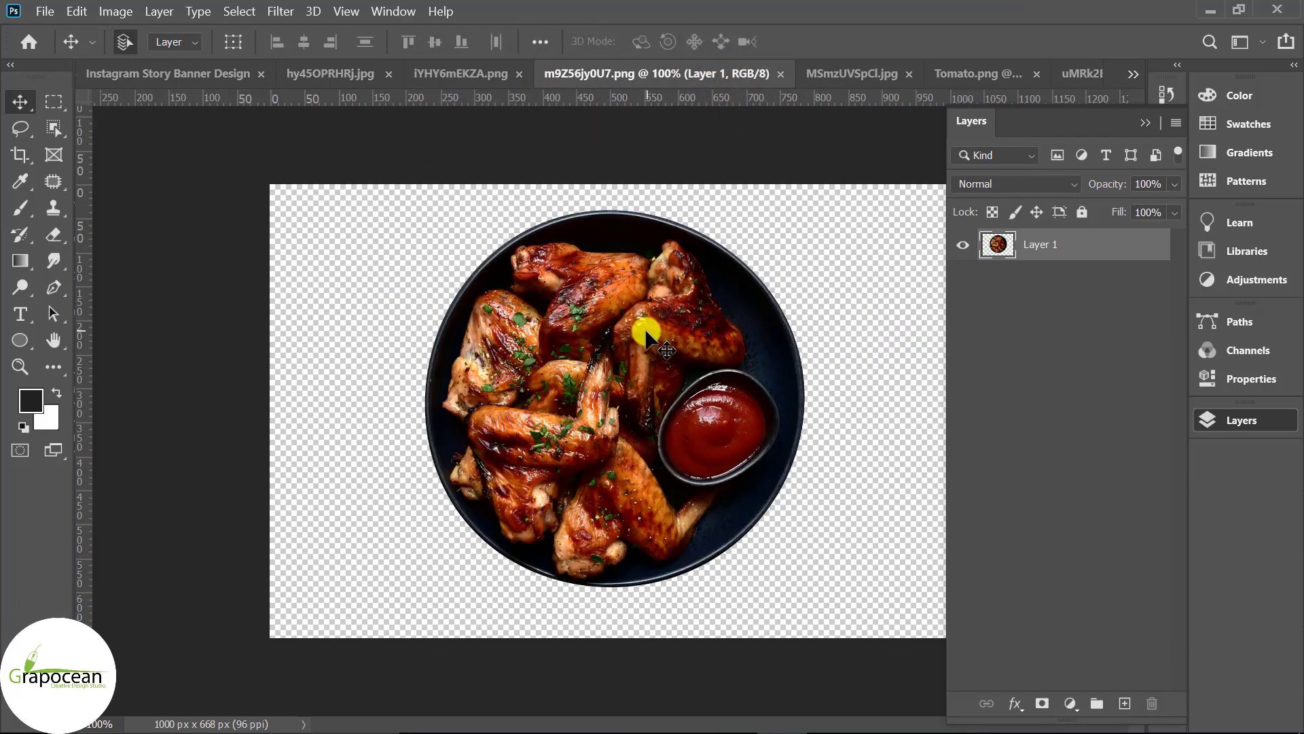
left_click_drag(645, 332, 581, 422)
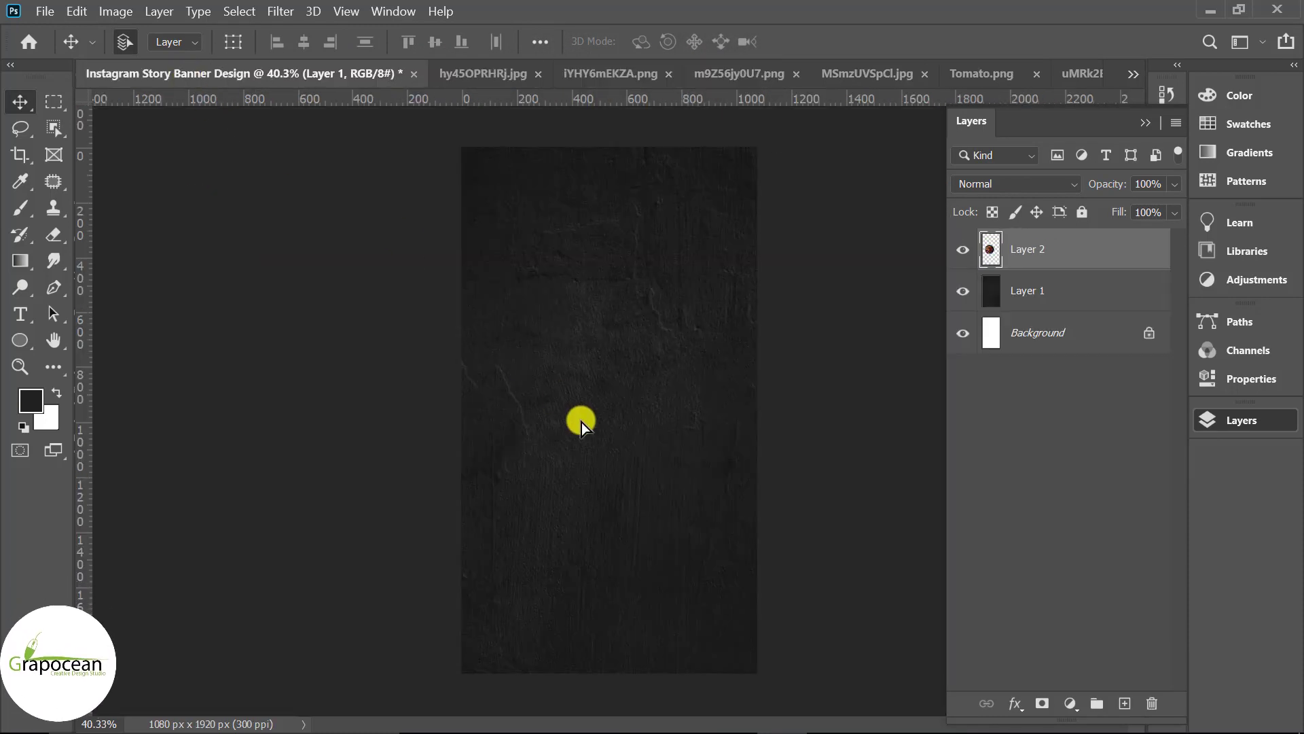
left_click_drag(582, 421, 631, 432)
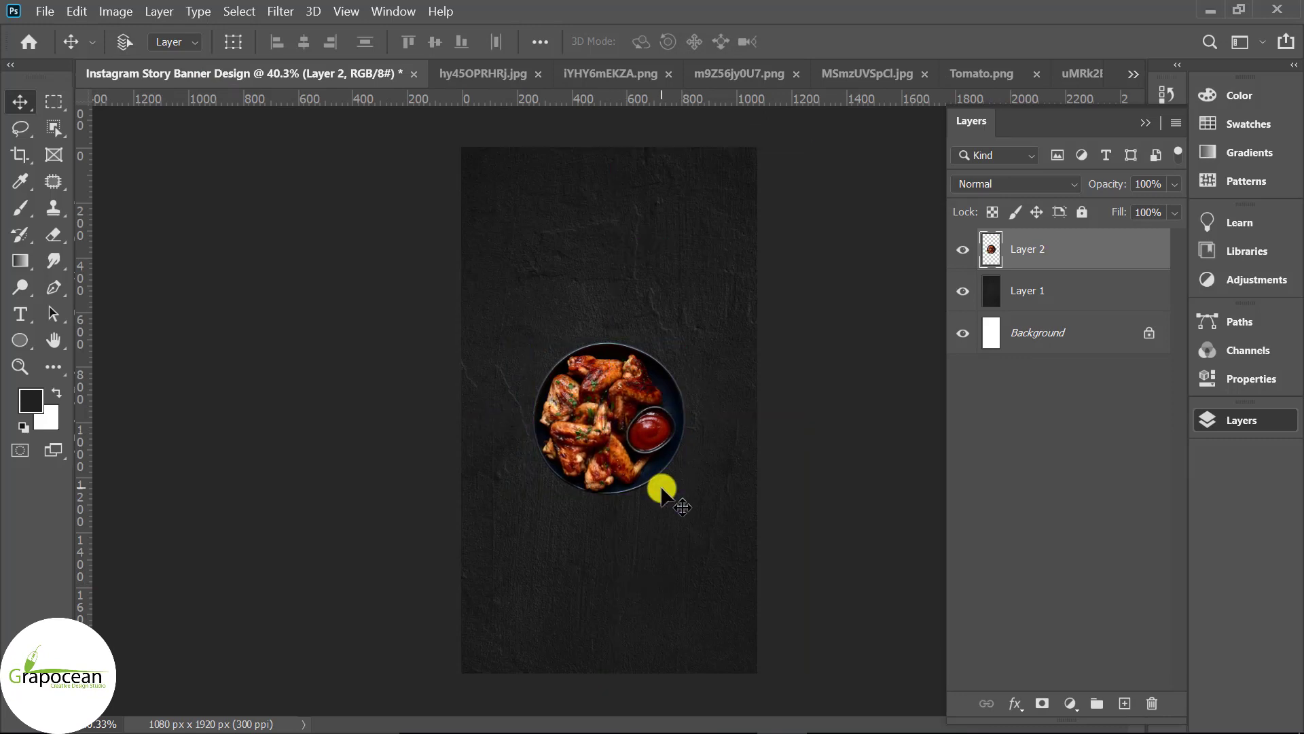
Scale the wings plate to about 125% and centre it on the canvas.
key("ctrl+t")
left_click_drag(682, 490, 696, 523)
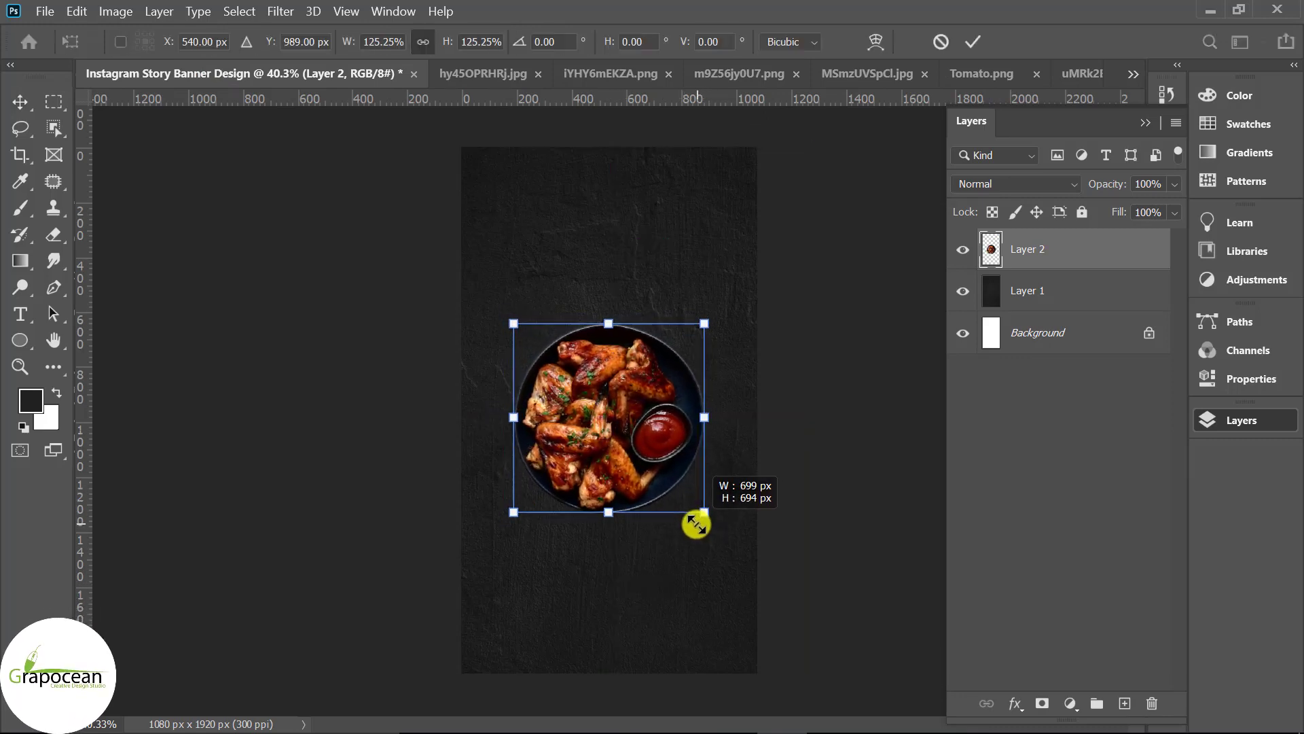
left_click_drag(597, 448, 598, 440)
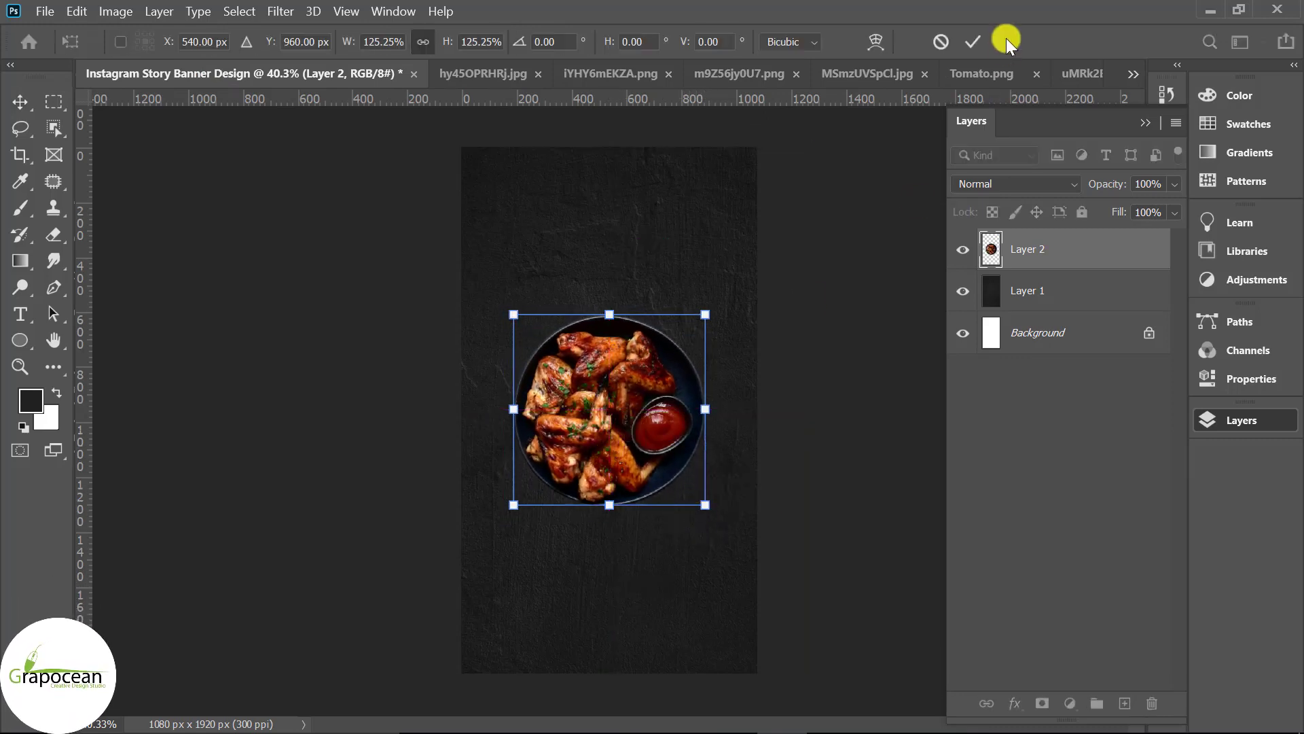
left_click(972, 42)
left_click(1068, 292)
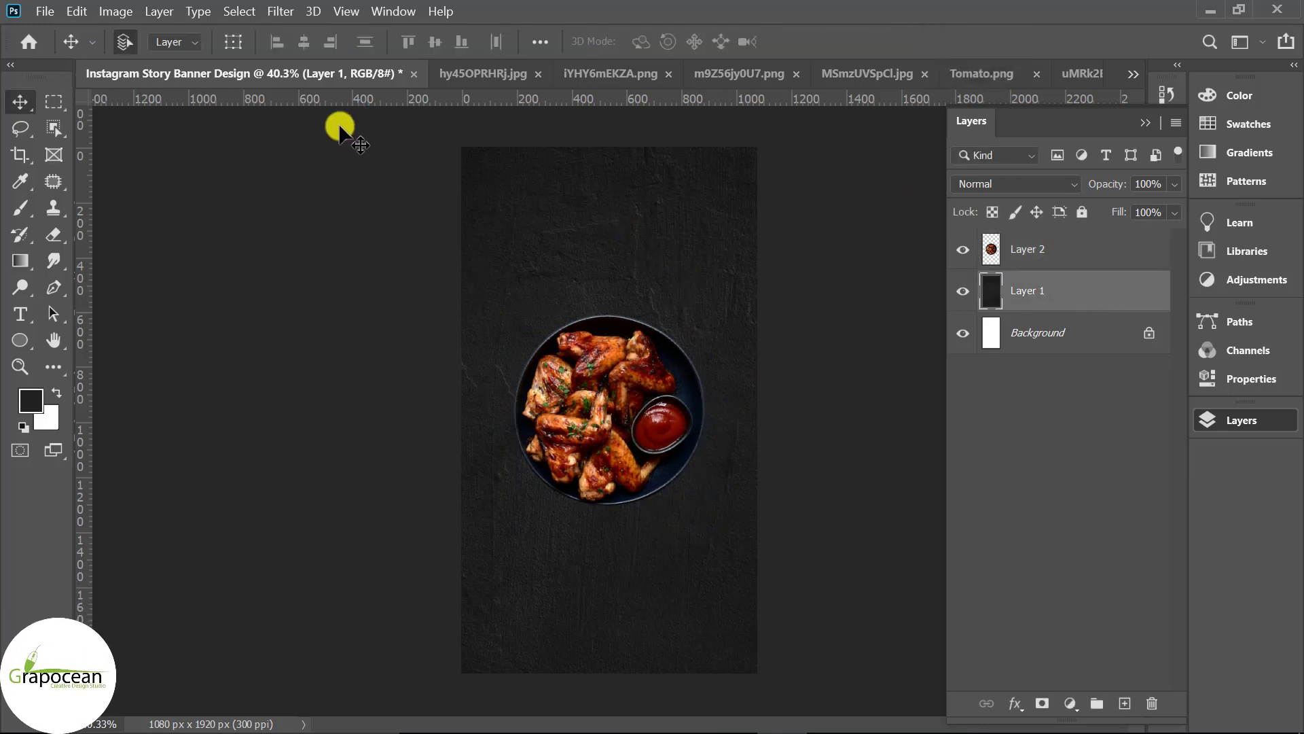
Open the Camera Raw Filter on the texture layer with a before/after view.
left_click(281, 12)
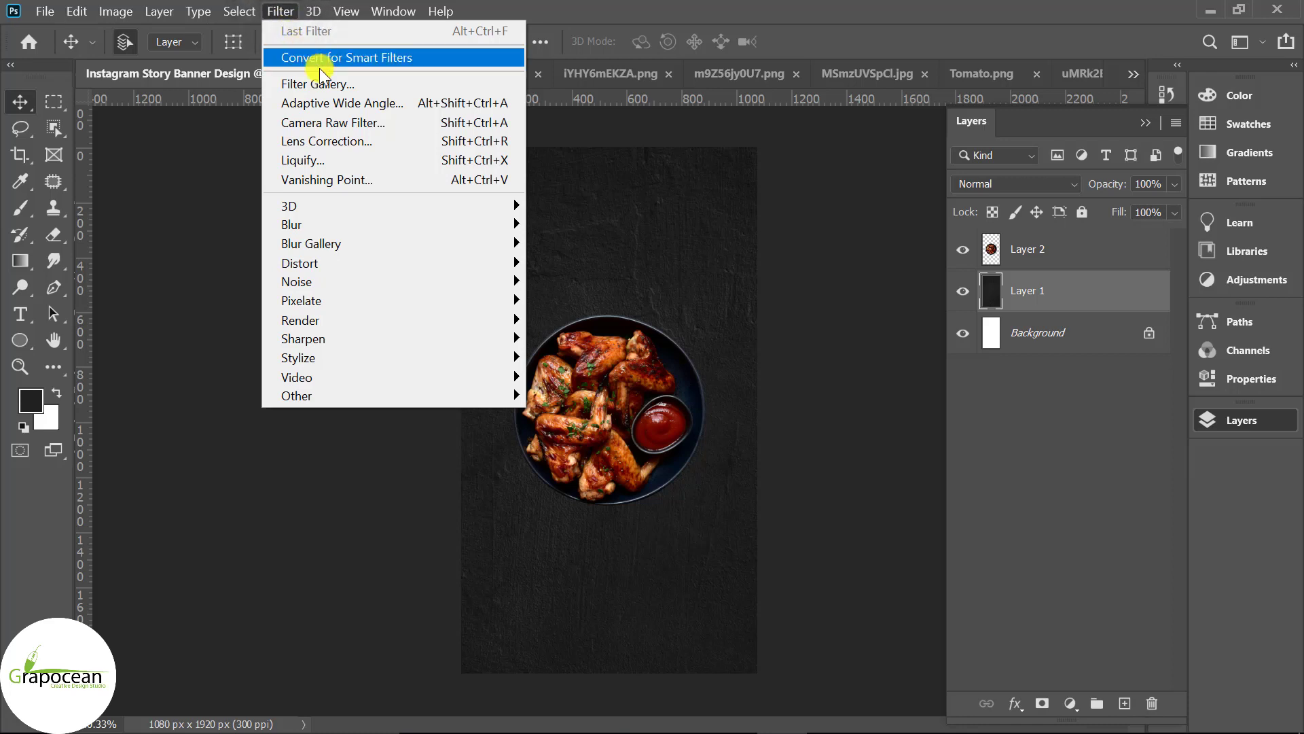
left_click(354, 125)
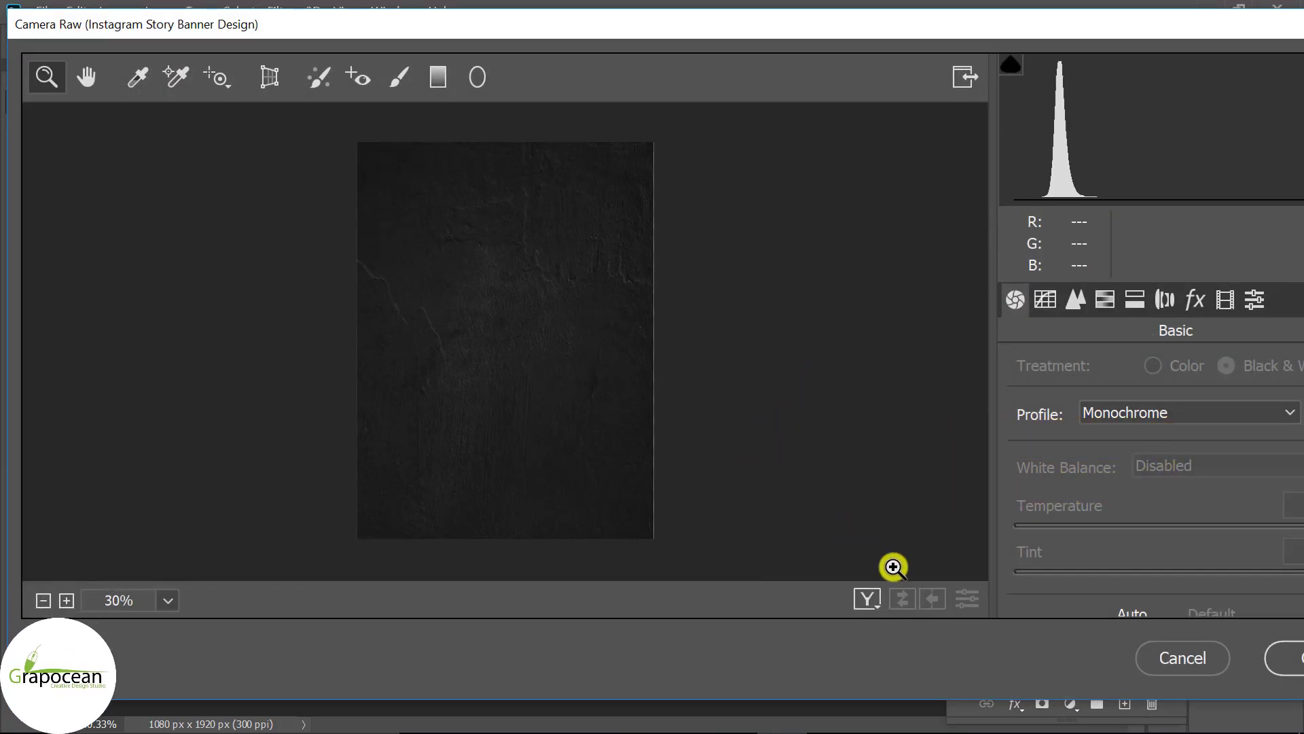
left_click(865, 601)
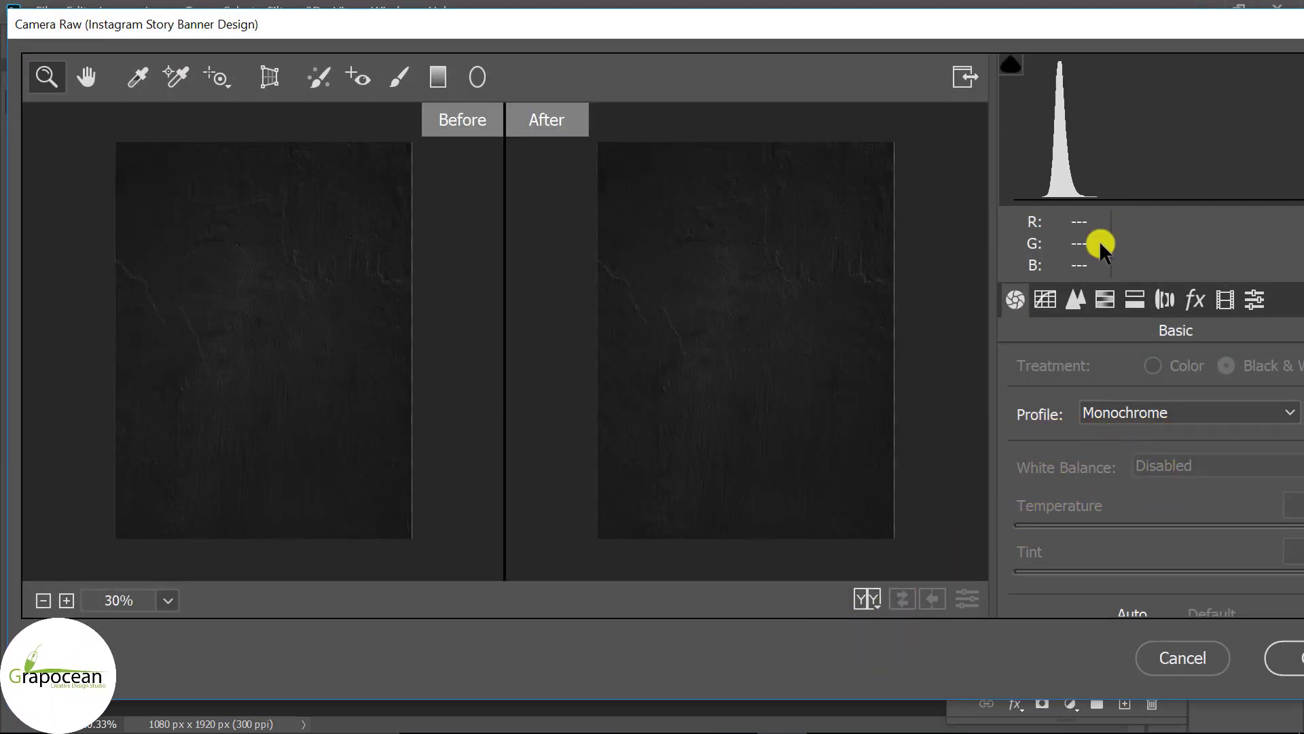
scroll(1168, 442, "down", 5)
Try exposure, highlights and whites adjustments, resetting exposure back to zero.
mouse_move(1180, 406)
left_mouse_down()
mouse_move(1232, 402)
mouse_move(1165, 402)
mouse_move(1229, 444)
mouse_move(1212, 448)
left_mouse_up()
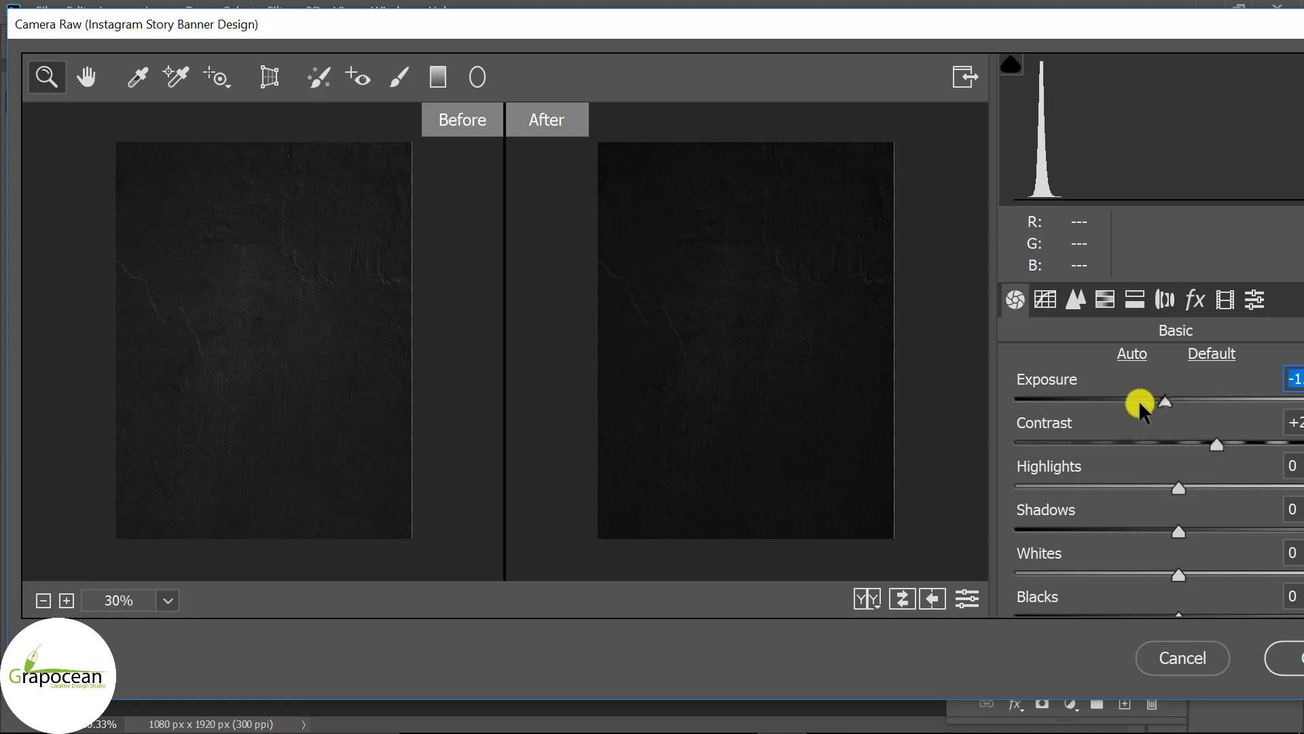
double_click(1178, 402)
left_click_drag(1178, 489, 1255, 490)
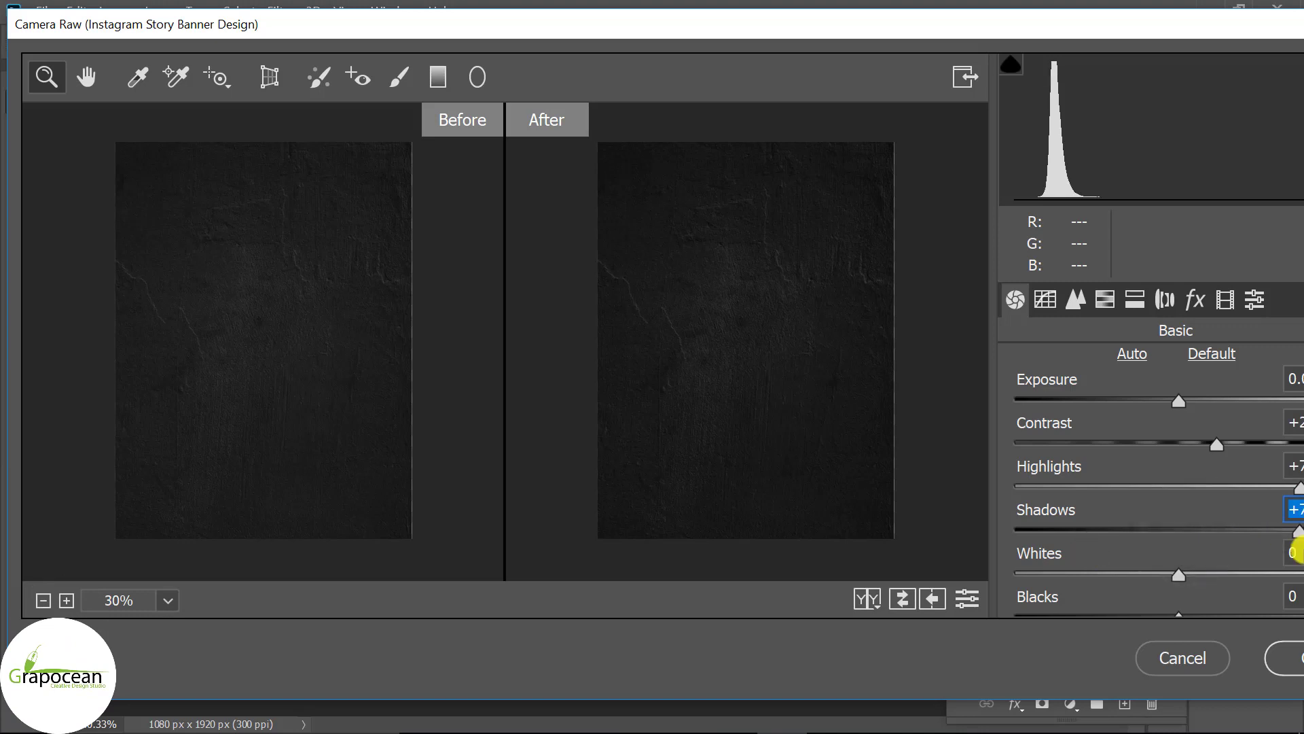
left_click_drag(1296, 550, 1194, 551)
scroll(1179, 564, "down", 2)
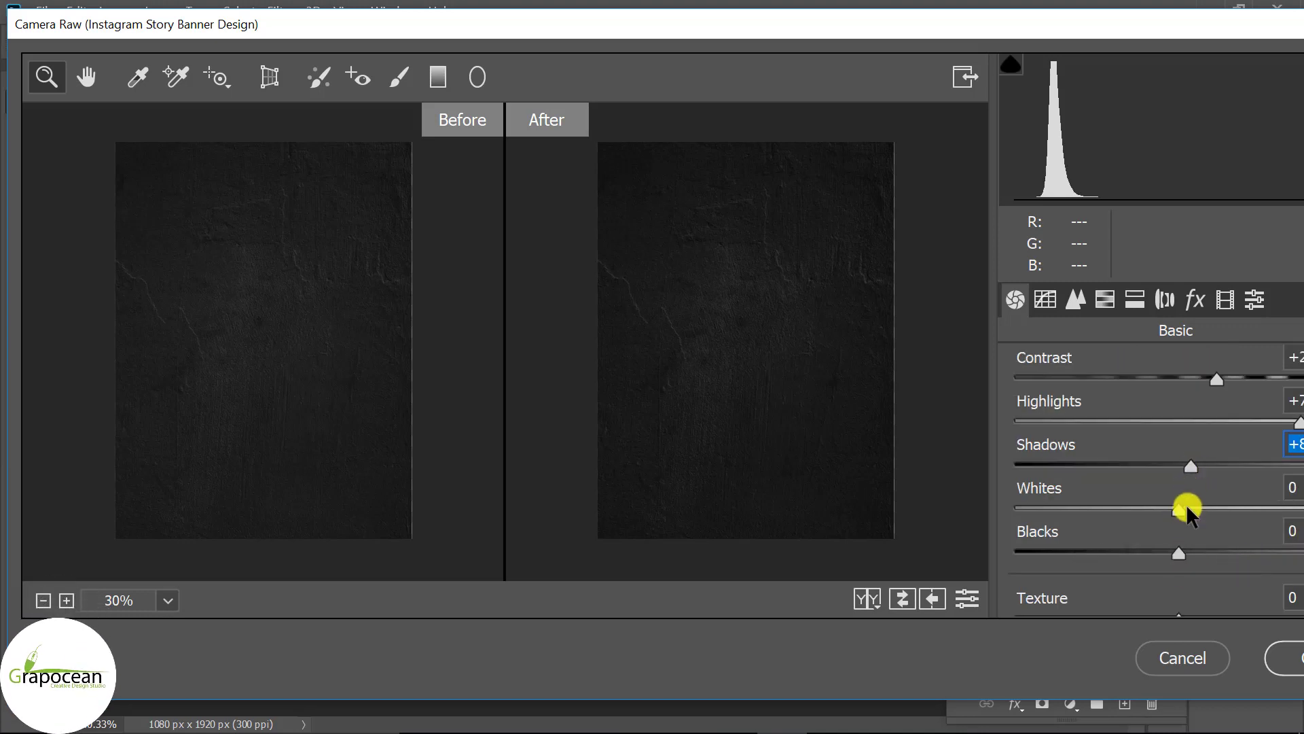
left_click_drag(1117, 510, 1196, 511)
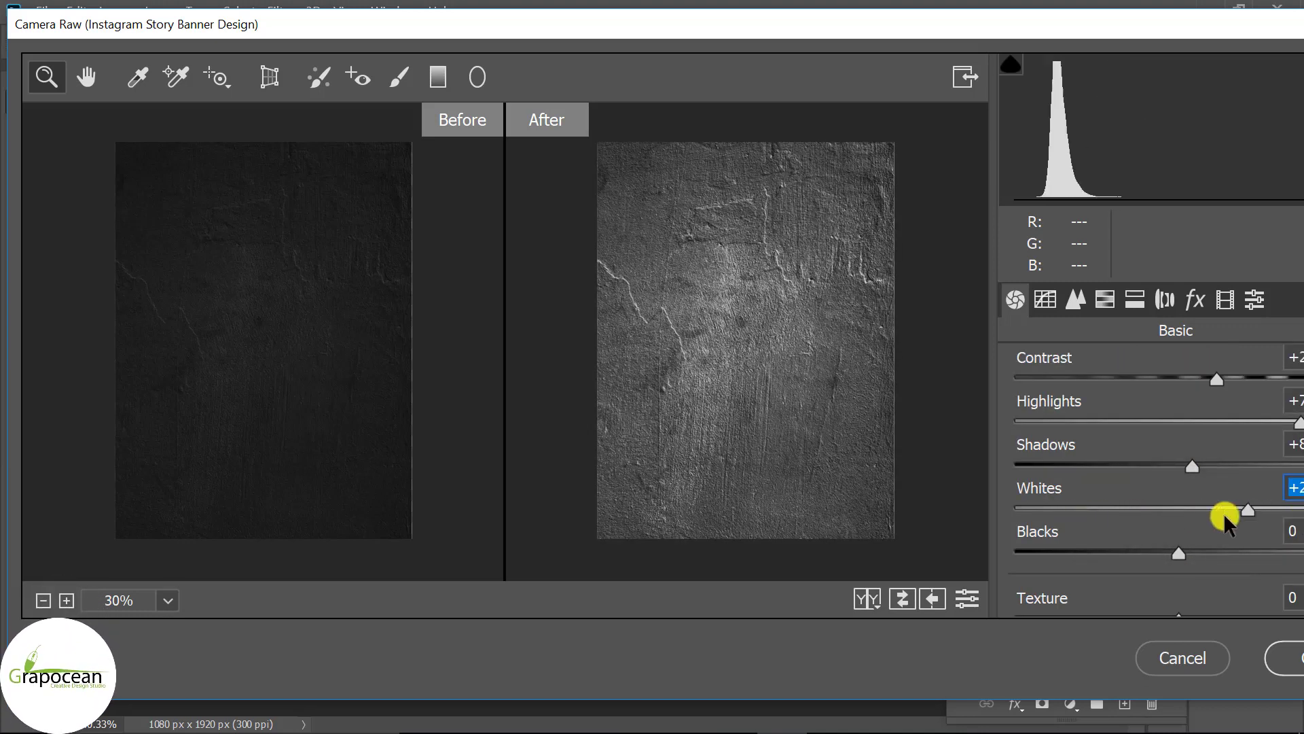
scroll(1244, 537, "down", 1)
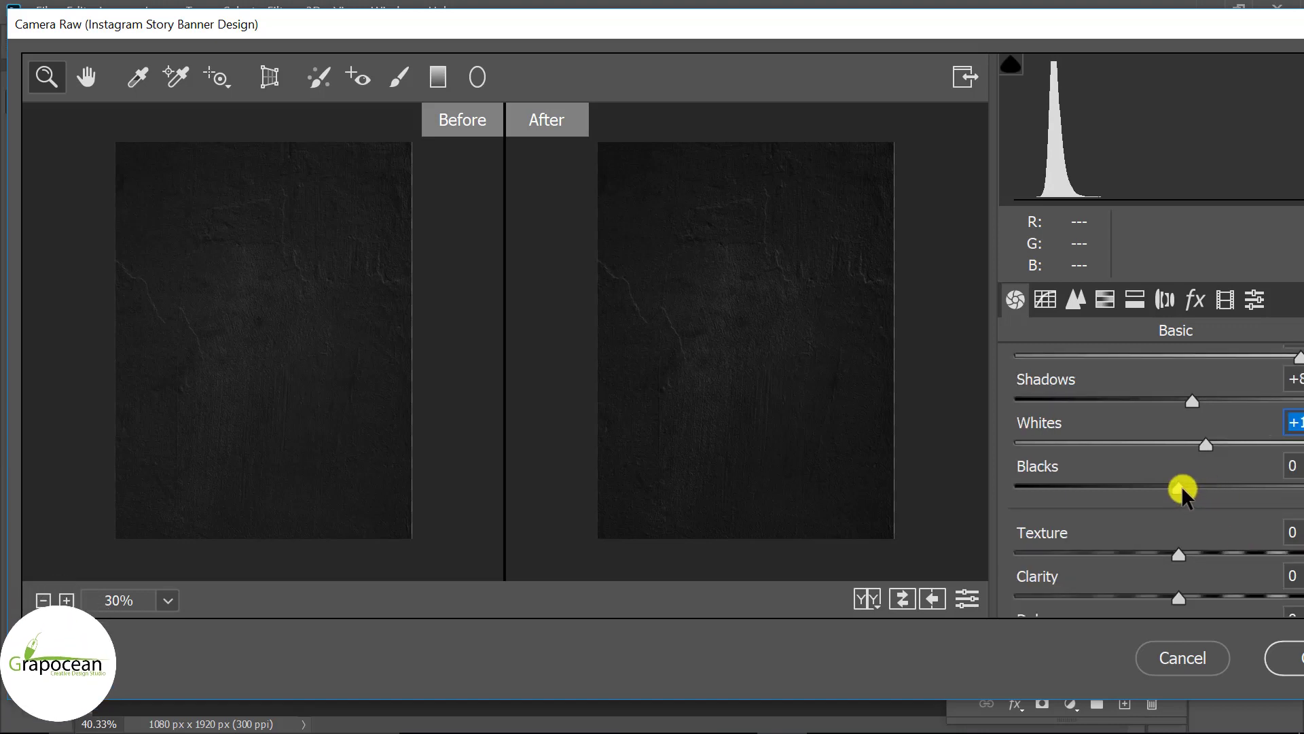
mouse_move(1179, 487)
left_mouse_down()
mouse_move(1203, 488)
mouse_move(1157, 499)
left_mouse_up()
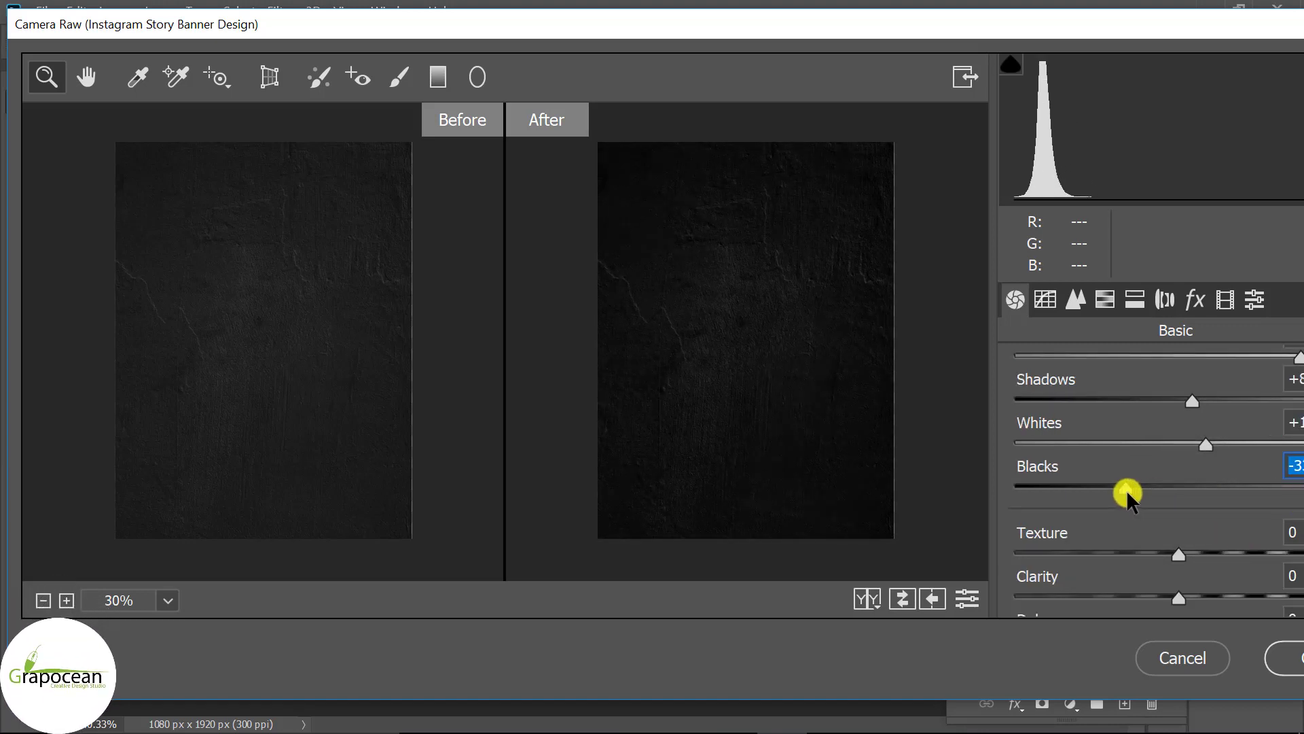
scroll(1252, 528, "down", 1)
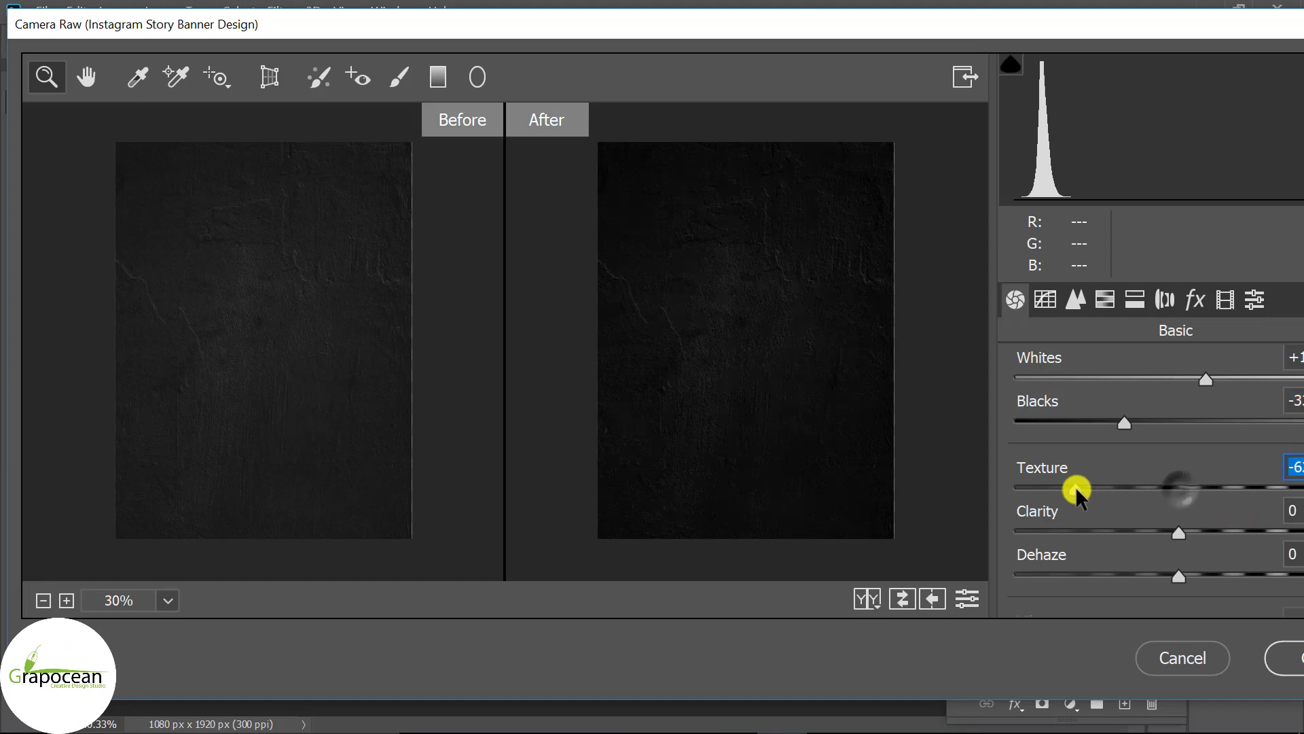
Set Texture to +19, deepen Blacks, and raise Clarity to +59 and Dehaze to +46.
mouse_move(1080, 490)
left_mouse_down()
mouse_move(1269, 492)
mouse_move(1144, 492)
mouse_move(1151, 480)
left_mouse_up()
mouse_move(1126, 423)
left_mouse_down()
mouse_move(1082, 420)
mouse_move(1109, 421)
left_mouse_up()
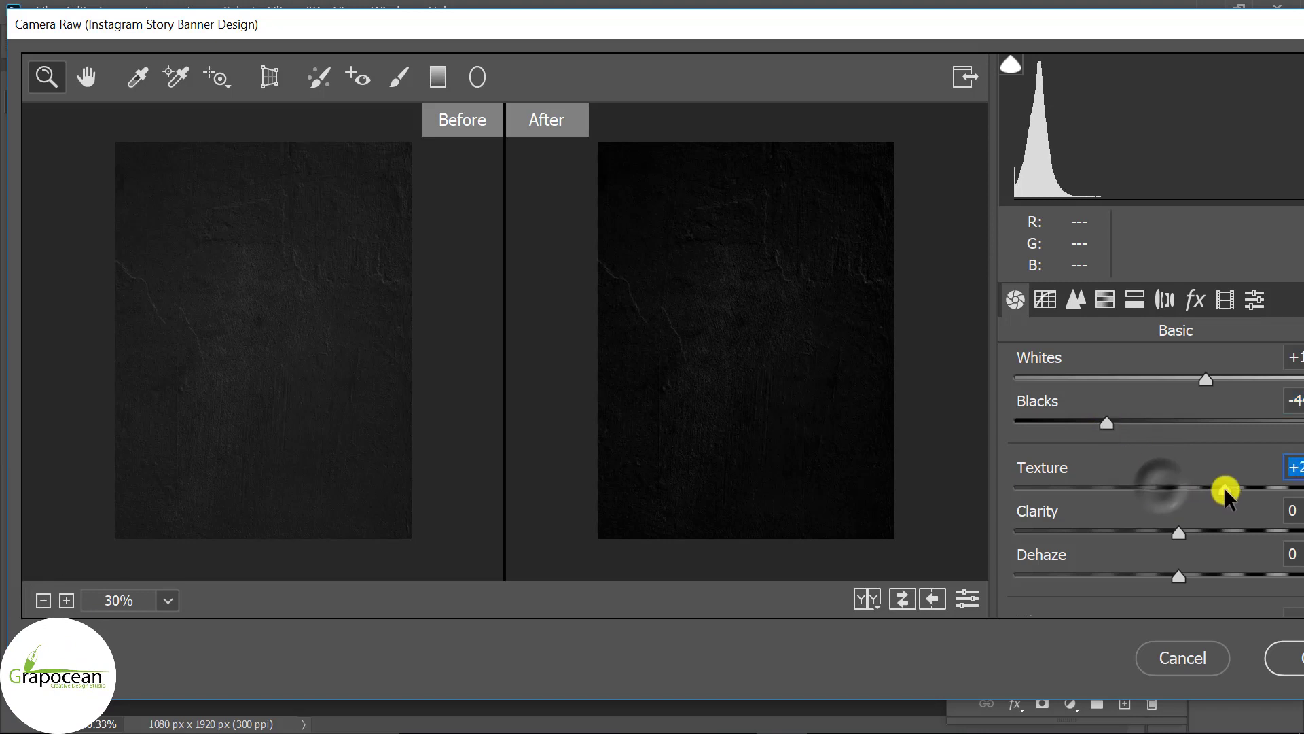
mouse_move(1224, 487)
left_mouse_down()
mouse_move(1192, 486)
mouse_move(1249, 488)
left_mouse_up()
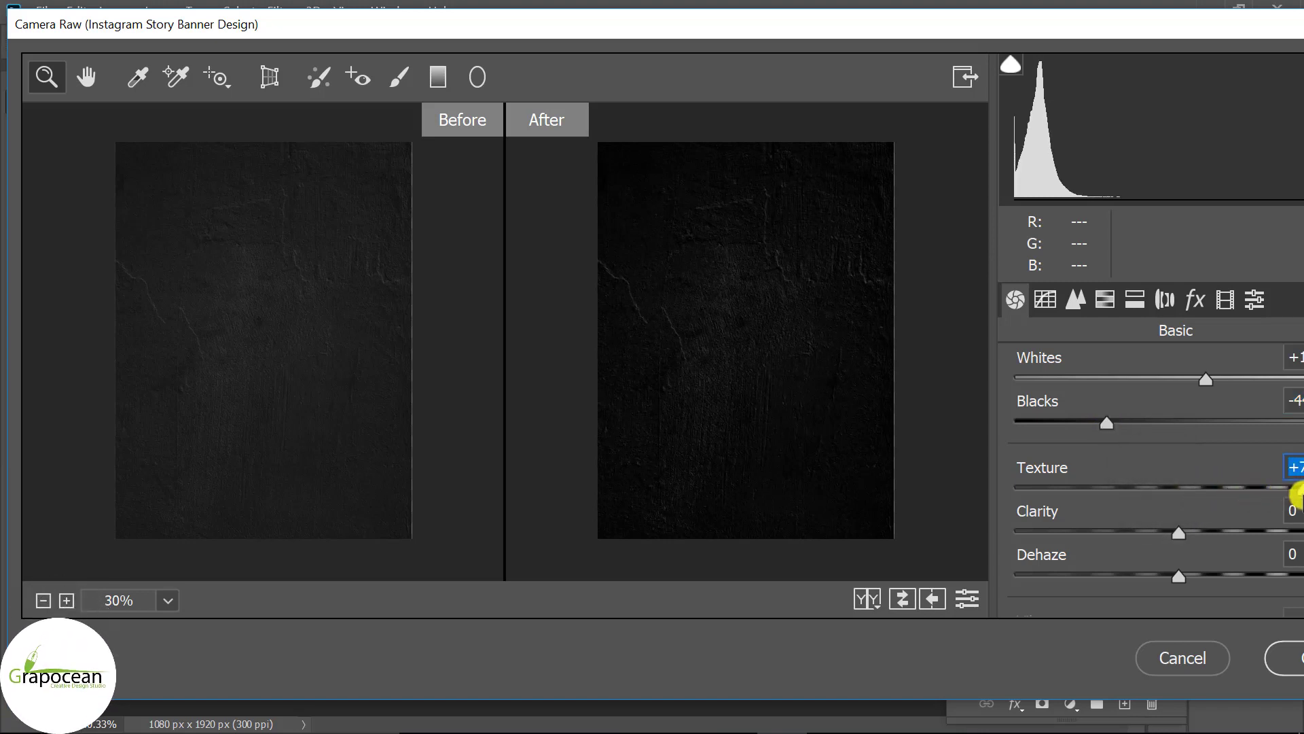
scroll(1264, 514, "down", 1)
left_click_drag(1178, 467, 1297, 486)
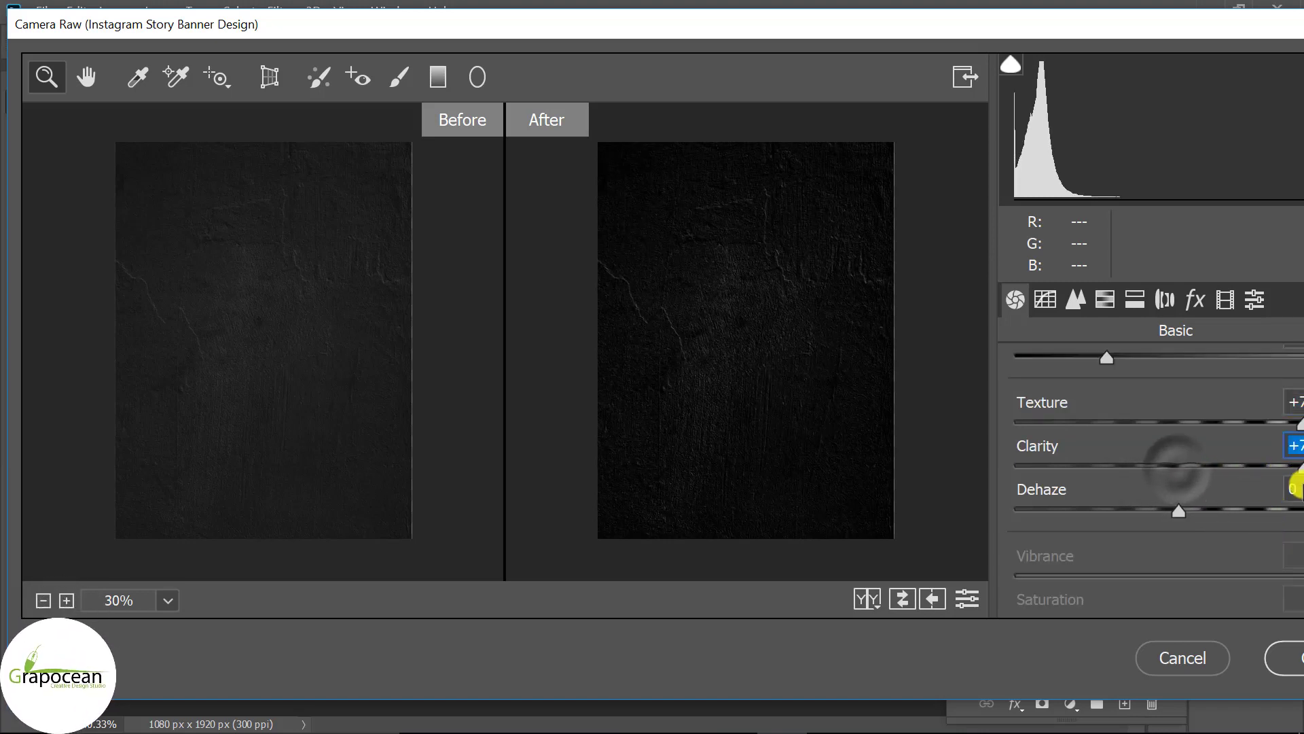
scroll(1223, 492, "down", 1)
mouse_move(1192, 482)
left_mouse_down()
mouse_move(1290, 492)
mouse_move(1256, 494)
left_mouse_up()
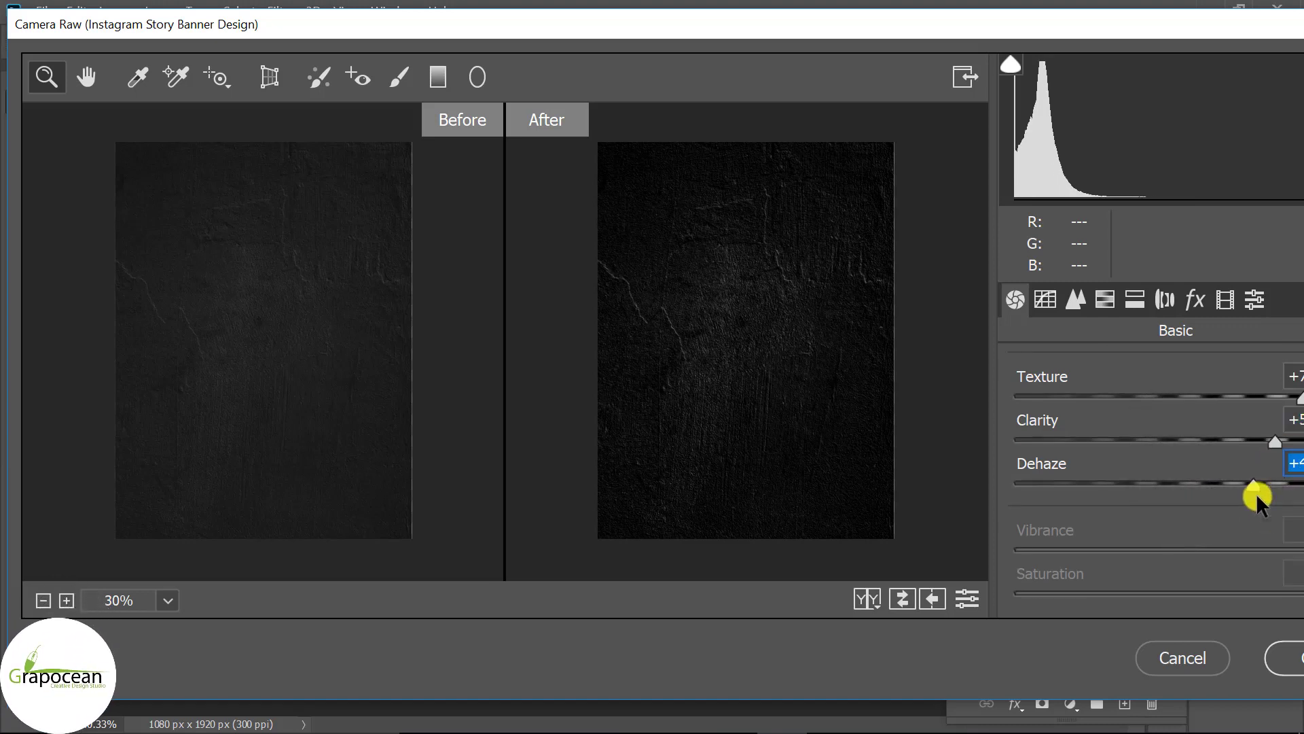
scroll(1290, 467, "up", 1)
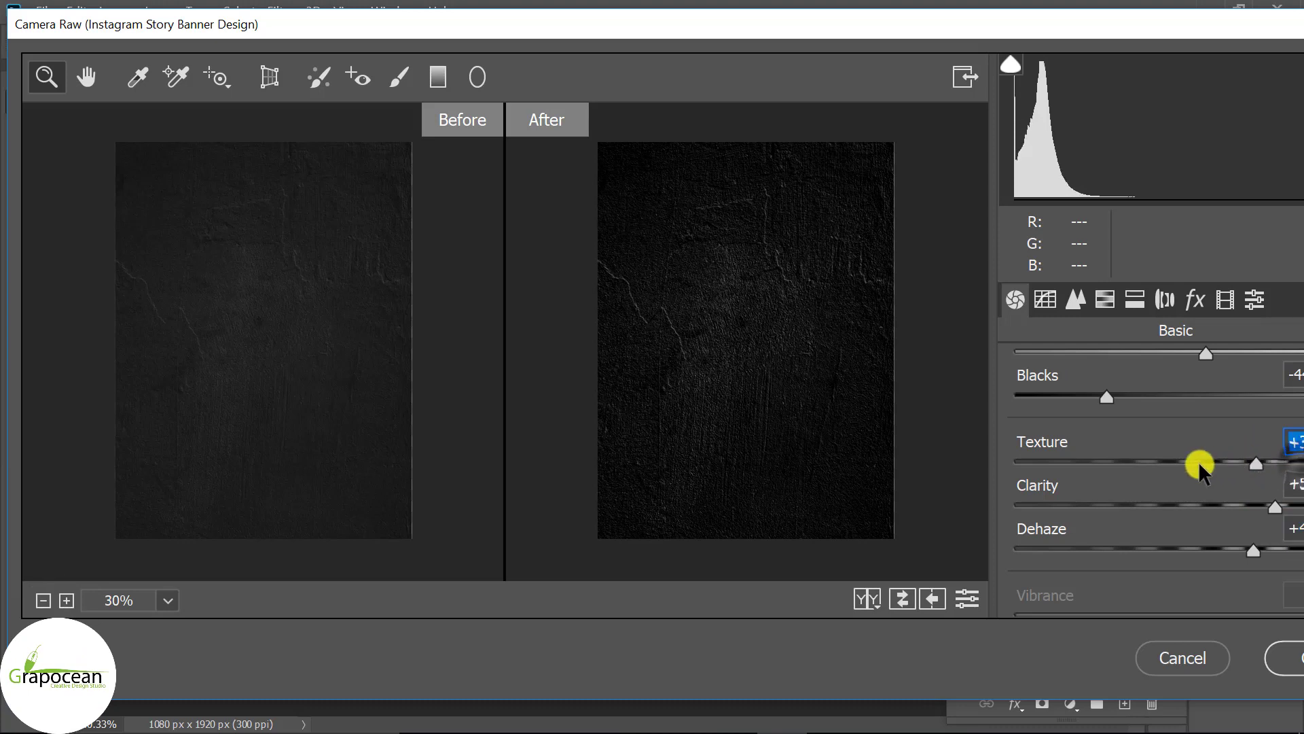
left_click_drag(1149, 462, 1204, 460)
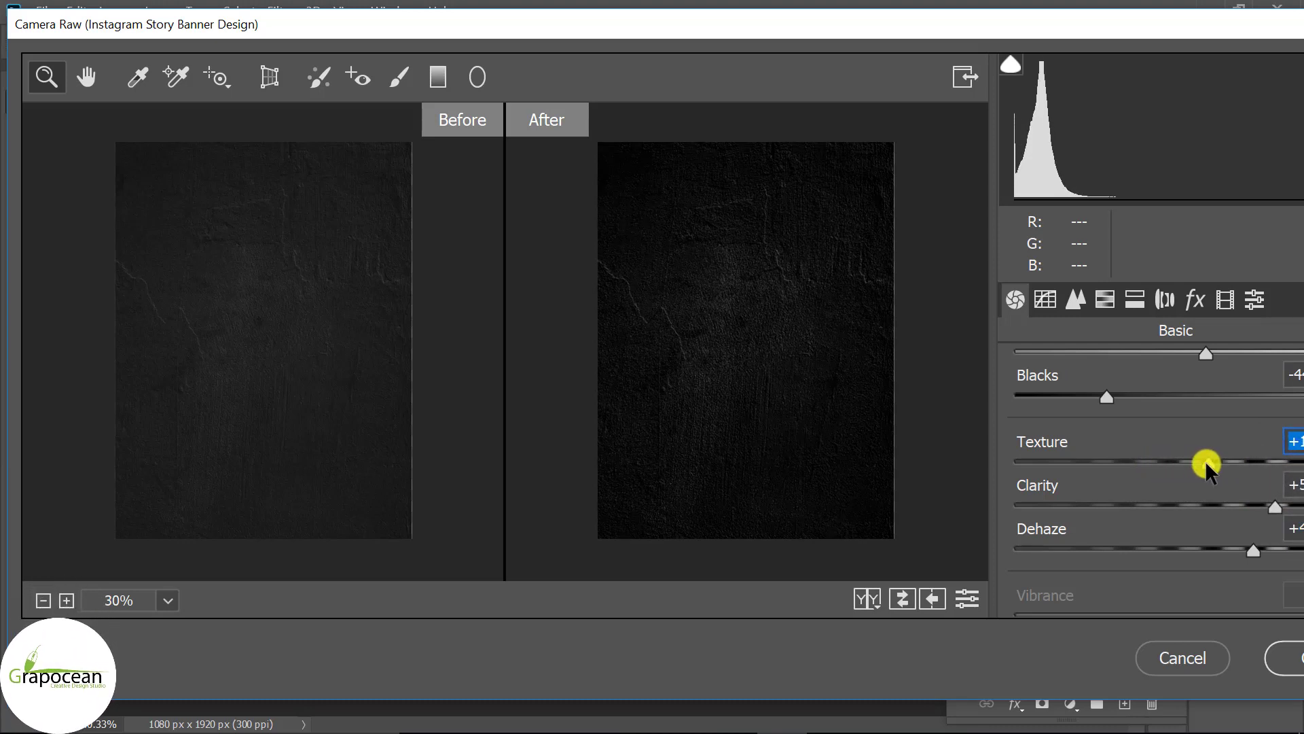
Keep the Monochrome profile, lower Tone Curve Highlights to -59, and apply the filter.
scroll(1252, 515, "down", 1)
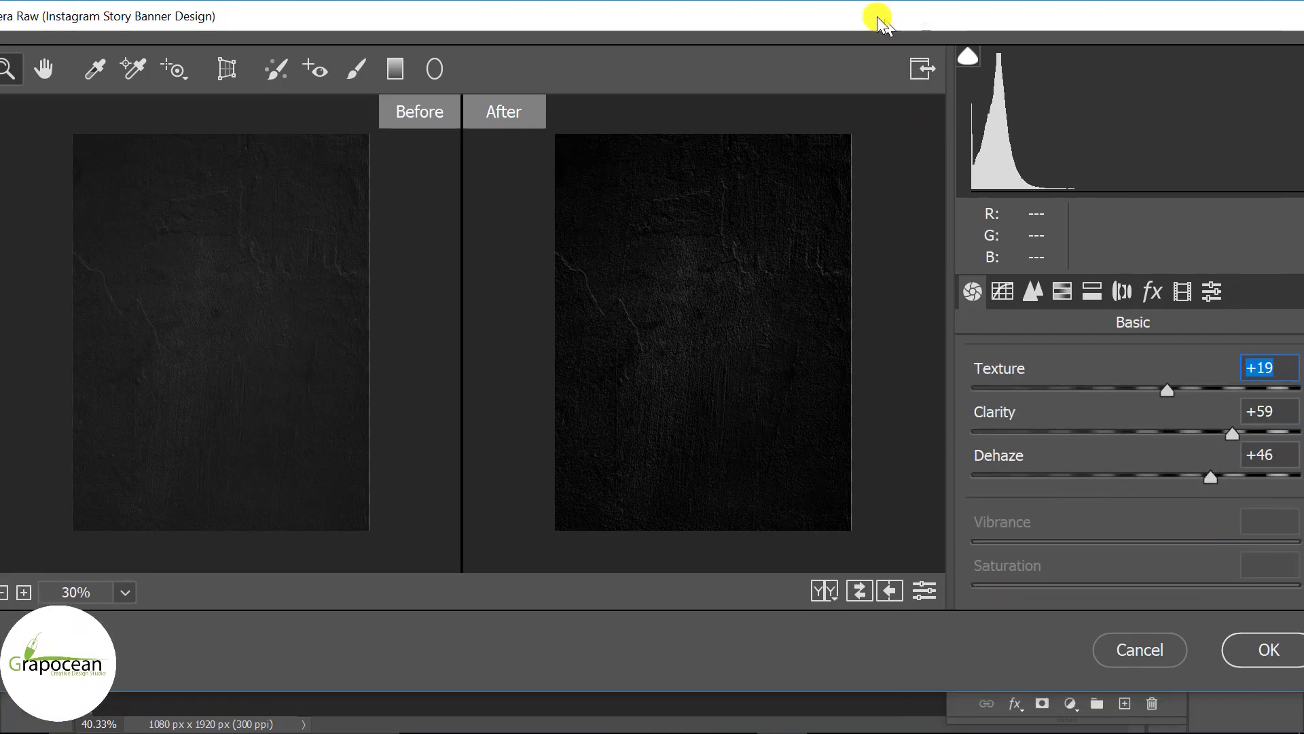
scroll(1176, 468, "up", 2)
scroll(1175, 455, "up", 5)
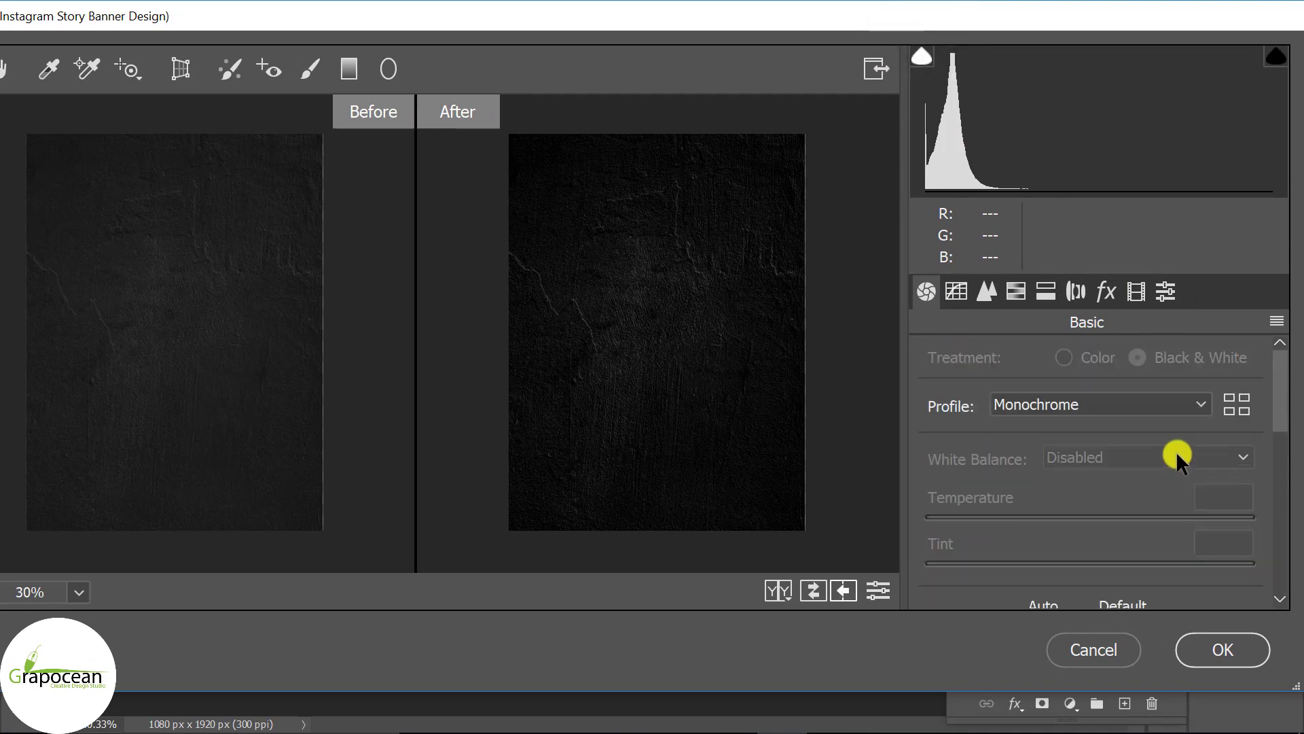
left_click(1184, 397)
left_click(1183, 397)
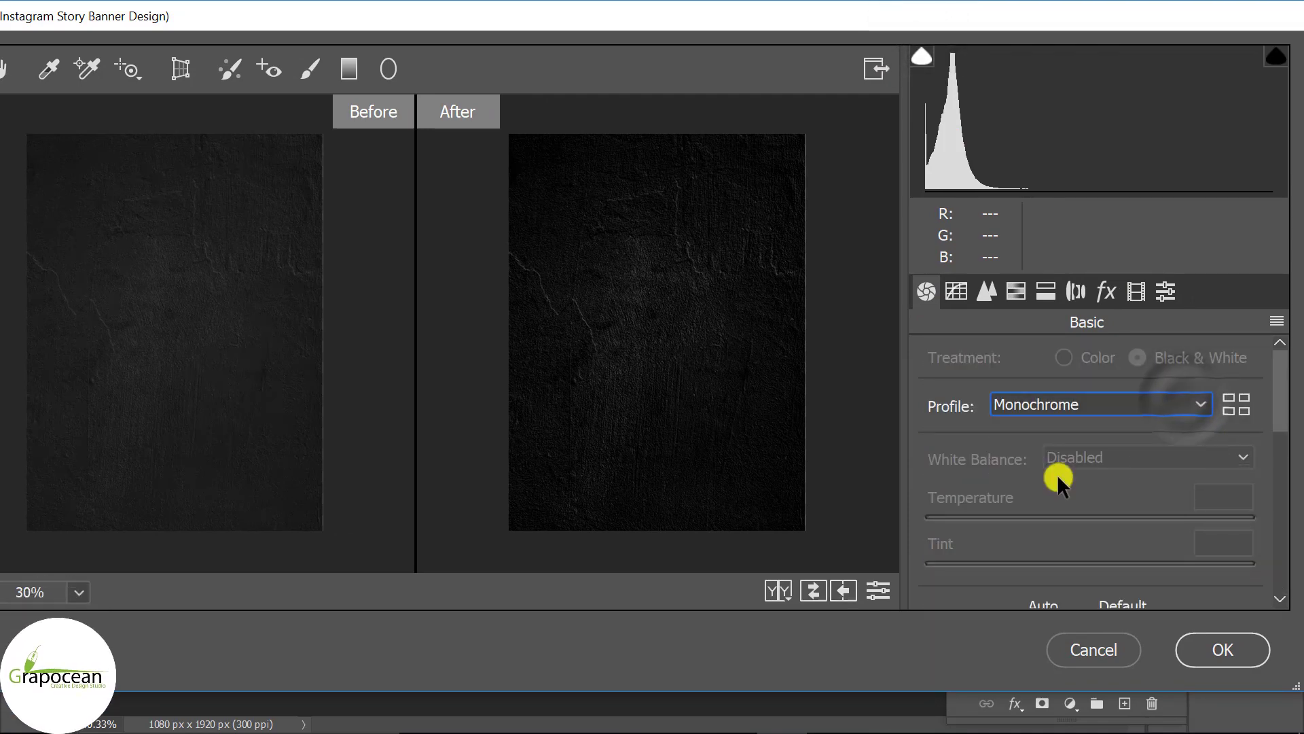
left_click(956, 291)
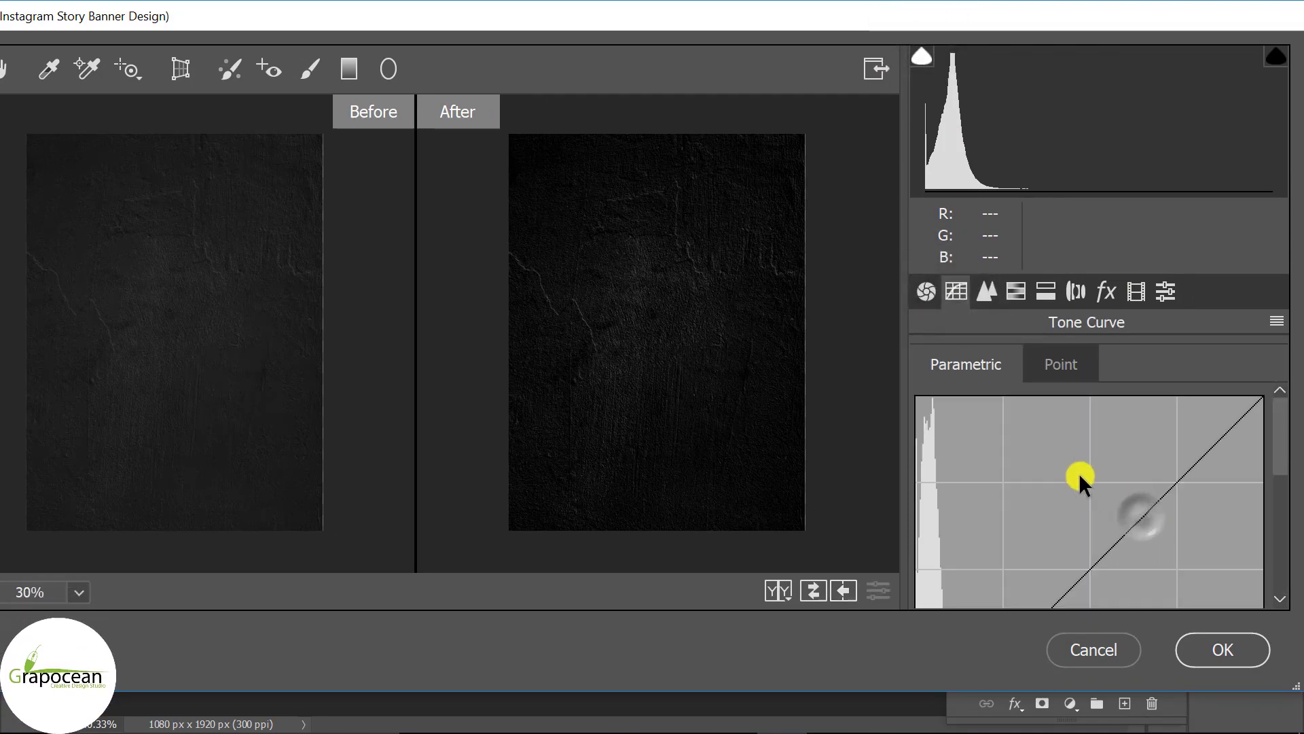
scroll(1090, 442, "down", 3)
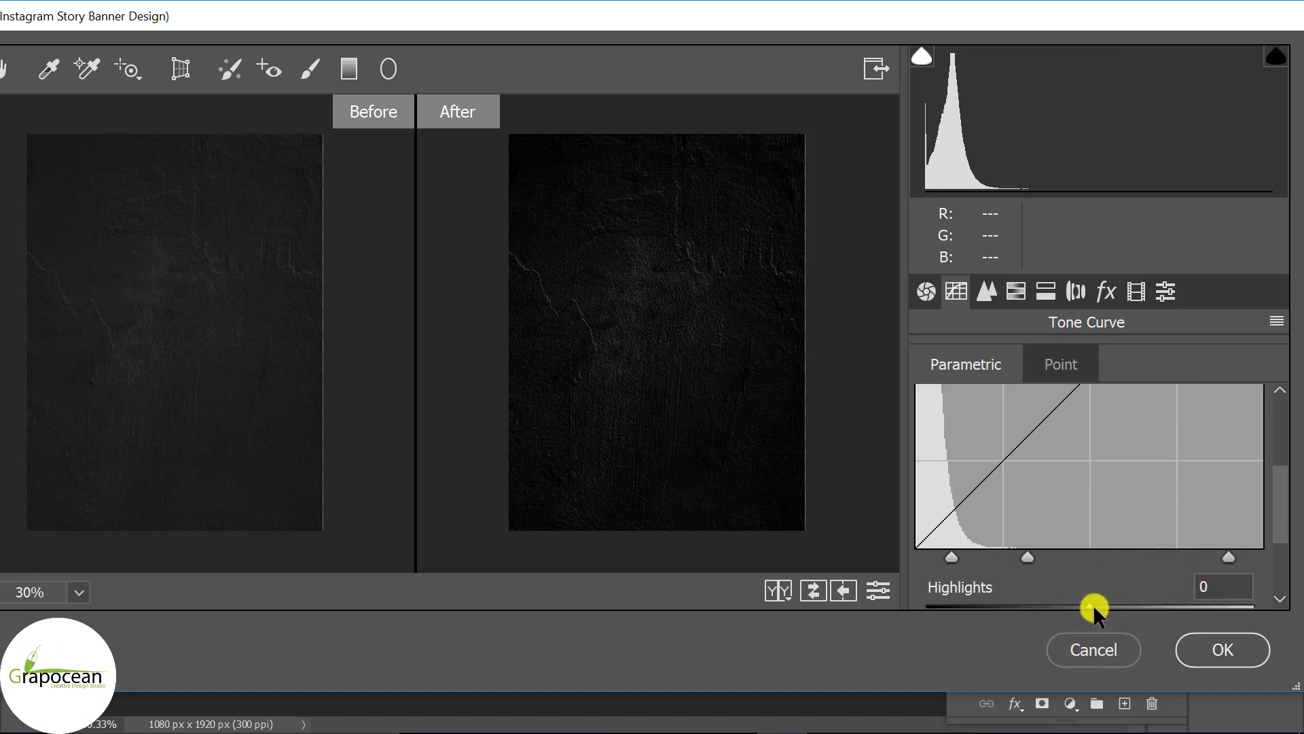
left_click_drag(1093, 605, 993, 603)
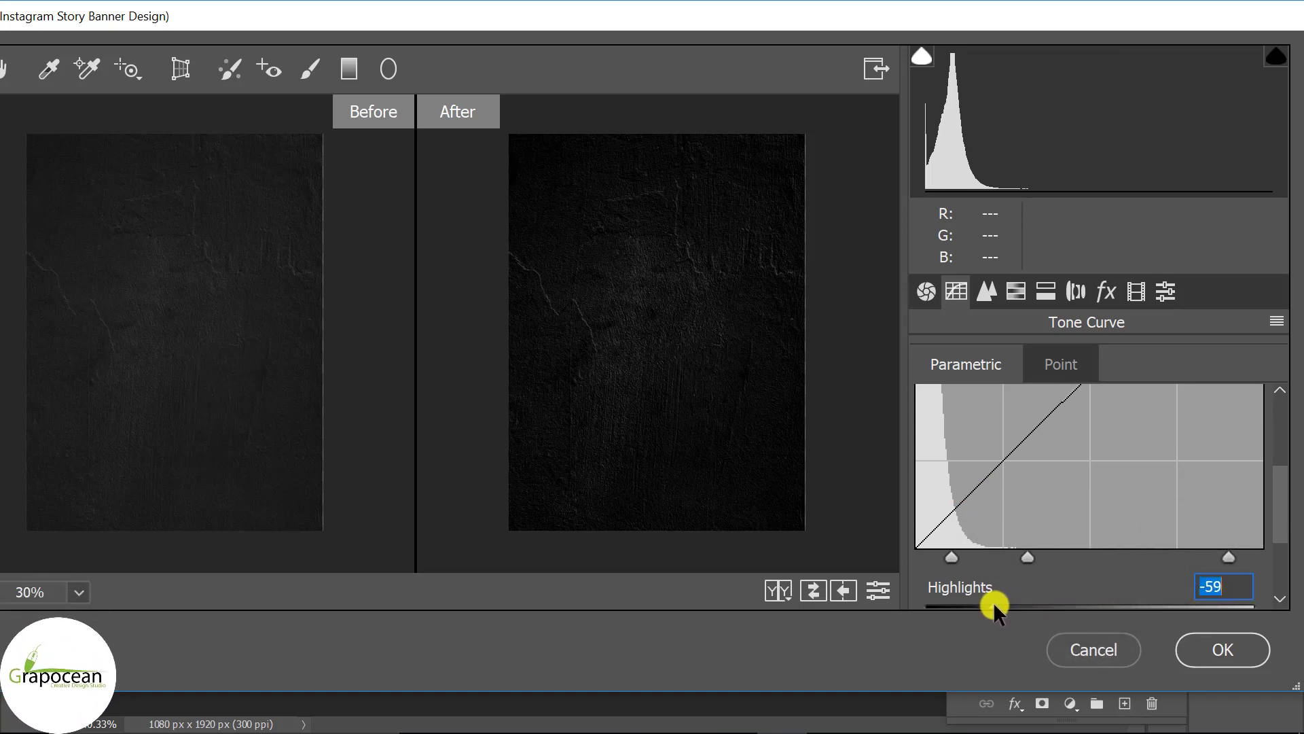
left_click(1228, 646)
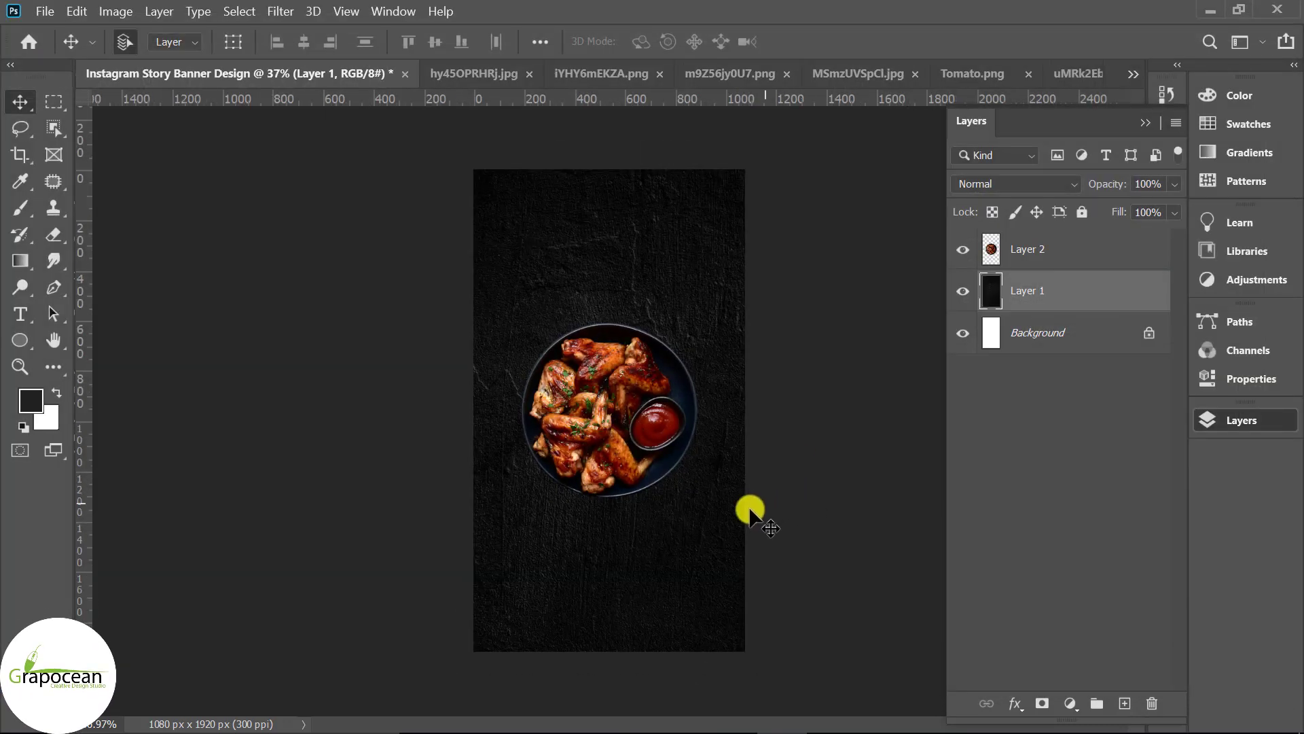
Enlarge the chicken wings plate to about 113%.
left_click(649, 431)
key("ctrl+t")
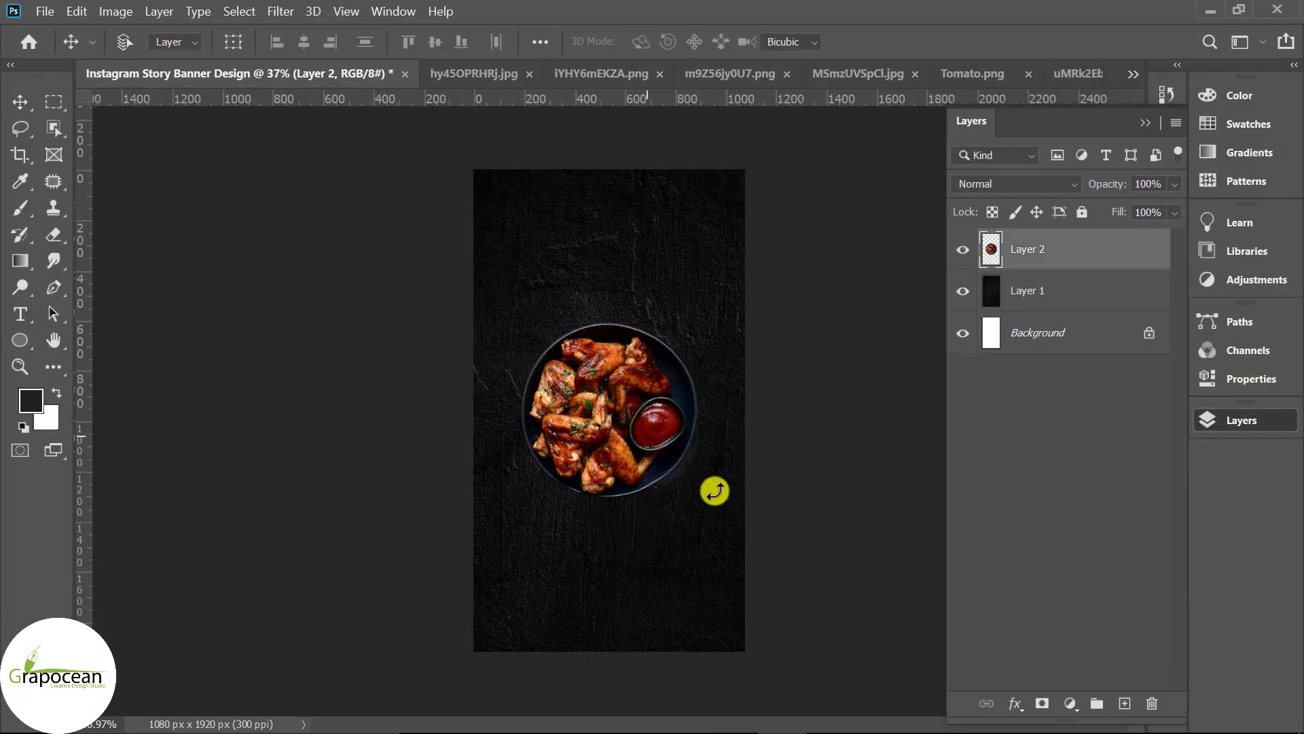
mouse_move(700, 500)
left_mouse_down()
mouse_move(716, 518)
mouse_move(709, 509)
left_mouse_up()
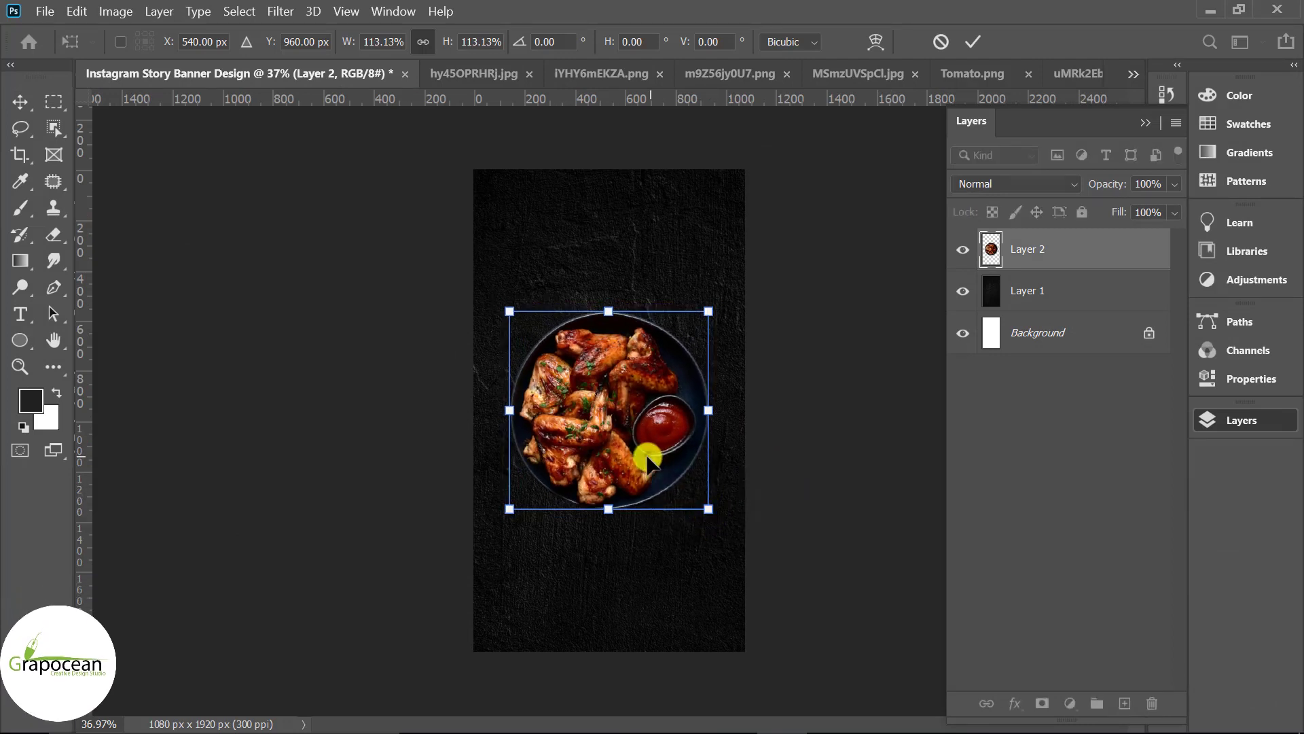
left_click(968, 41)
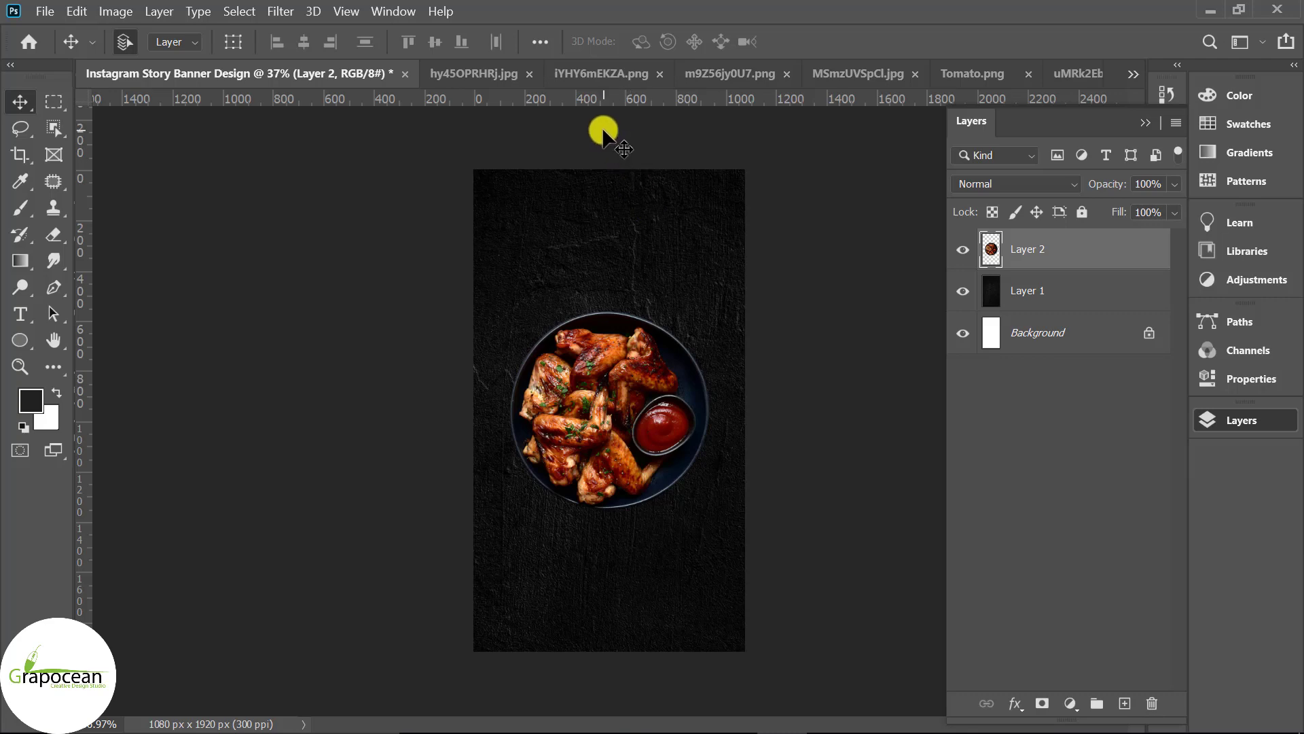
Add the tomato slice below the plate, scaled to about 44% at its lower-right edge.
left_click(1133, 75)
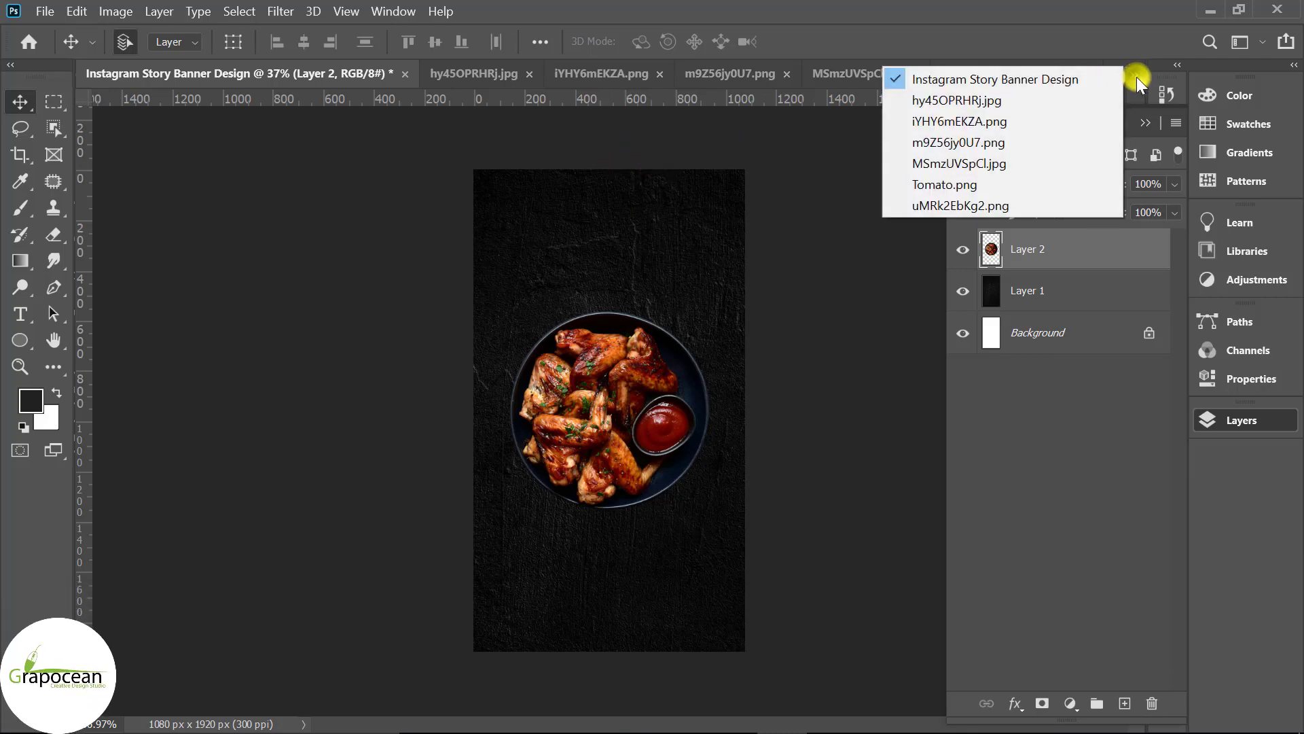
left_click(976, 182)
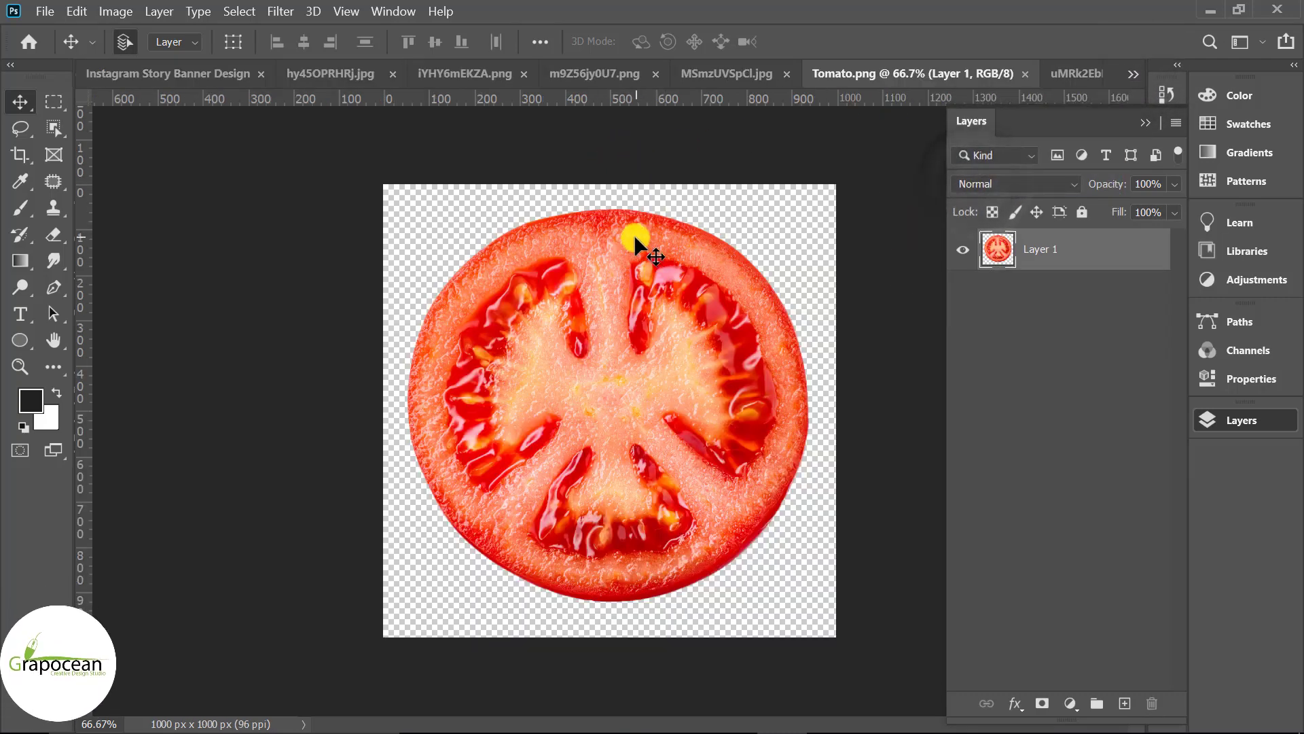
left_click_drag(633, 234, 212, 78)
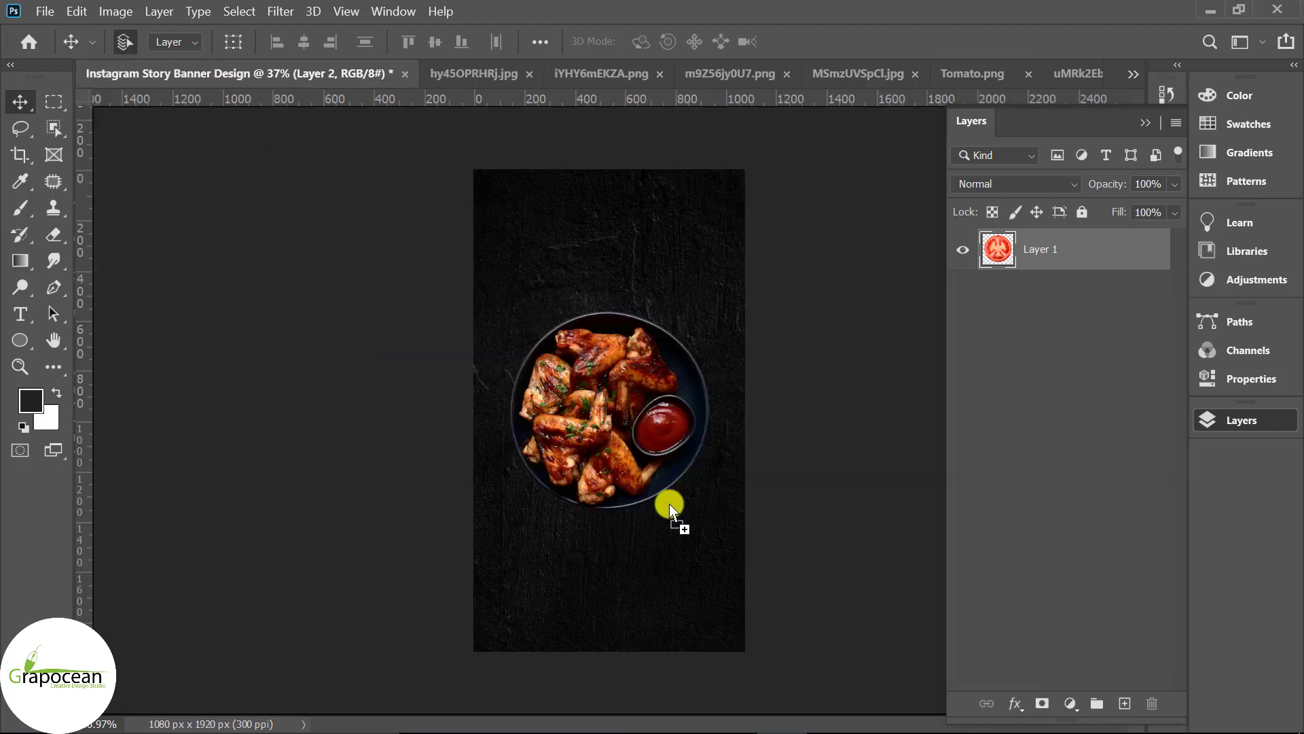
left_click_drag(669, 503, 670, 503)
left_click_drag(1098, 249, 1081, 307)
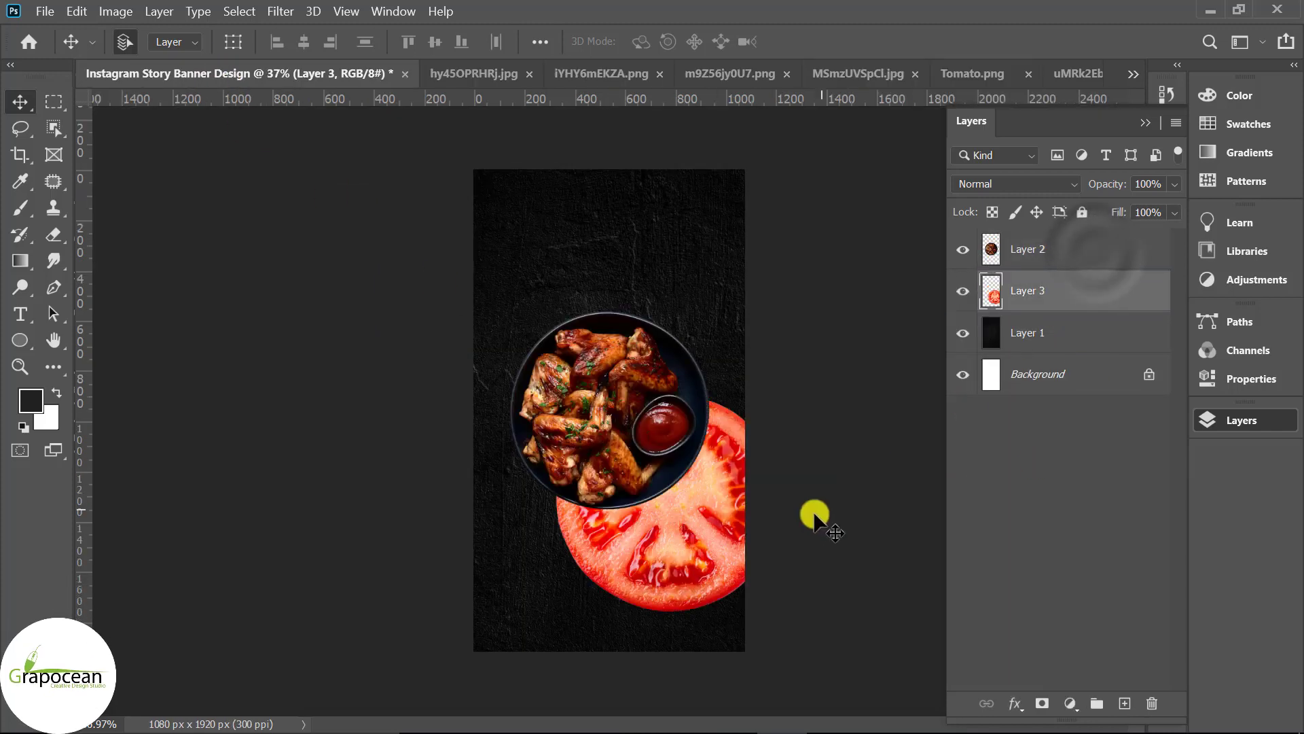
key("ctrl+t")
mouse_move(781, 616)
left_mouse_down()
mouse_move(683, 599)
mouse_move(694, 597)
left_mouse_up()
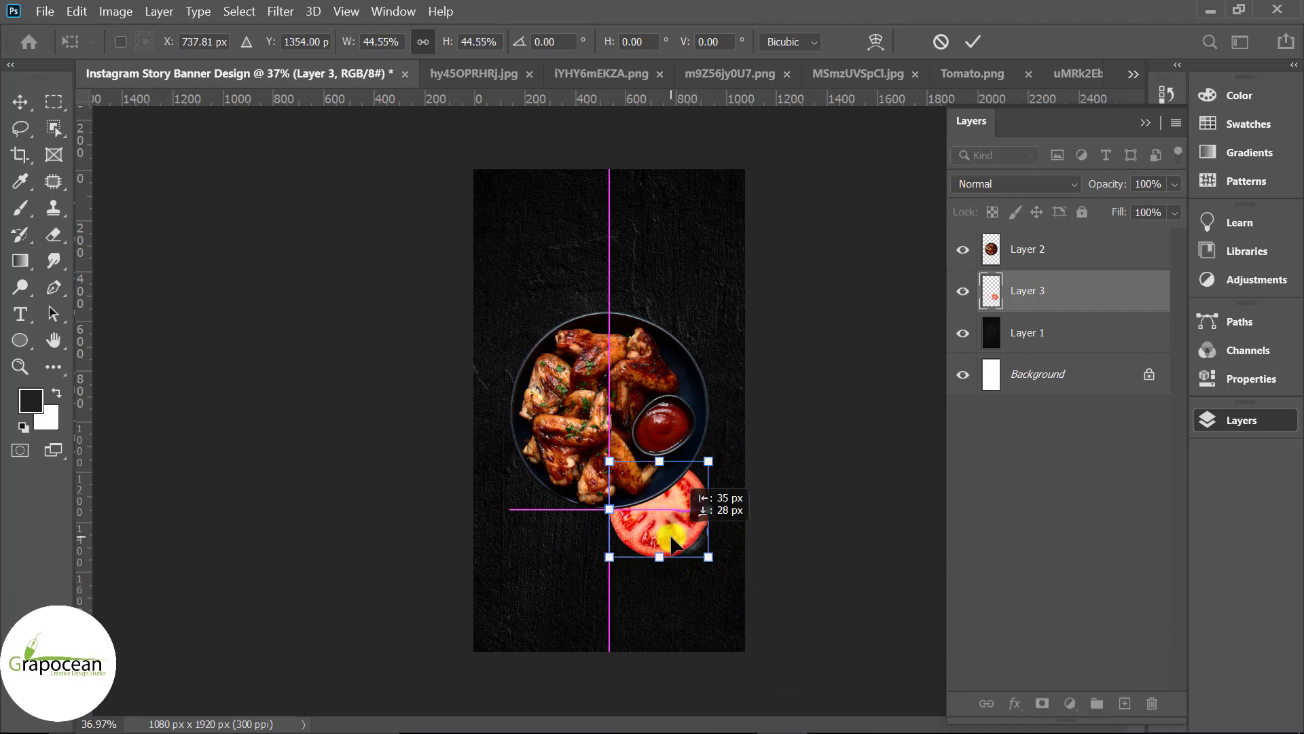
left_click_drag(685, 539, 691, 541)
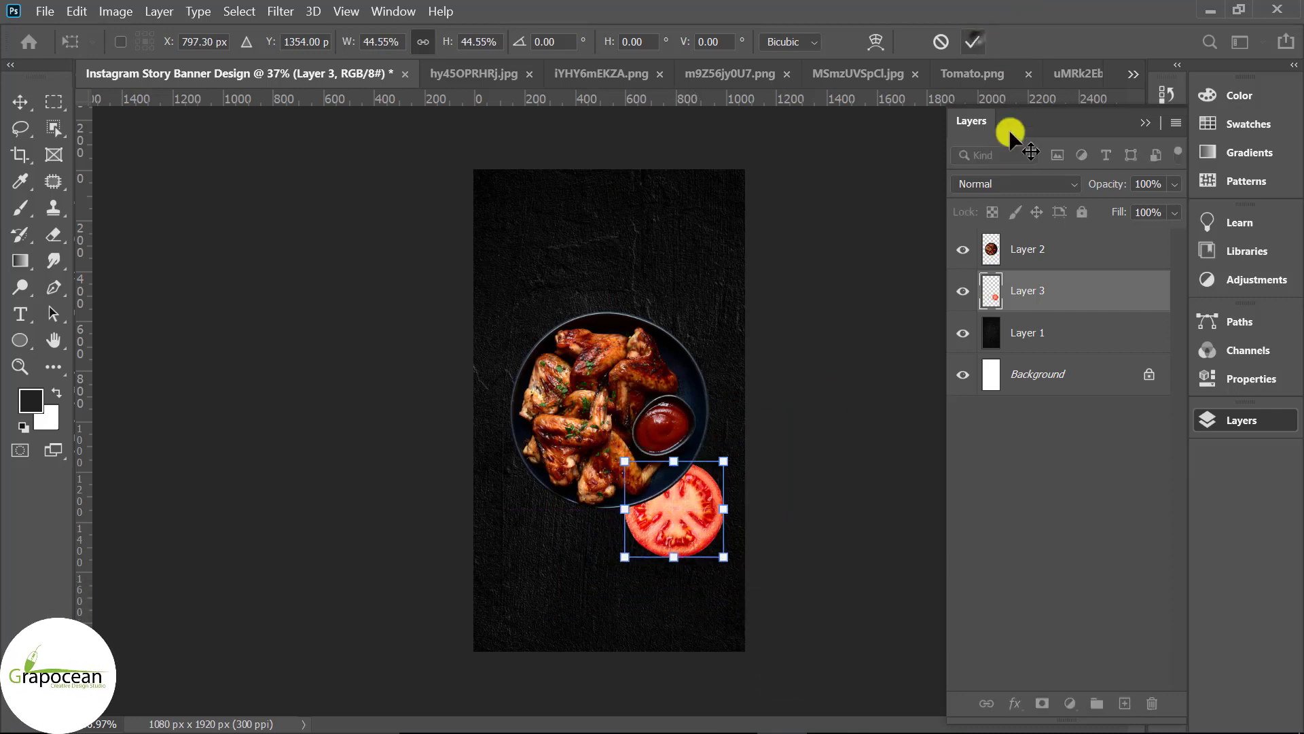
key("Return")
left_click(1070, 703)
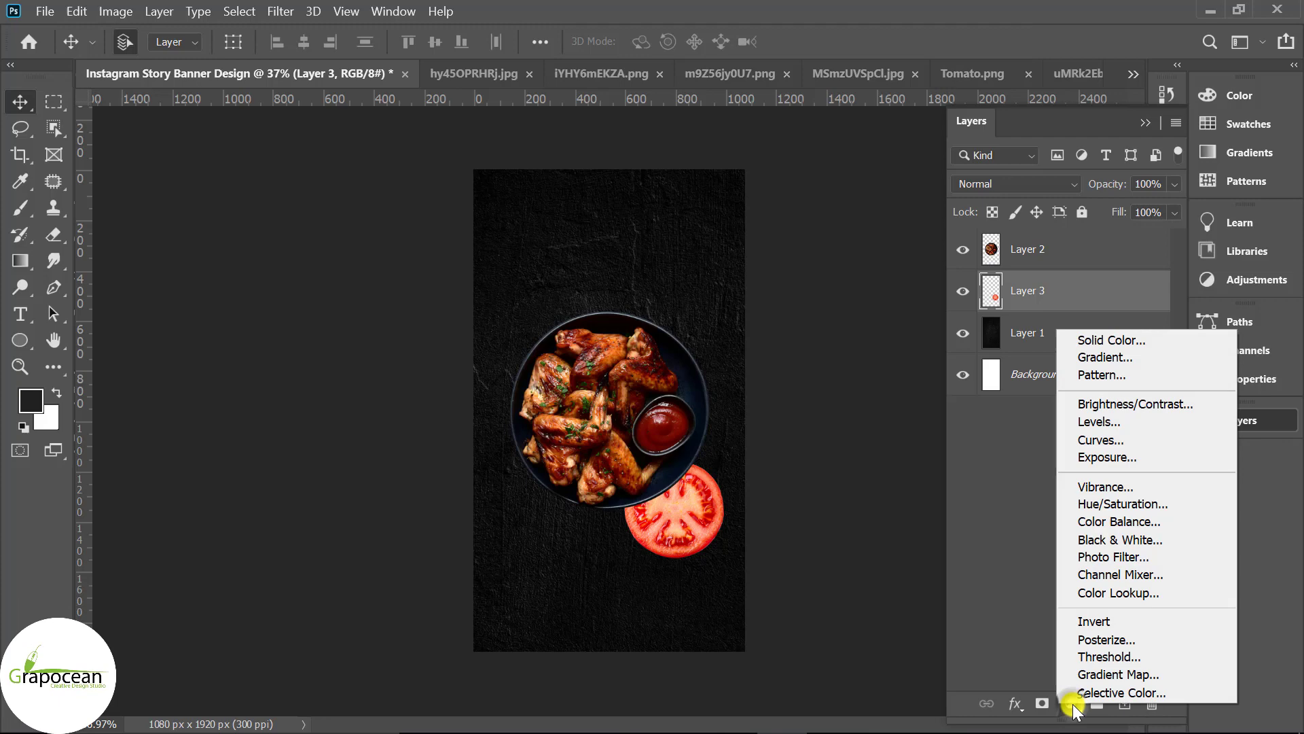
Add a black Color Fill layer clipped to the tomato at 71% opacity.
left_click(1098, 338)
left_click(940, 370)
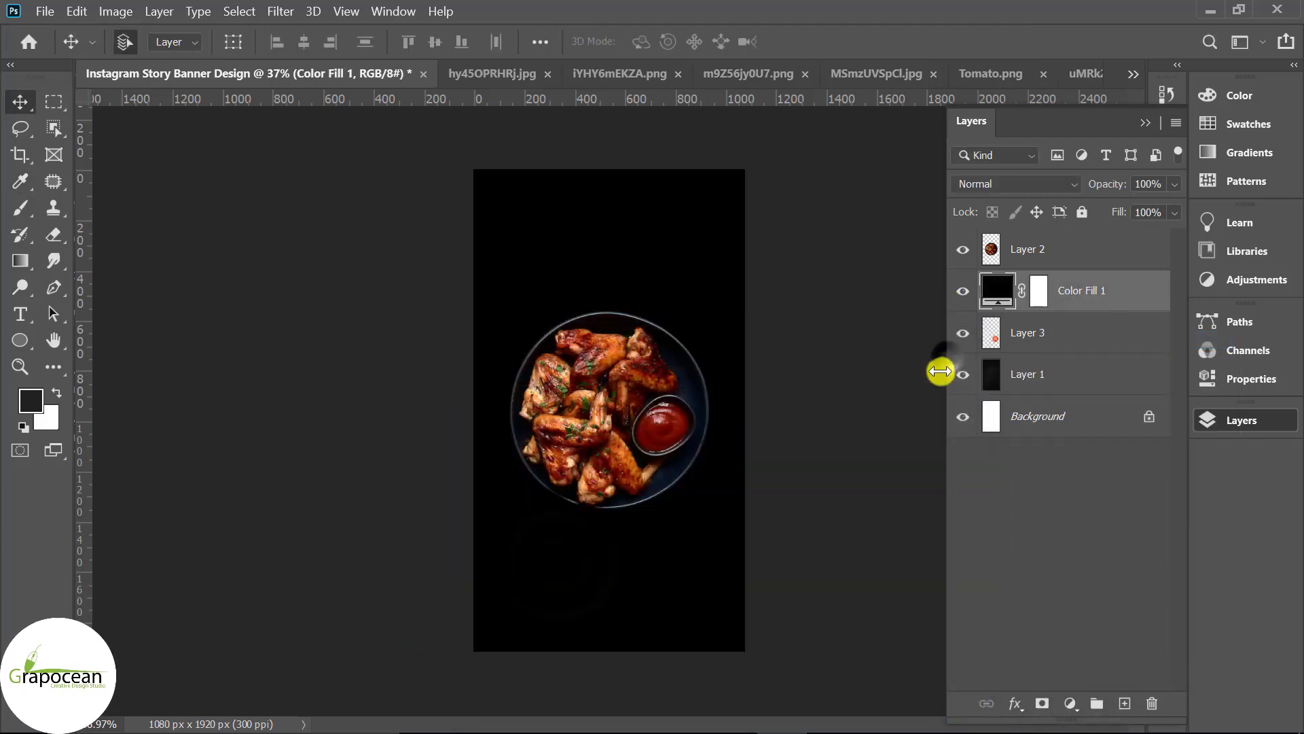
right_click(1085, 290)
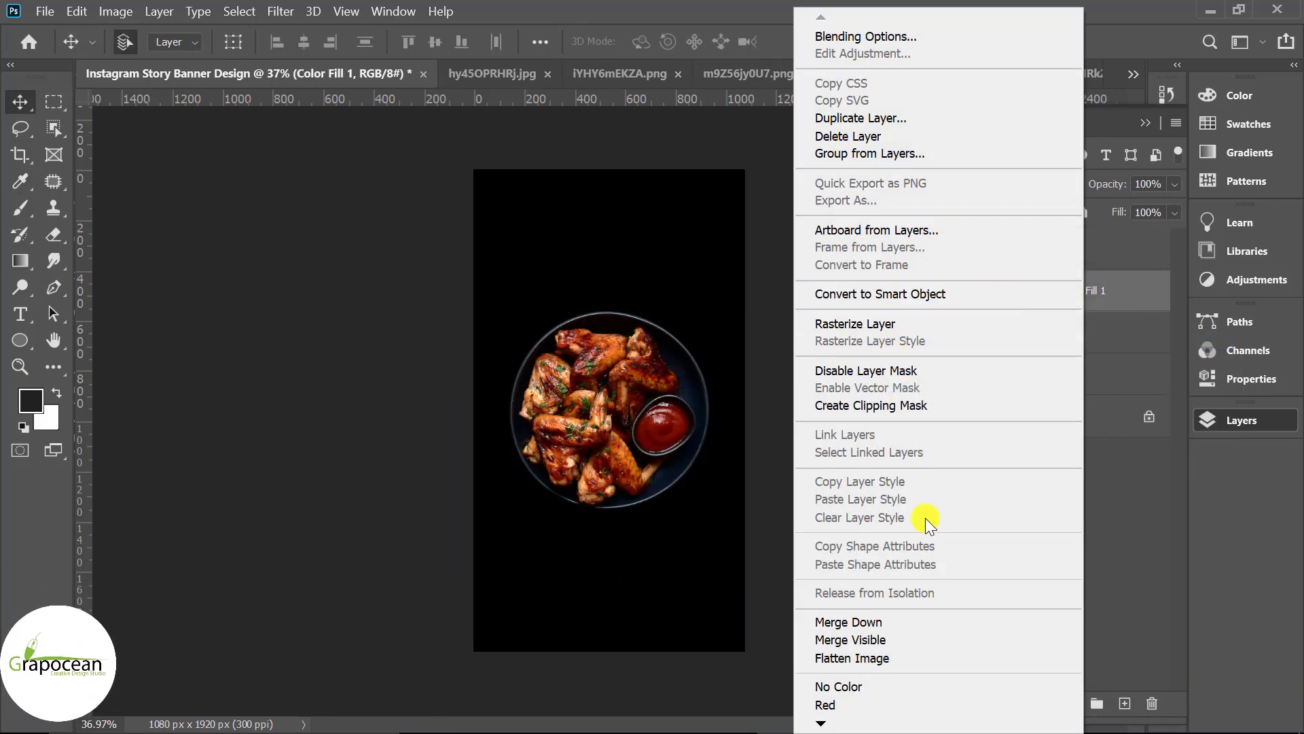
left_click(879, 405)
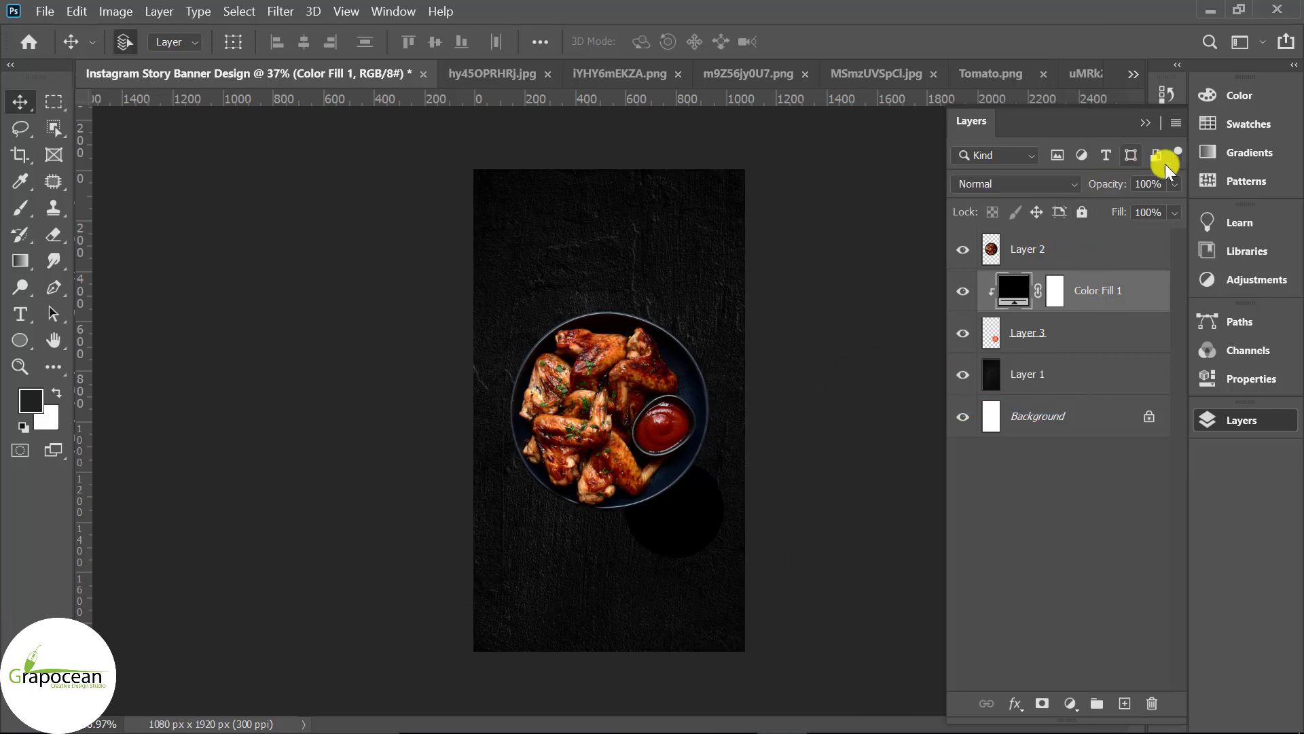
left_click(1173, 184)
left_click_drag(1151, 203, 1145, 206)
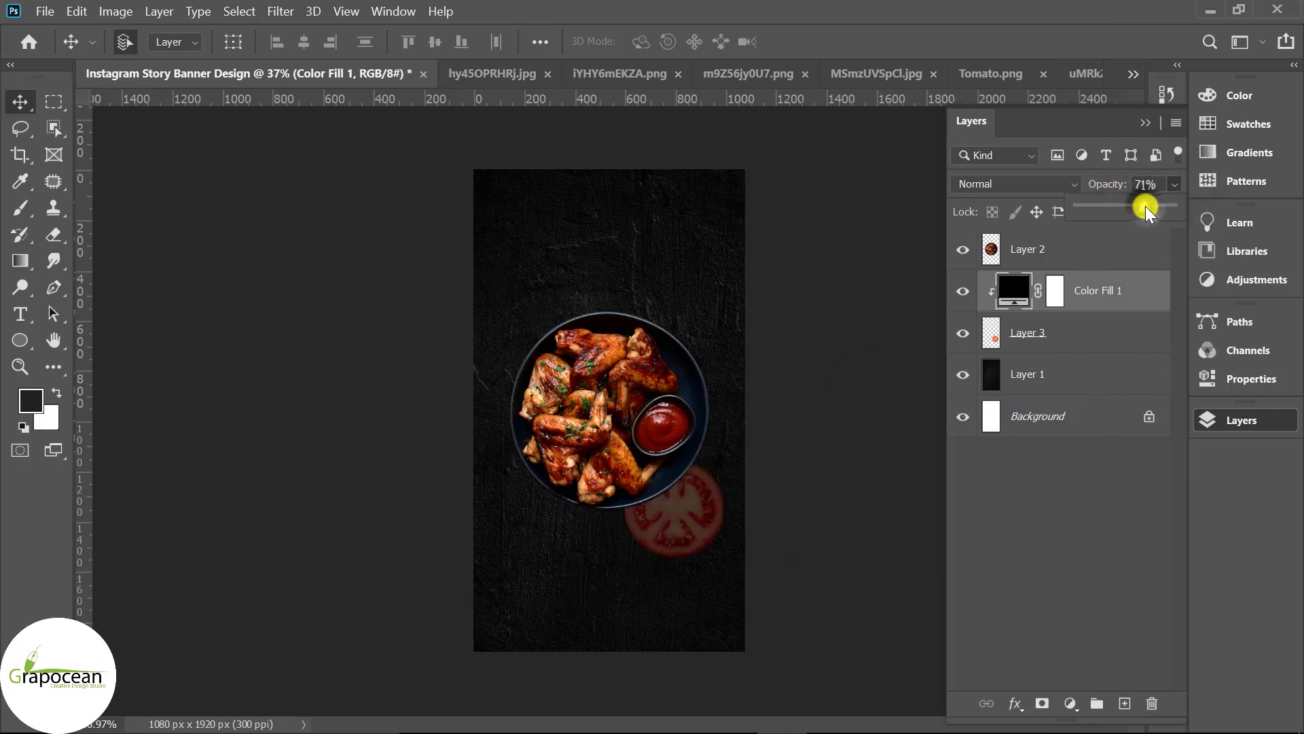
Zoom in and paint the fill mask over the tomato centre with a ~191 px brush.
left_click(683, 571)
left_click(710, 543)
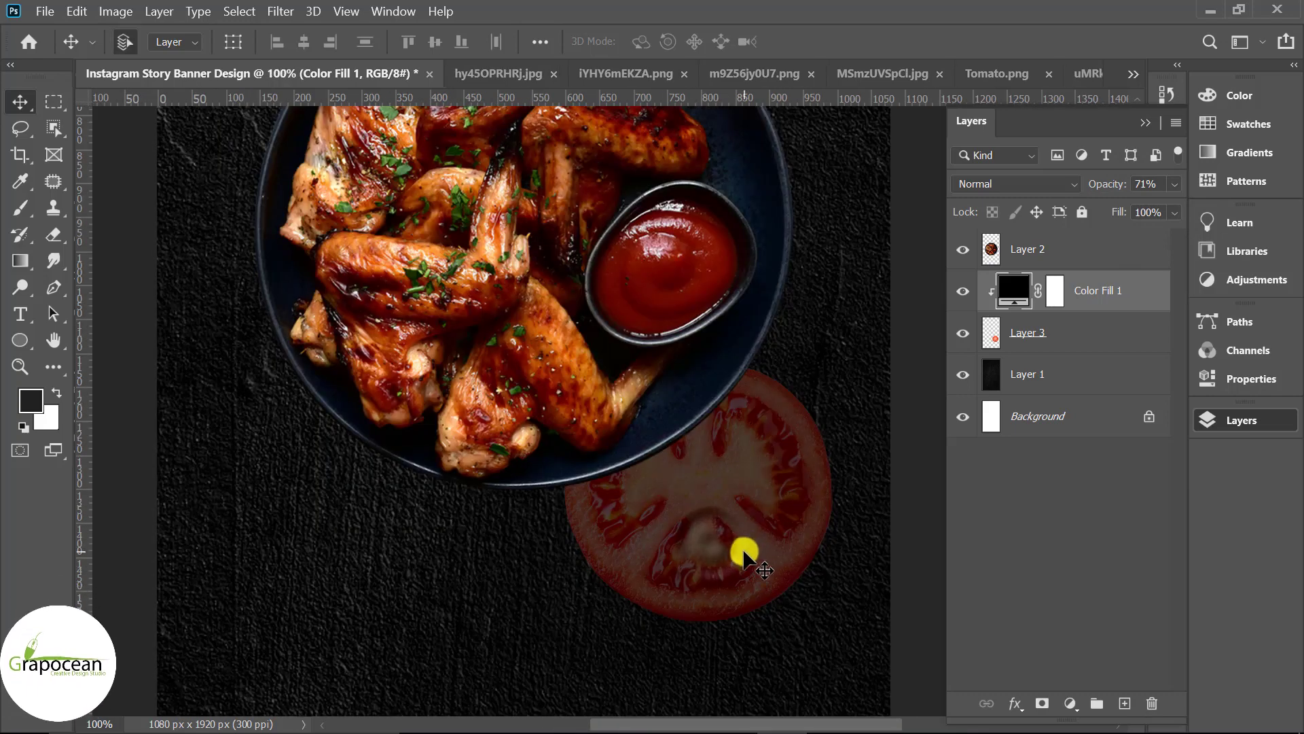
left_click(1055, 290)
left_click(25, 182)
right_click(30, 189)
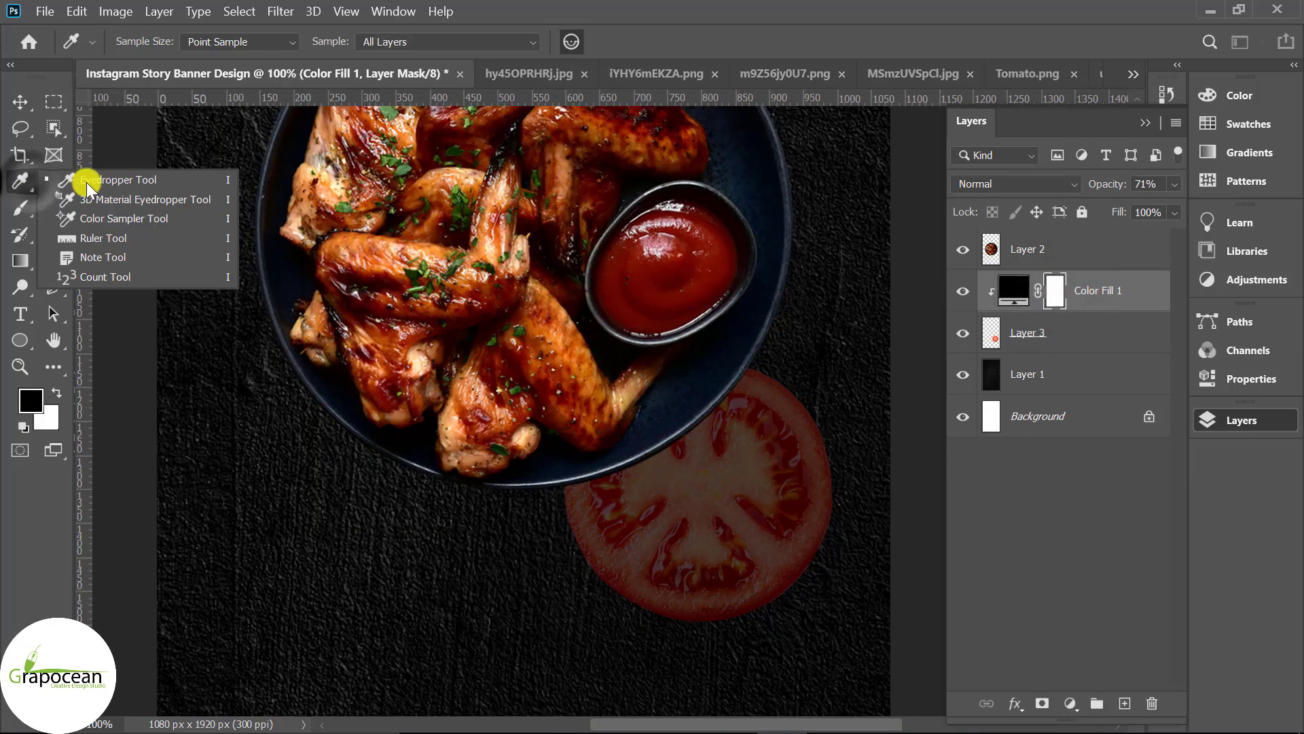
left_click(20, 208)
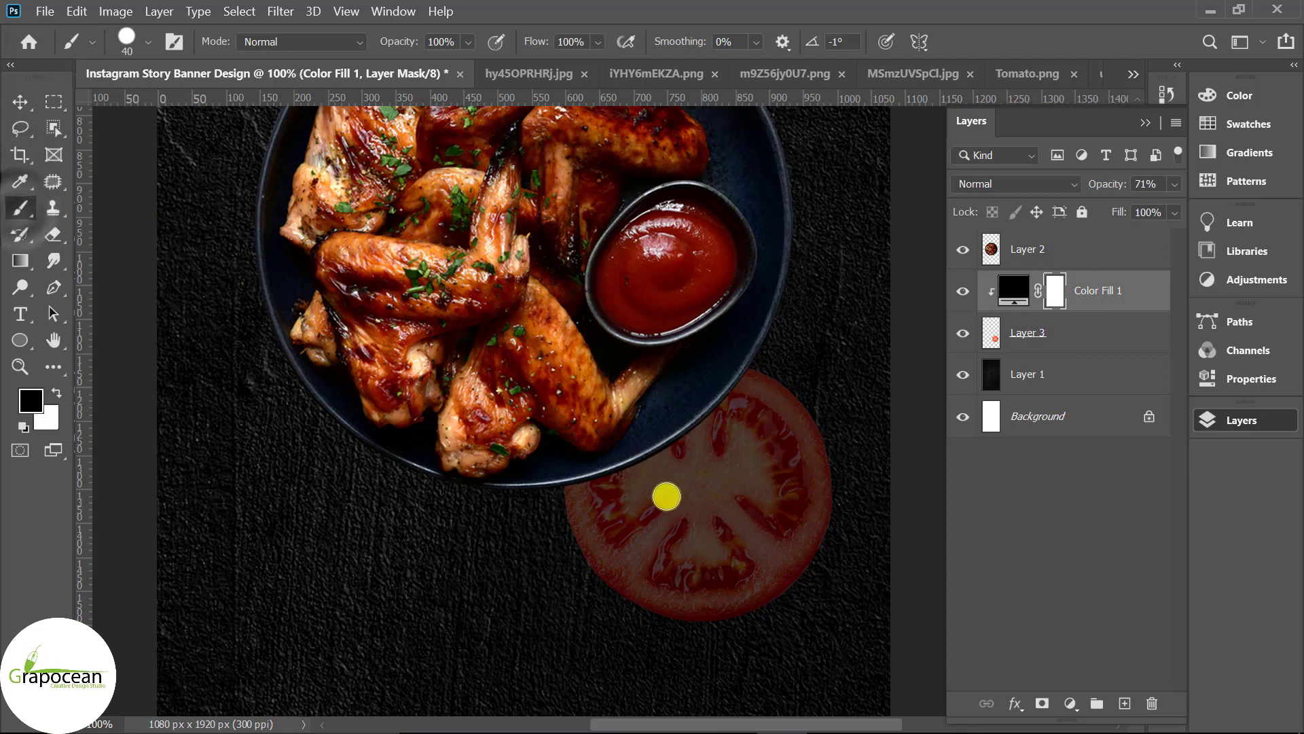
mouse_move(696, 537)
left_mouse_down()
mouse_move(695, 489)
mouse_move(800, 504)
left_mouse_up()
left_click_drag(713, 495, 693, 299)
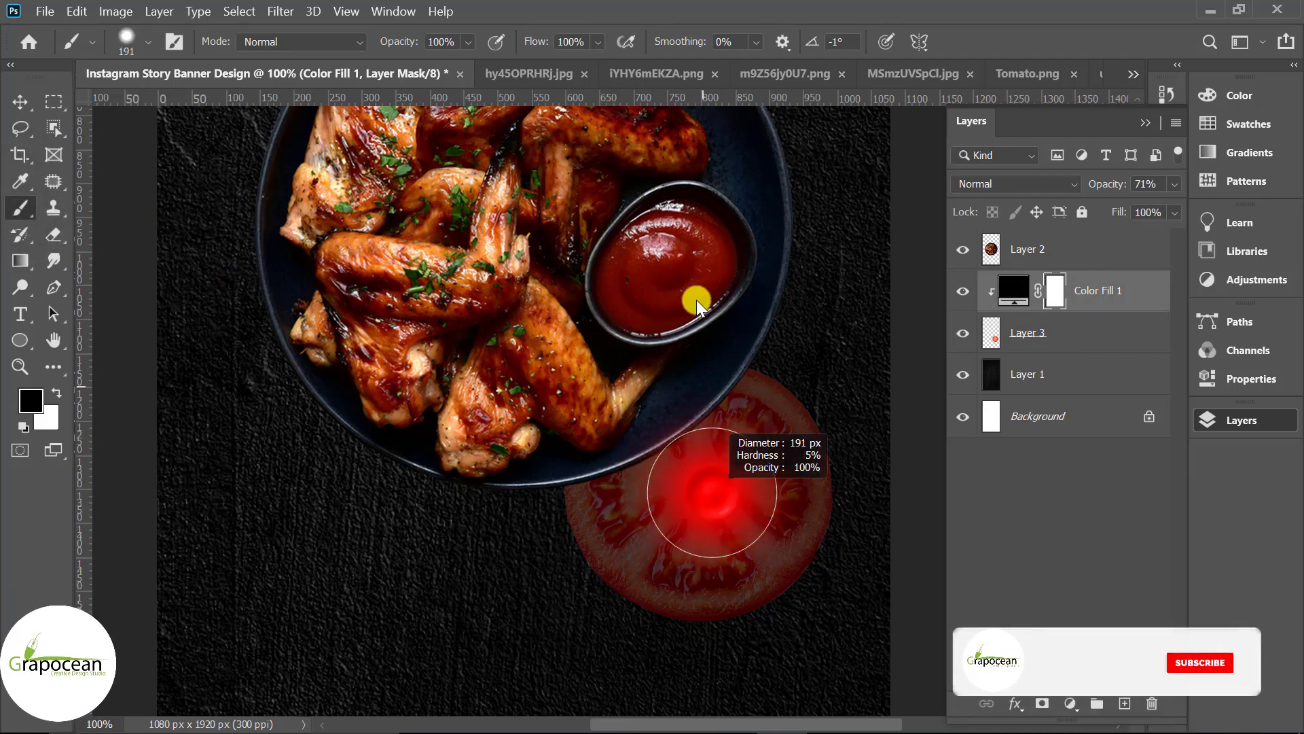
left_click_drag(715, 488, 700, 421)
left_click(732, 456)
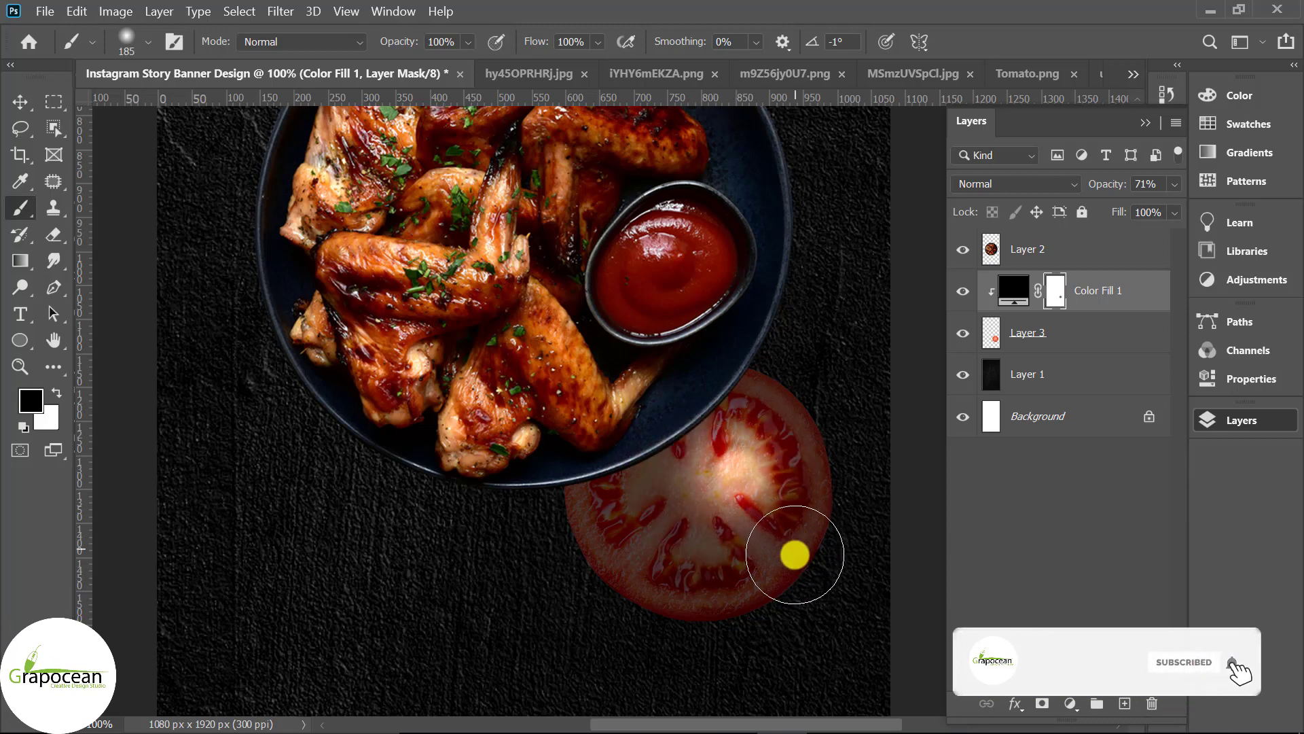
Undo that stroke and repaint the tomato centre at 31% brush opacity.
key("ctrl+z")
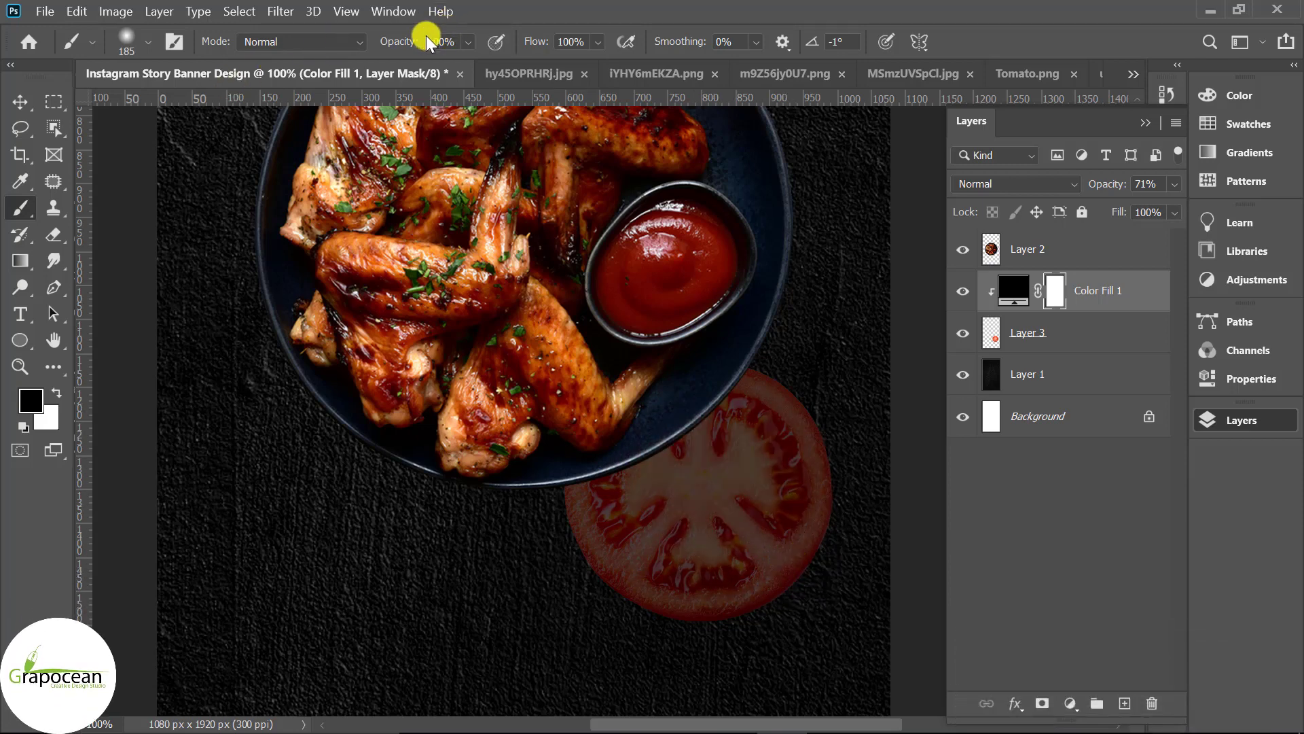
left_click_drag(367, 44, 330, 44)
left_click_drag(657, 480, 781, 591)
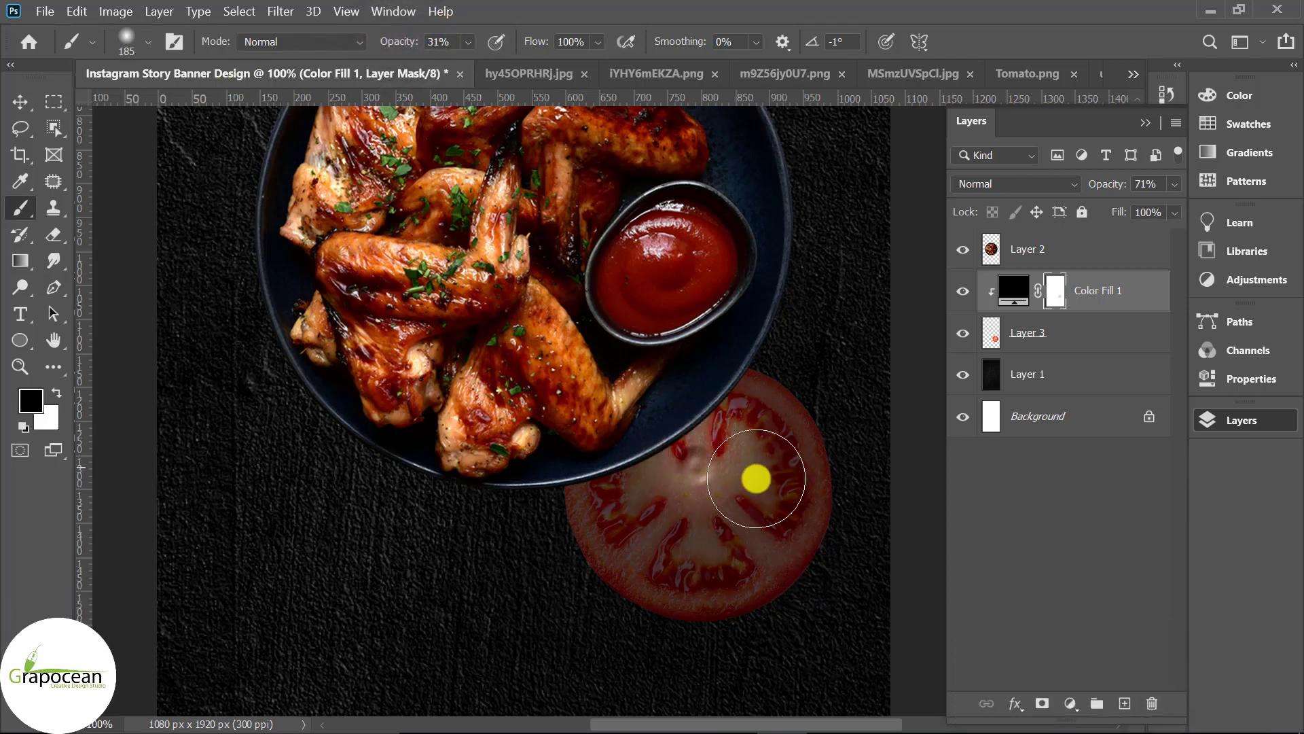
scroll(780, 677, "down", 3)
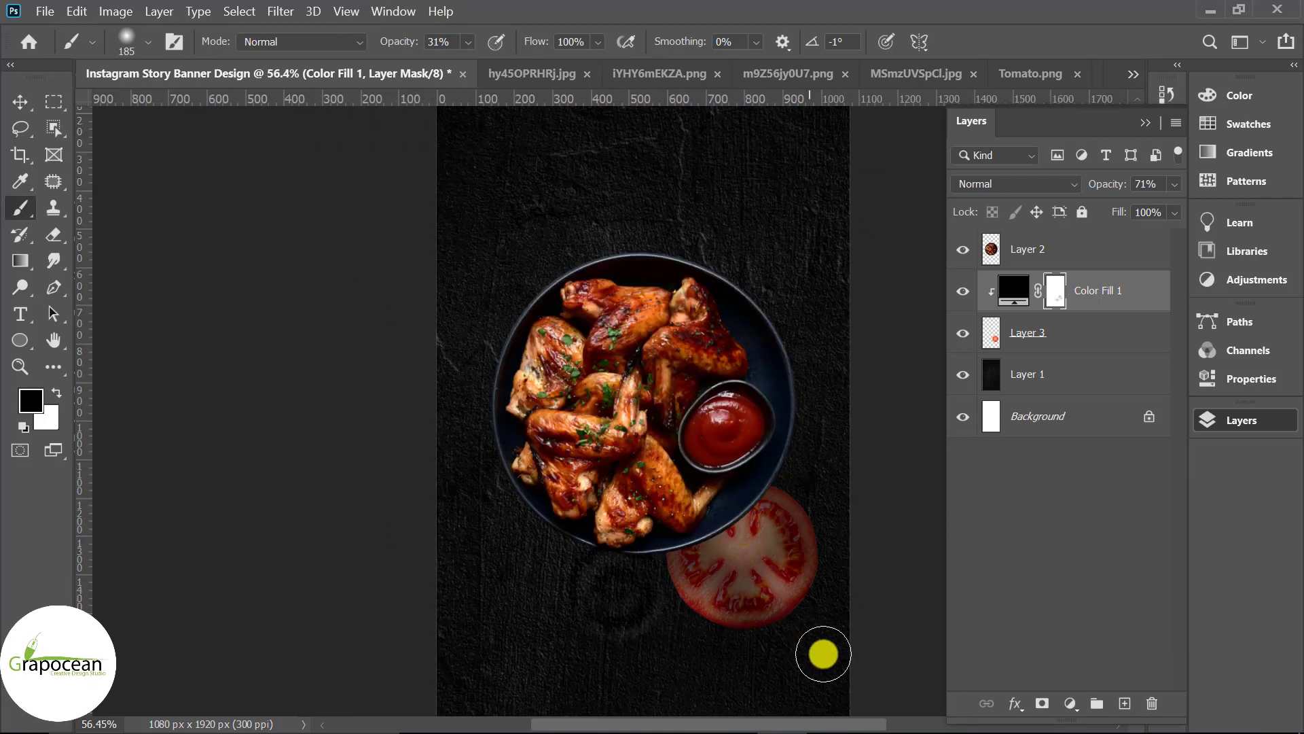
scroll(824, 649, "up", 2)
scroll(760, 622, "up", 1)
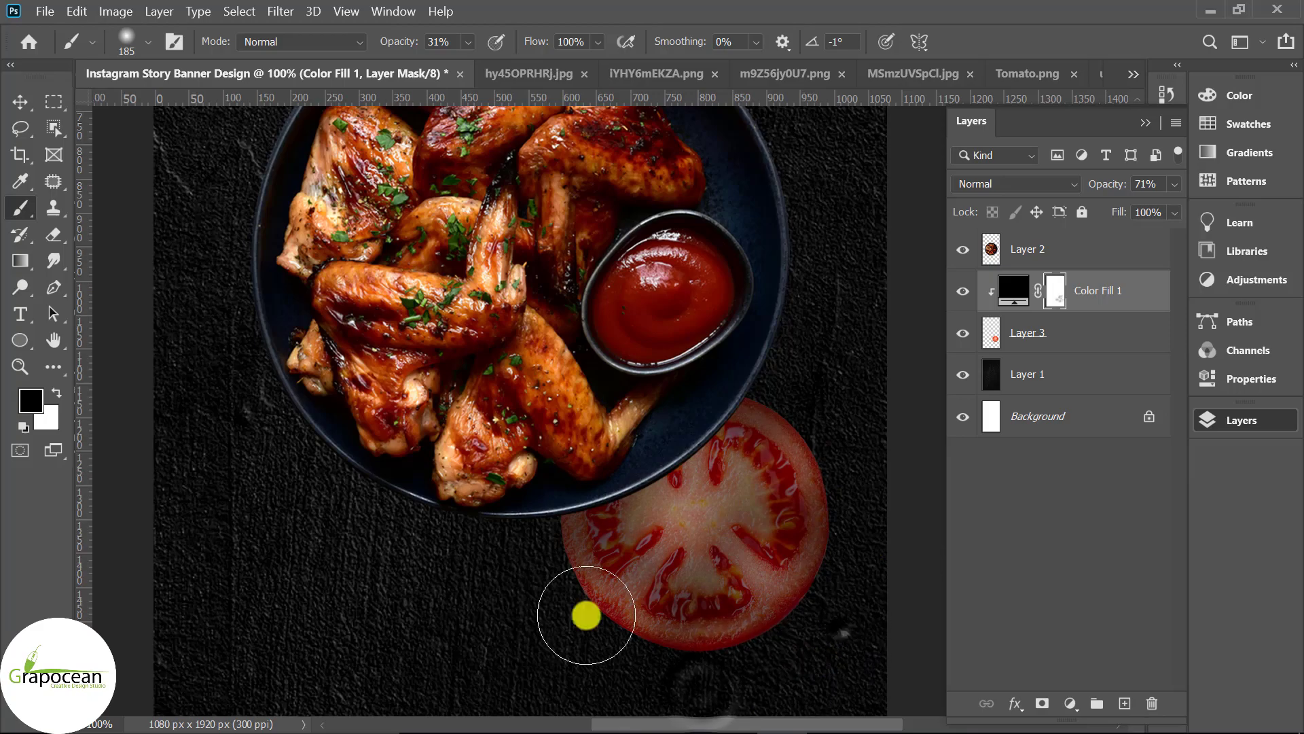
scroll(681, 626, "down", 2)
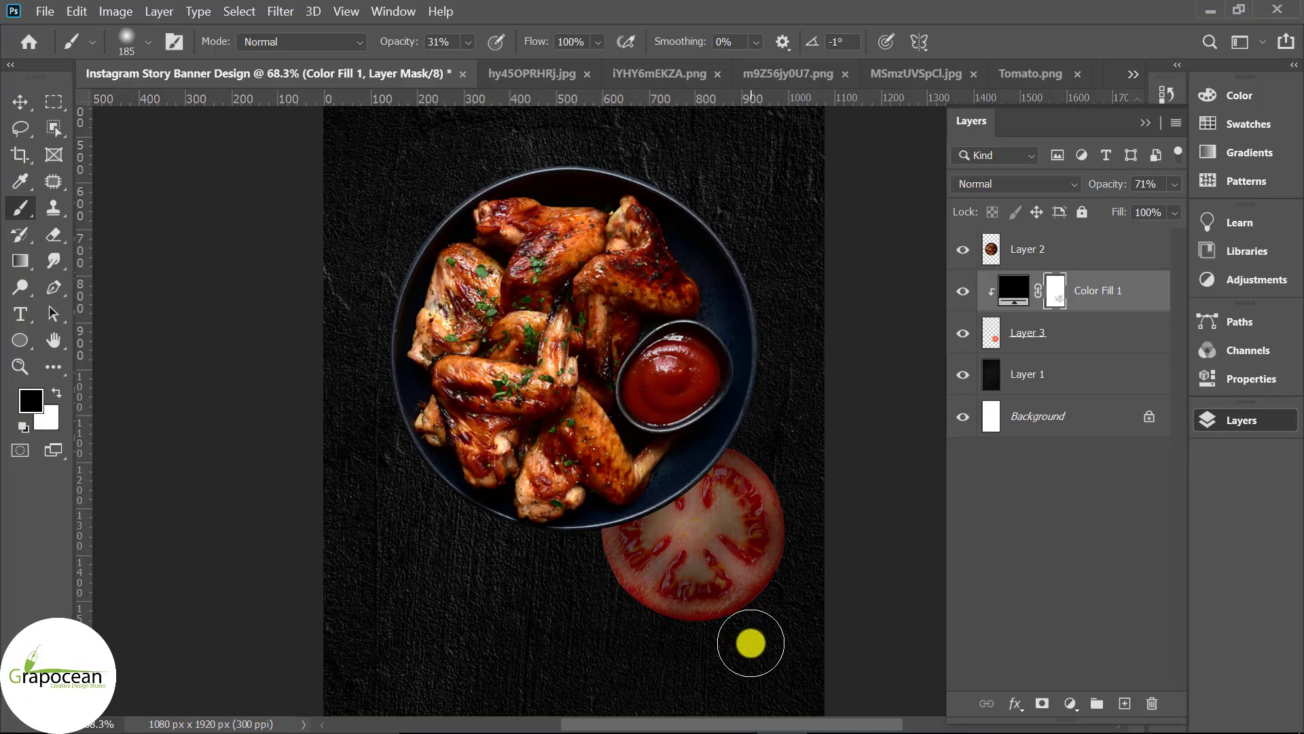
Duplicate the tomato slice layer (Layer 3) and reselect the original.
left_click(1064, 337)
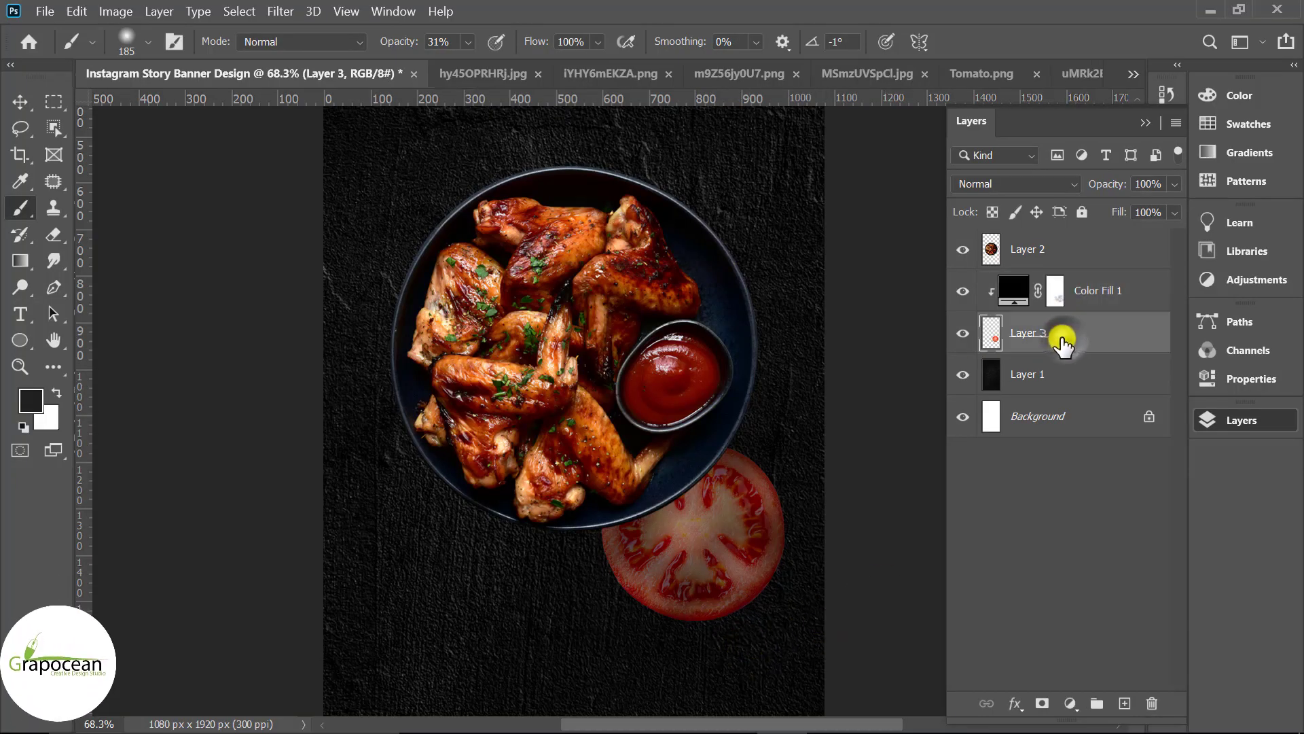
key("v")
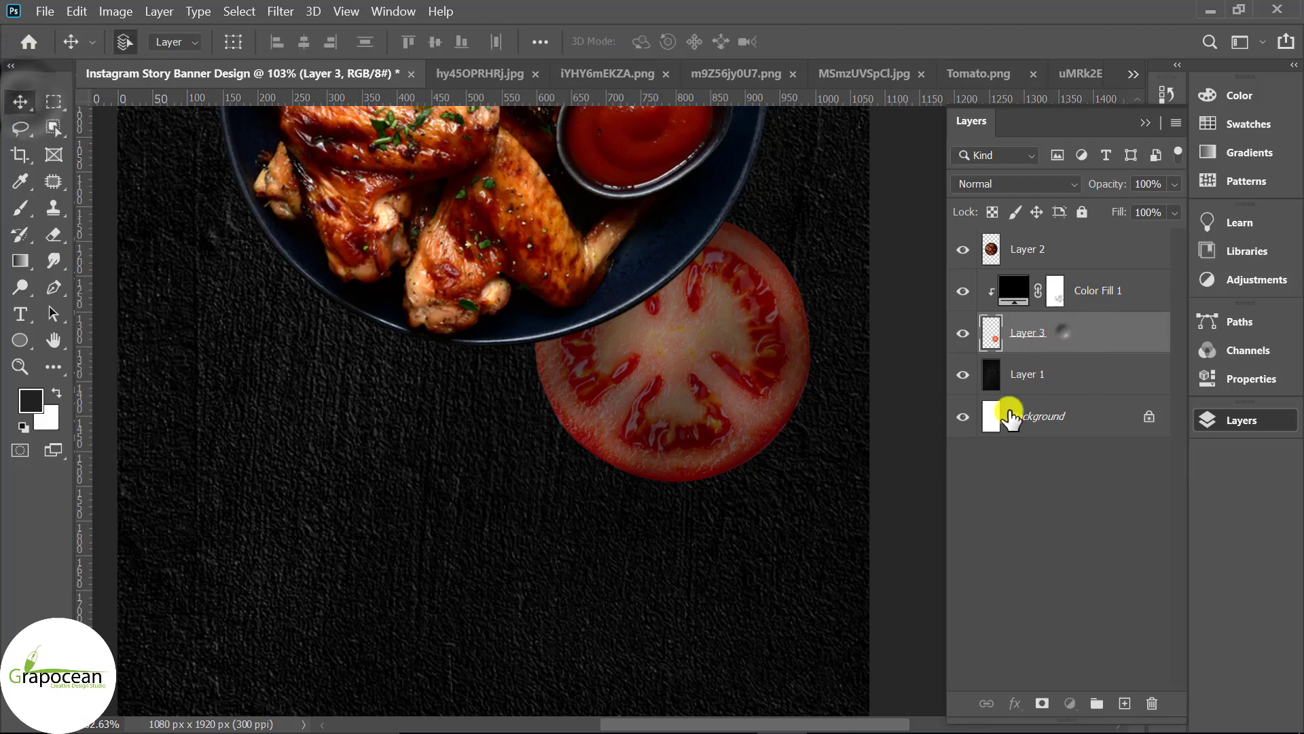
key("ctrl+j")
left_click(977, 392)
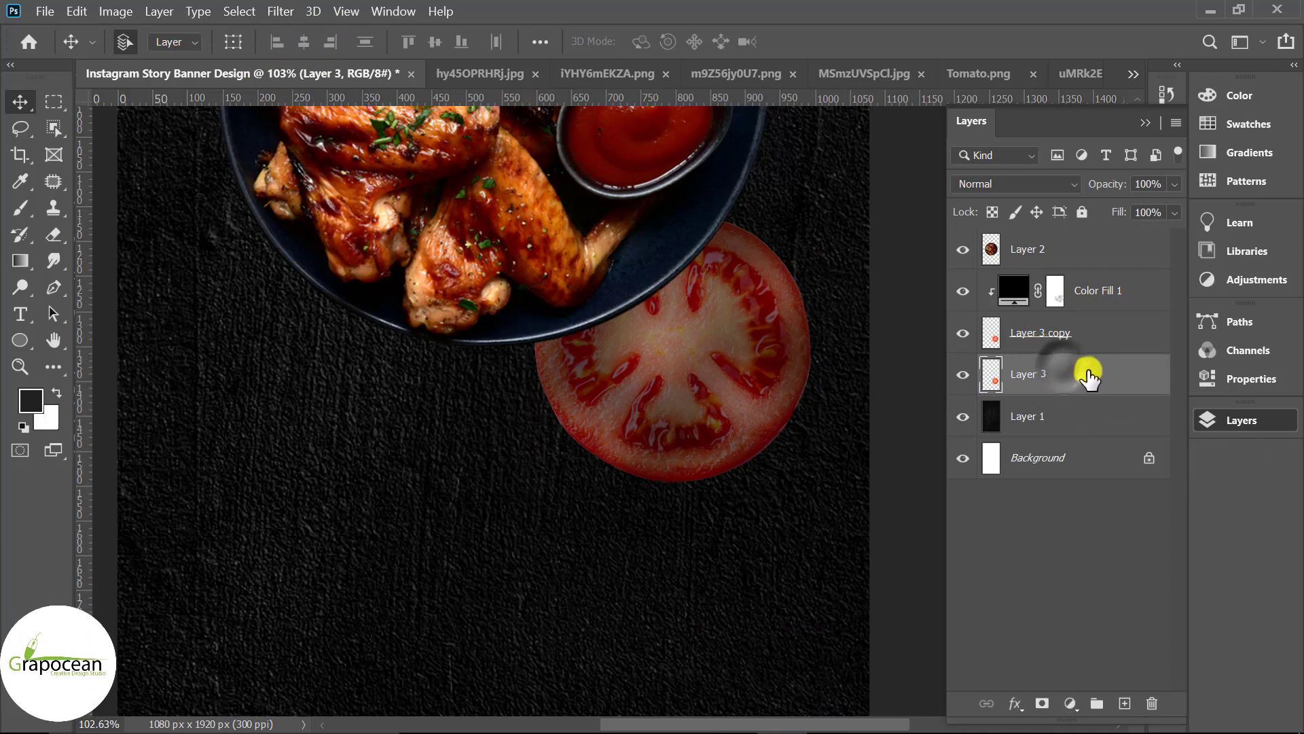
Give Layer 3 a black Color Overlay layer style.
right_click(1063, 373)
left_click(903, 19)
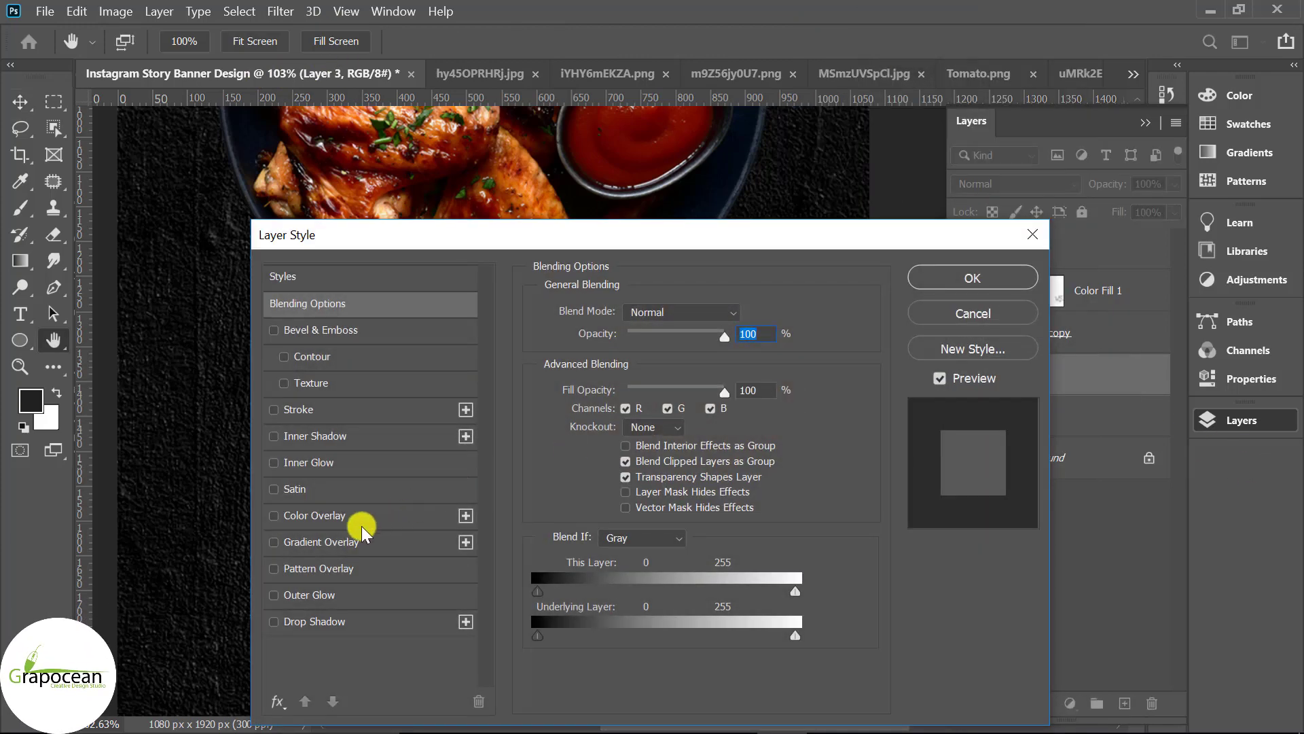
left_click(349, 519)
mouse_move(554, 238)
left_mouse_down()
mouse_move(1114, 519)
mouse_move(1031, 418)
left_mouse_up()
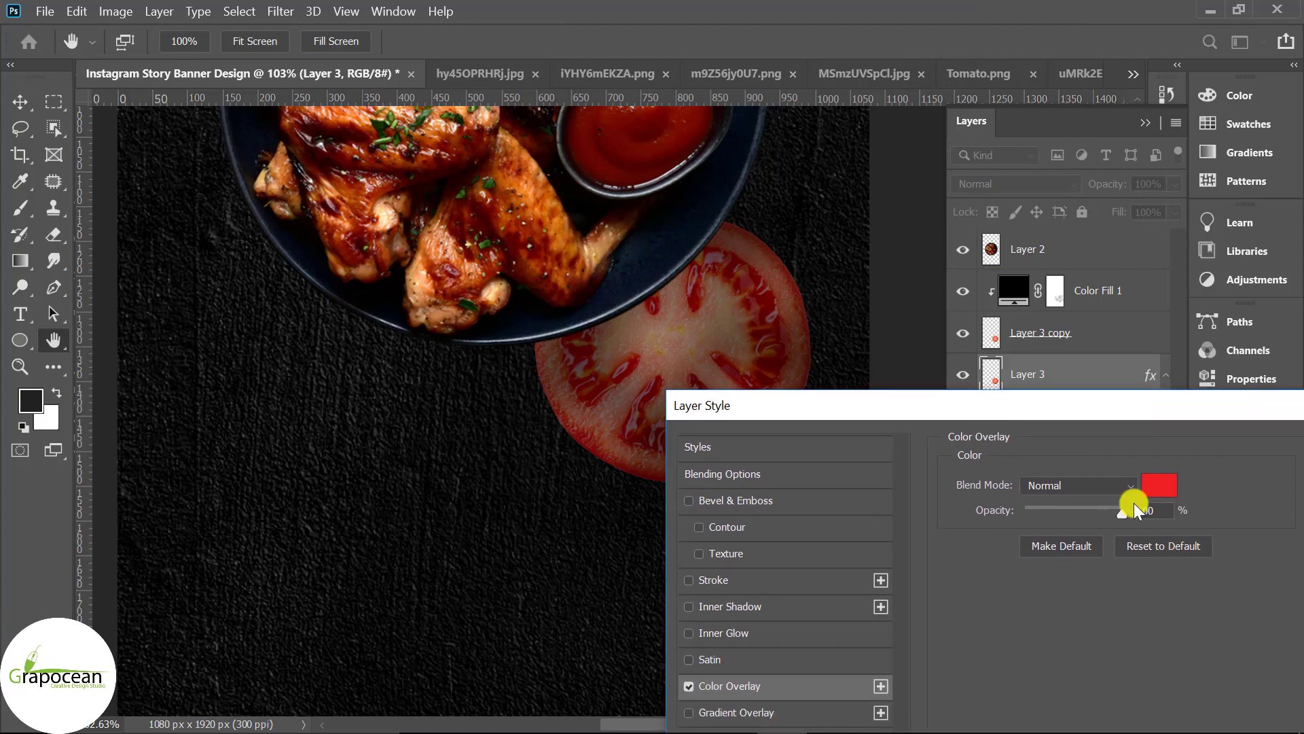
left_click(1159, 483)
left_click_drag(550, 547, 401, 690)
left_click(902, 377)
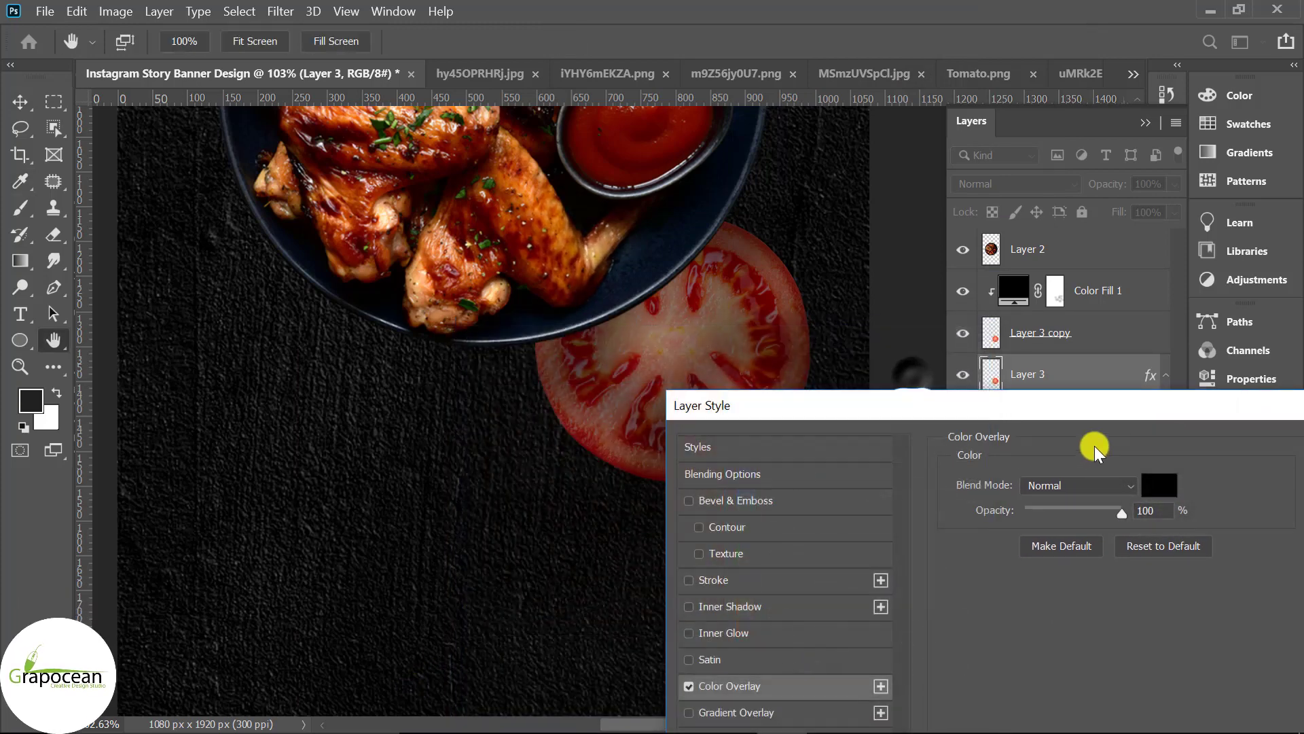
left_click_drag(1026, 401, 570, 558)
left_click(842, 611)
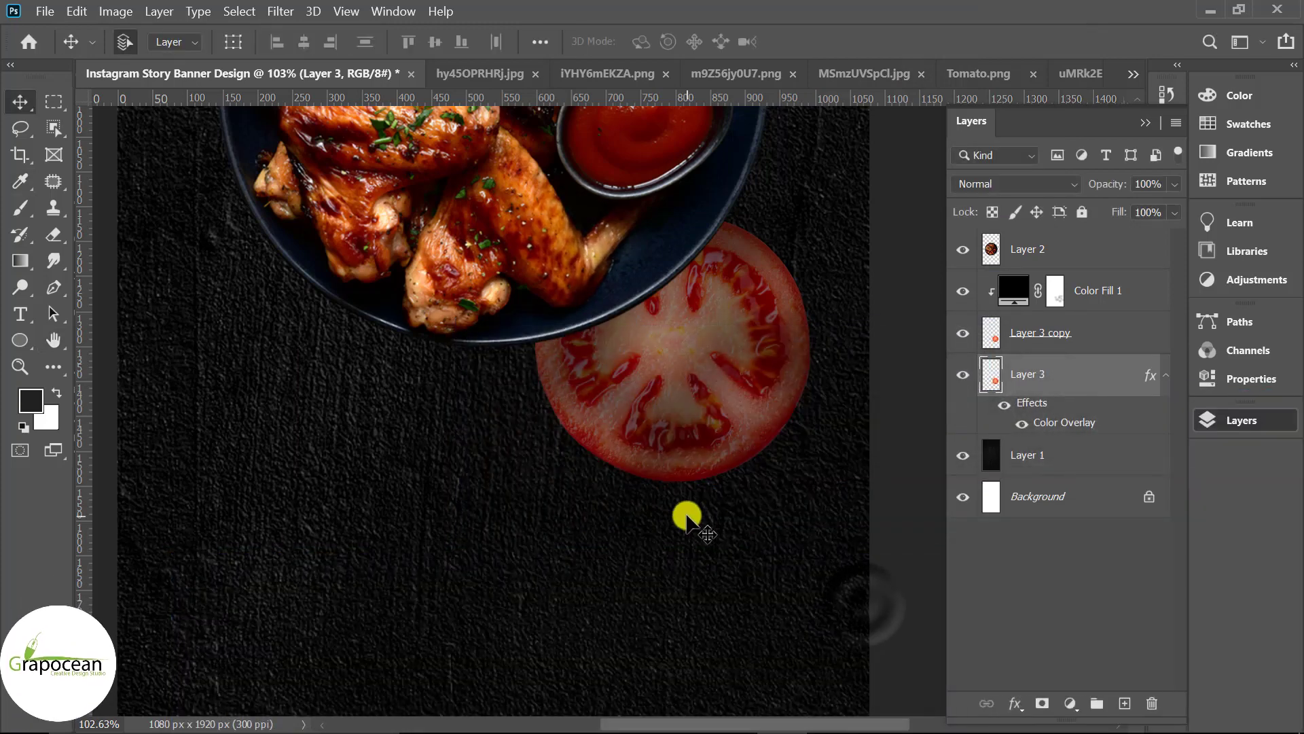
Skew the black tomato into a shadow shape, Gaussian Blur it, and duplicate it again.
key("ctrl+t")
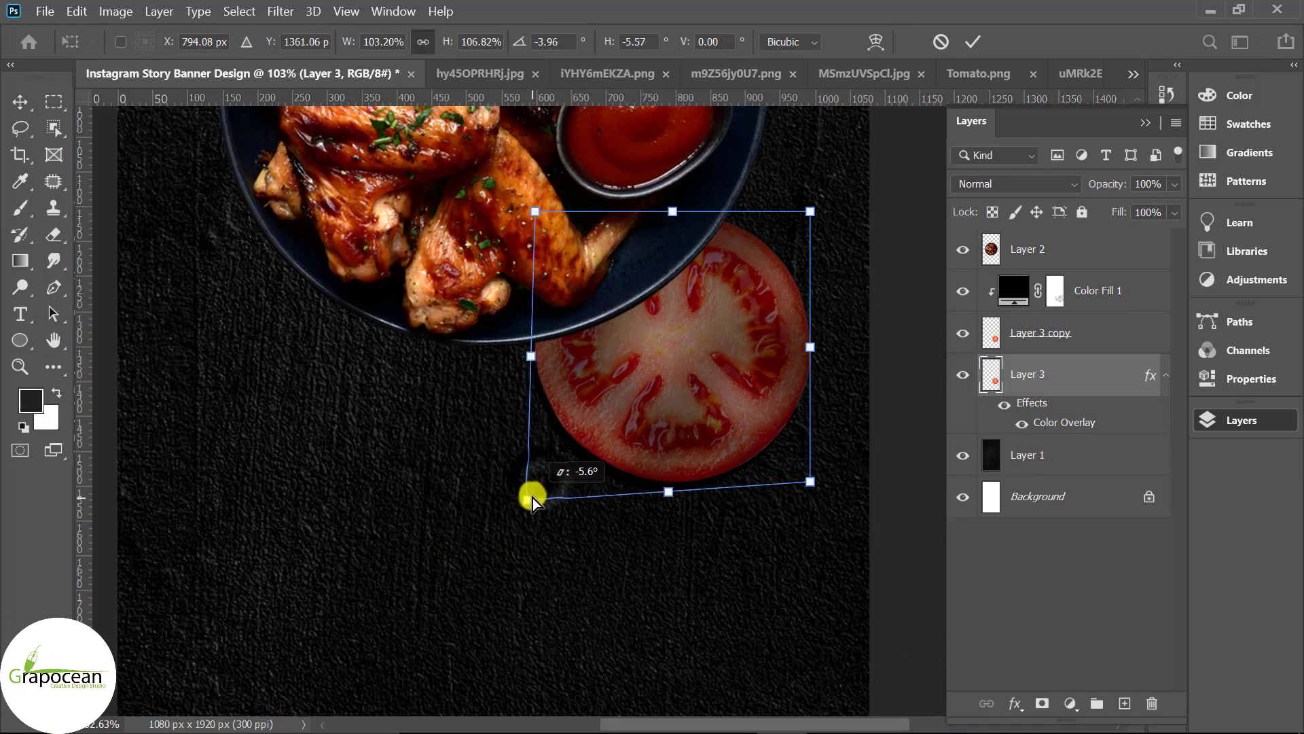
left_click_drag(531, 500, 527, 501)
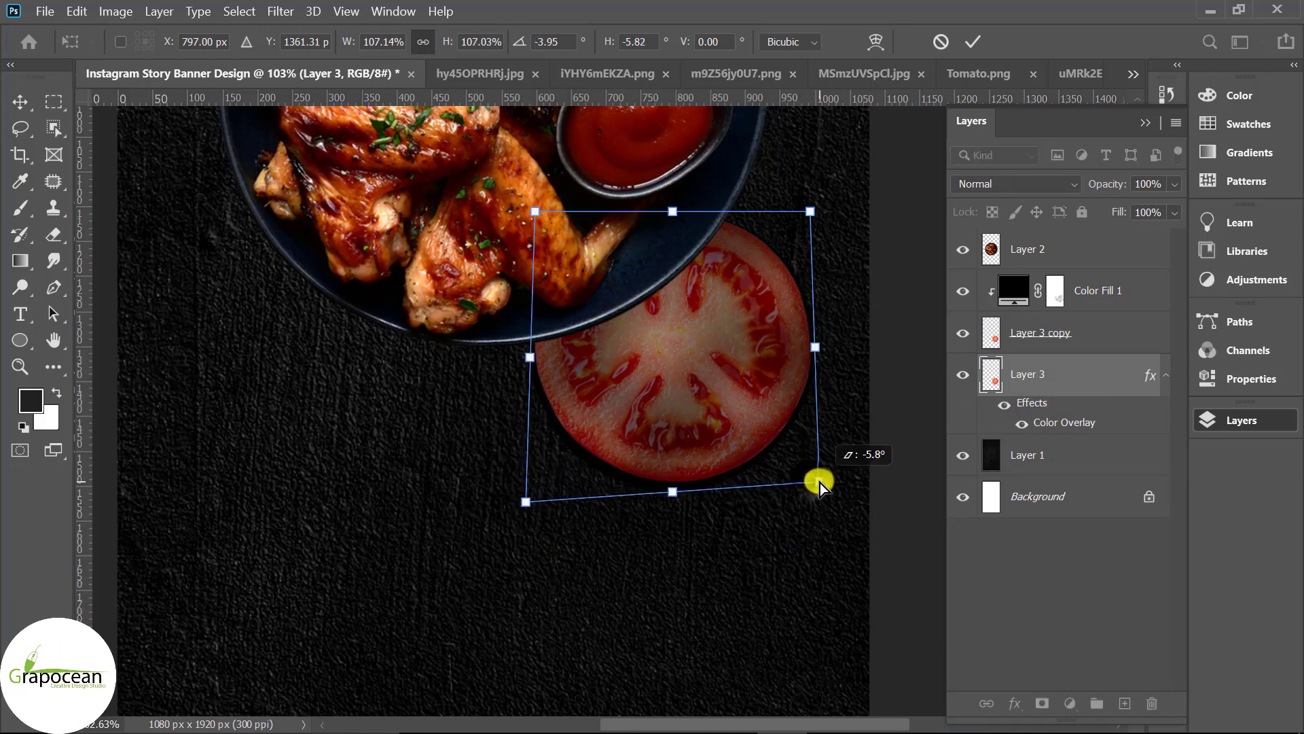
left_click(971, 41)
scroll(795, 510, "up", 3)
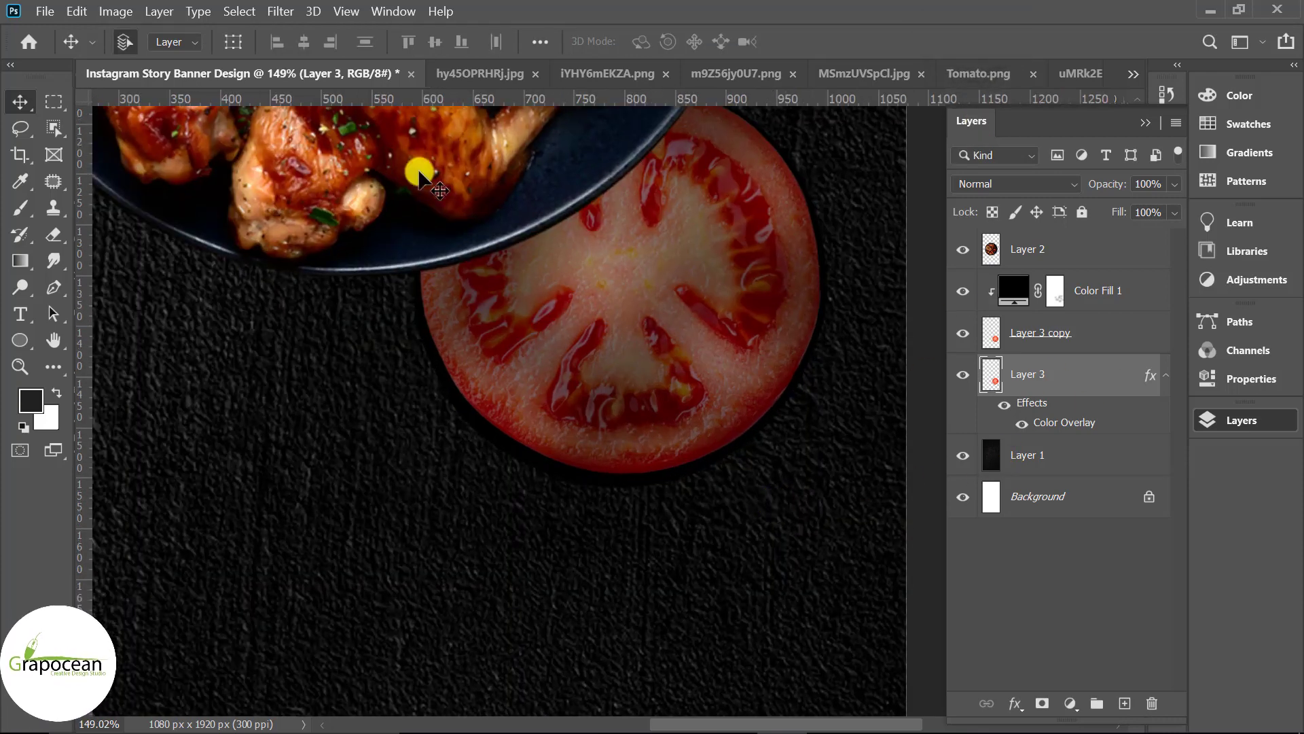
left_click(279, 11)
mouse_move(389, 224)
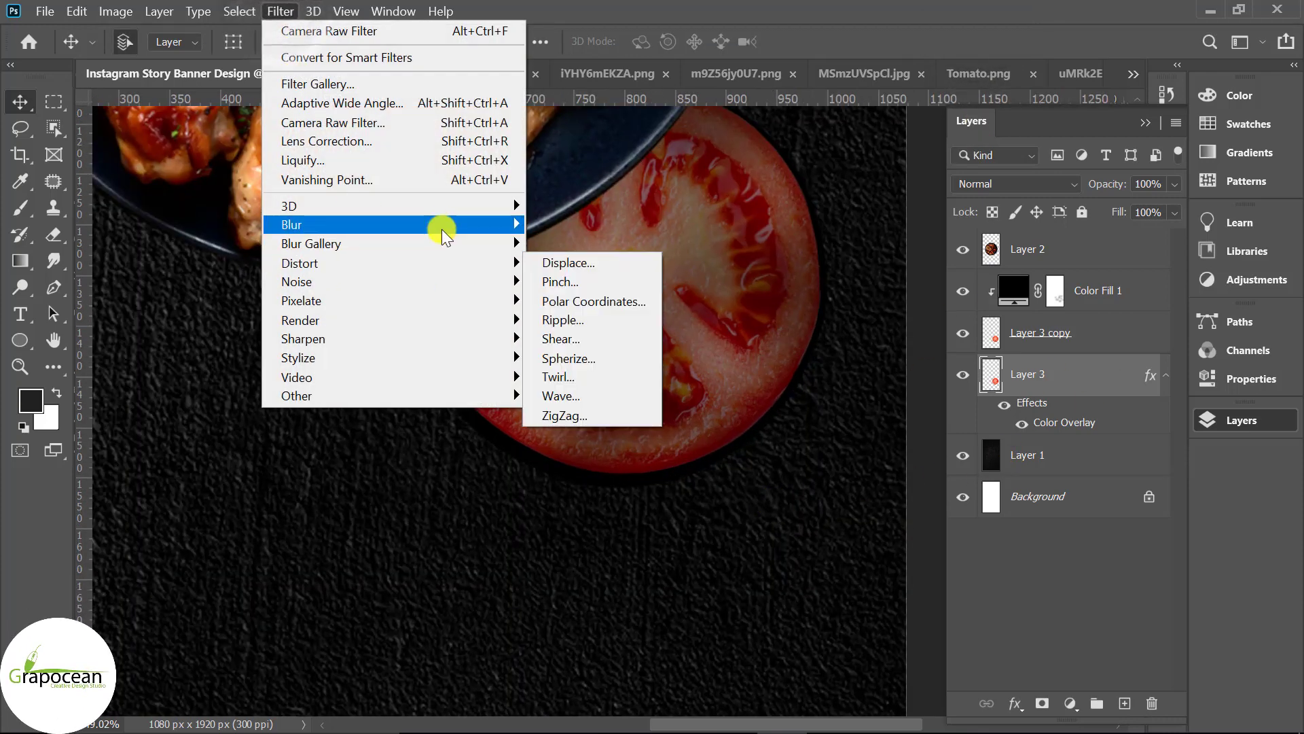
left_click(581, 300)
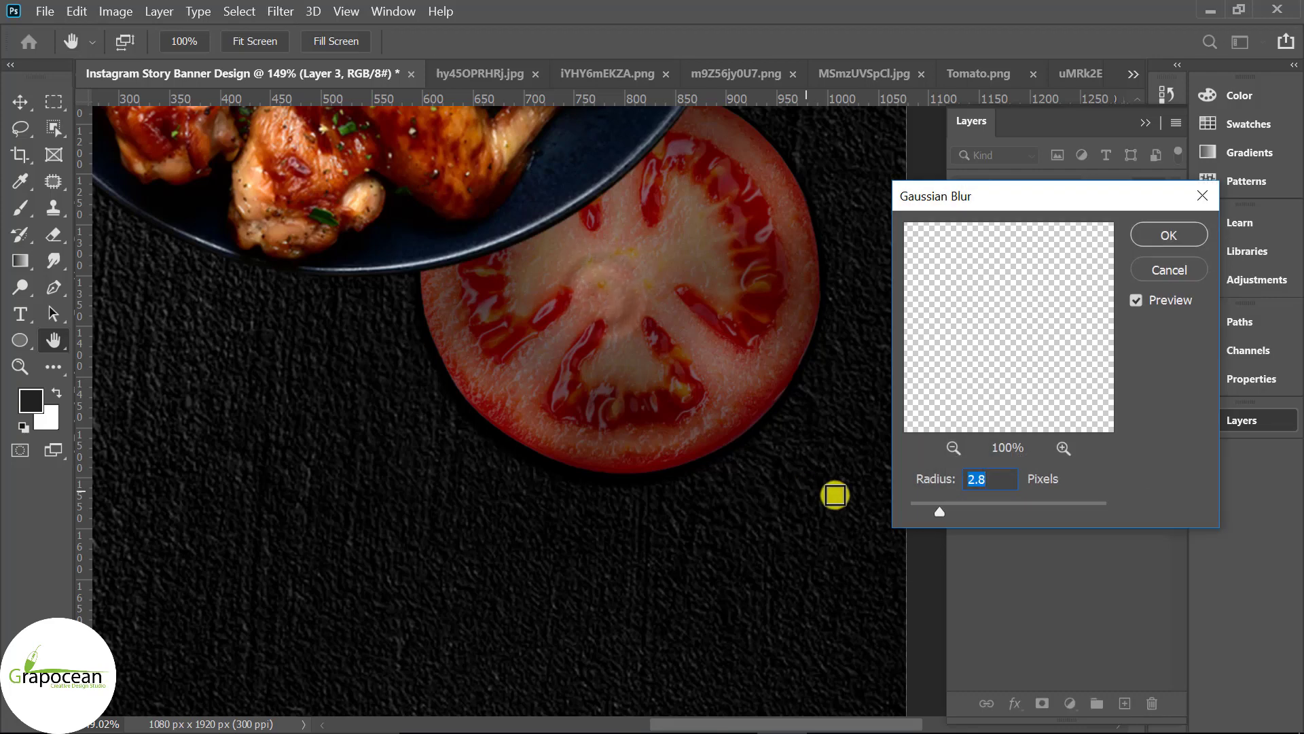
mouse_move(937, 503)
left_mouse_down()
mouse_move(1012, 503)
mouse_move(981, 504)
left_mouse_up()
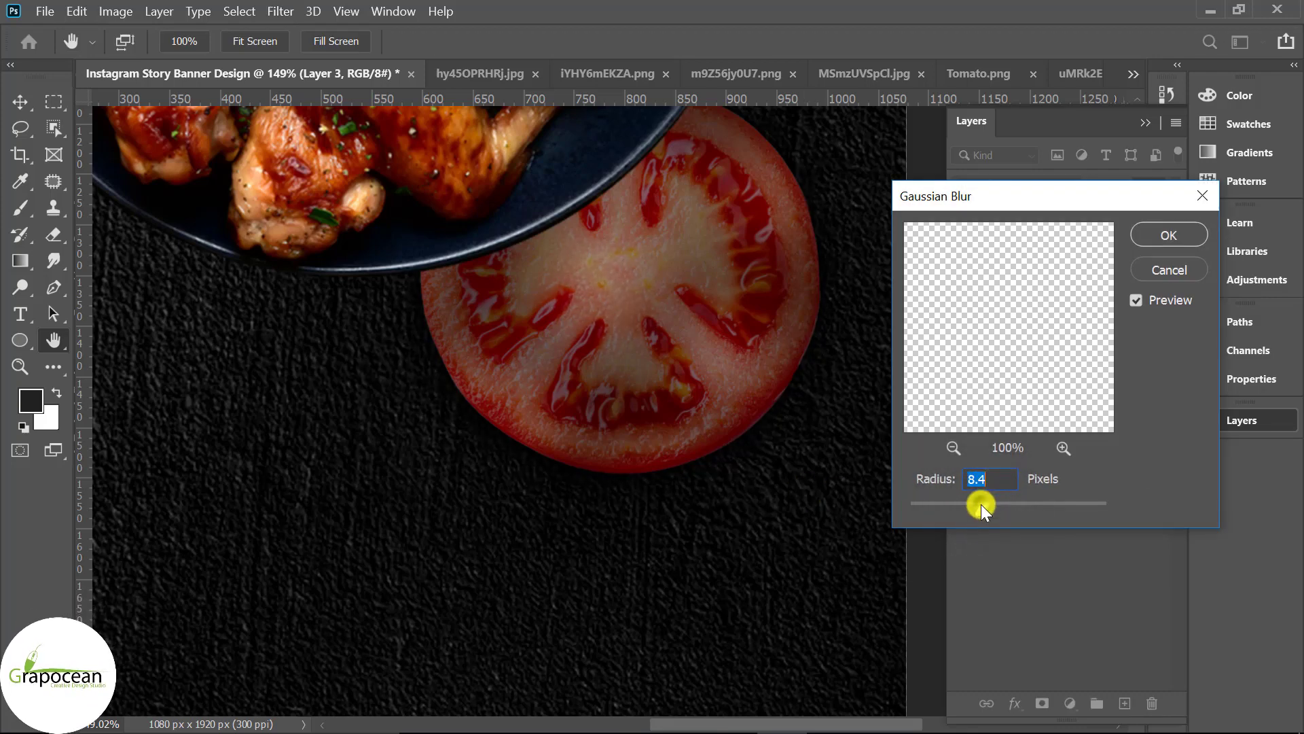
left_click(1177, 245)
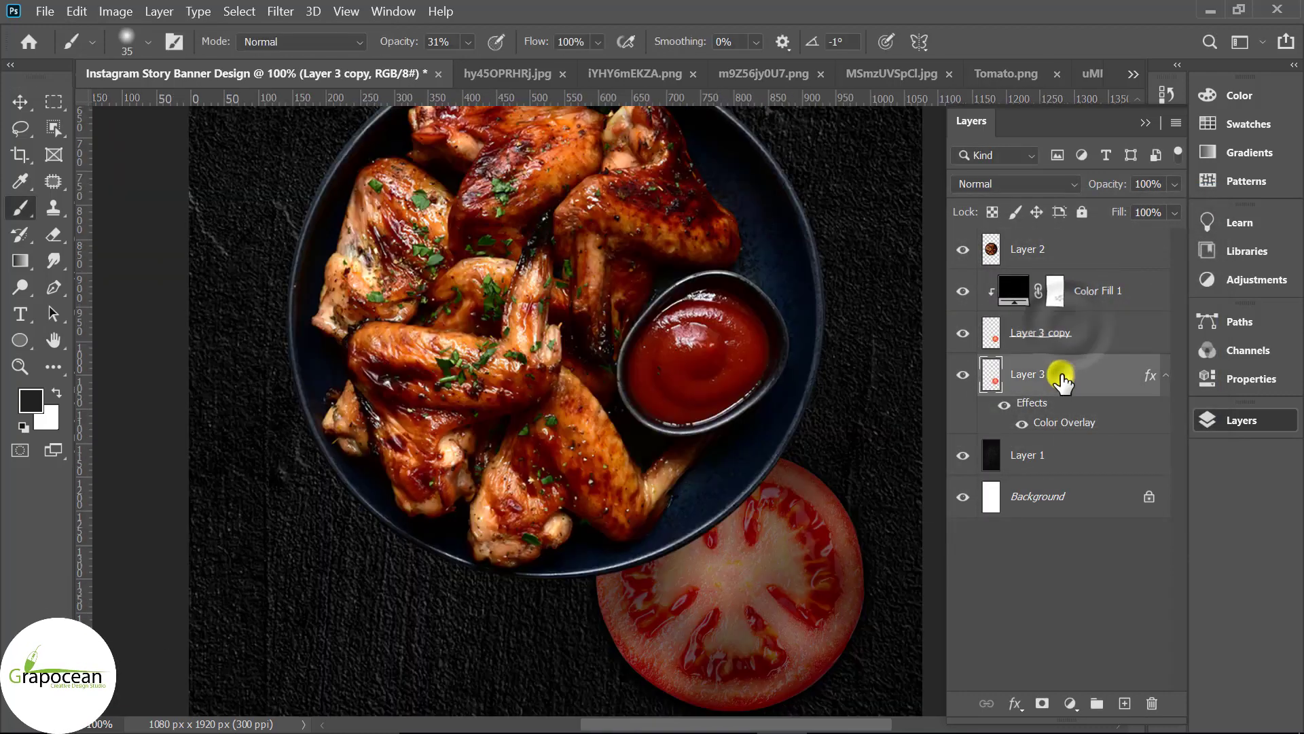
key("ctrl+j")
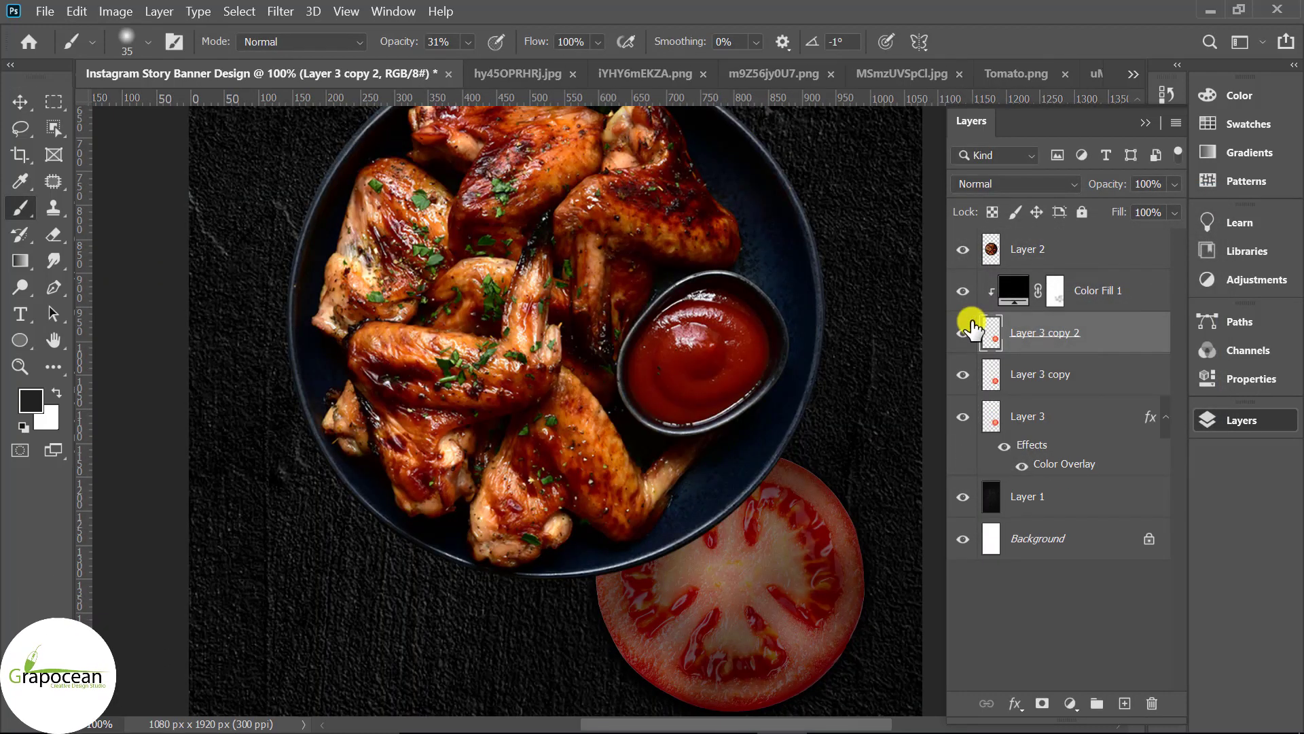
Move Layer 3 copy above Color Fill 1 and apply High Pass at about 2.4 px radius.
left_click(1078, 373)
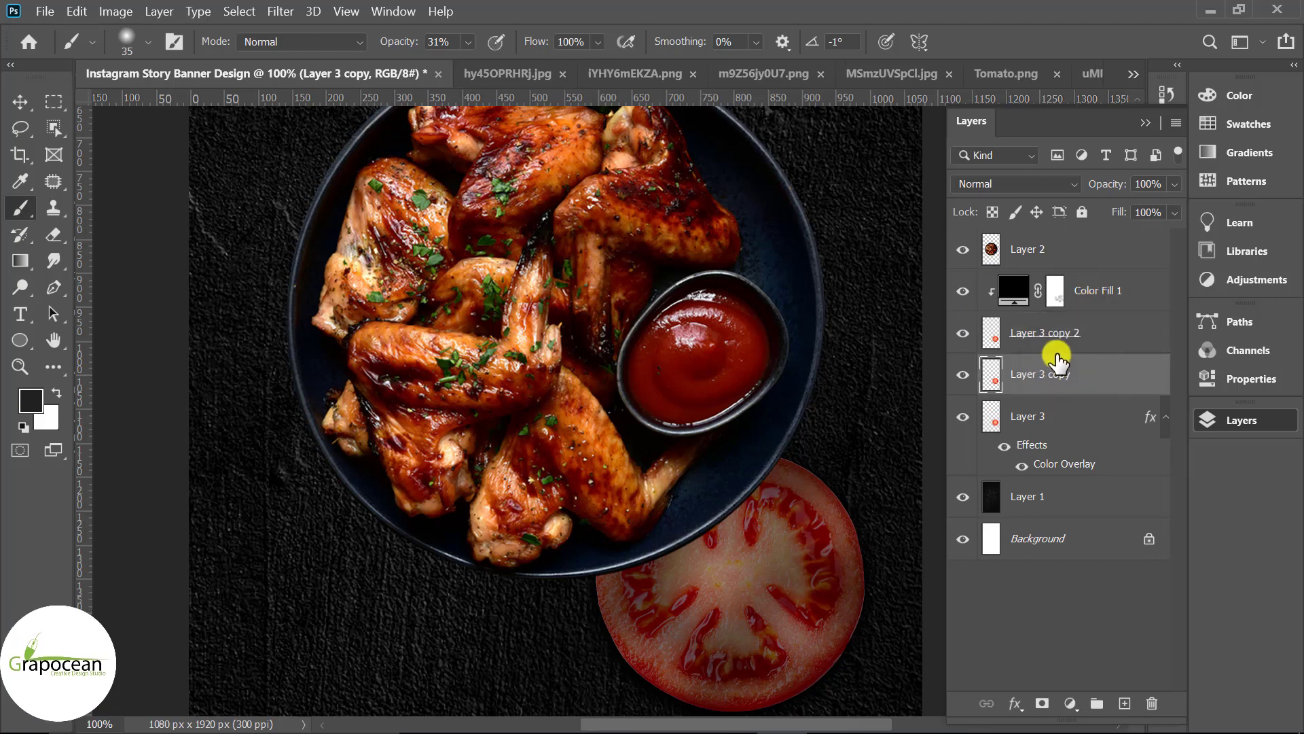
left_click_drag(1061, 365, 1066, 270)
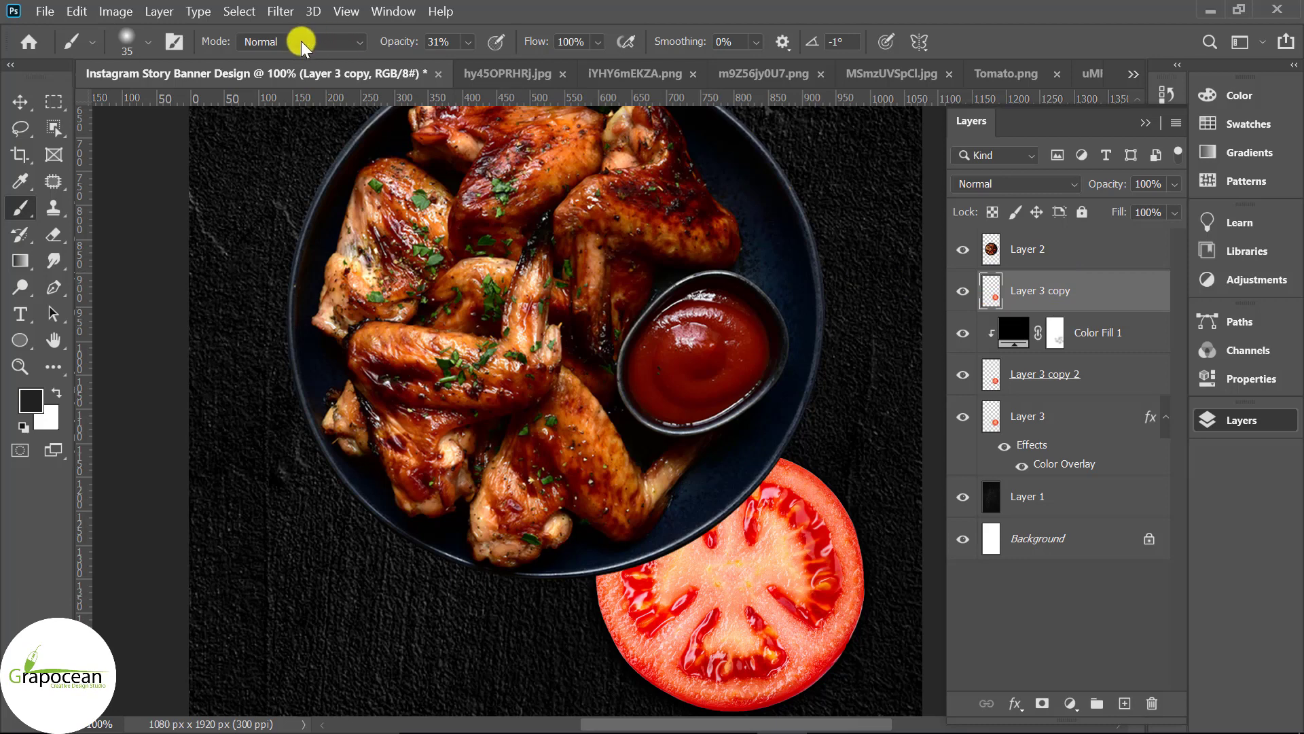
left_click(279, 13)
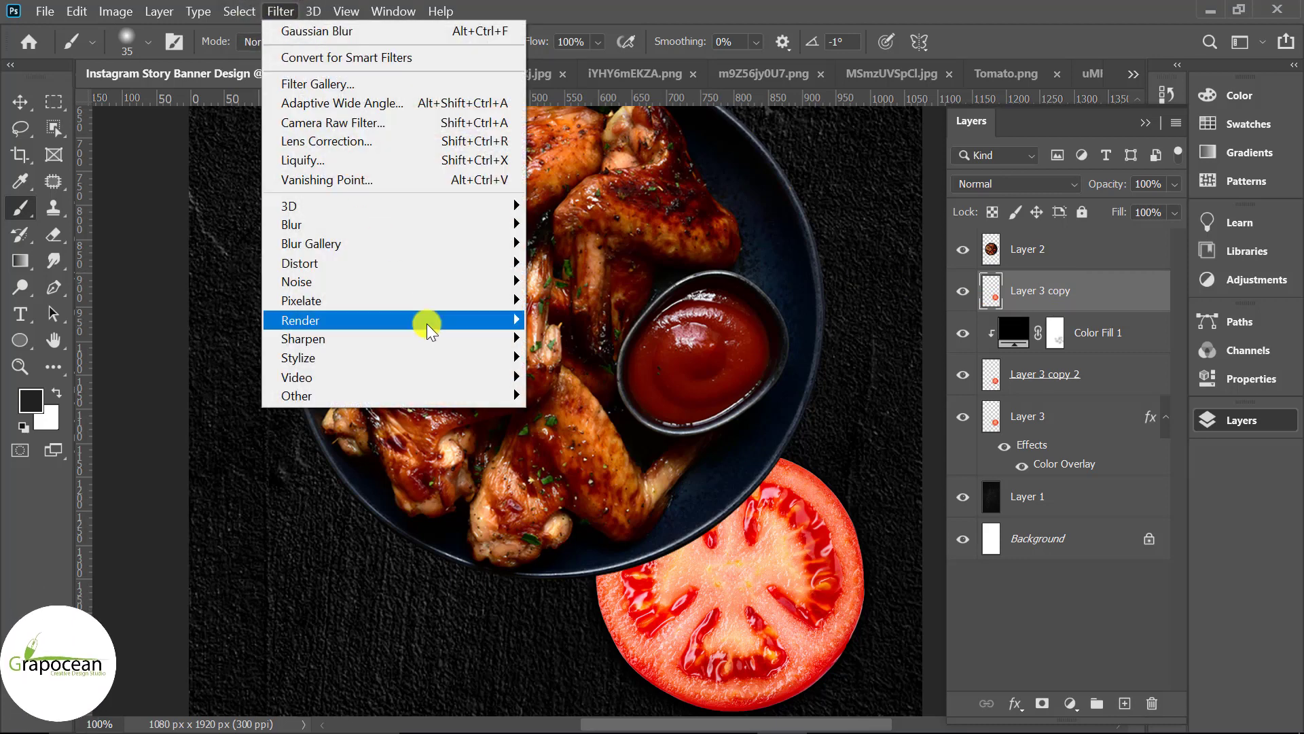
mouse_move(387, 396)
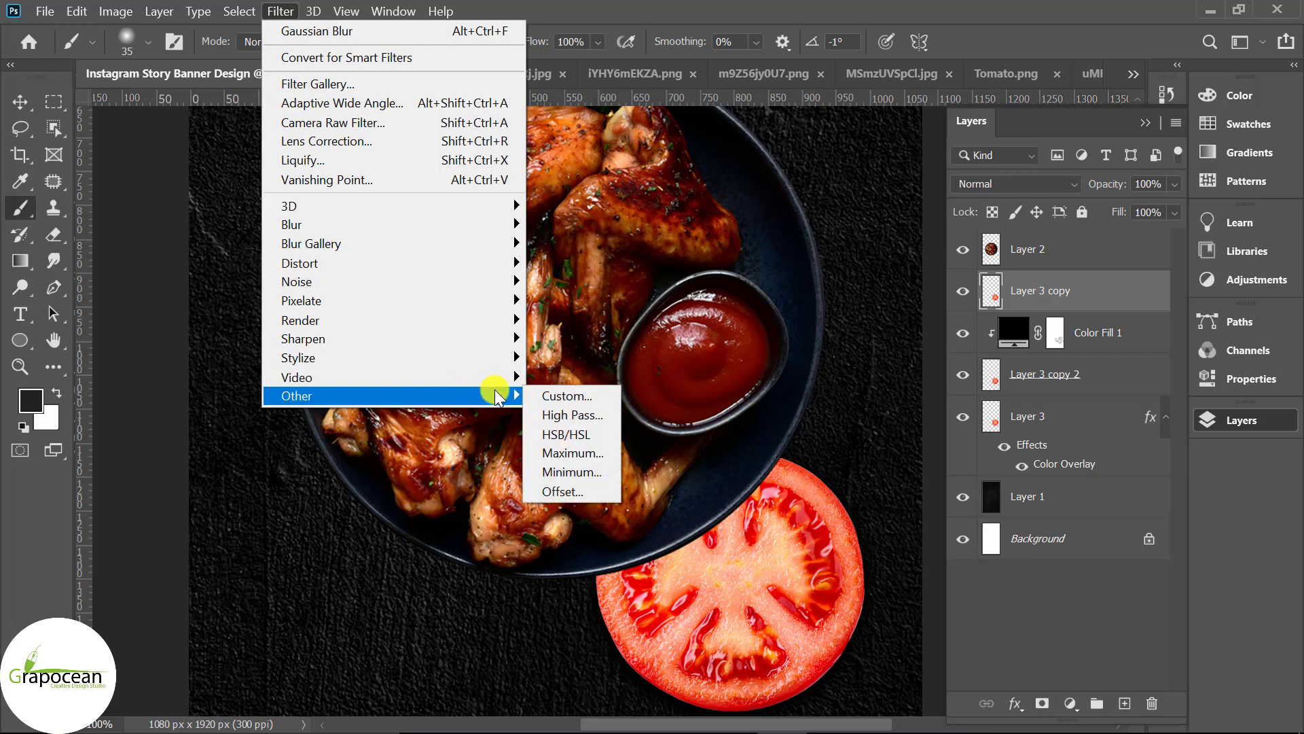
left_click(582, 414)
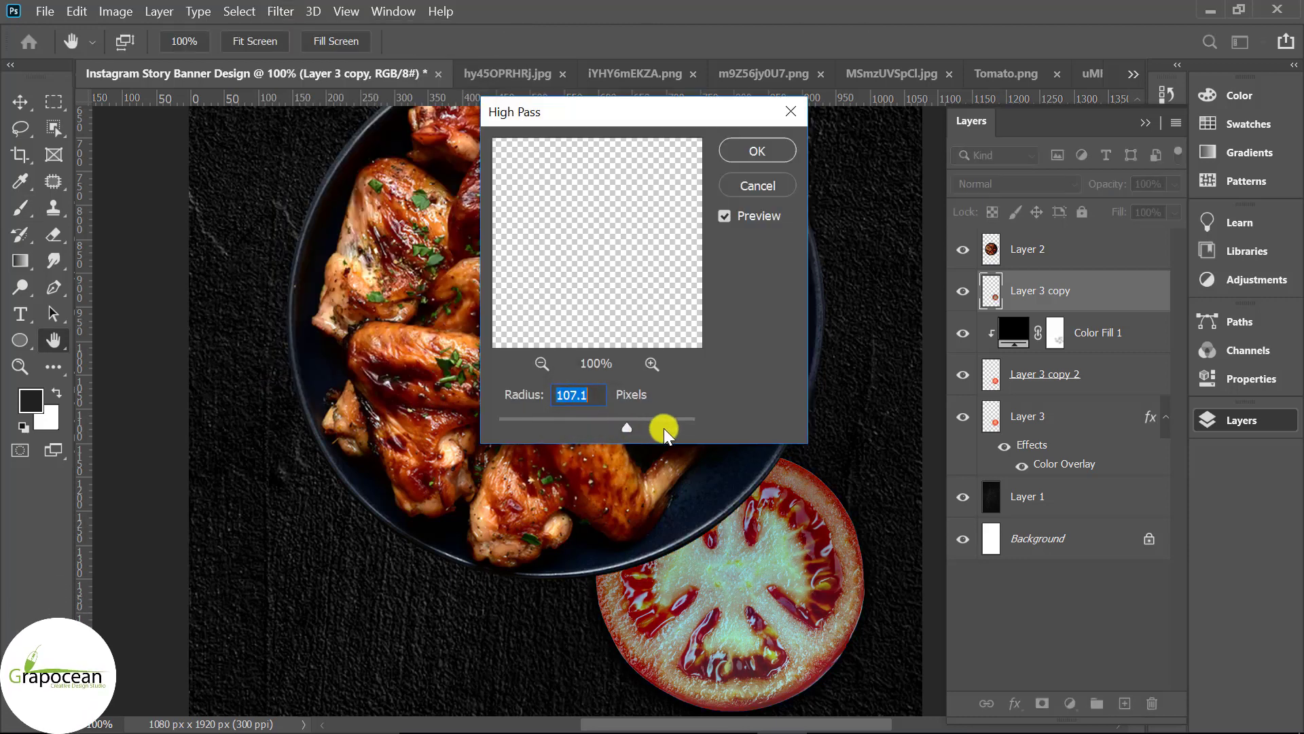
left_click_drag(657, 421, 651, 428)
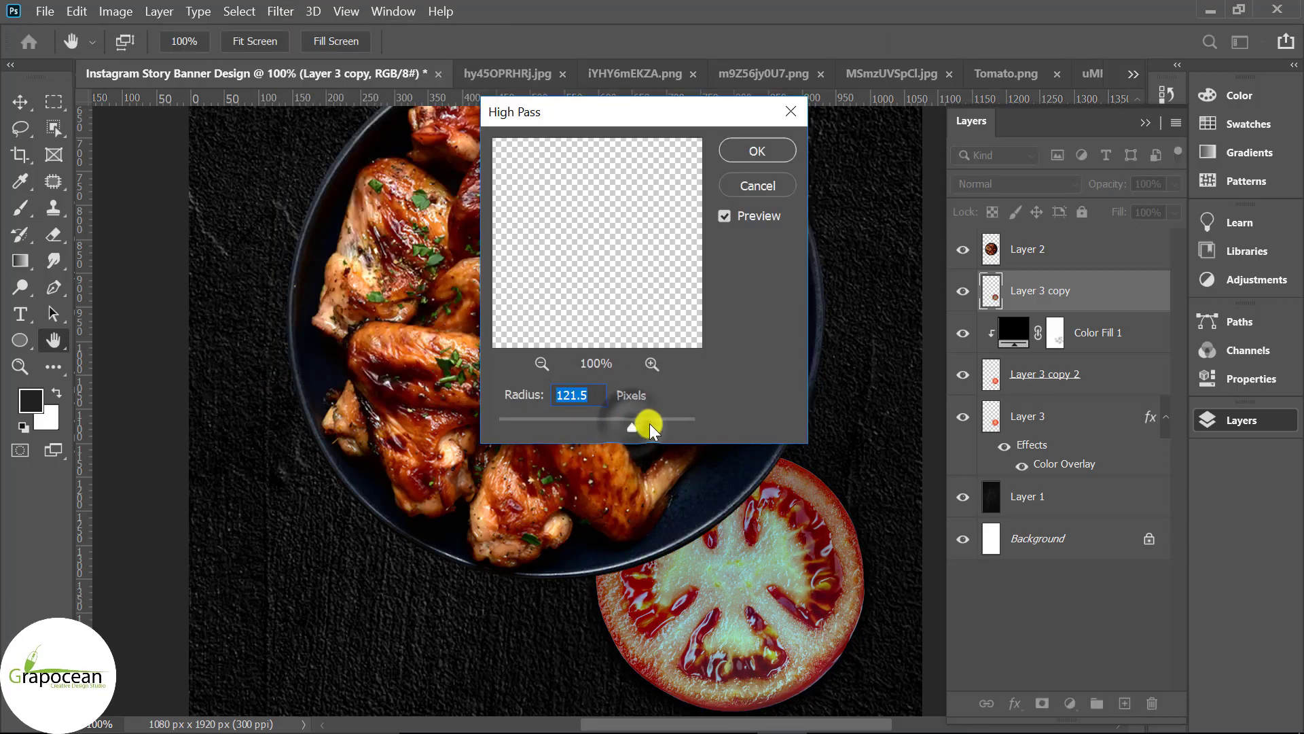
left_click_drag(656, 426, 541, 423)
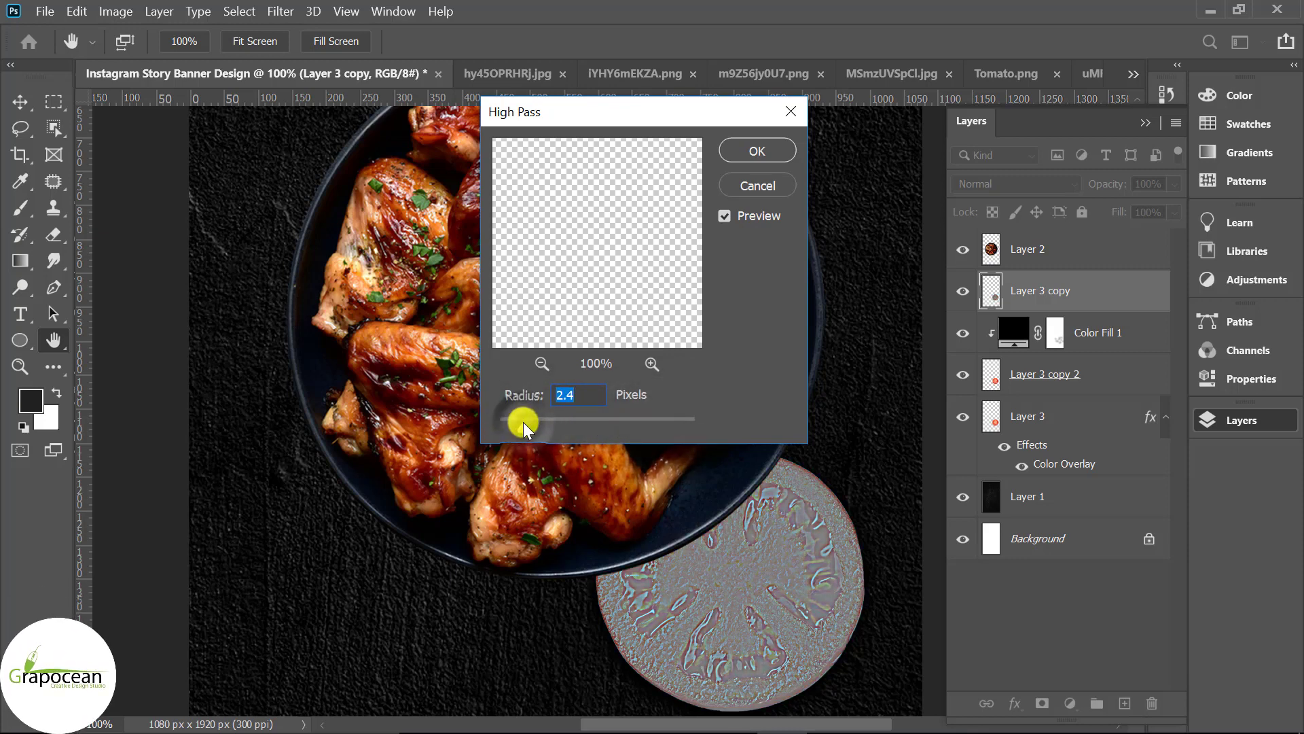
left_click(758, 151)
Convert Layer 3 copy to a smart object and place it just under the dark overlay.
key("b")
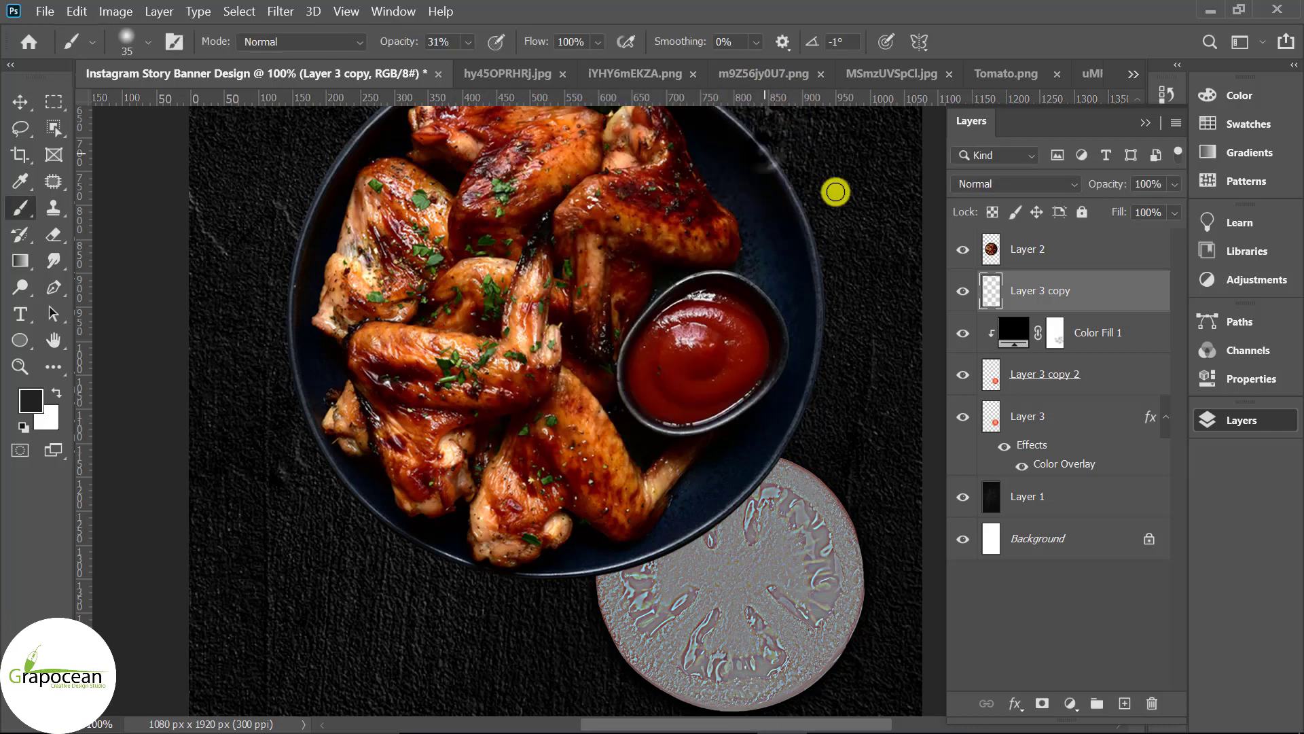
left_click_drag(1103, 294, 1103, 350)
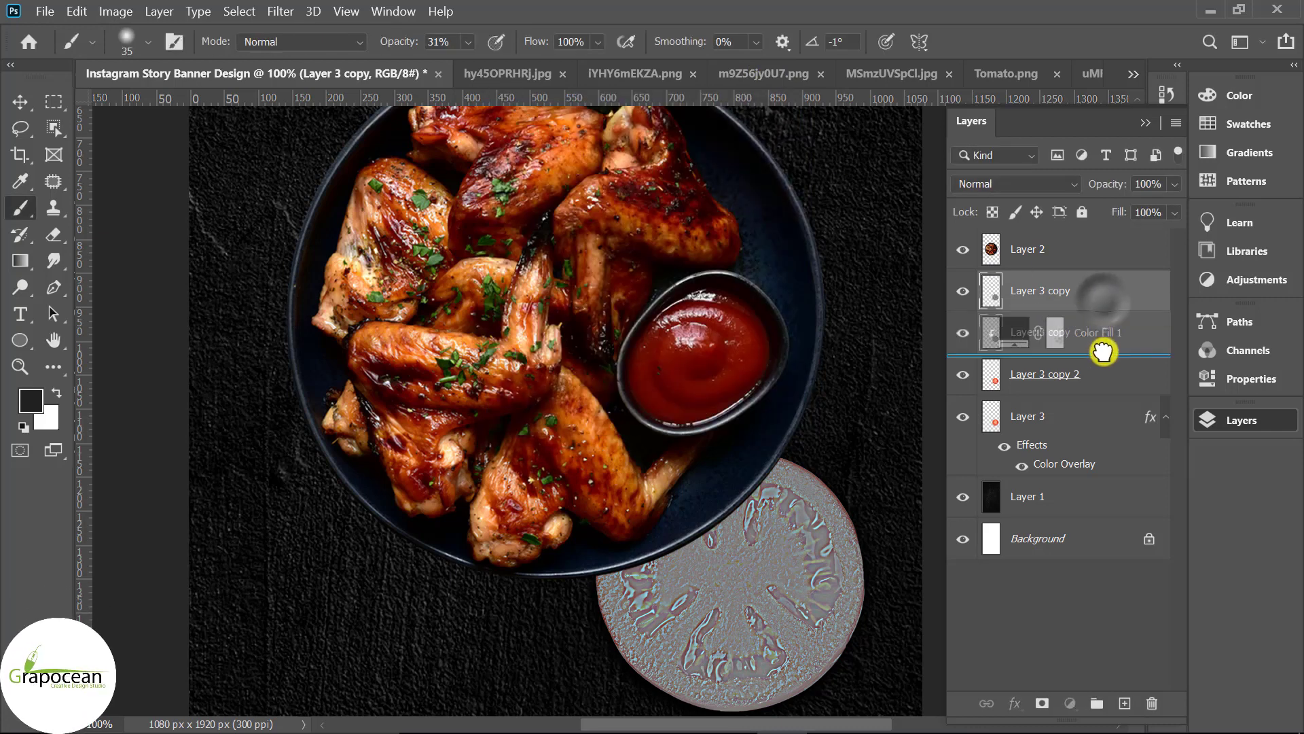
right_click(1083, 299)
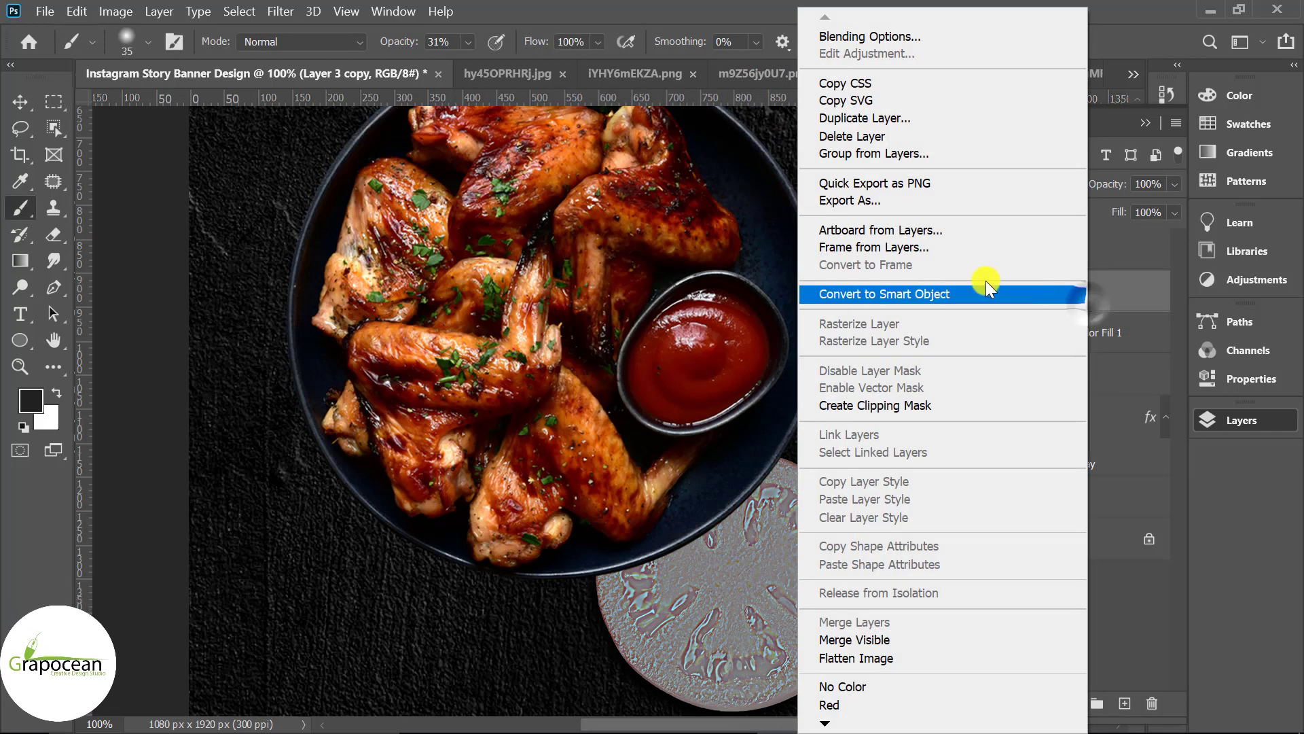
left_click(937, 292)
mouse_move(1120, 303)
left_mouse_down()
mouse_move(1090, 312)
mouse_move(1012, 296)
left_mouse_up()
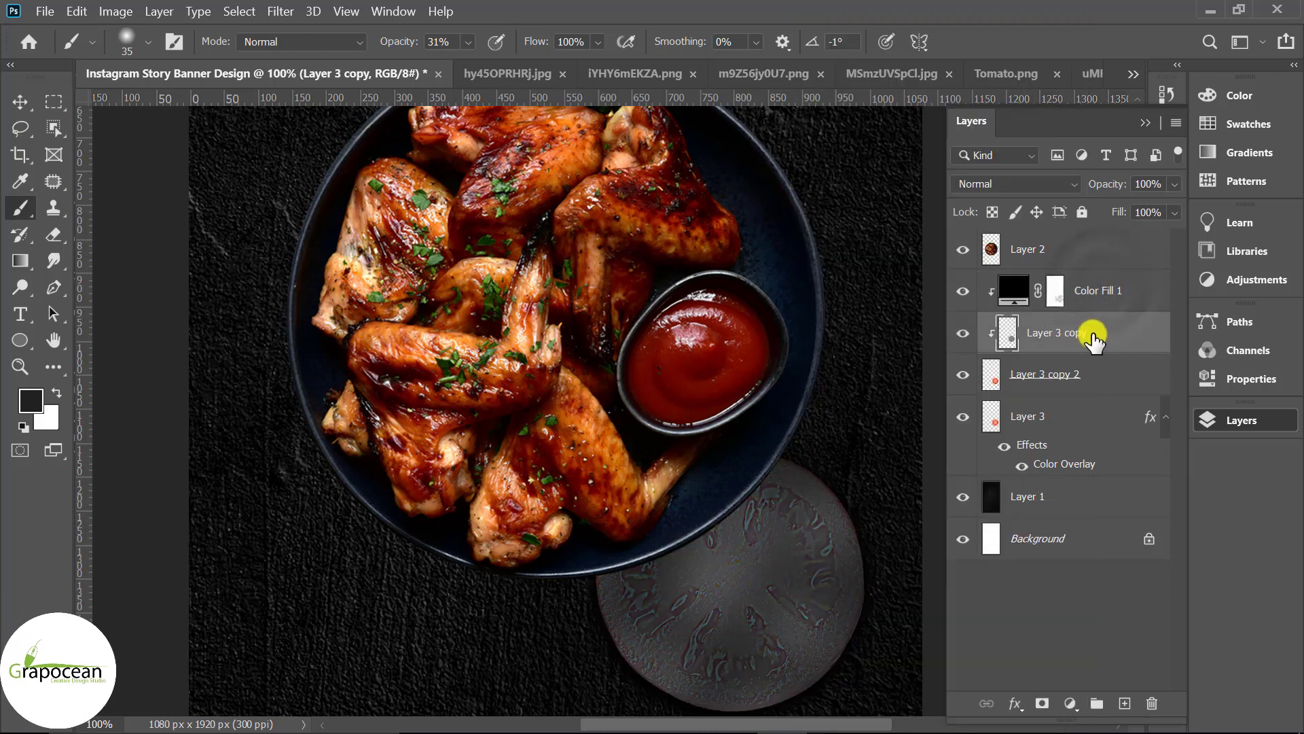
Set Layer 3 copy to Linear Burn blending at 82% opacity.
left_click(1005, 185)
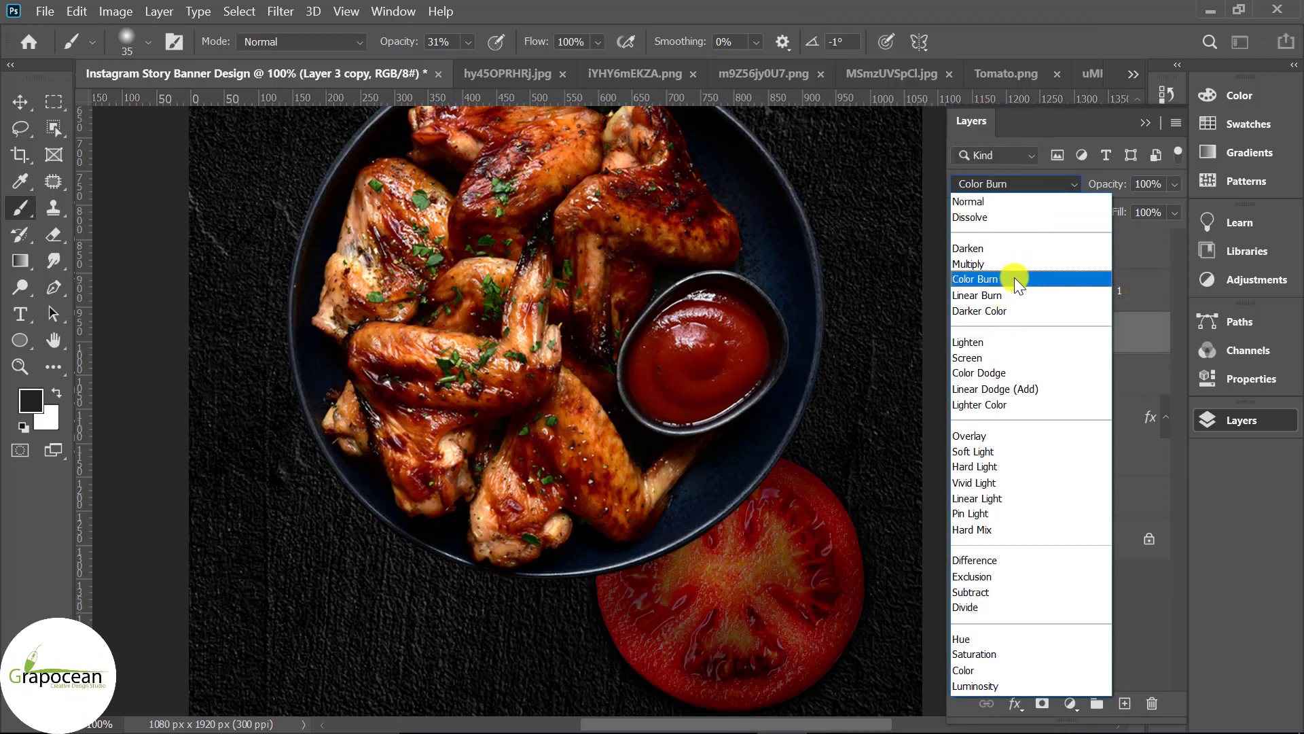
key("ctrl+0")
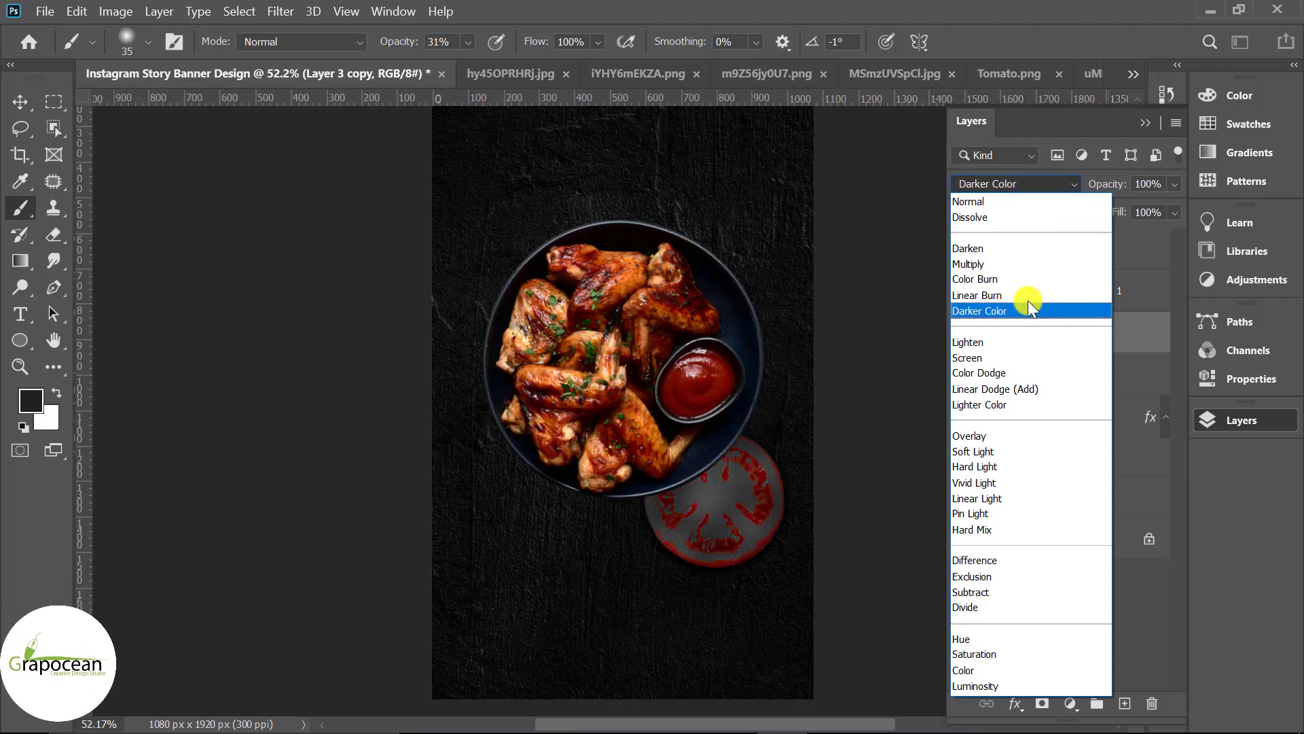
left_click(1025, 296)
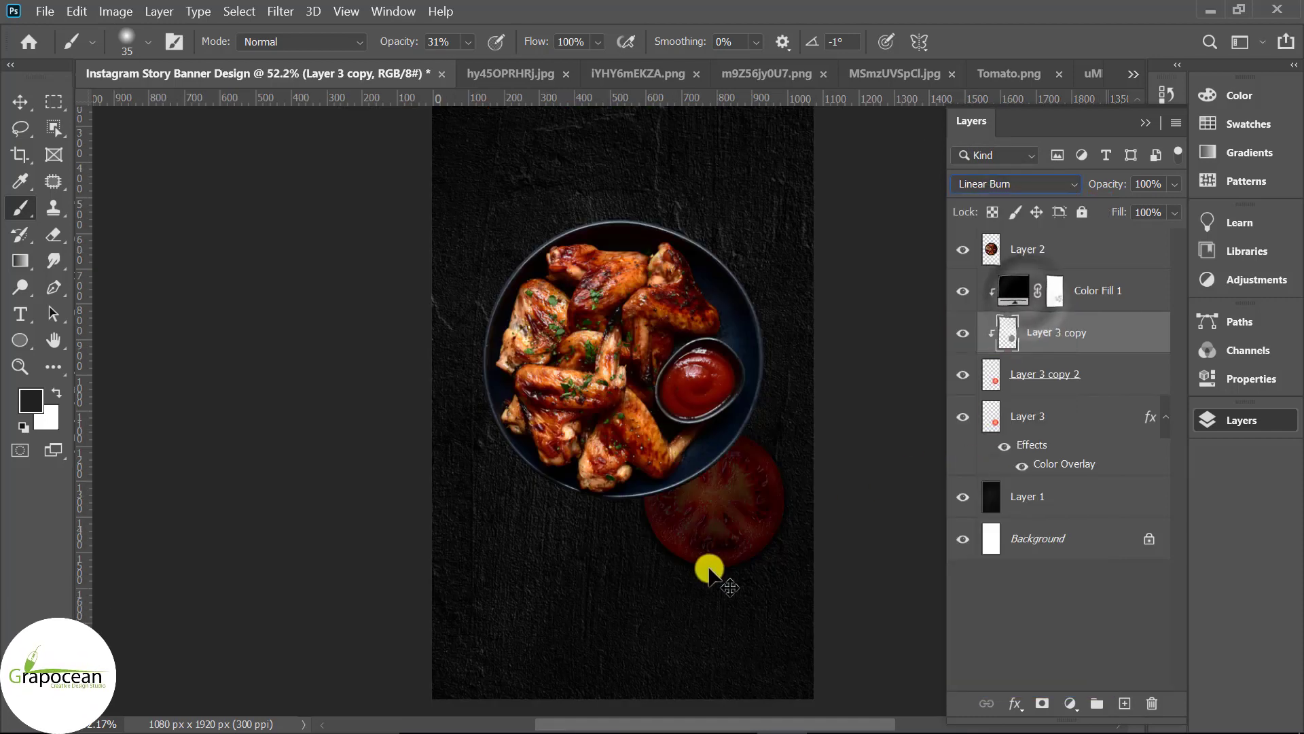
scroll(707, 561, "up", 1)
scroll(707, 568, "up", 1)
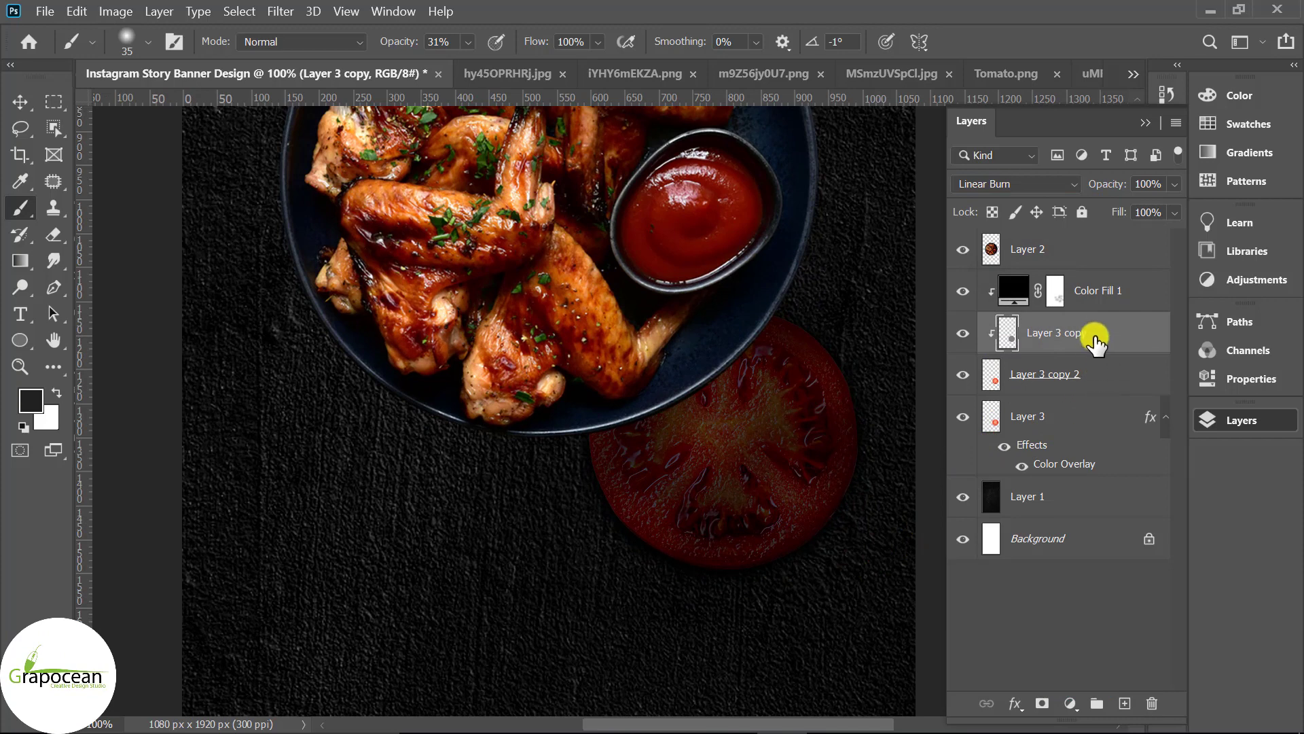
left_click(1174, 184)
left_click_drag(1134, 209, 1154, 207)
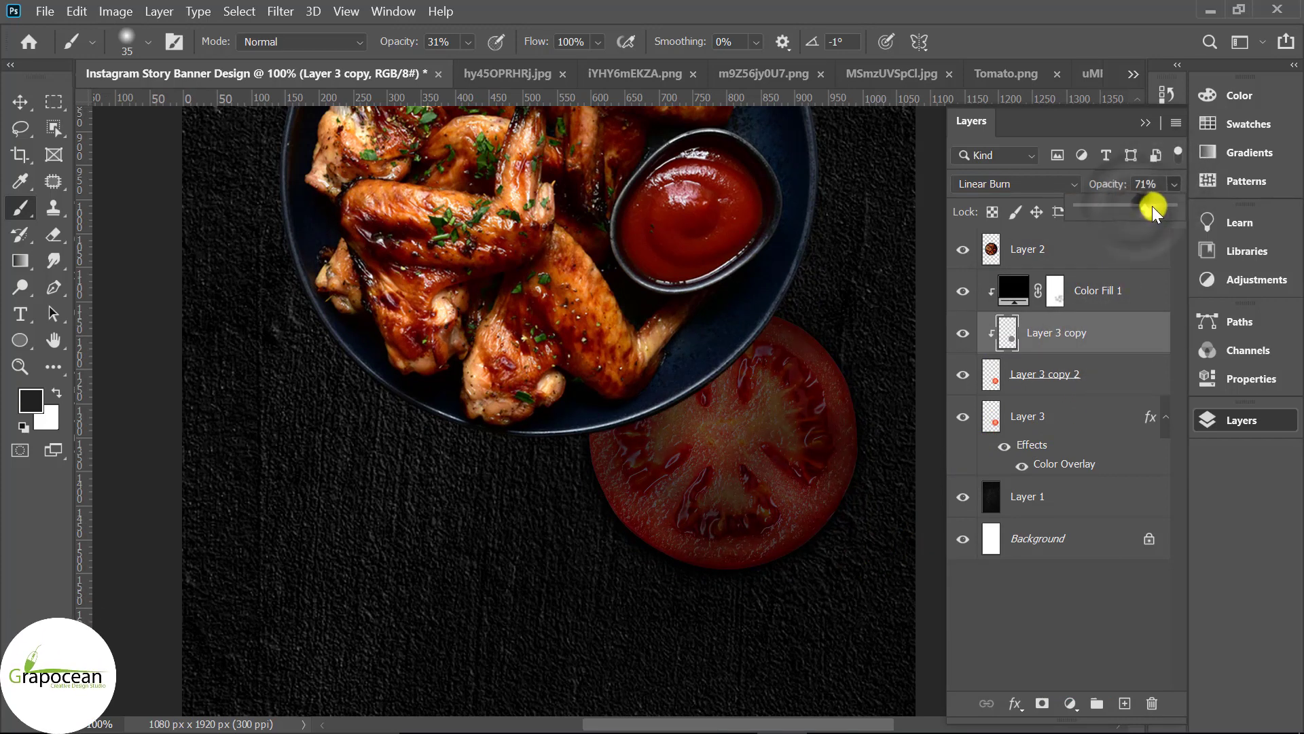
scroll(862, 591, "down", 2)
scroll(734, 629, "down", 2)
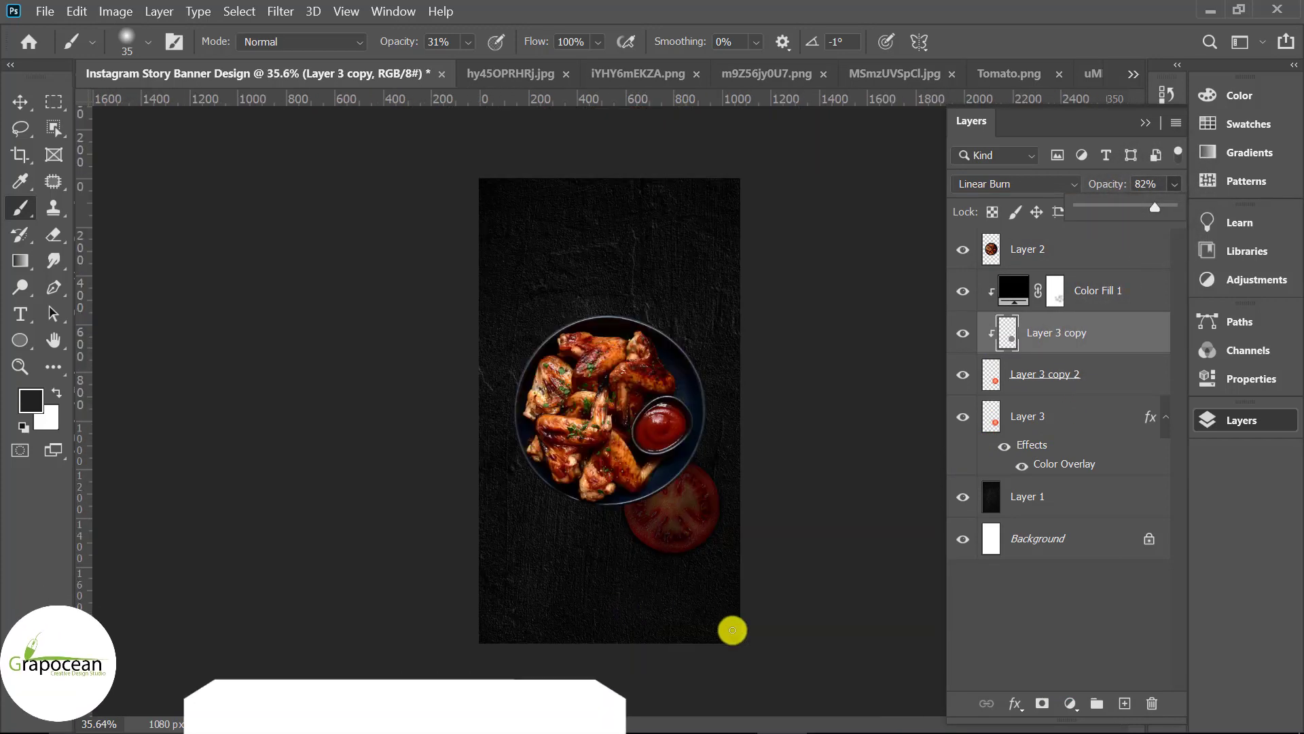
scroll(730, 623, "up", 2)
scroll(730, 622, "down", 2)
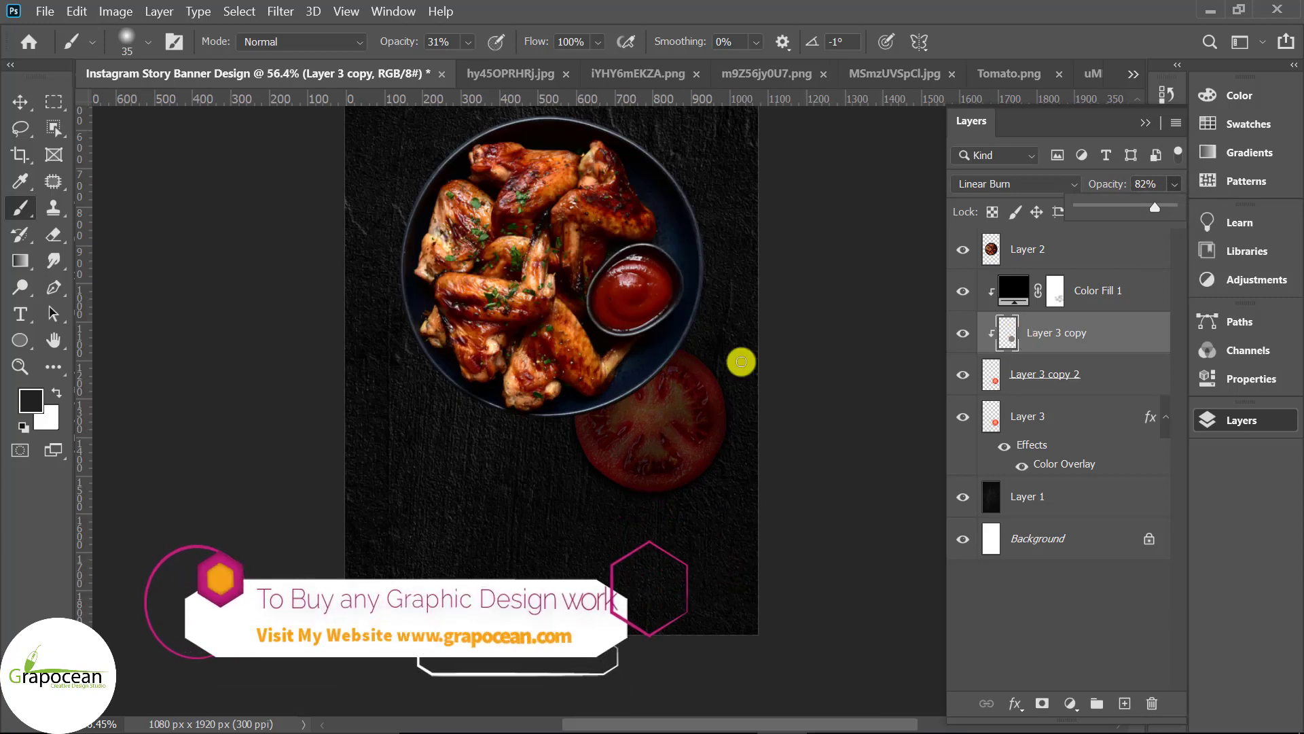
Paint black on the Color Fill 1 mask over the tomato with a 400 px brush.
right_click(22, 207)
left_click(105, 206)
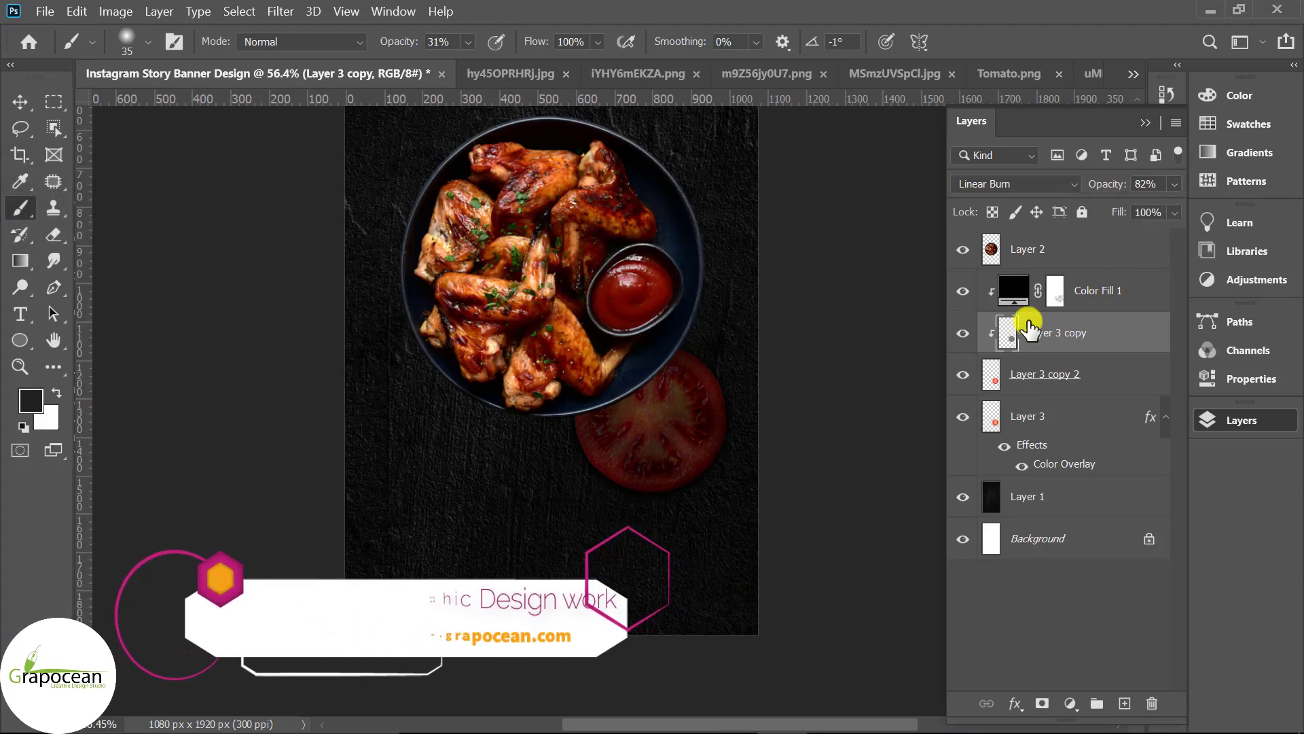
left_click(1024, 296)
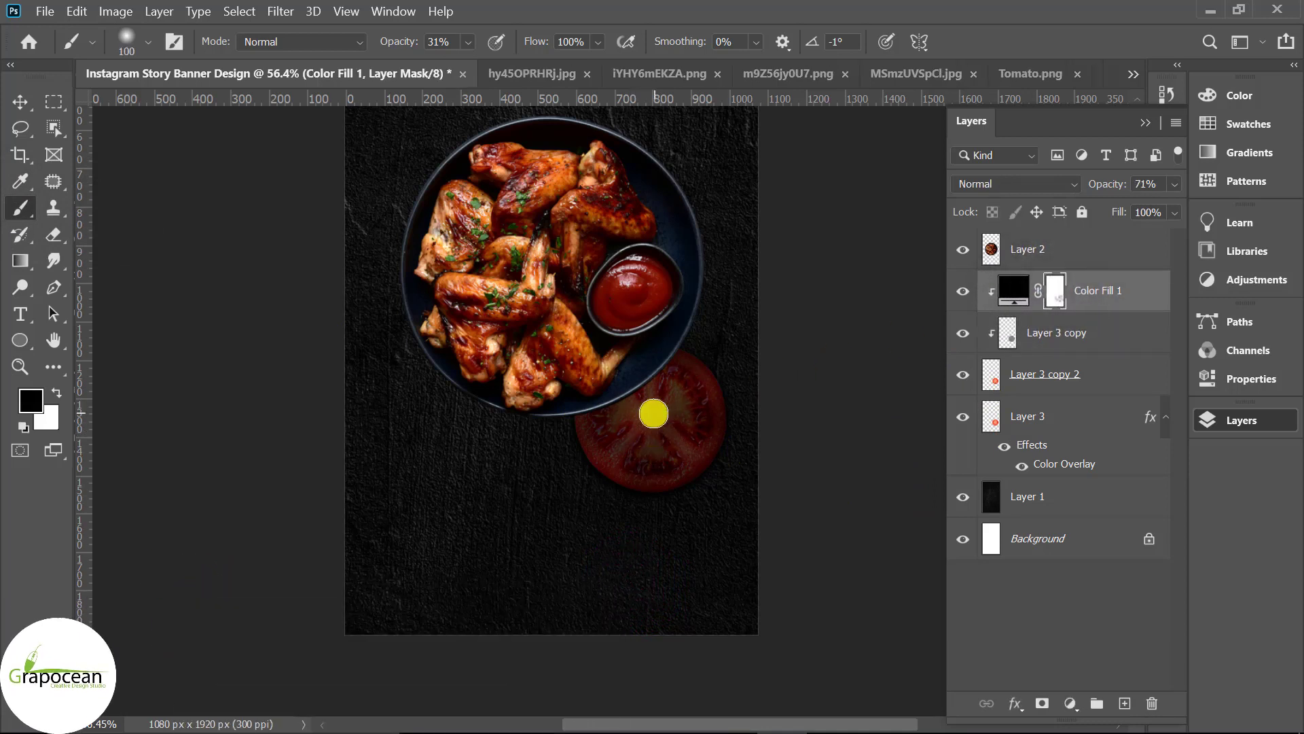
key("bracketright")
key("bracketright")
key("bracketright")
mouse_move(772, 387)
left_mouse_down()
mouse_move(743, 366)
mouse_move(763, 466)
mouse_move(631, 527)
mouse_move(562, 495)
mouse_move(541, 408)
left_mouse_up()
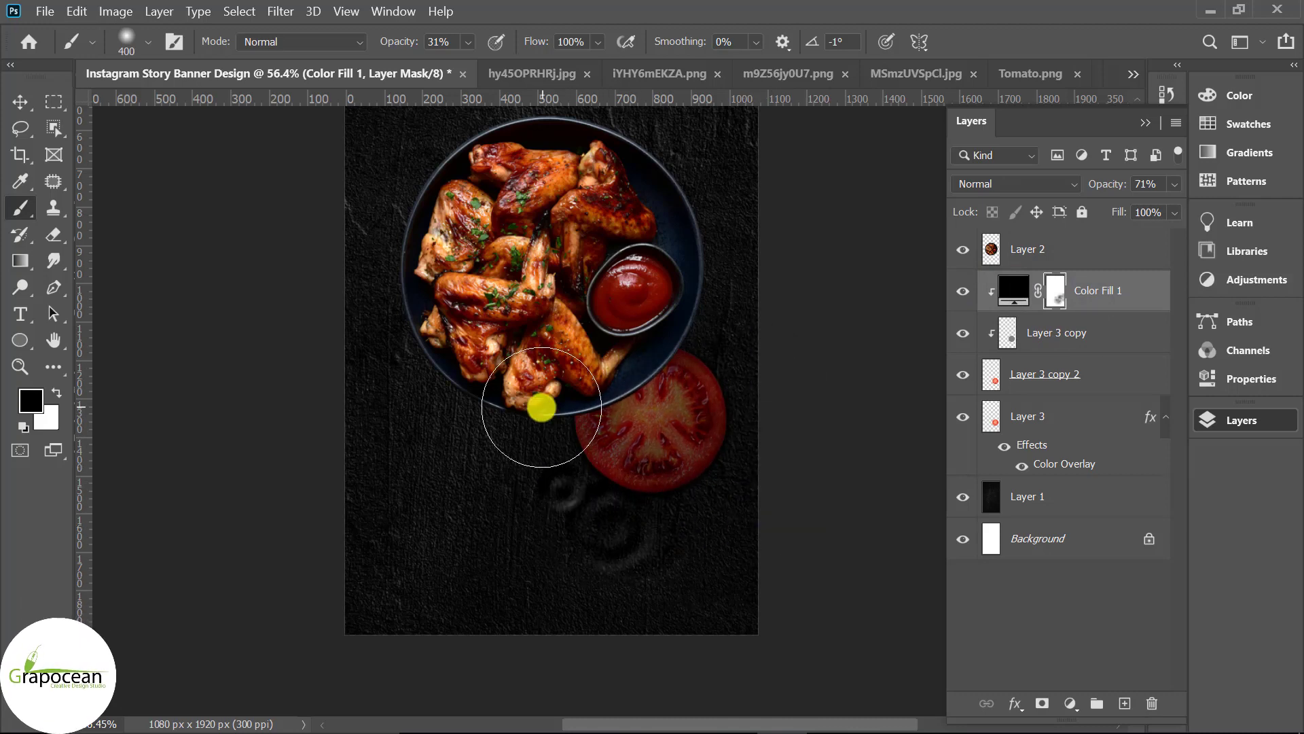
scroll(883, 591, "down", 2)
scroll(896, 602, "down", 1)
scroll(342, 485, "up", 2)
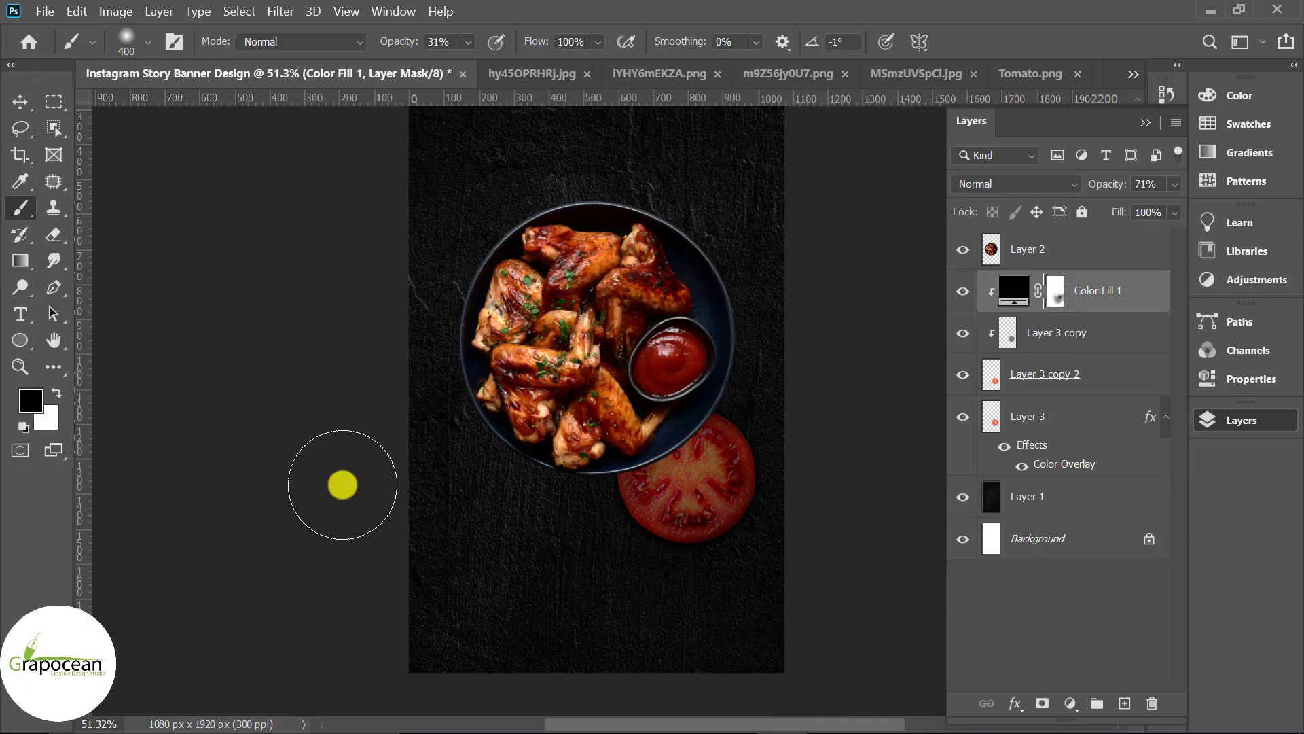
Unlock the hy45OPRHRj.jpg texture layer and drag it into the banner document.
left_click(20, 102)
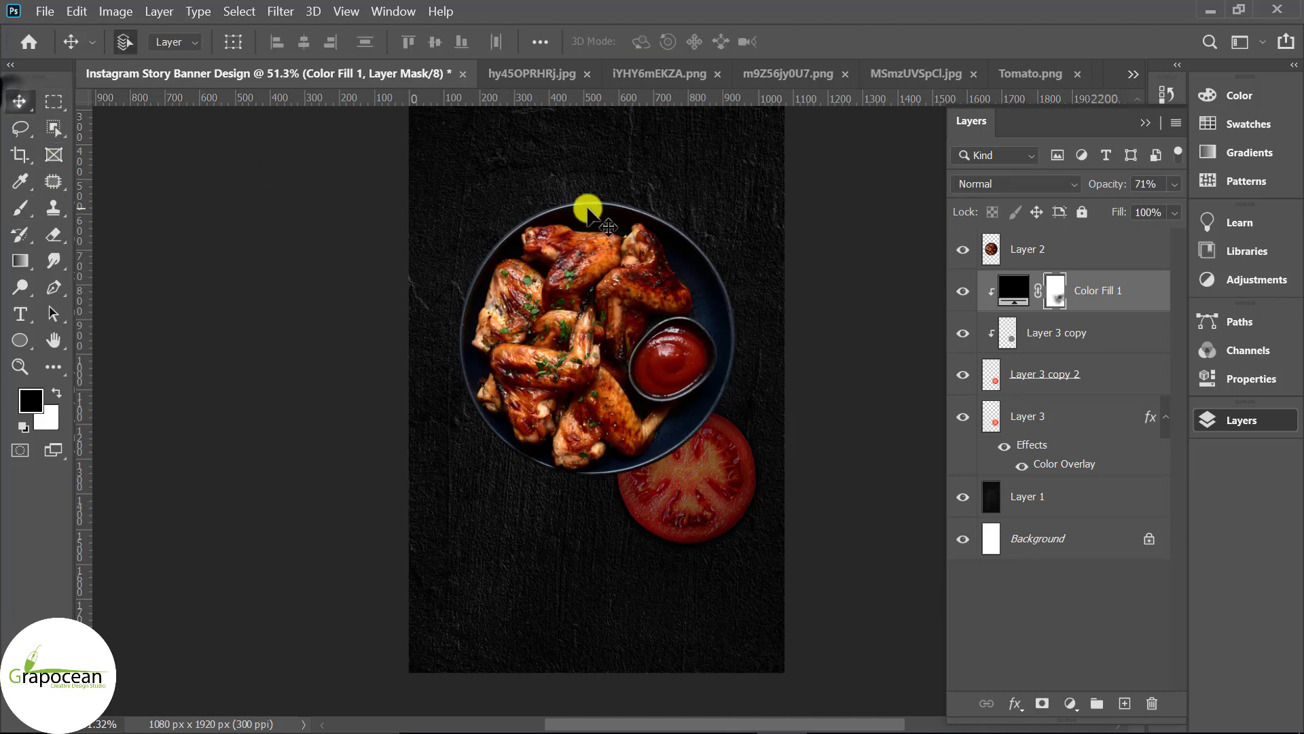
left_click(547, 70)
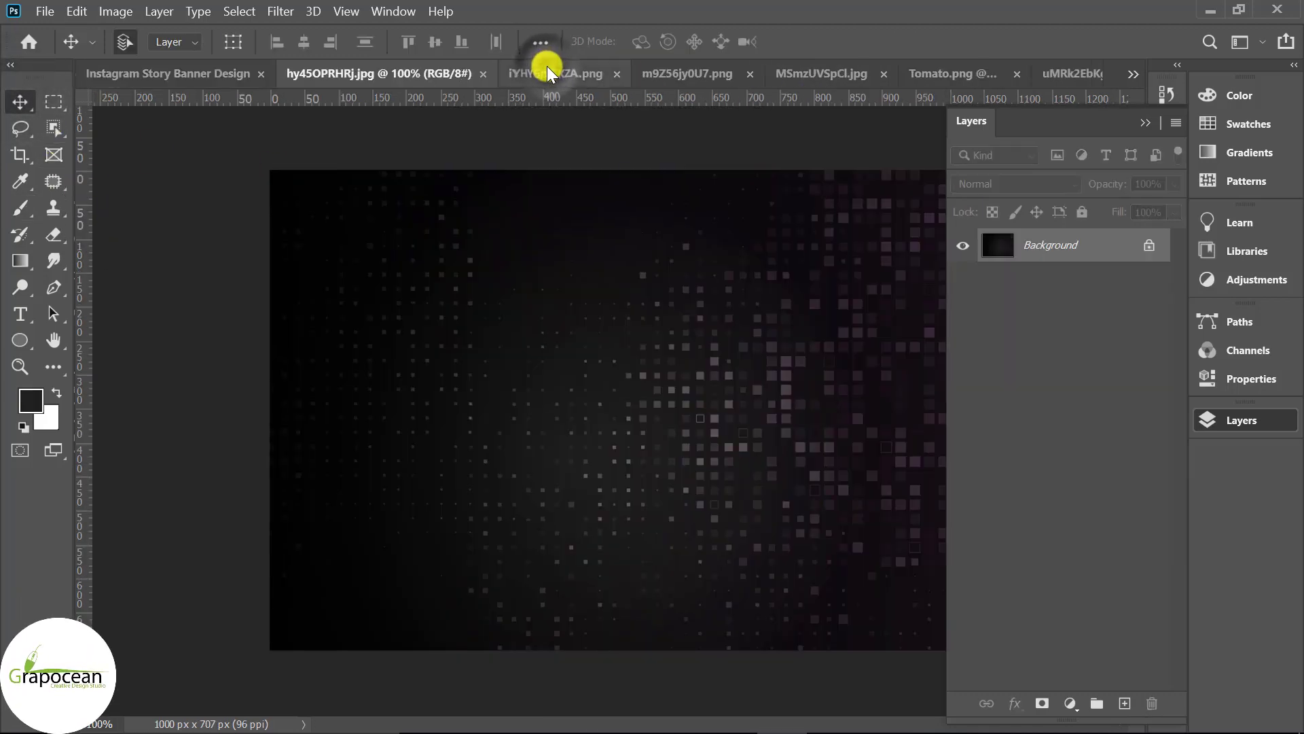
left_click(694, 74)
left_click(428, 74)
left_click(349, 71)
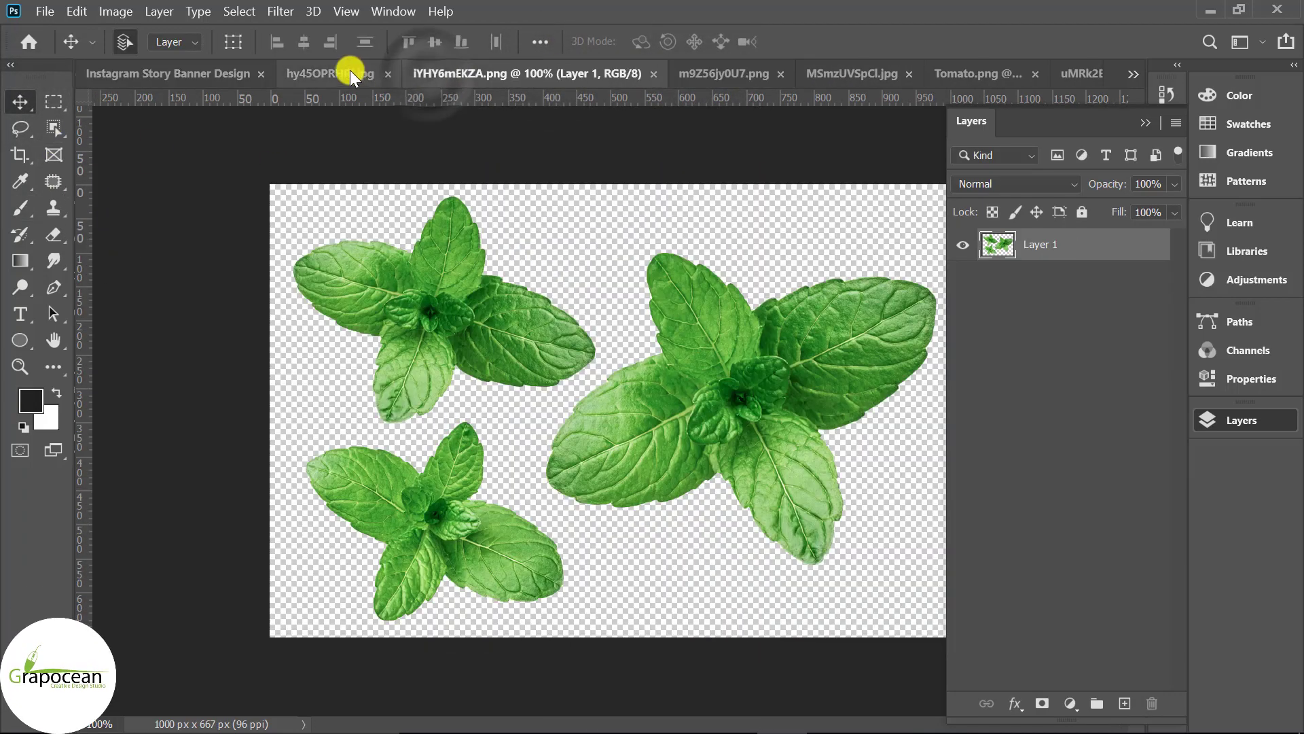
left_click(1151, 246)
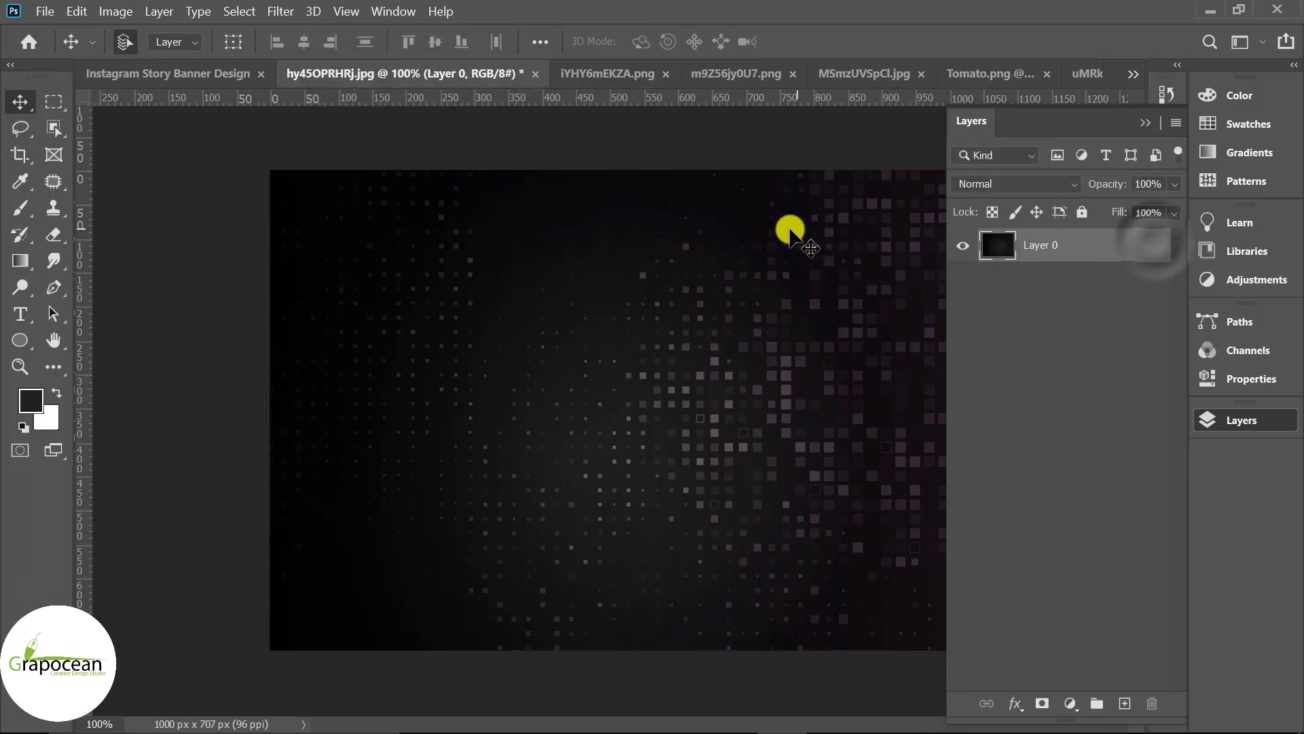
left_click_drag(792, 224, 660, 624)
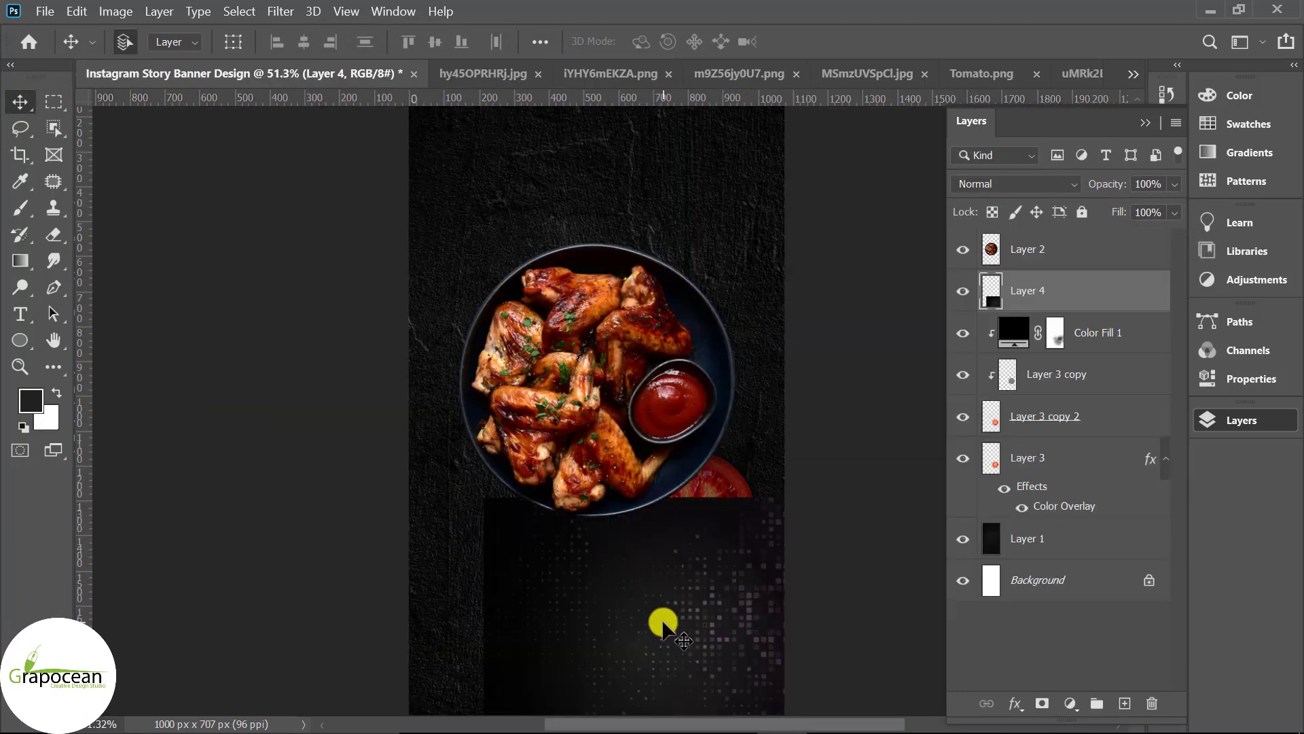
Rotate the texture 90°, enlarge it to about 147% and shift it up-left.
key("ctrl+t")
scroll(771, 632, "down", 3)
left_click_drag(771, 631, 527, 617)
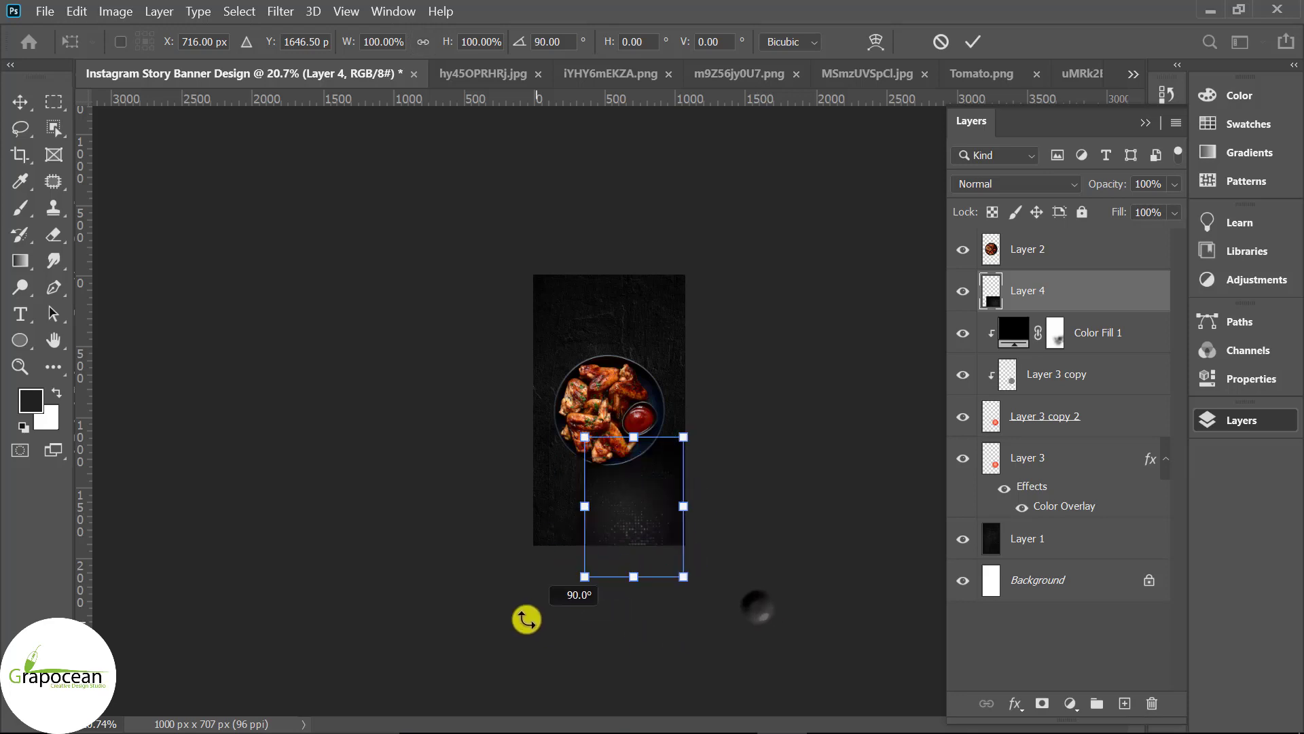
mouse_move(682, 577)
left_mouse_down()
mouse_move(720, 604)
mouse_move(603, 502)
left_mouse_up()
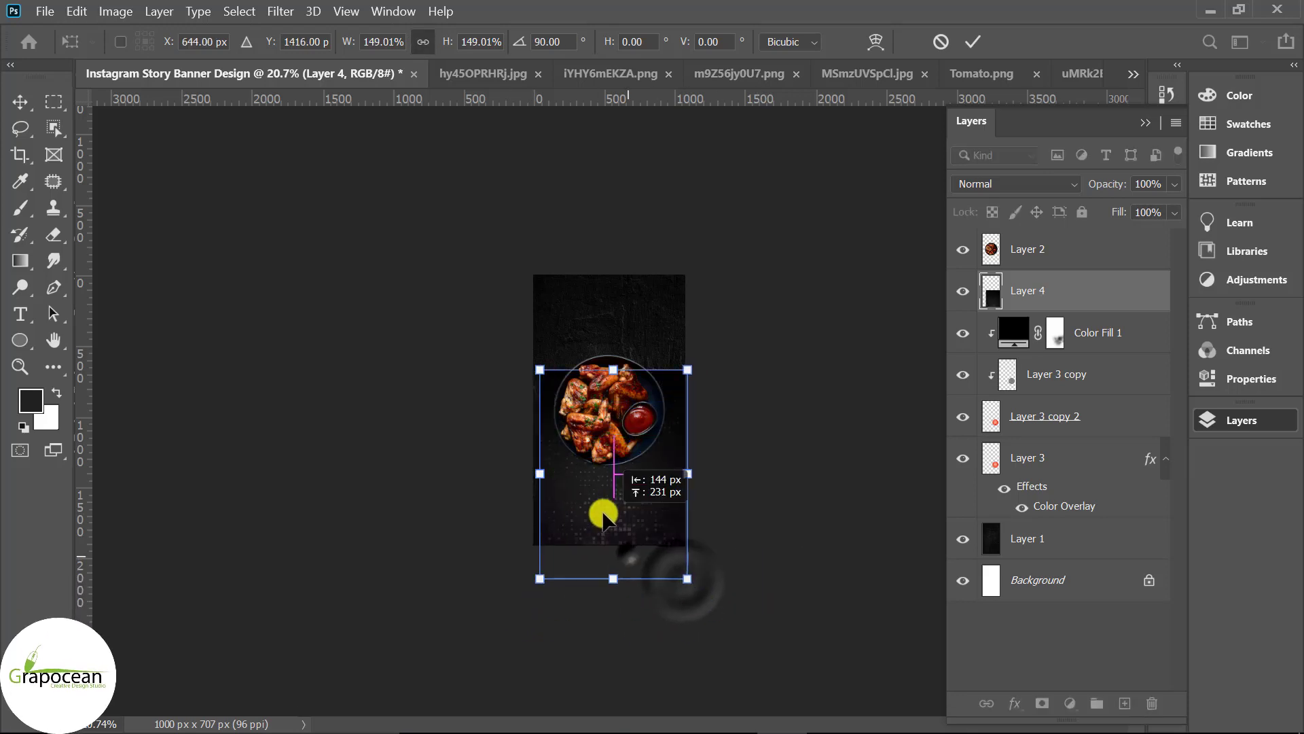
left_click_drag(688, 549, 699, 556)
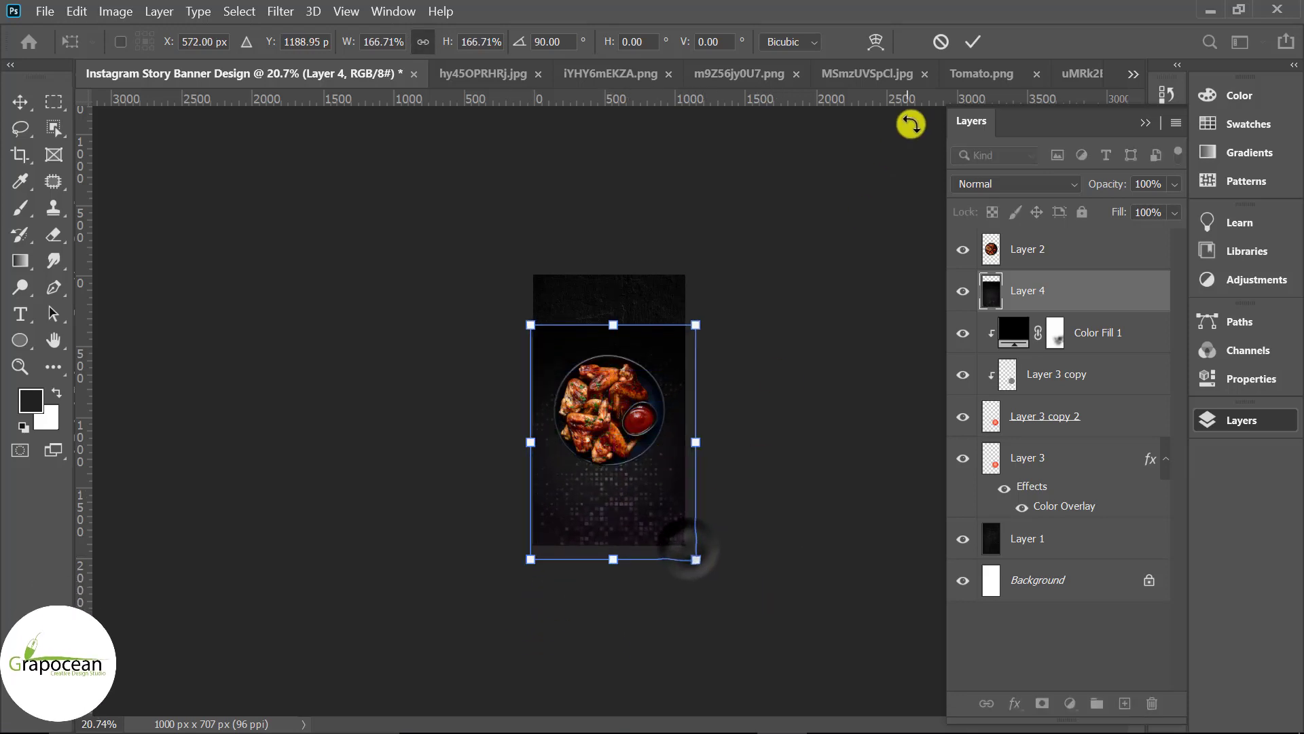
left_click(972, 41)
Move Layer 4 below the food layers and set its blend mode to Lighten.
mouse_move(1114, 297)
left_mouse_down()
mouse_move(1087, 425)
mouse_move(1090, 561)
mouse_move(1086, 535)
left_mouse_up()
left_click(1025, 177)
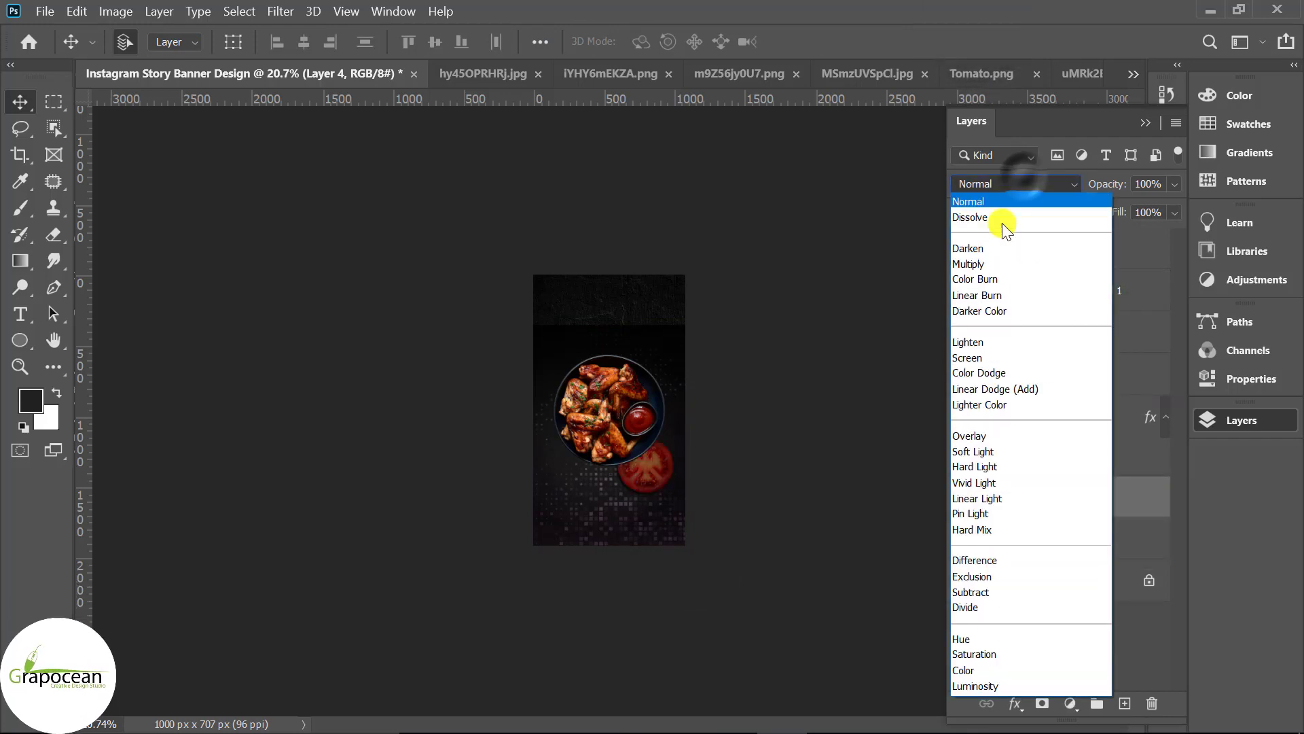
left_click(995, 341)
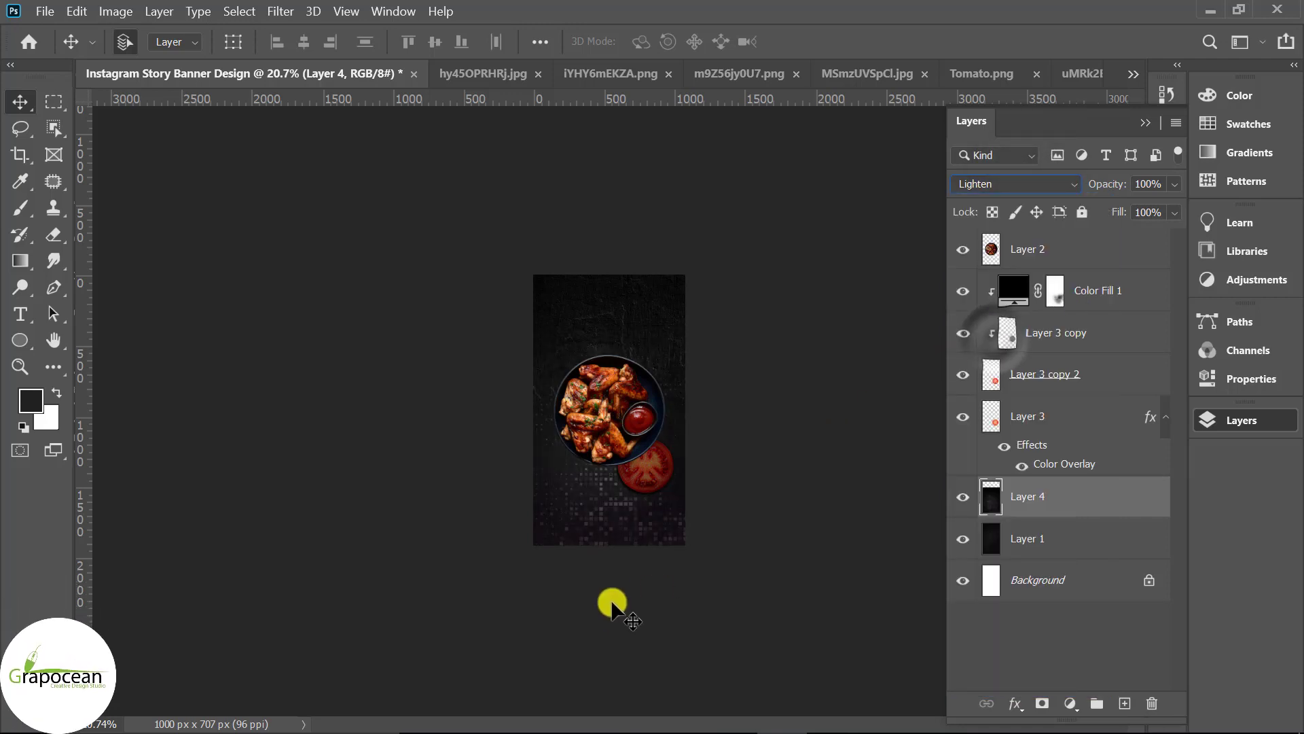
left_click(612, 602)
left_click(617, 567)
left_click_drag(611, 587, 828, 625)
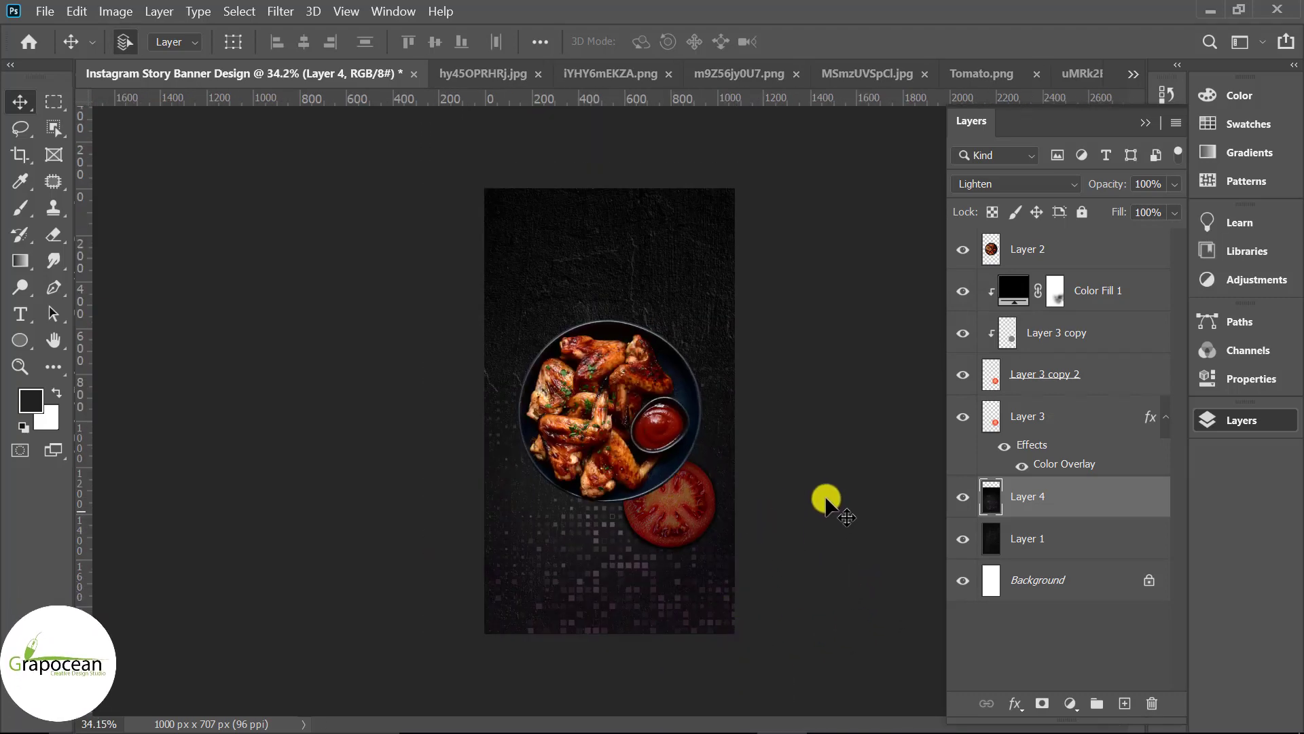
left_click(992, 255)
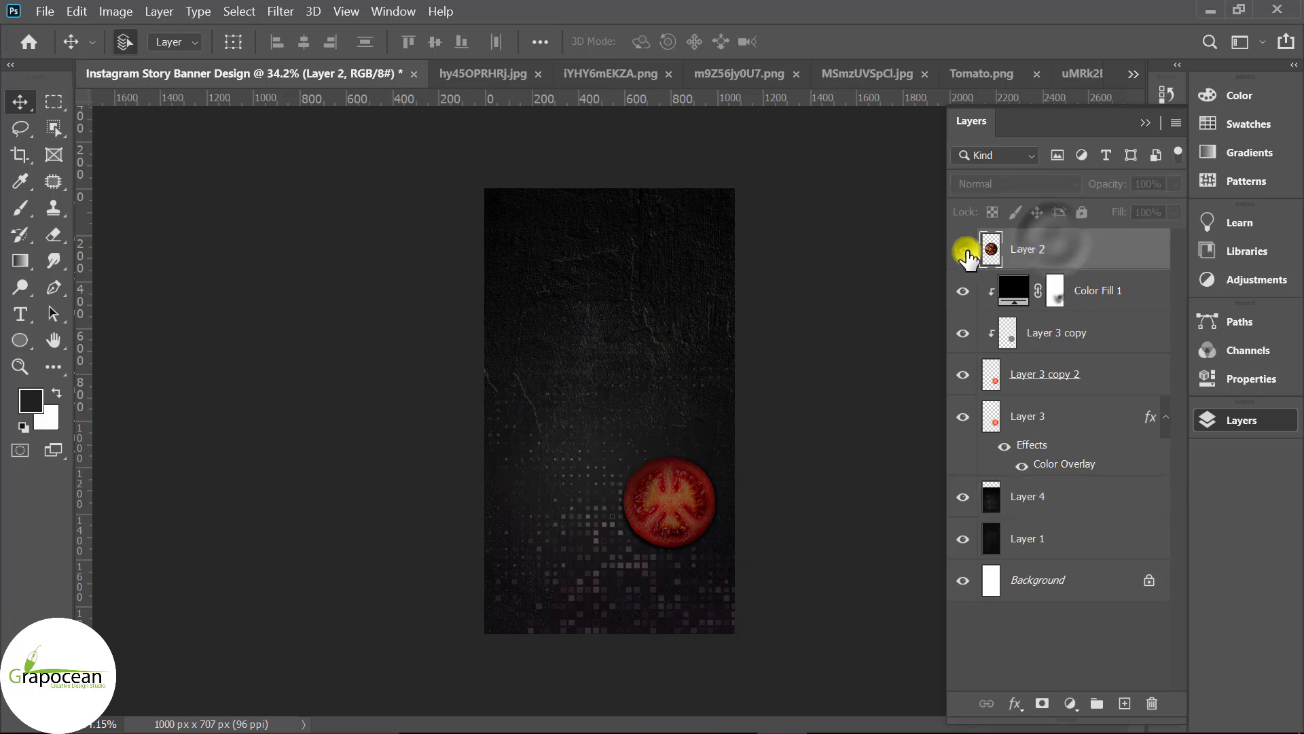
Duplicate the wings plate and give the original Layer 2 a black Color Overlay.
left_click(963, 249)
key("ctrl+j")
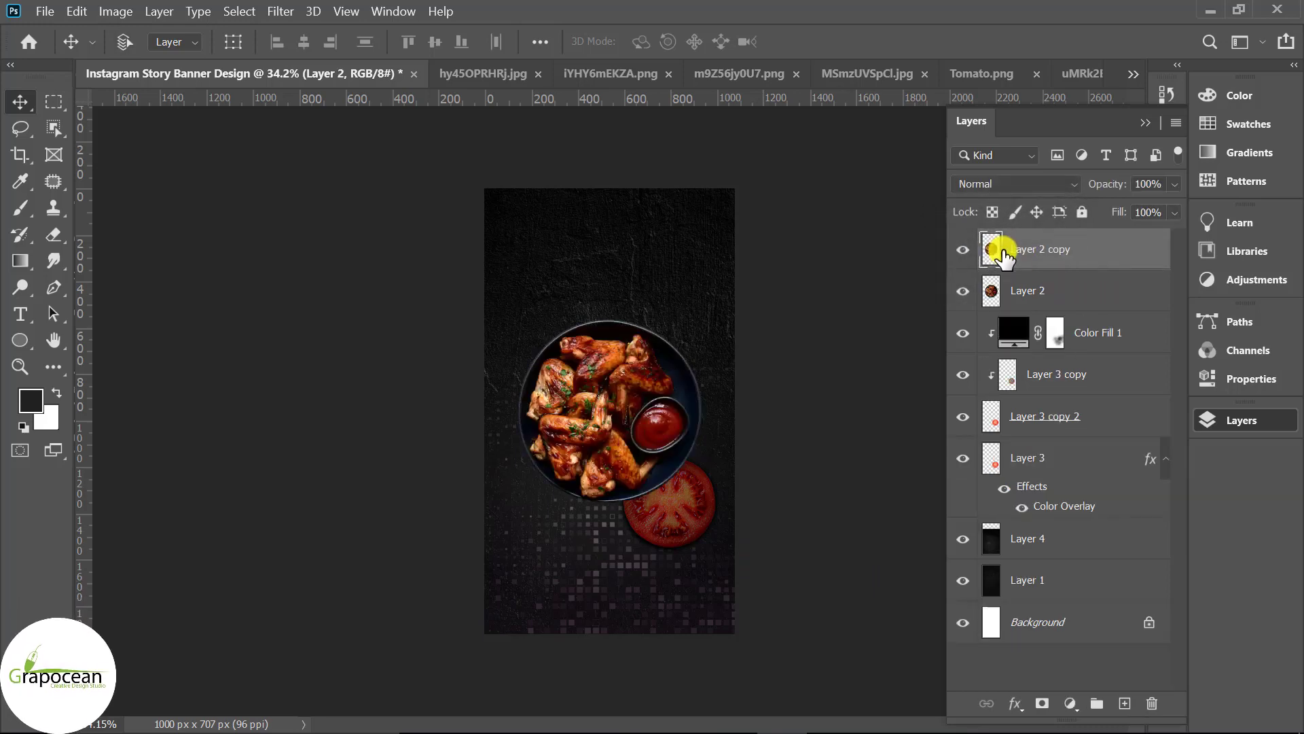
left_click(1040, 290)
left_click(292, 12)
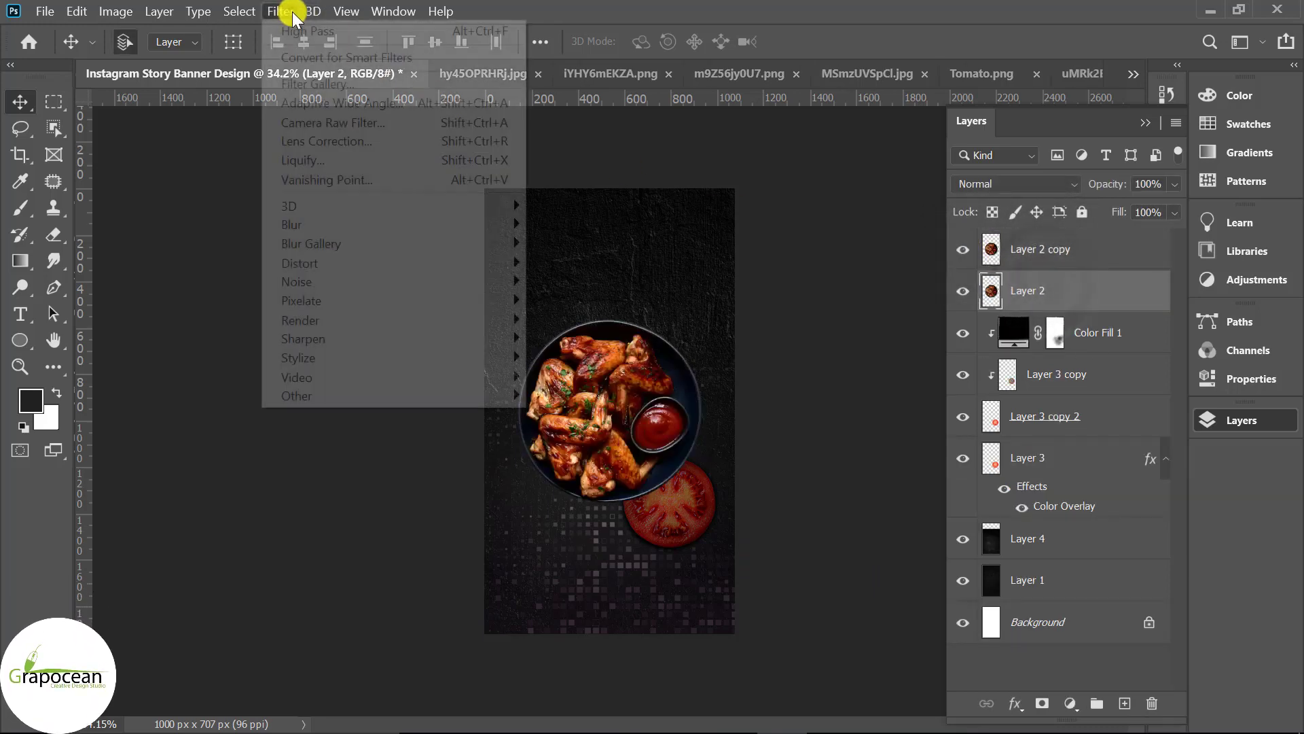
left_click(296, 12)
right_click(1105, 287)
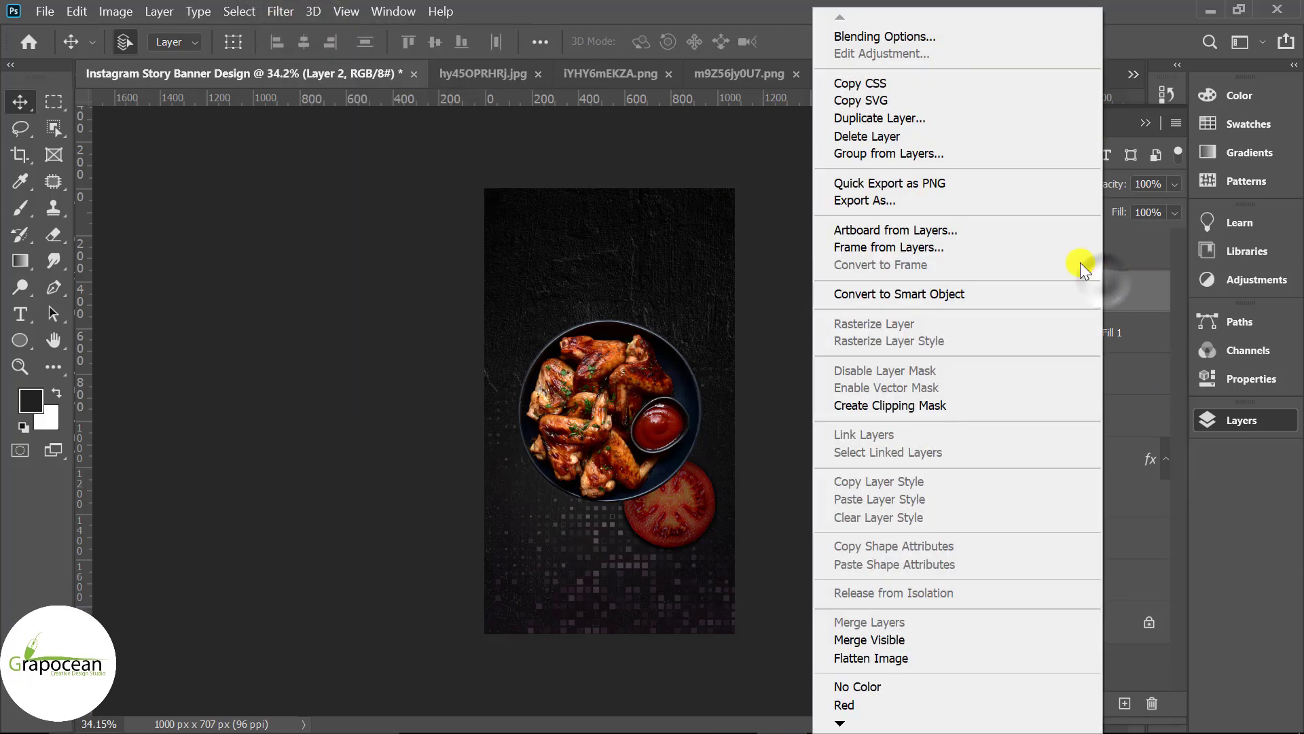
left_click(882, 32)
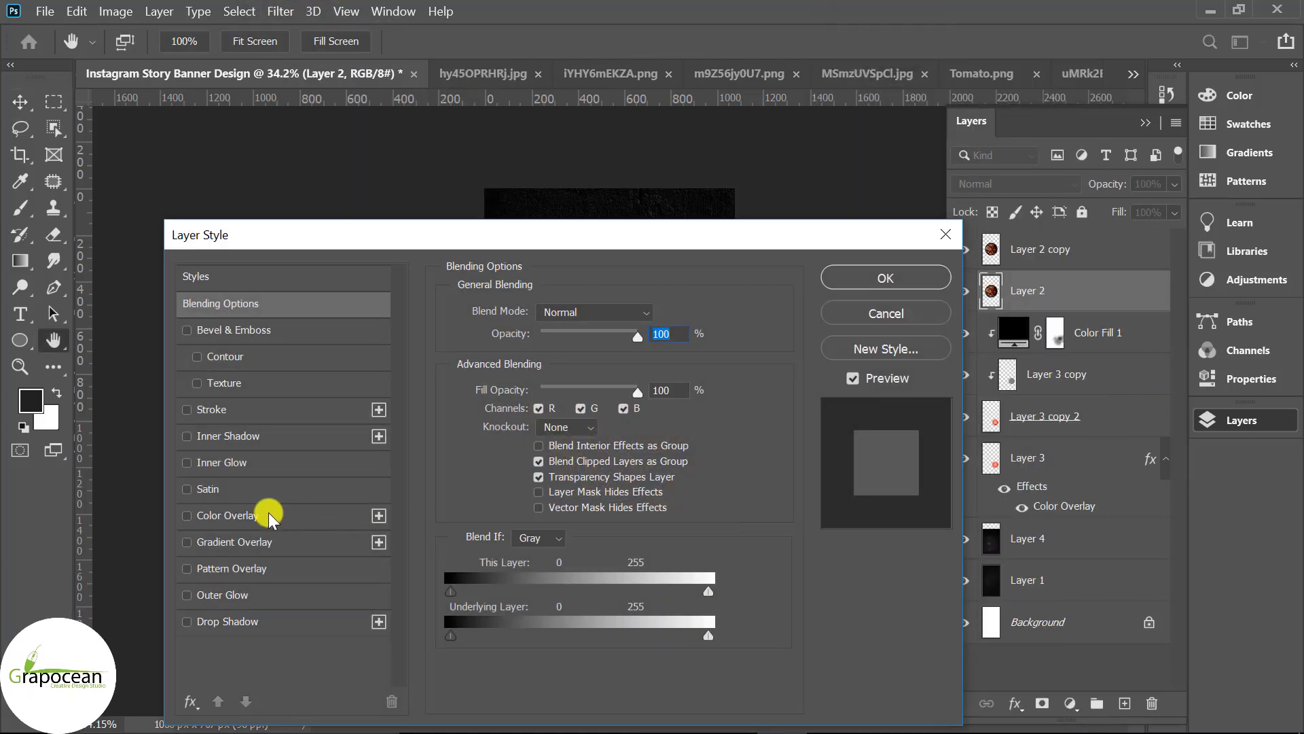
left_click(269, 515)
mouse_move(512, 241)
left_mouse_down()
mouse_move(1144, 279)
mouse_move(870, 433)
left_mouse_up()
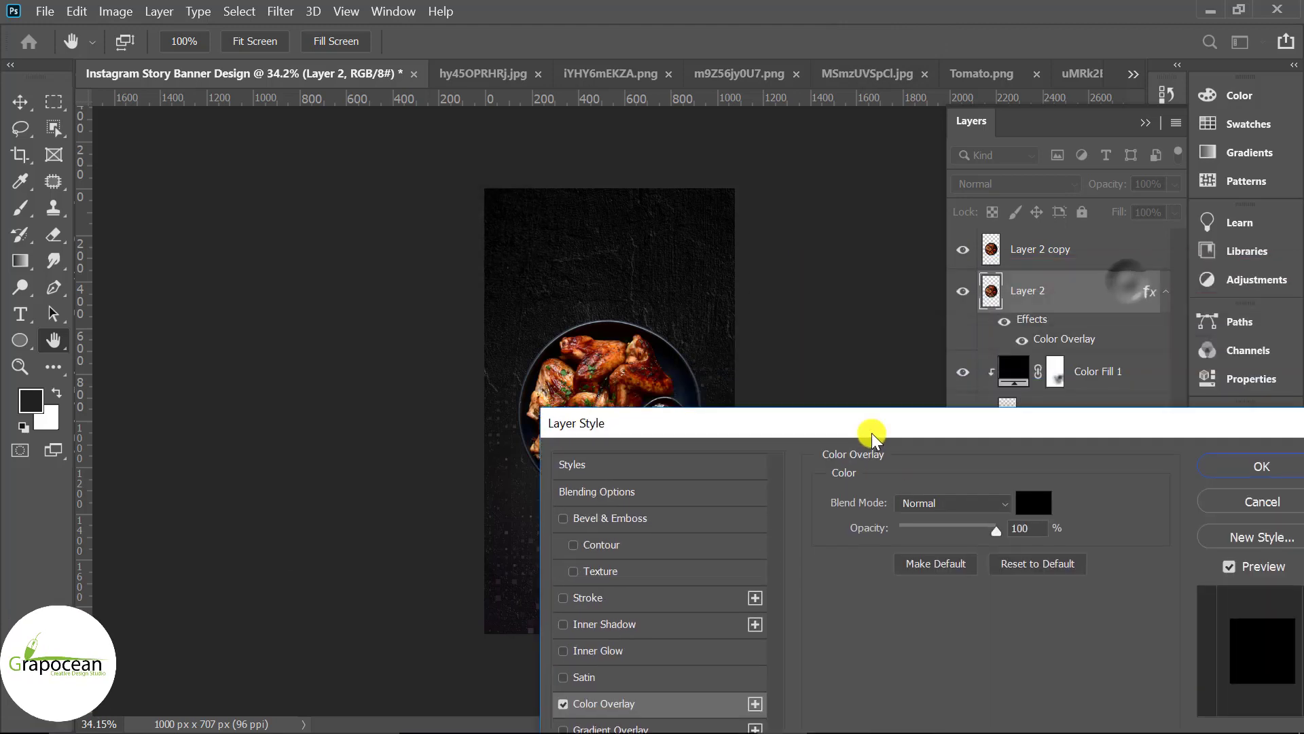
left_click(1255, 469)
Skew and slightly rotate the blackened plate layer.
key("ctrl+t")
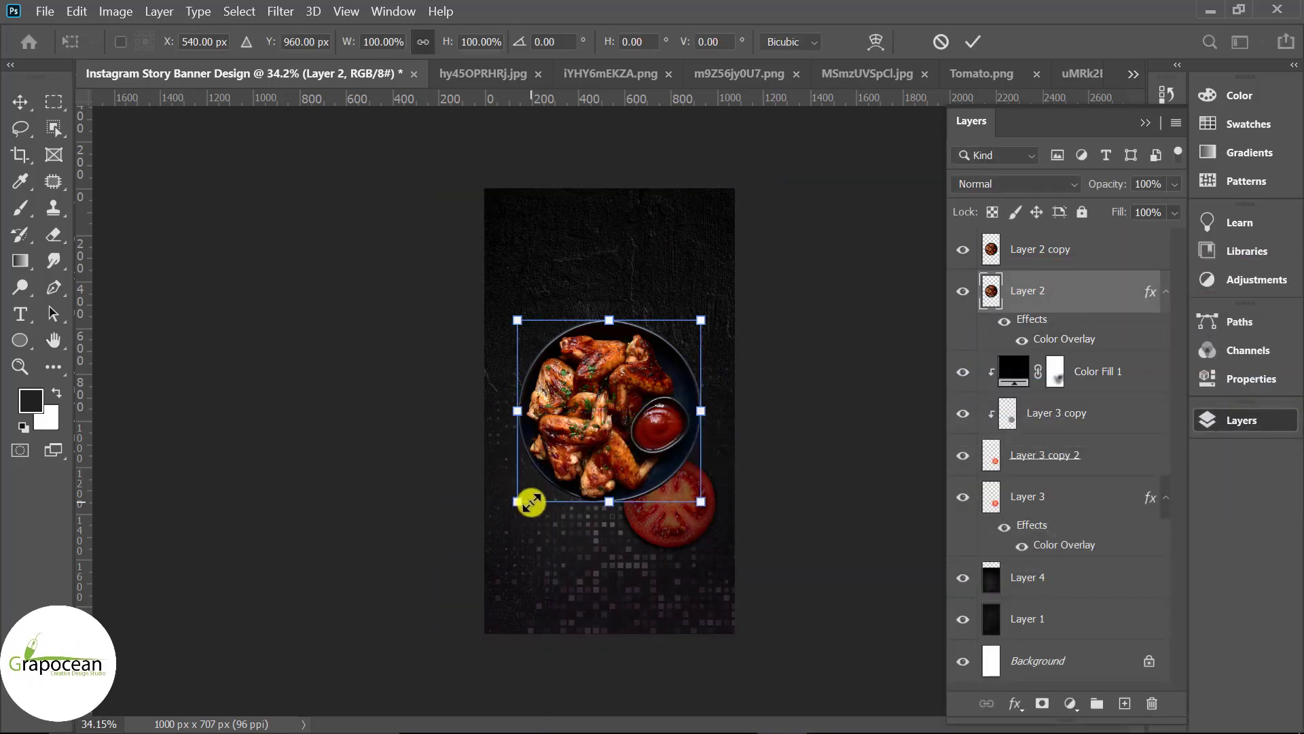
left_click_drag(524, 501, 509, 510)
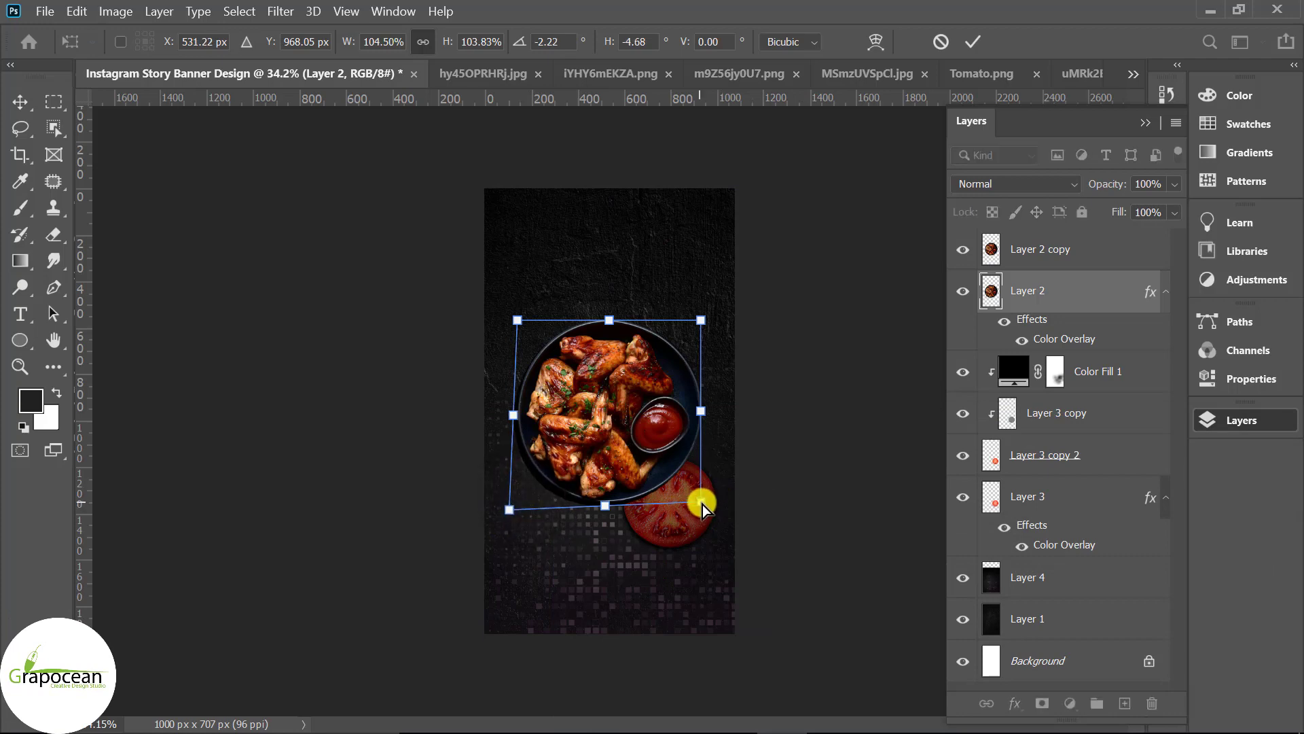
left_click_drag(701, 506, 707, 421)
left_click(973, 41)
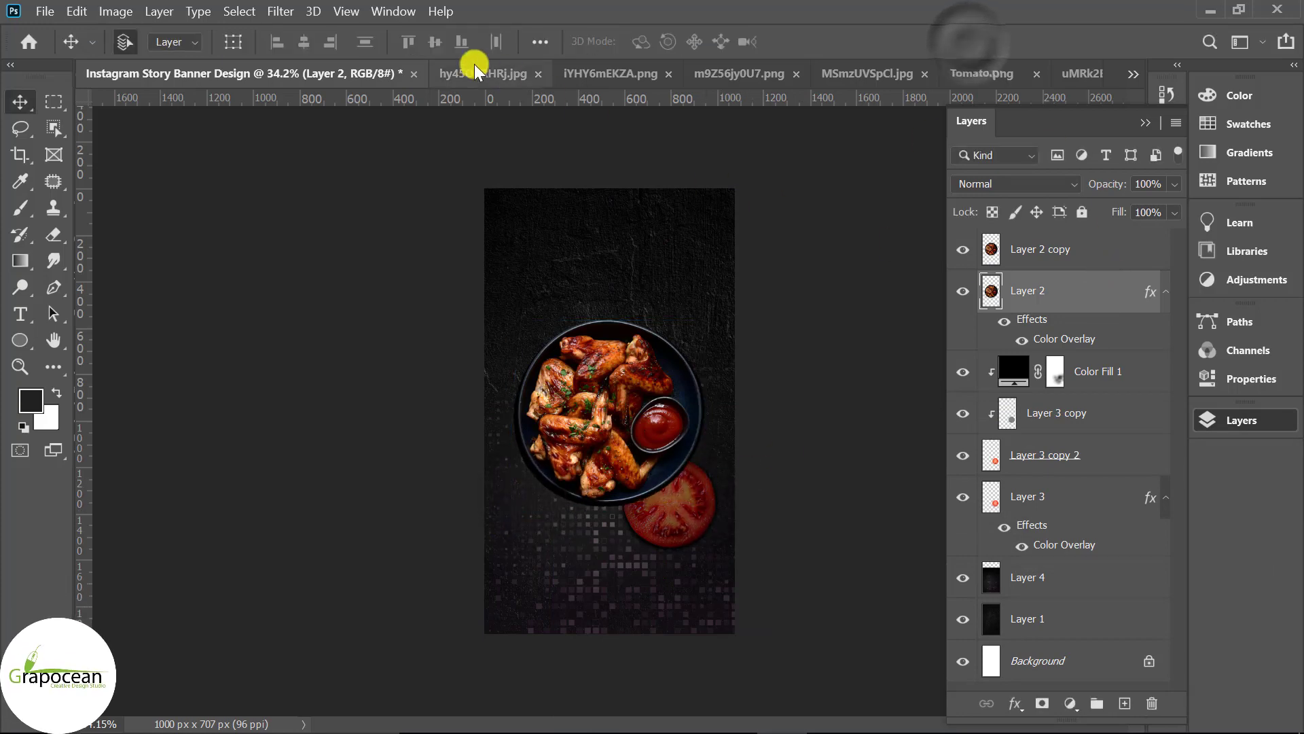
Apply a 15.3-pixel Gaussian Blur to the blackened plate.
left_click(280, 12)
mouse_move(392, 224)
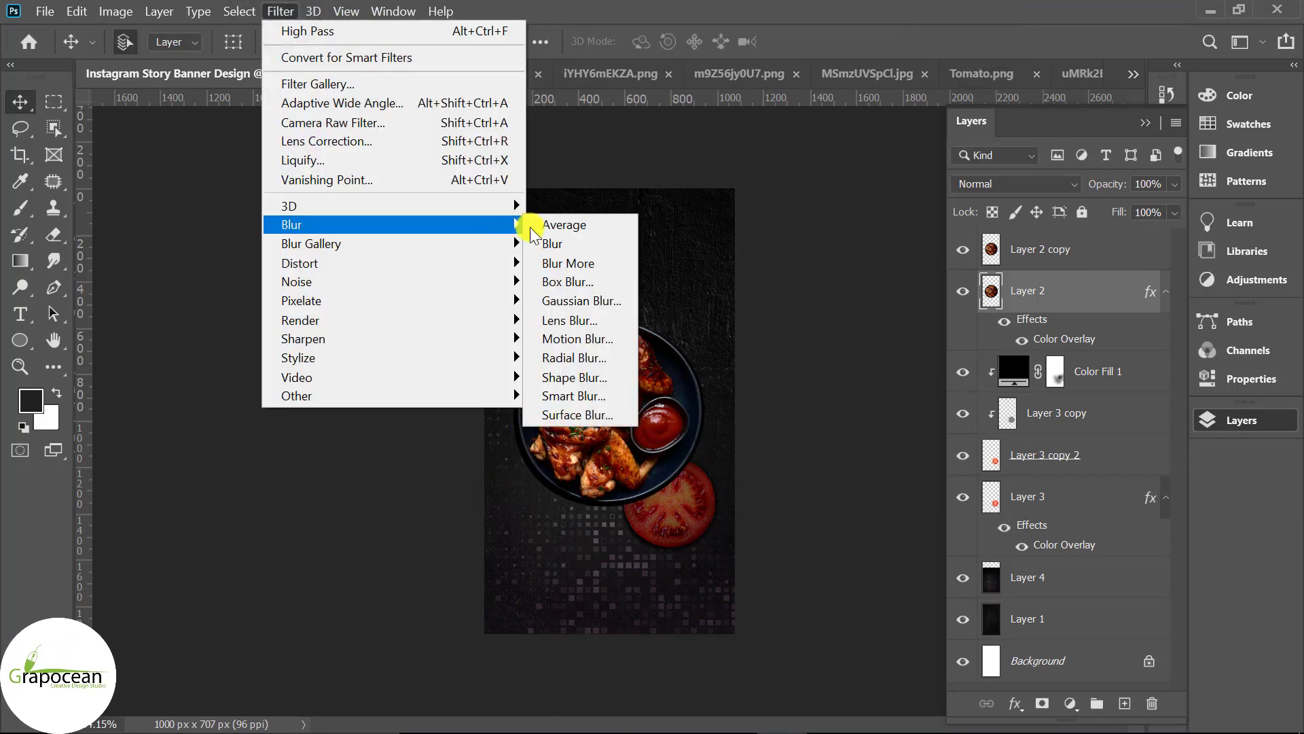
left_click(622, 307)
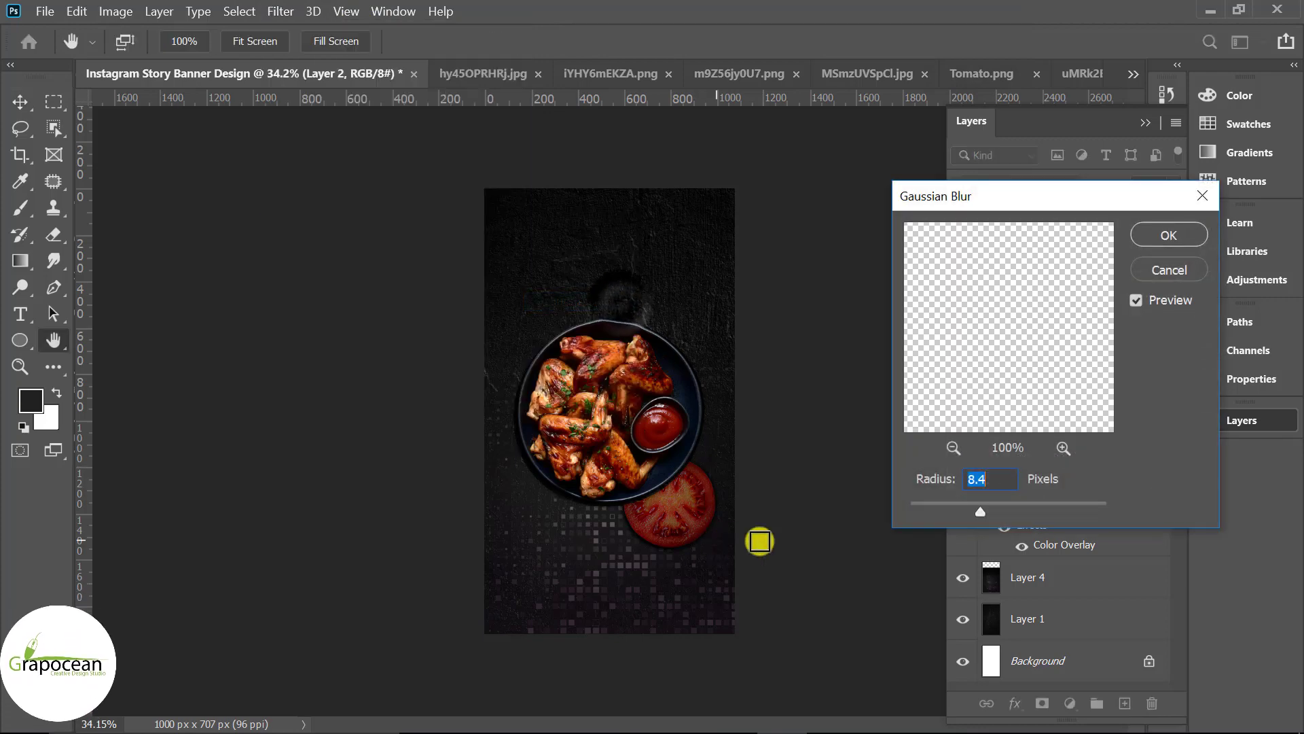
mouse_move(937, 504)
left_mouse_down()
mouse_move(1014, 506)
mouse_move(993, 503)
left_mouse_up()
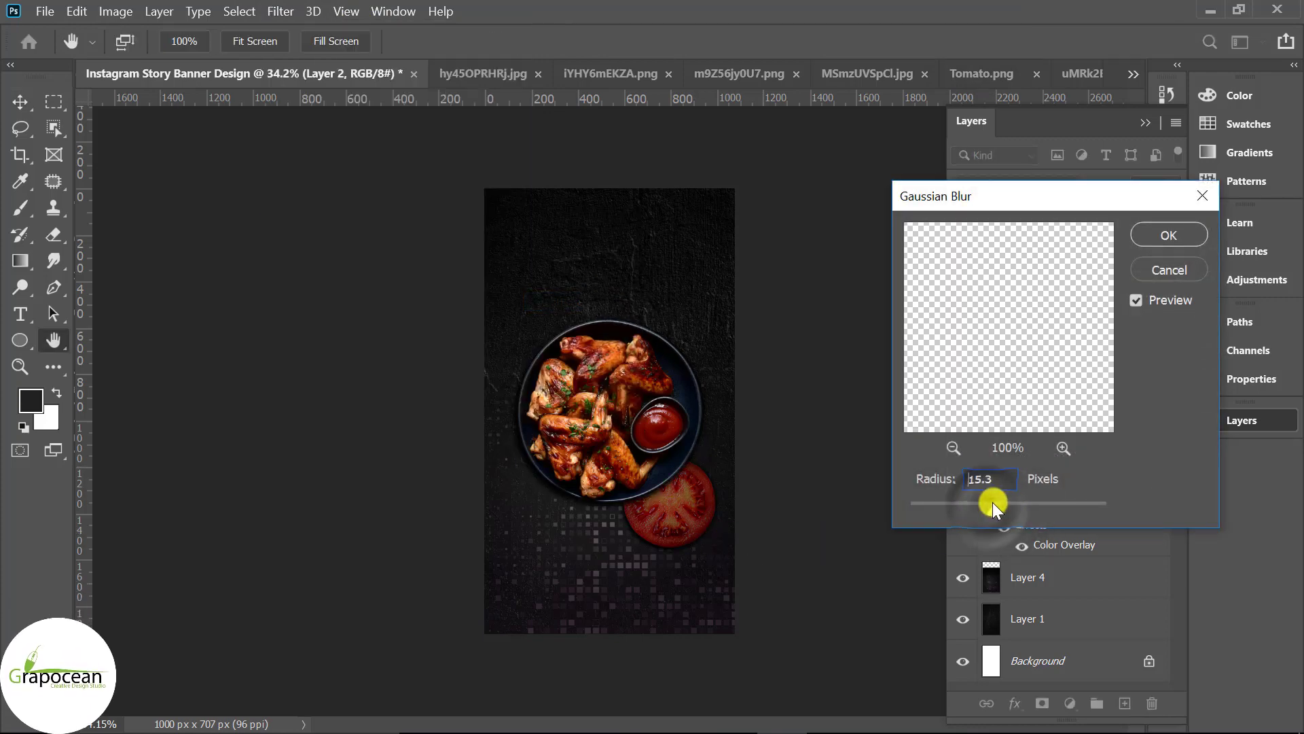
left_click(1165, 243)
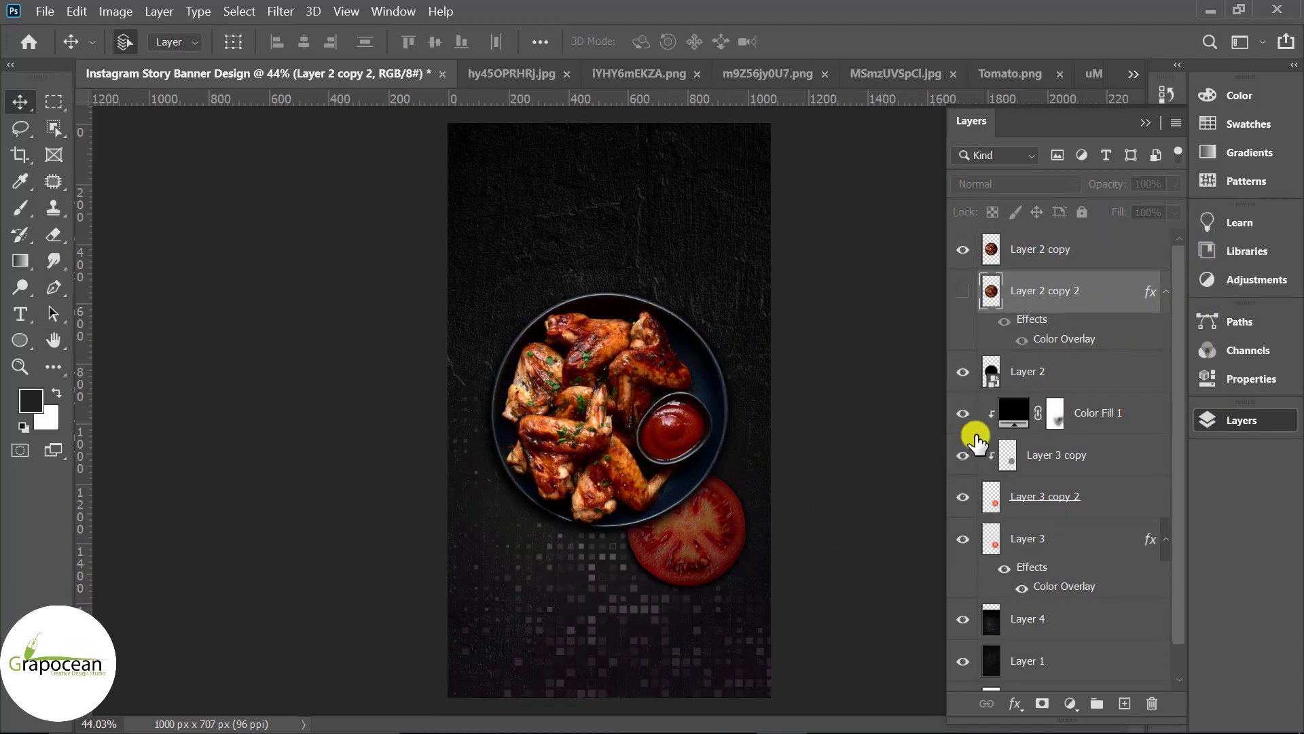
Group the layers from Color Fill 1 to Layer 3 and name the group Tomato.
left_click(1009, 496)
left_click(1052, 456)
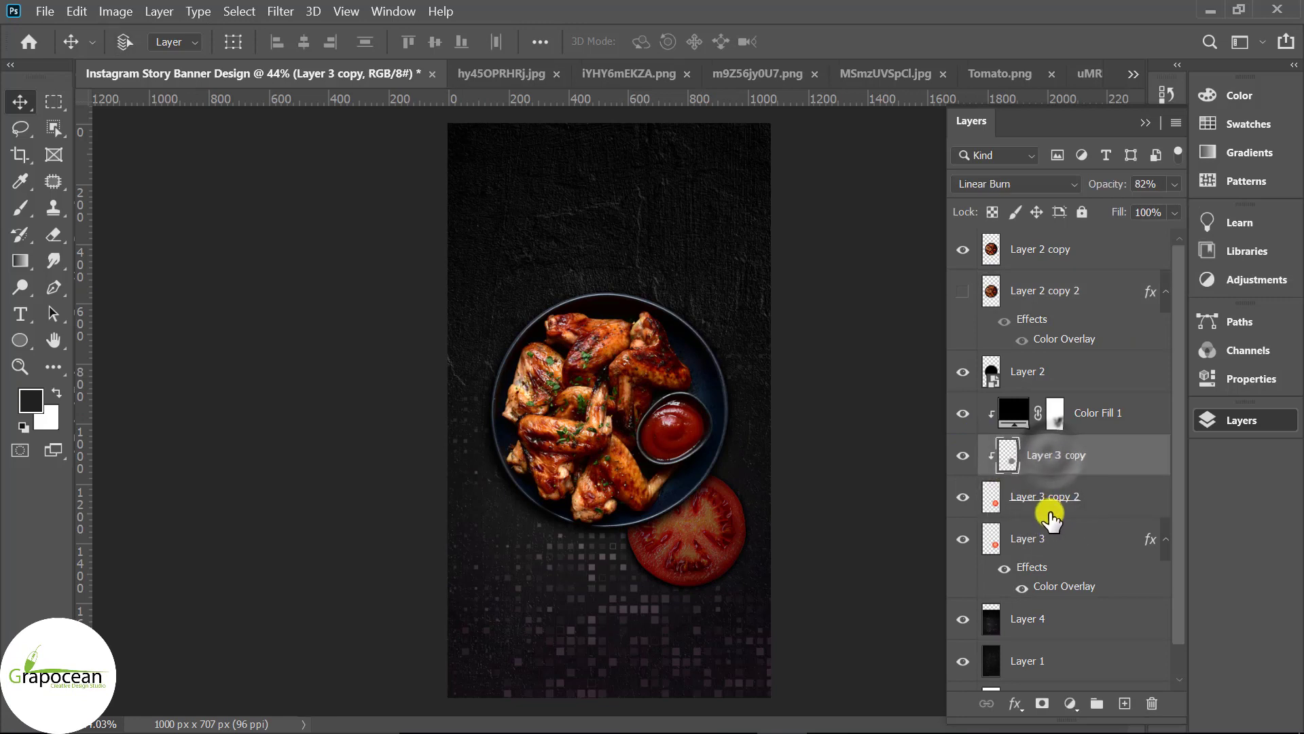
left_click(1040, 537, "shift")
left_click(1100, 415, "shift")
key("ctrl+g")
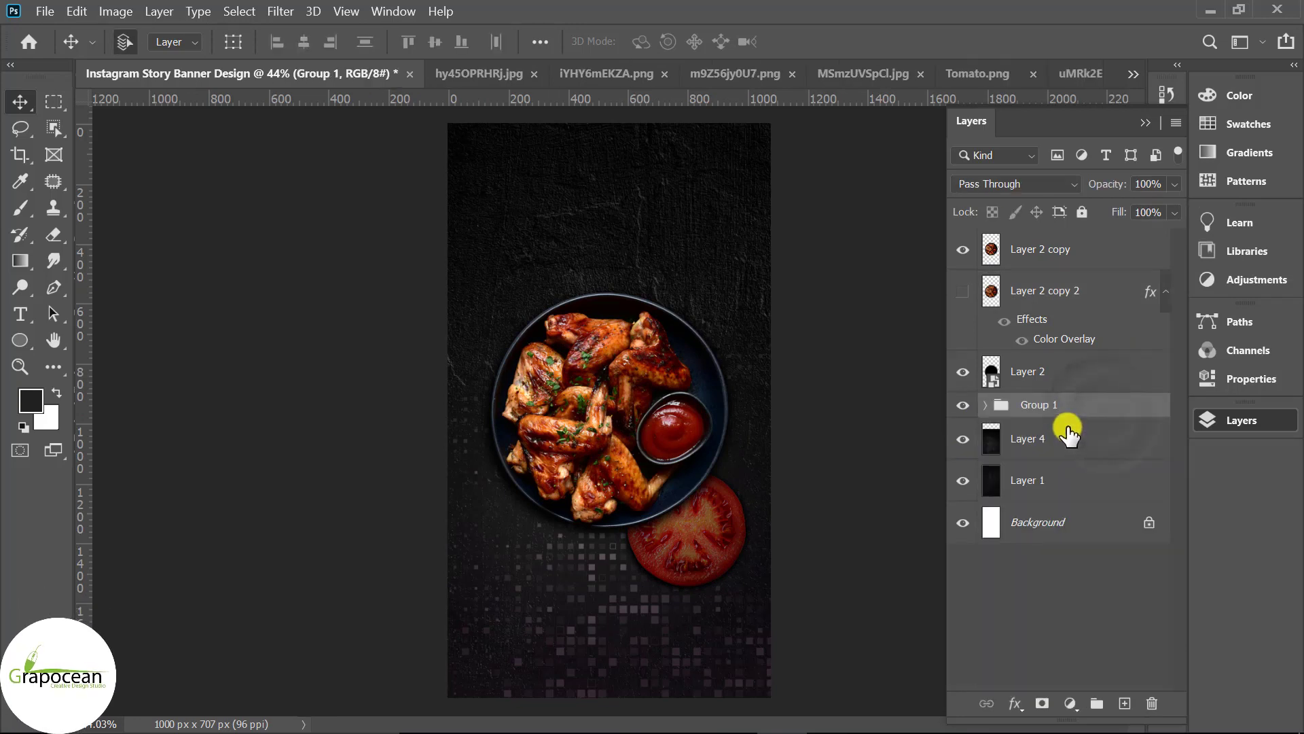
double_click(1039, 405)
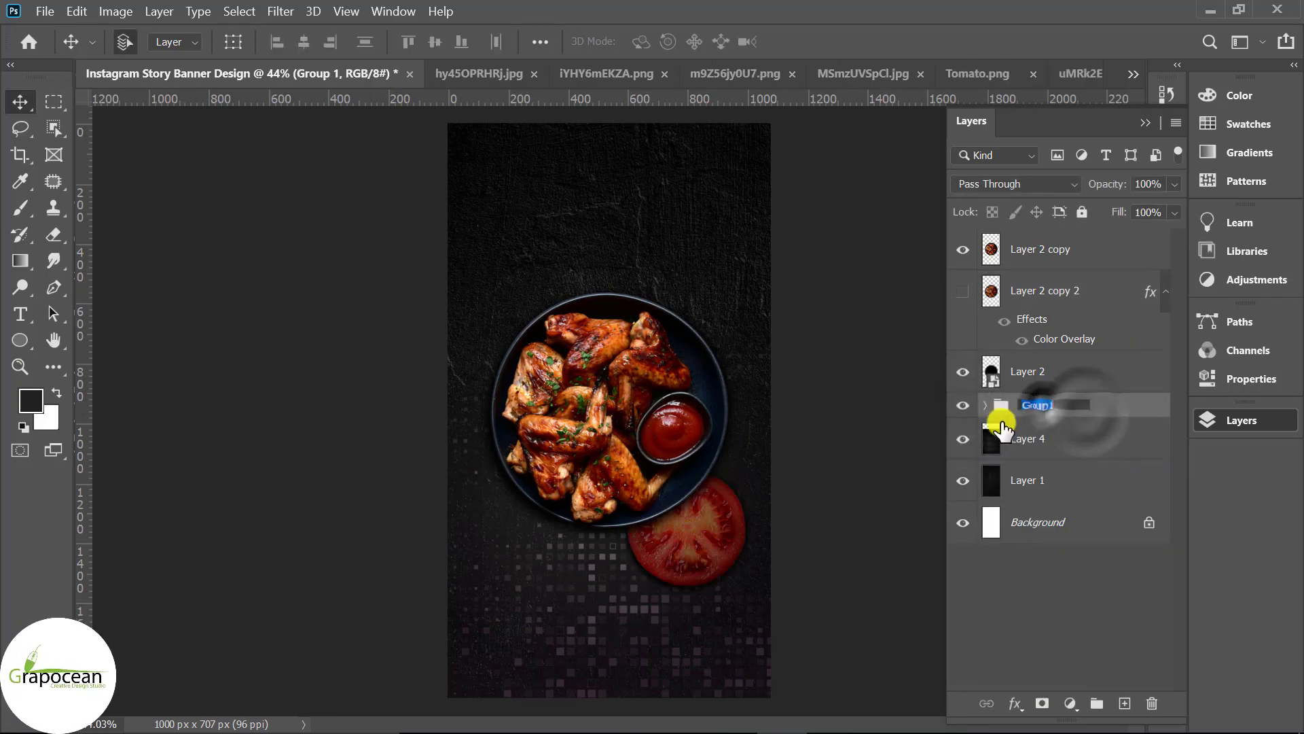
type("Tomato")
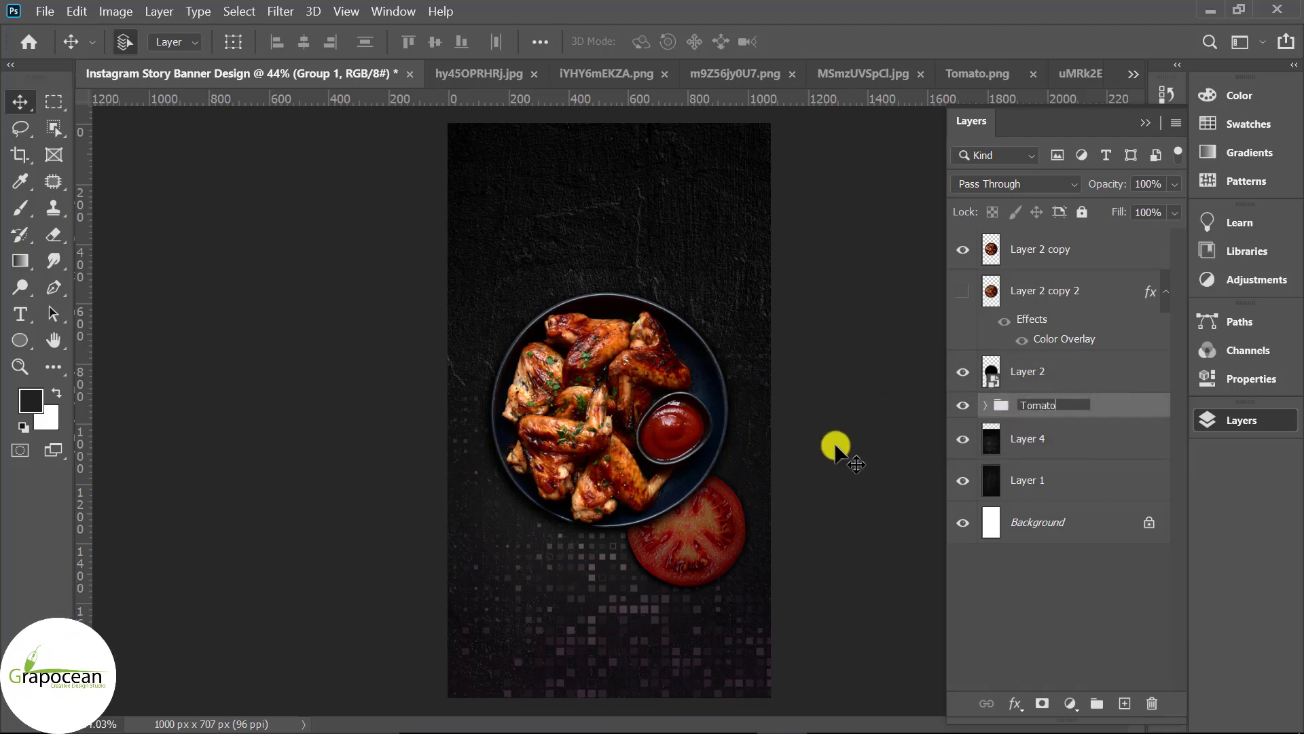
key("Return")
Duplicate the Tomato group and shrink the copy into place above the plate's upper left.
left_click_drag(1107, 408, 1125, 703)
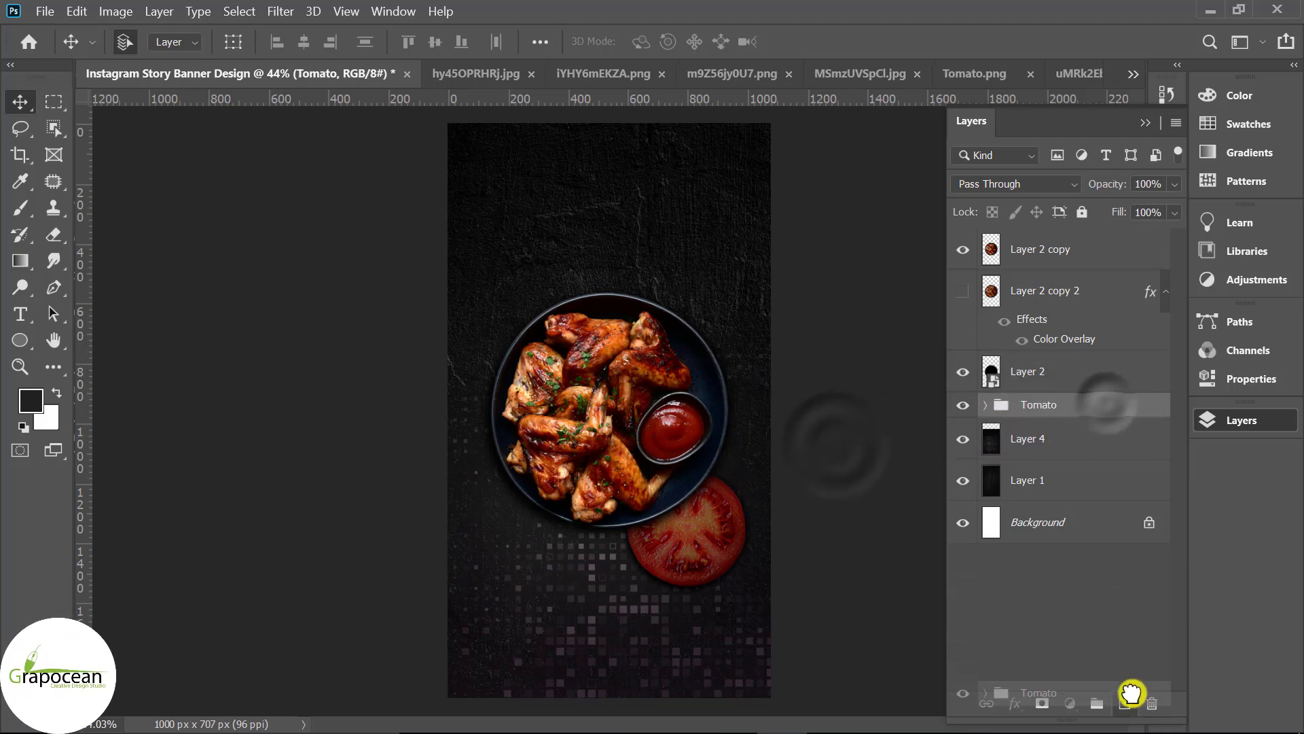
key("ctrl+t")
left_click_drag(714, 539, 642, 321)
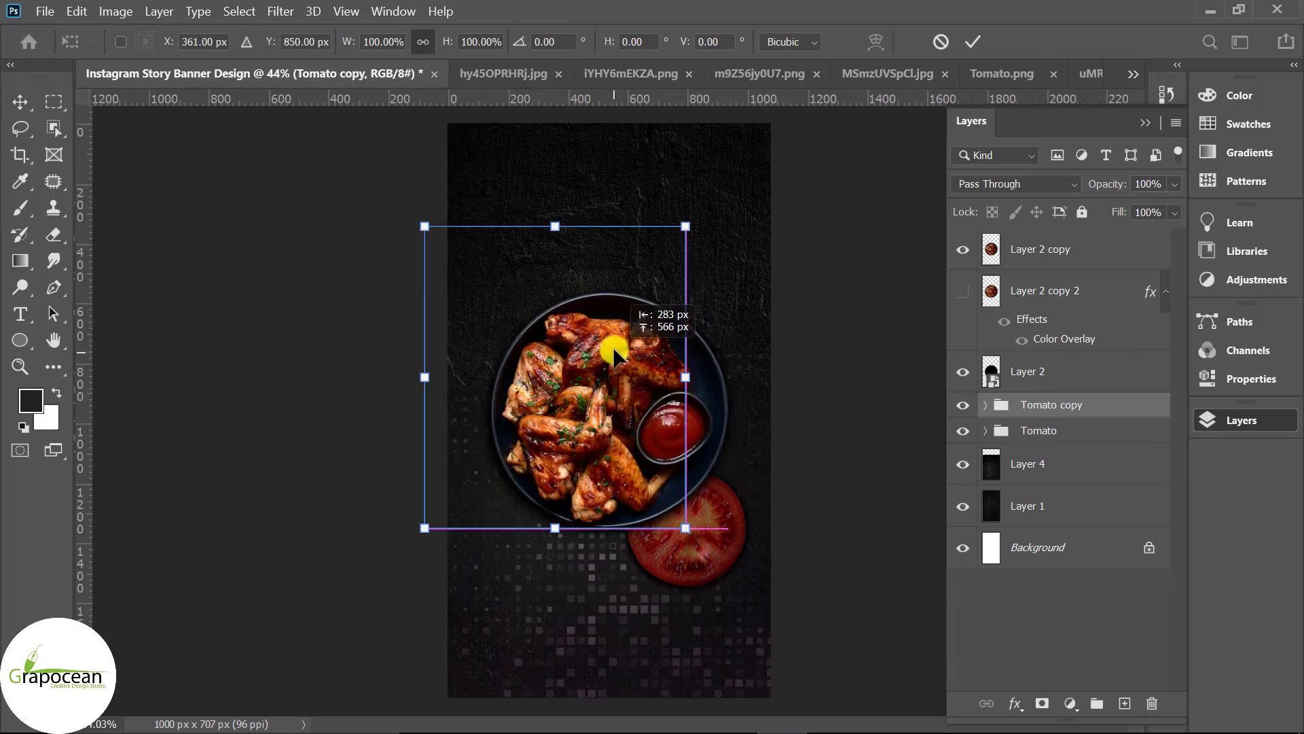
left_click_drag(708, 483, 679, 444)
left_click_drag(620, 393, 518, 422)
left_click_drag(563, 511, 539, 483)
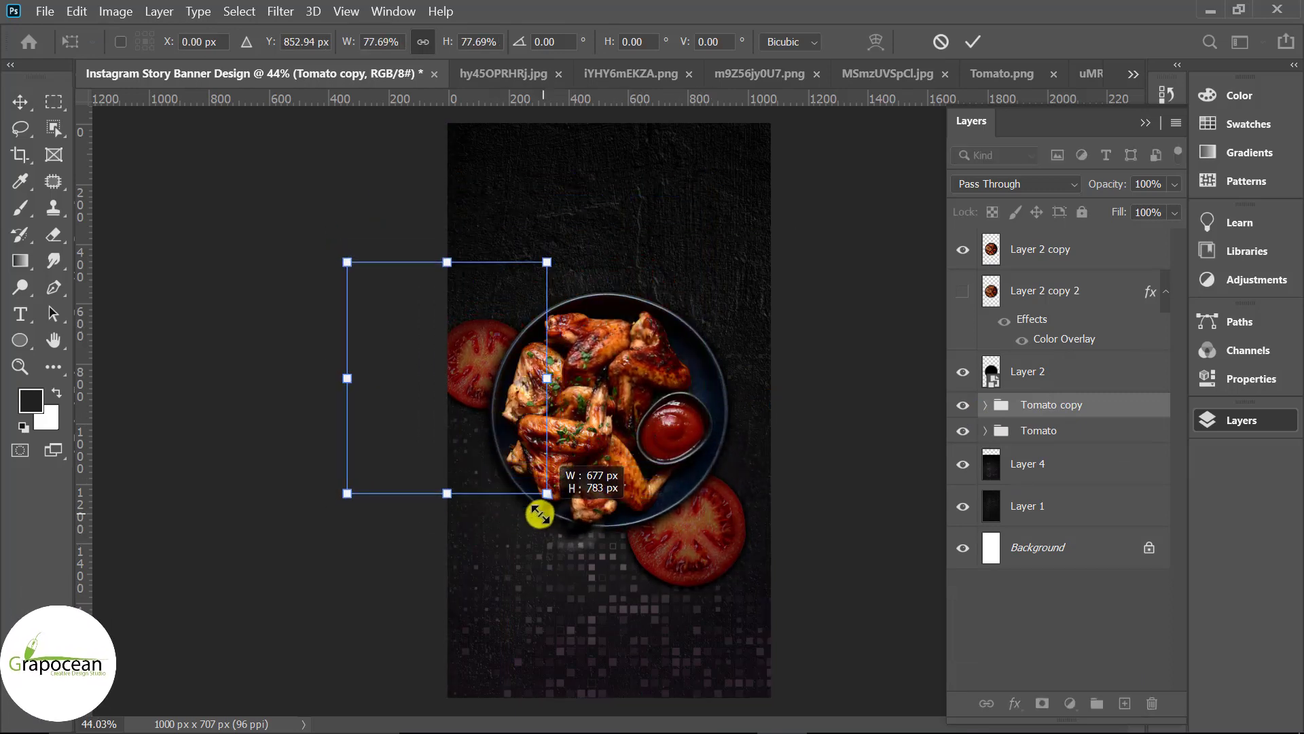
left_click_drag(474, 428, 497, 351)
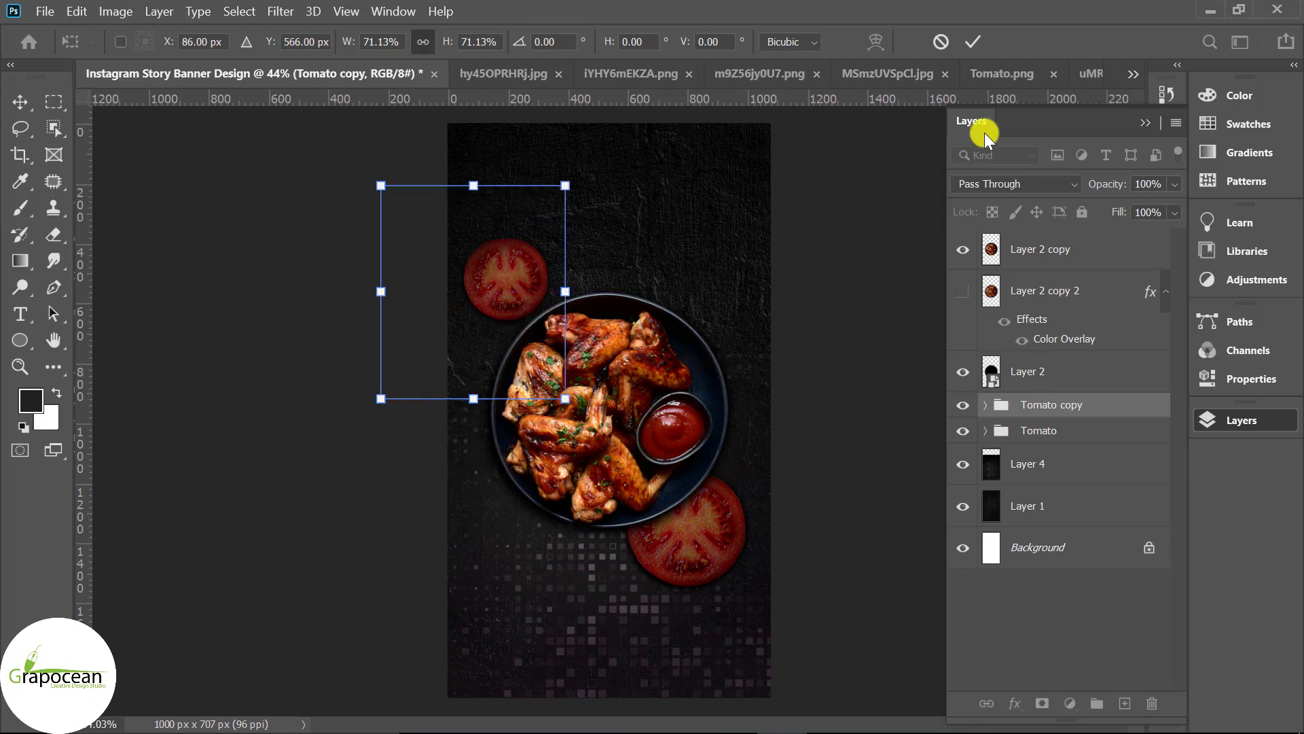
left_click(973, 41)
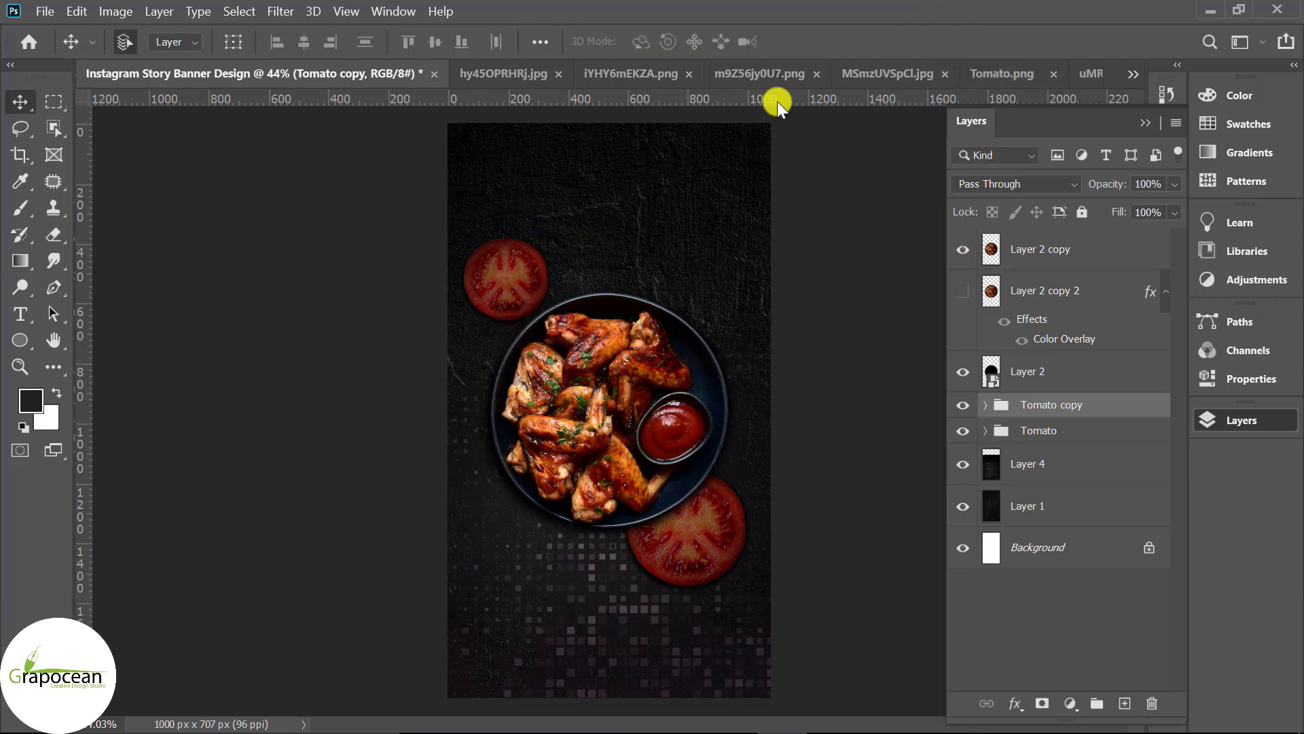
left_click(496, 68)
Close the square-pattern background file without saving and bring up the mint image.
left_click(535, 73)
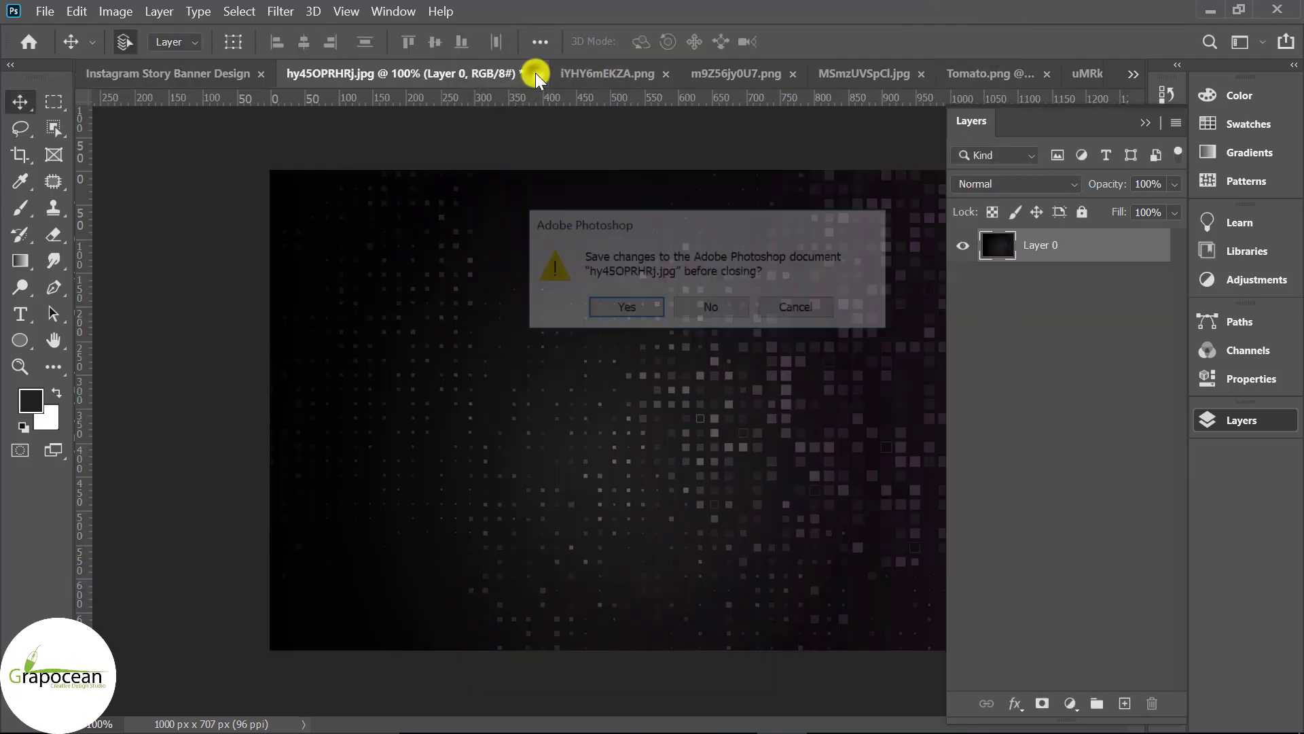
left_click(716, 307)
left_click(519, 69)
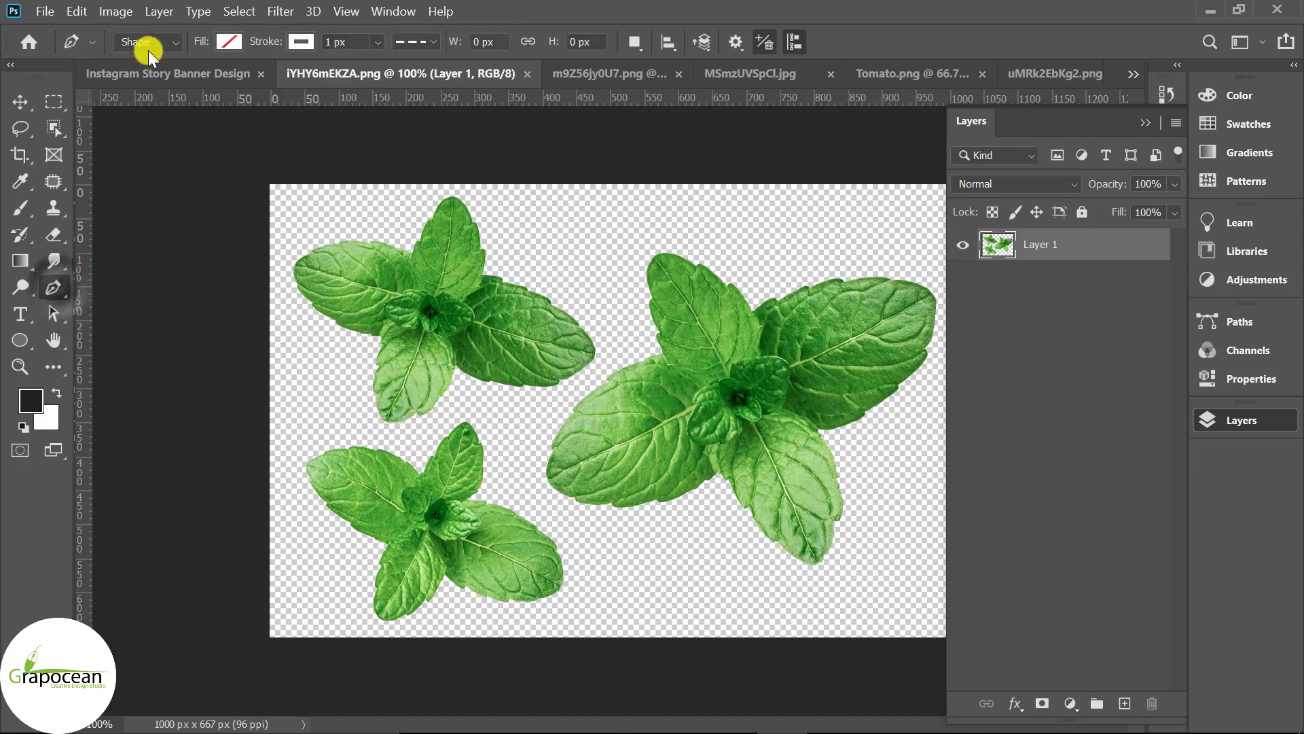
Trace the largest mint sprig with a Pen path, convert it to a selection and copy it.
left_click(148, 47)
left_click(132, 76)
left_click(669, 547)
left_click_drag(527, 470, 525, 428)
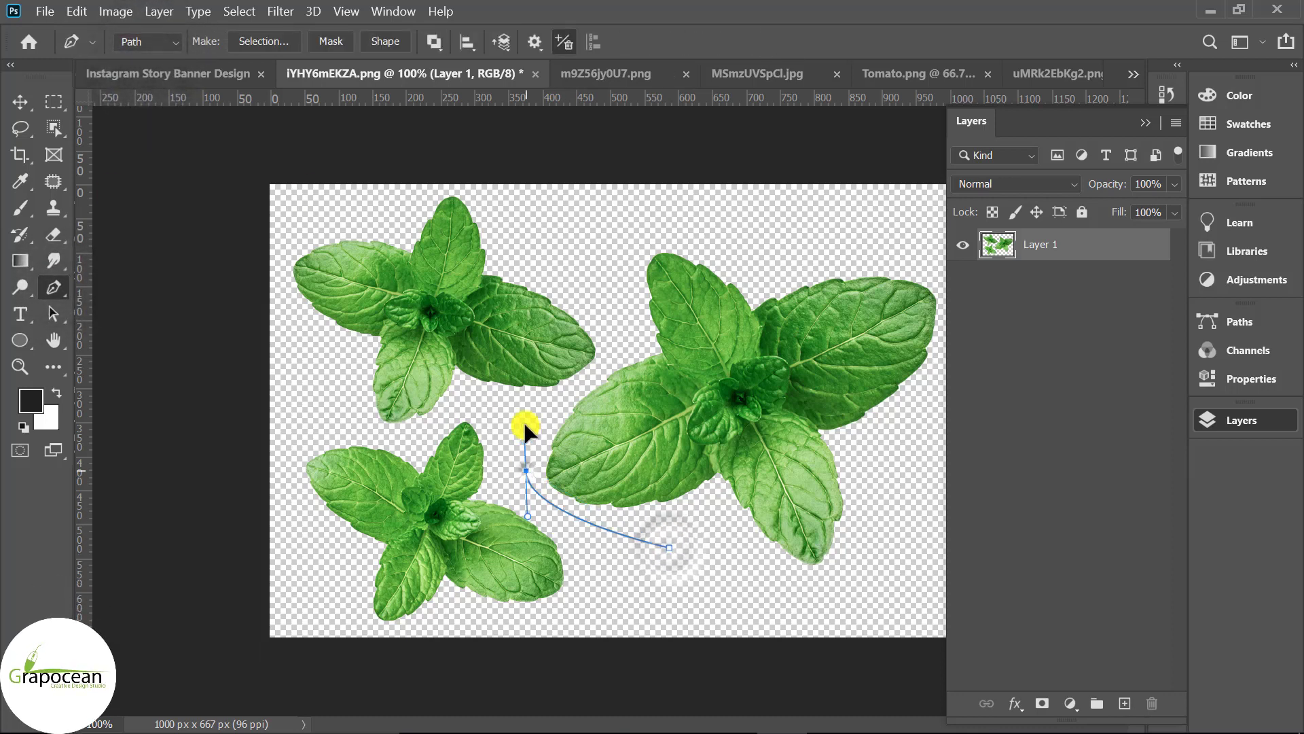
left_click_drag(738, 210, 784, 216)
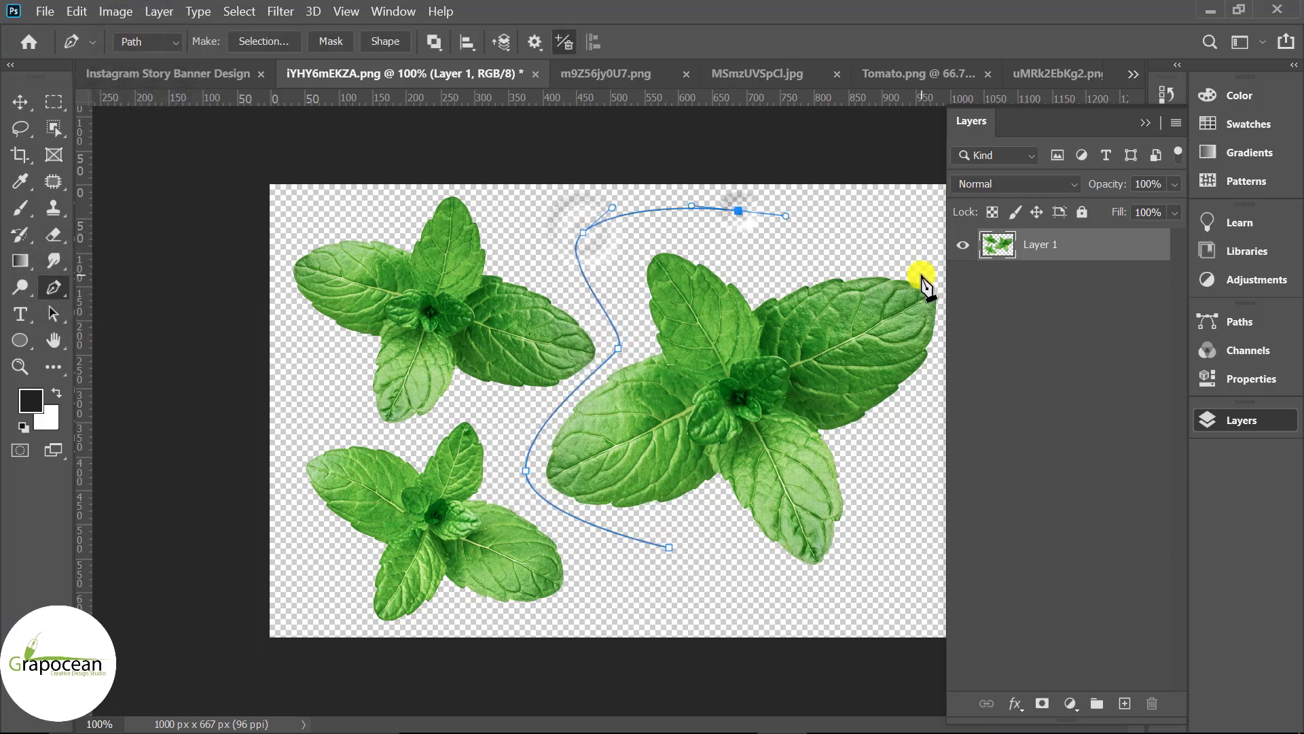
left_click_drag(929, 255, 936, 279)
scroll(712, 435, "down", 3)
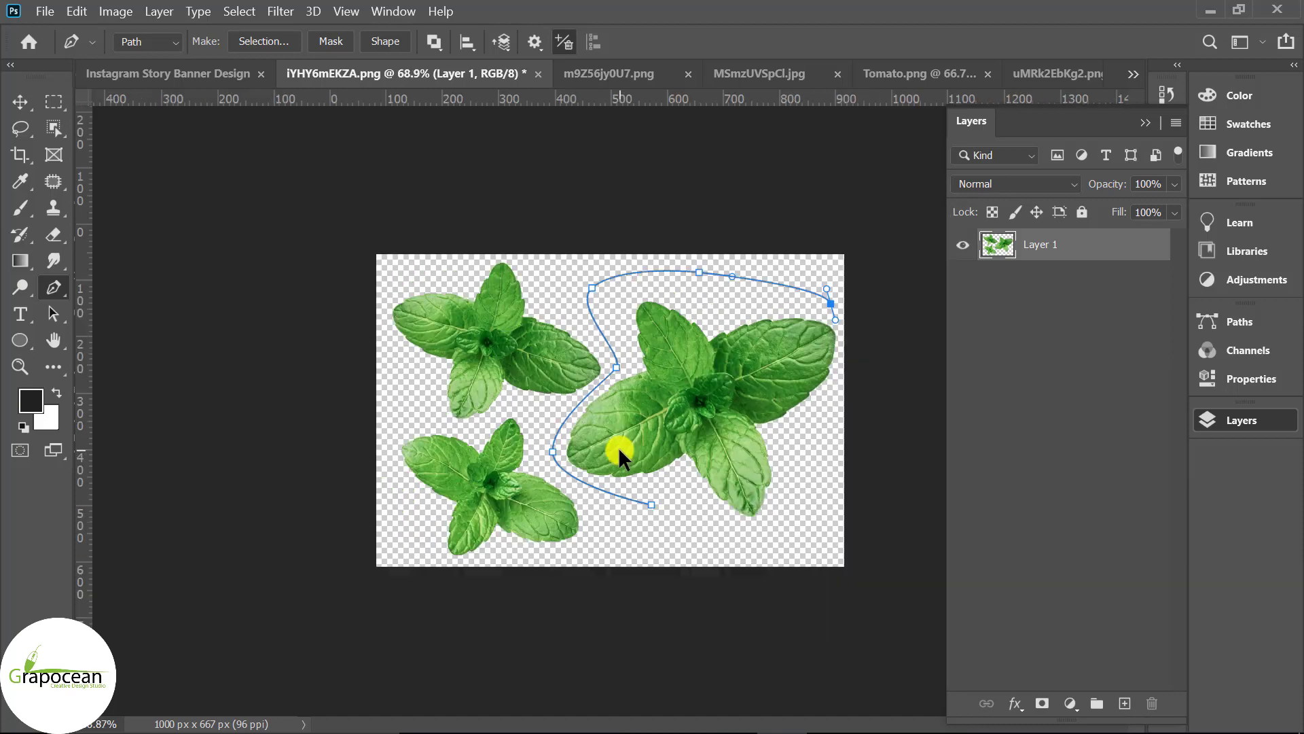
left_click_drag(823, 425, 792, 502)
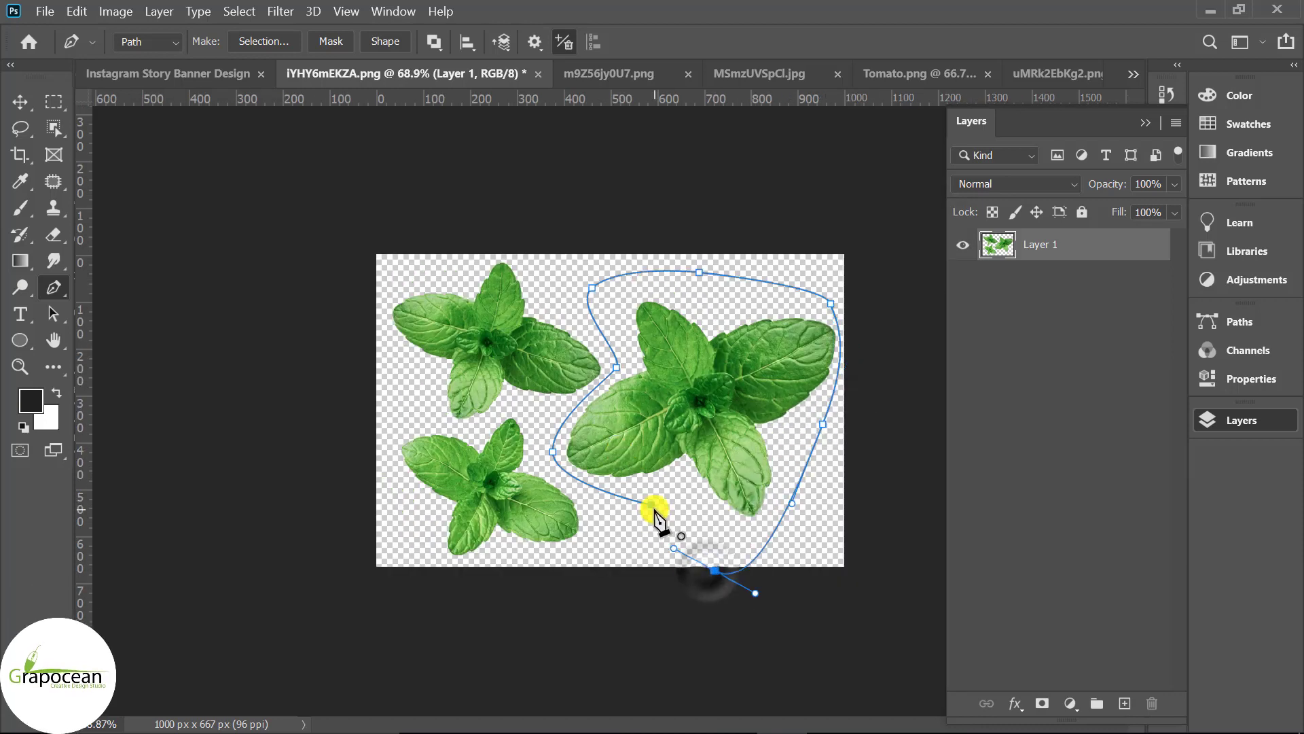
key("ctrl+Return")
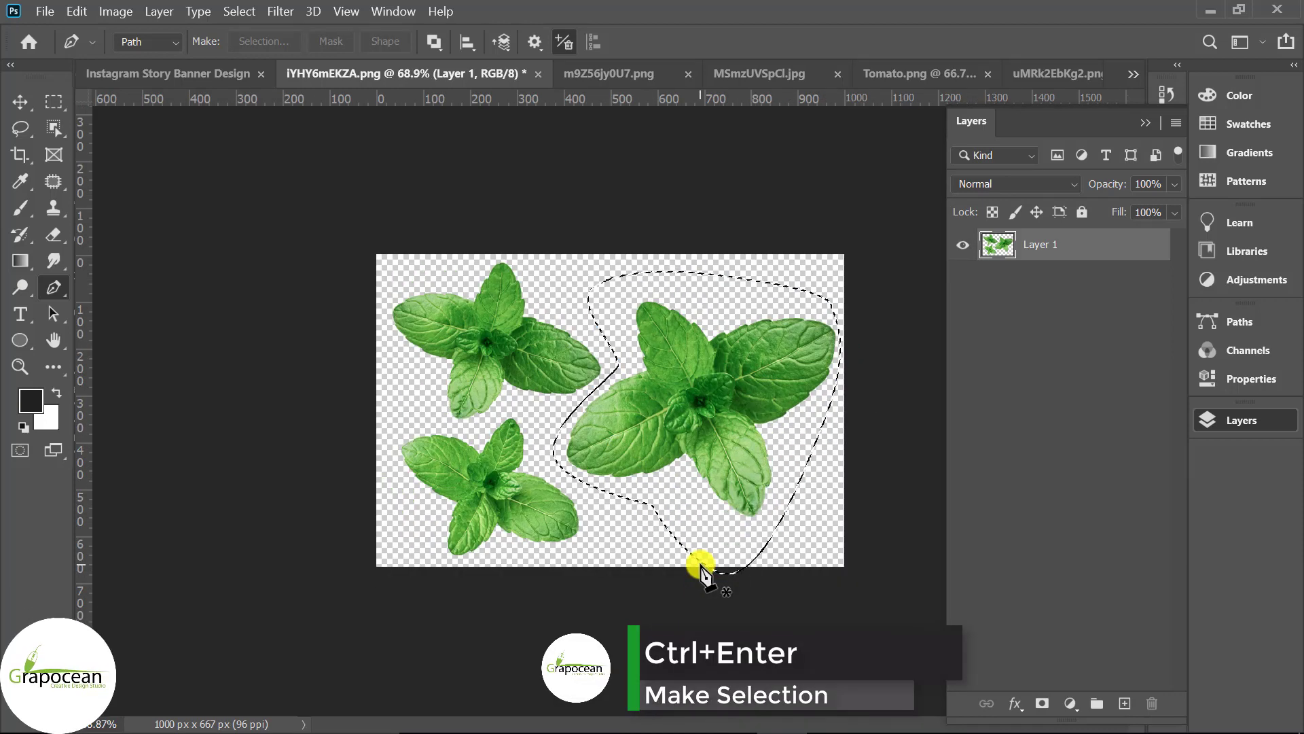
left_click(77, 12)
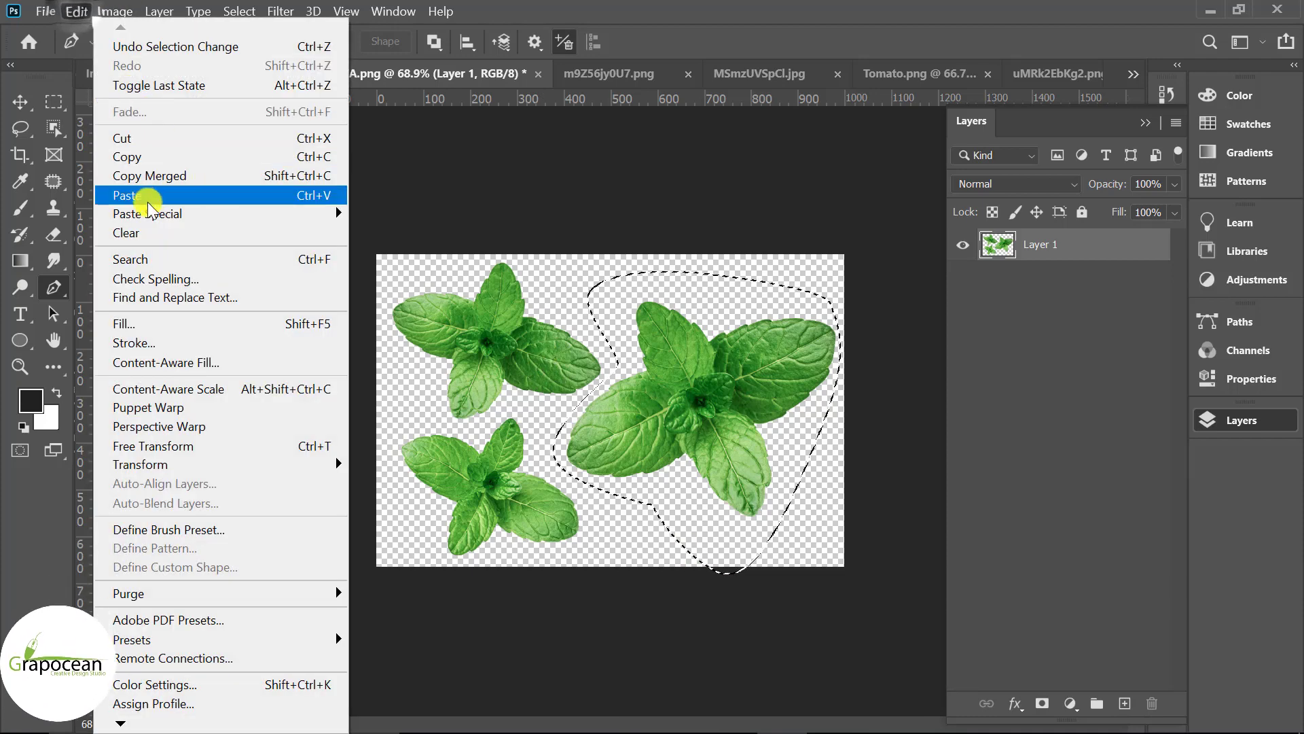
left_click(126, 157)
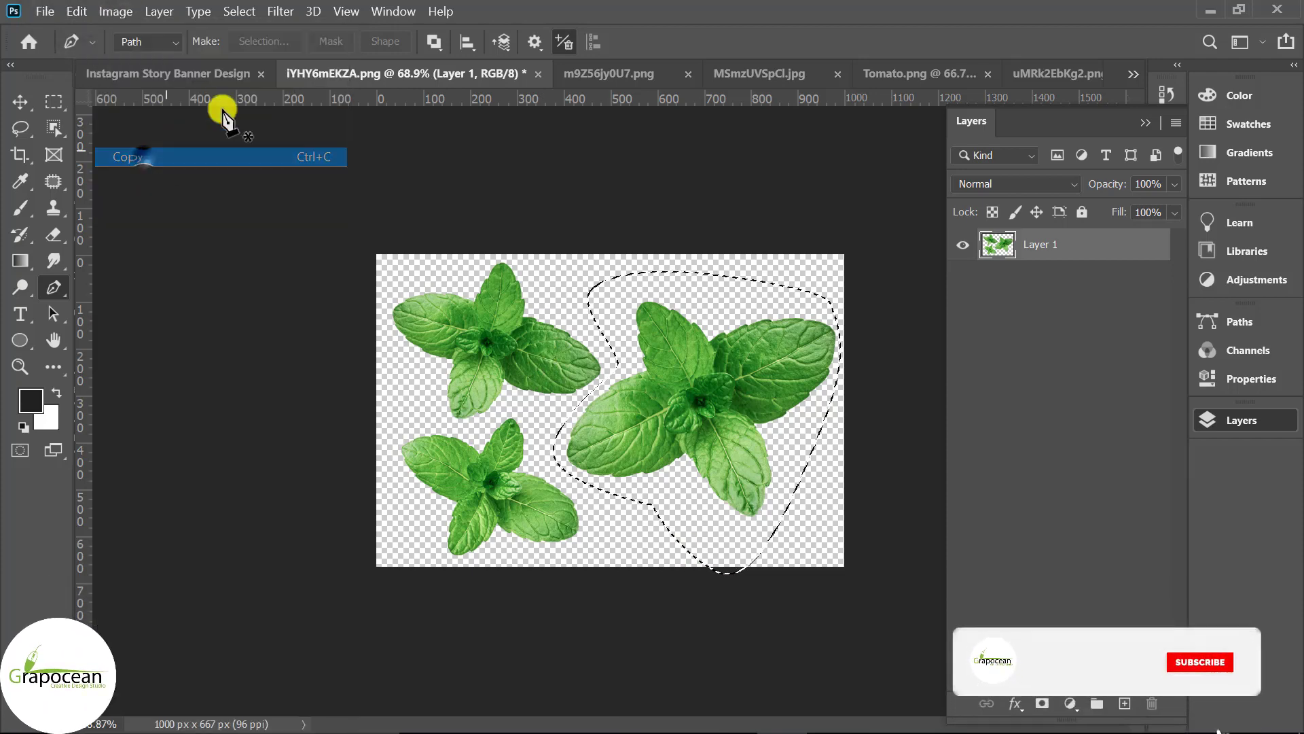
left_click(157, 71)
Paste the copied mint sprig into the banner.
left_click(77, 12)
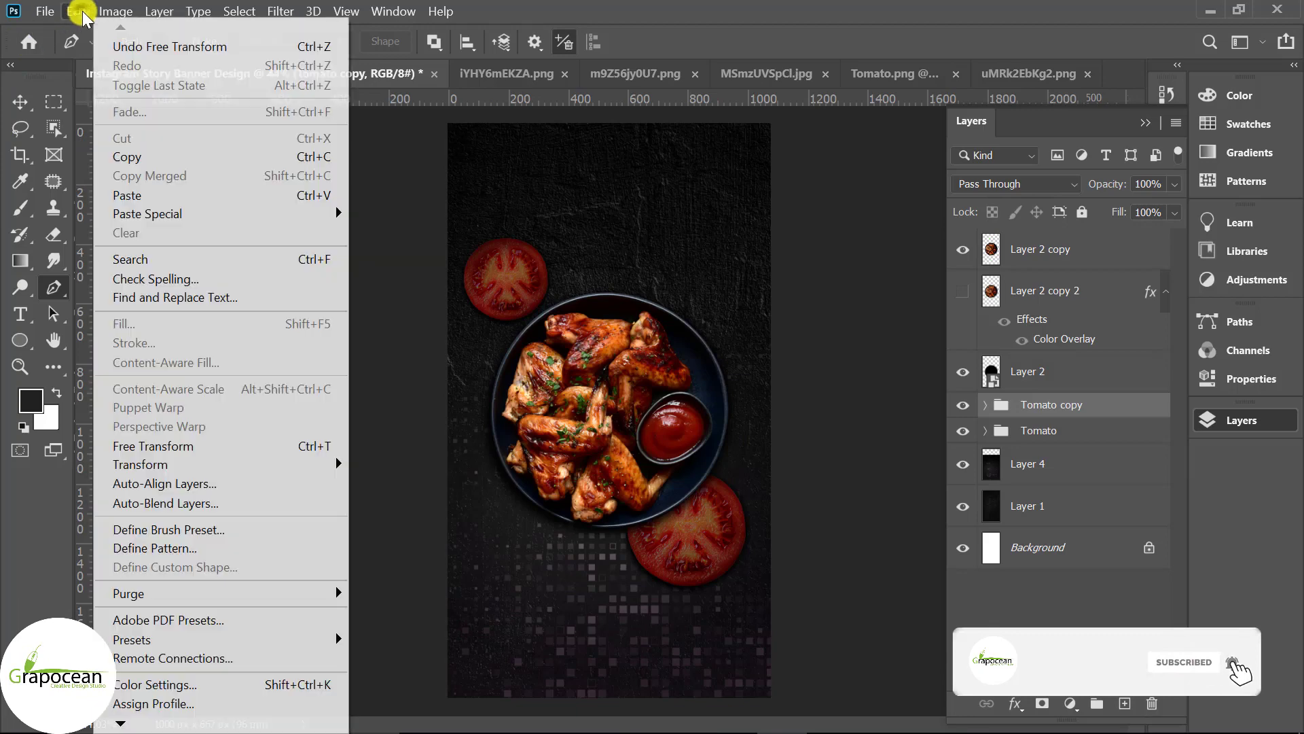
left_click(145, 195)
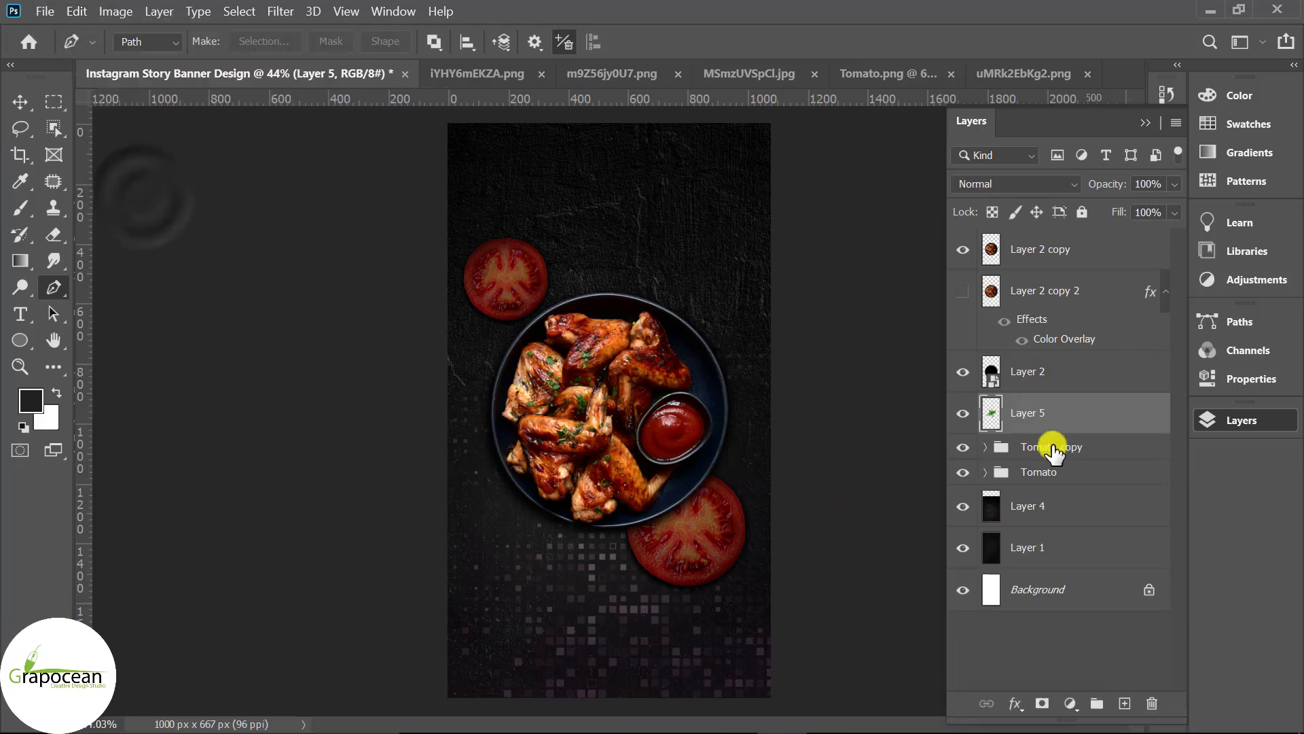
mouse_move(1067, 382)
left_mouse_down()
mouse_move(1049, 358)
mouse_move(1041, 408)
left_mouse_up()
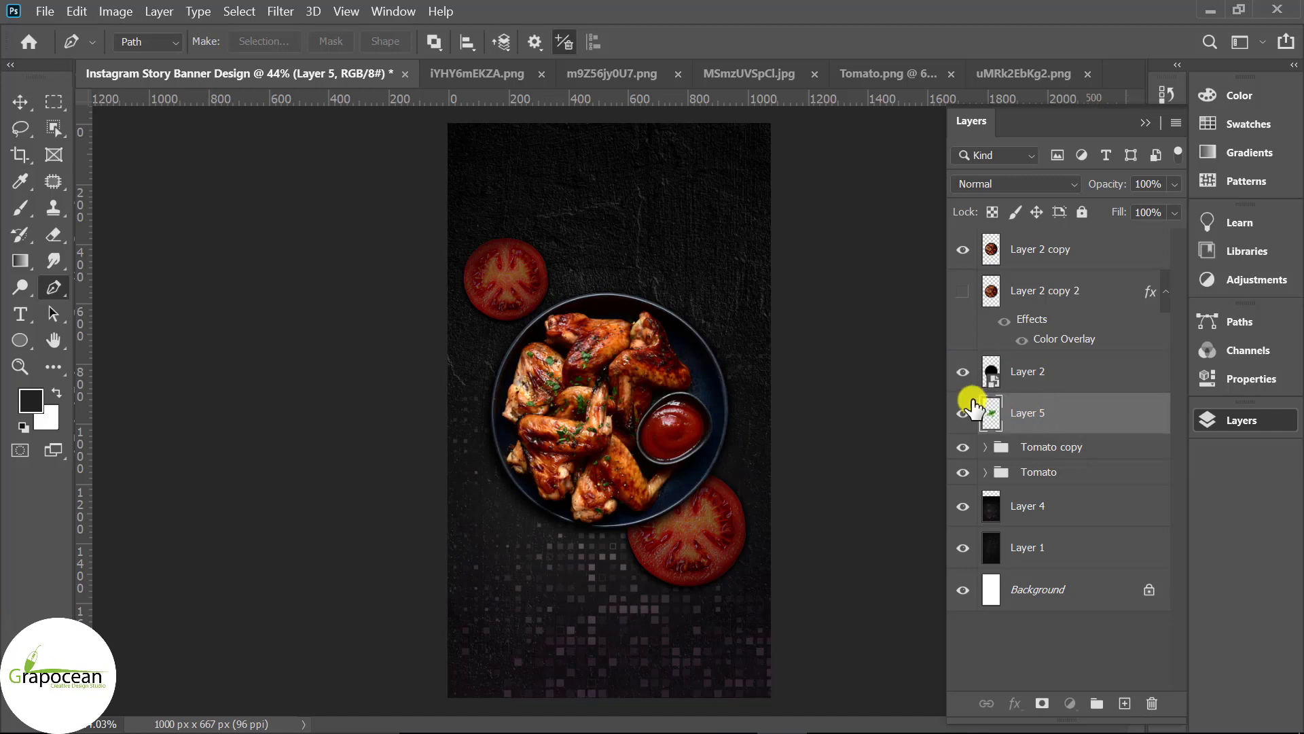
Shrink the mint to about 60%, rotate it about 77° beside the plate, and duplicate it.
key("ctrl+t")
left_click_drag(728, 451, 728, 317)
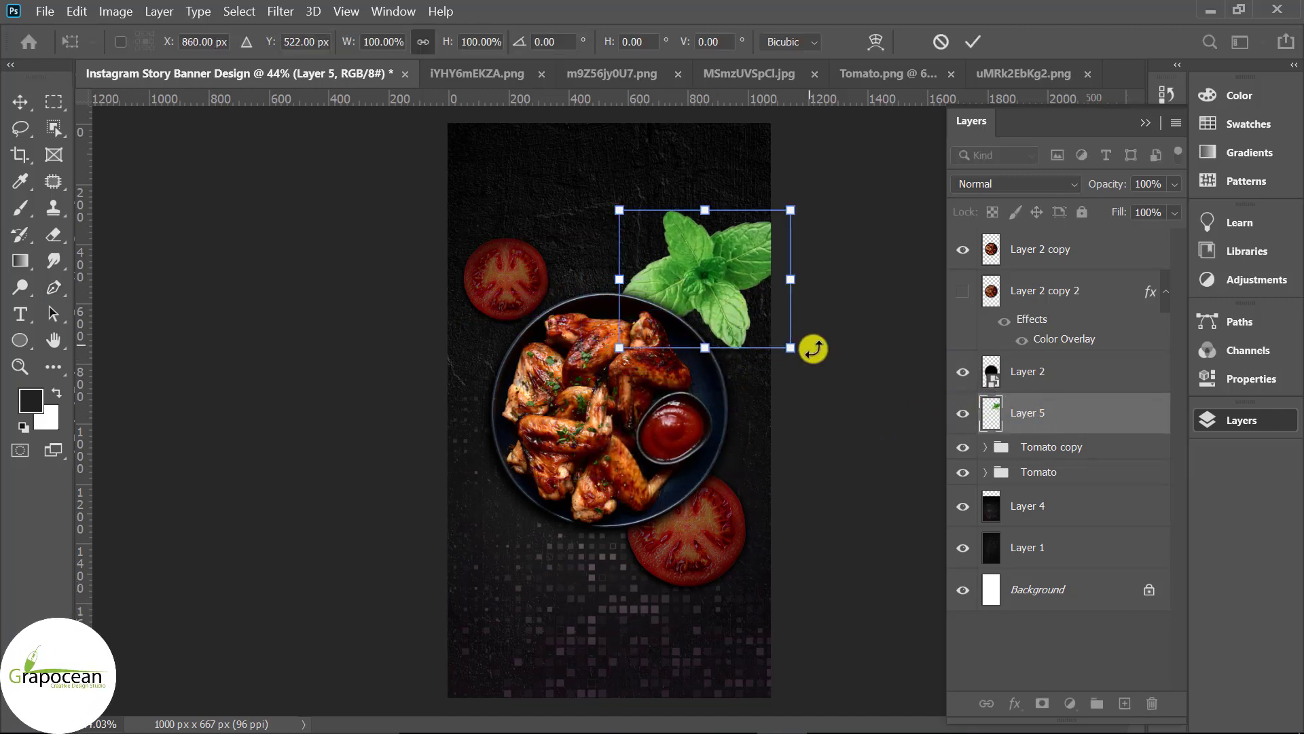
mouse_move(813, 348)
left_mouse_down()
mouse_move(784, 340)
mouse_move(733, 379)
left_mouse_up()
left_click_drag(733, 299, 772, 317)
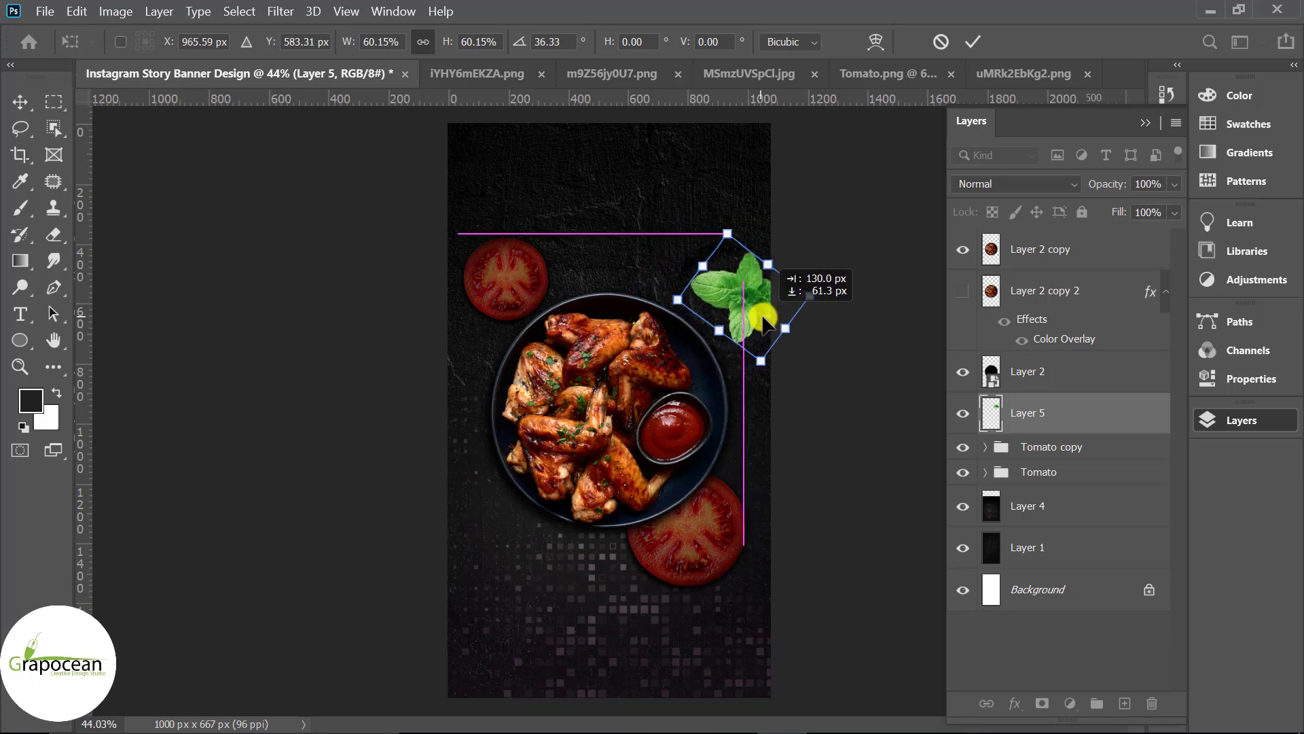
left_click_drag(789, 380, 724, 387)
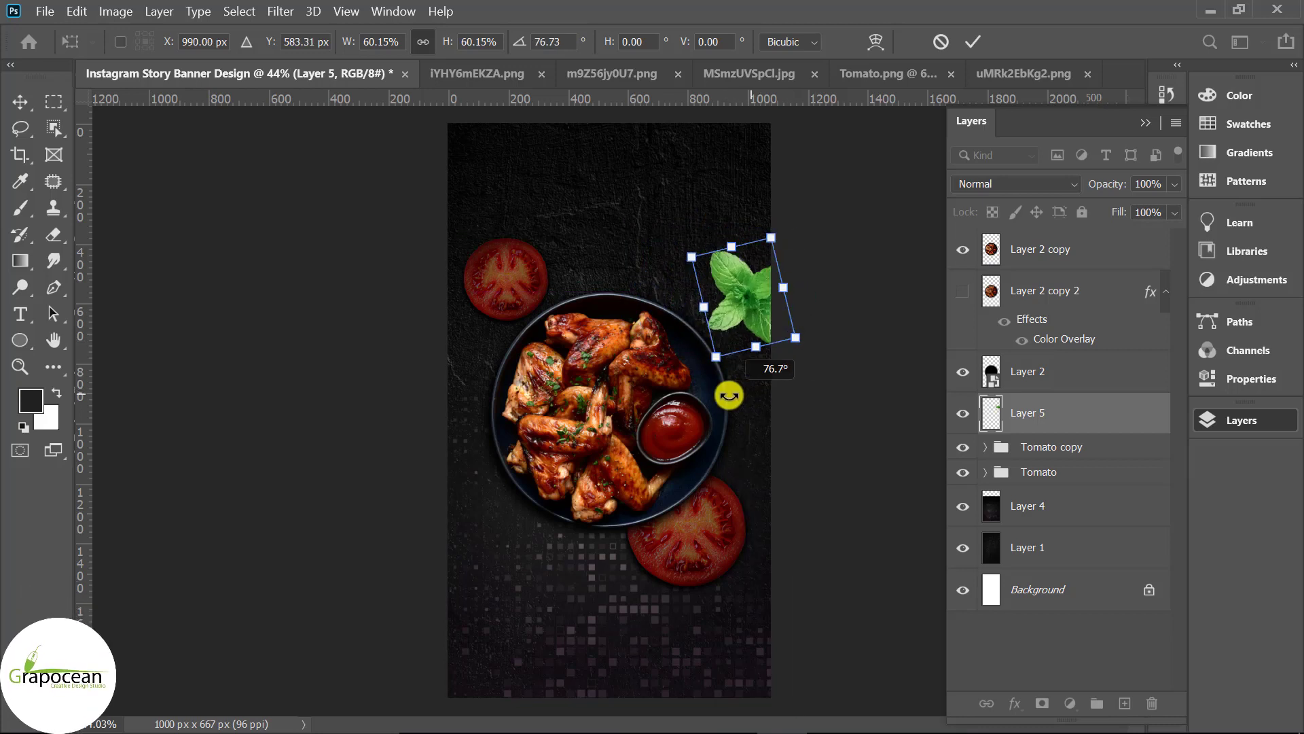
mouse_move(795, 336)
left_mouse_down()
mouse_move(807, 345)
mouse_move(786, 341)
mouse_move(796, 338)
left_mouse_up()
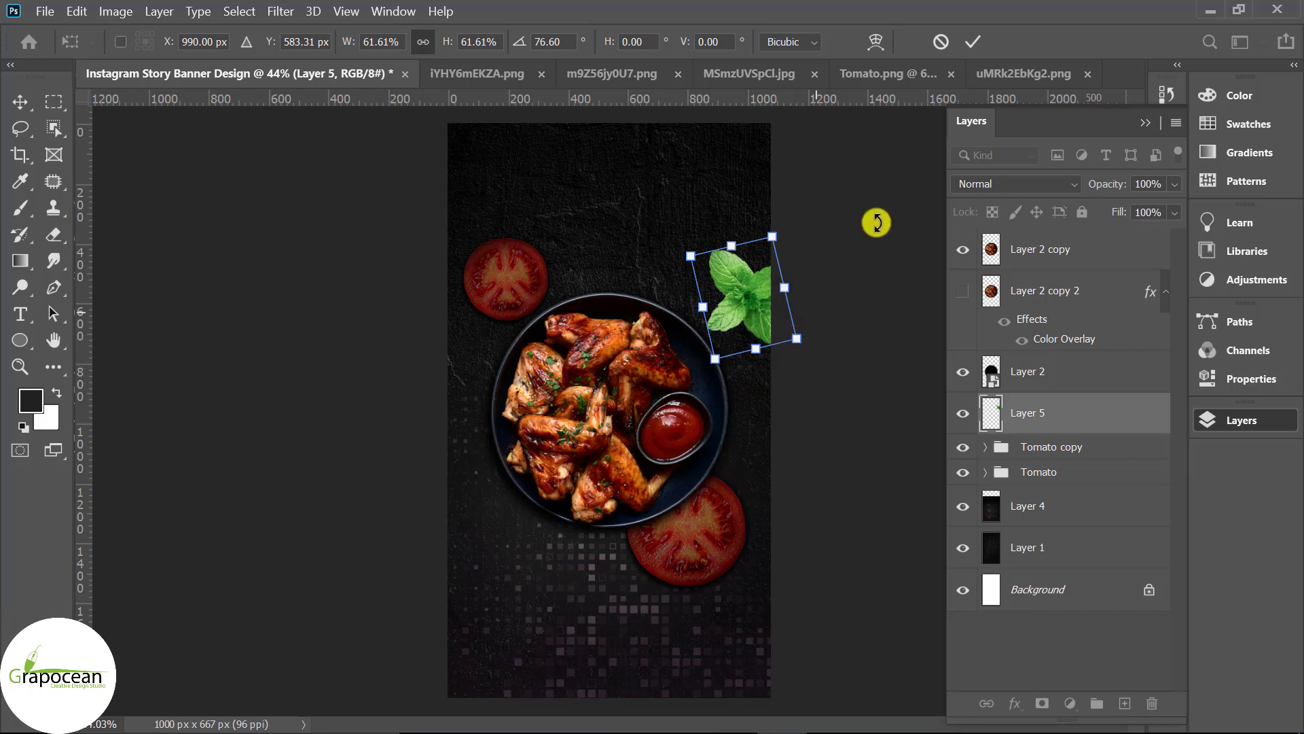
left_click(973, 39)
key("p")
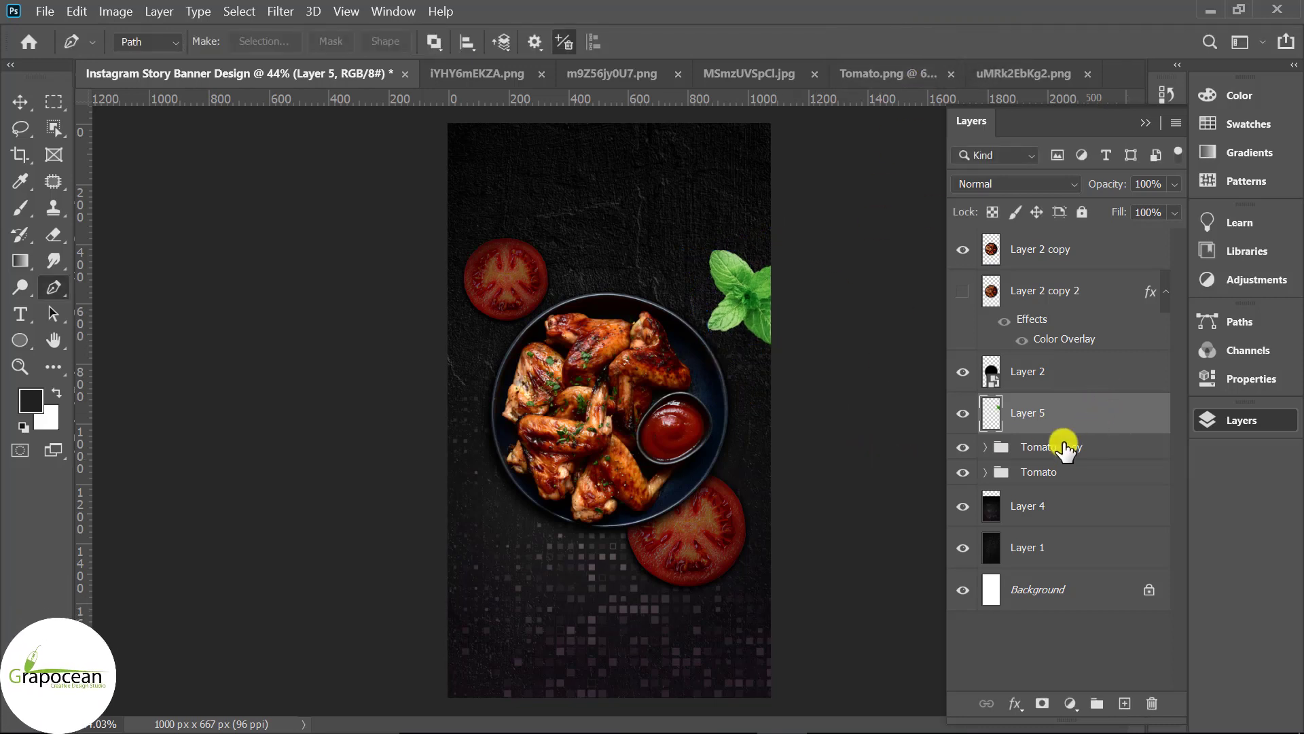
key("ctrl+j")
Apply a Motion Blur to mint Layer 5 and duplicate the layer.
left_click(1042, 455)
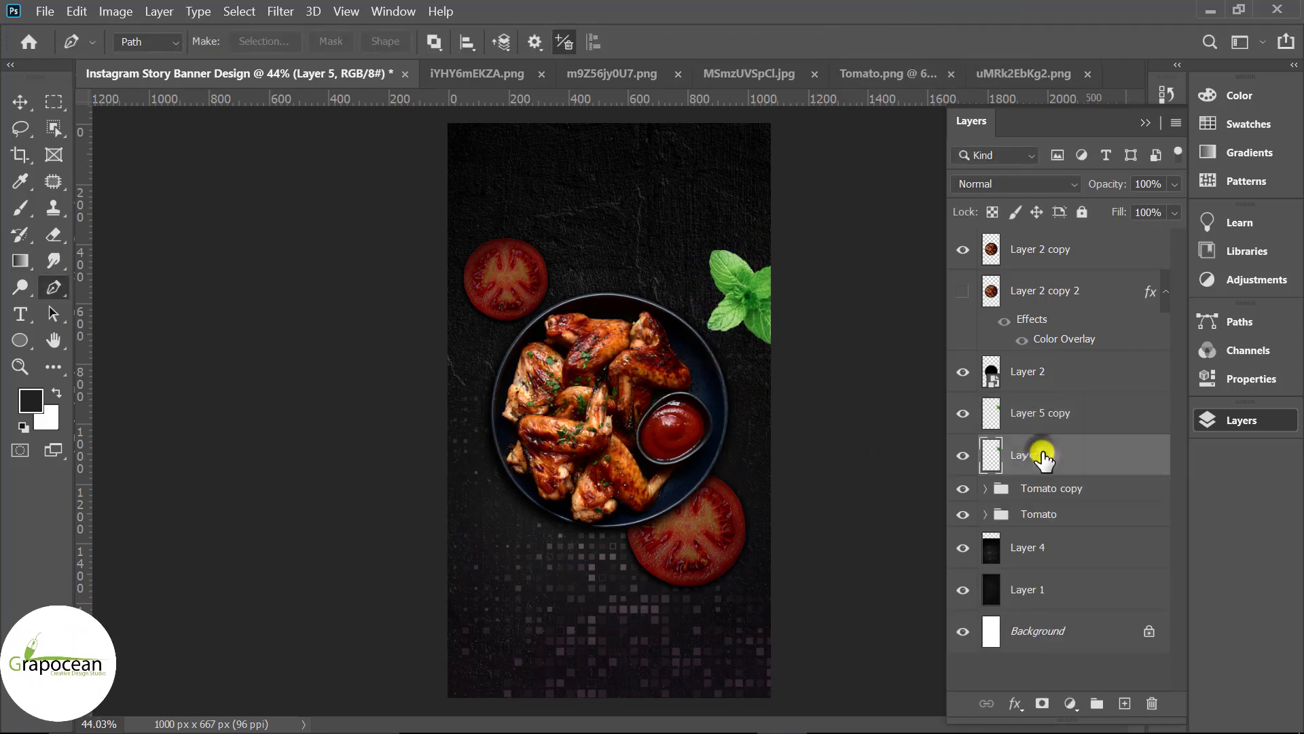
left_click(279, 12)
mouse_move(291, 224)
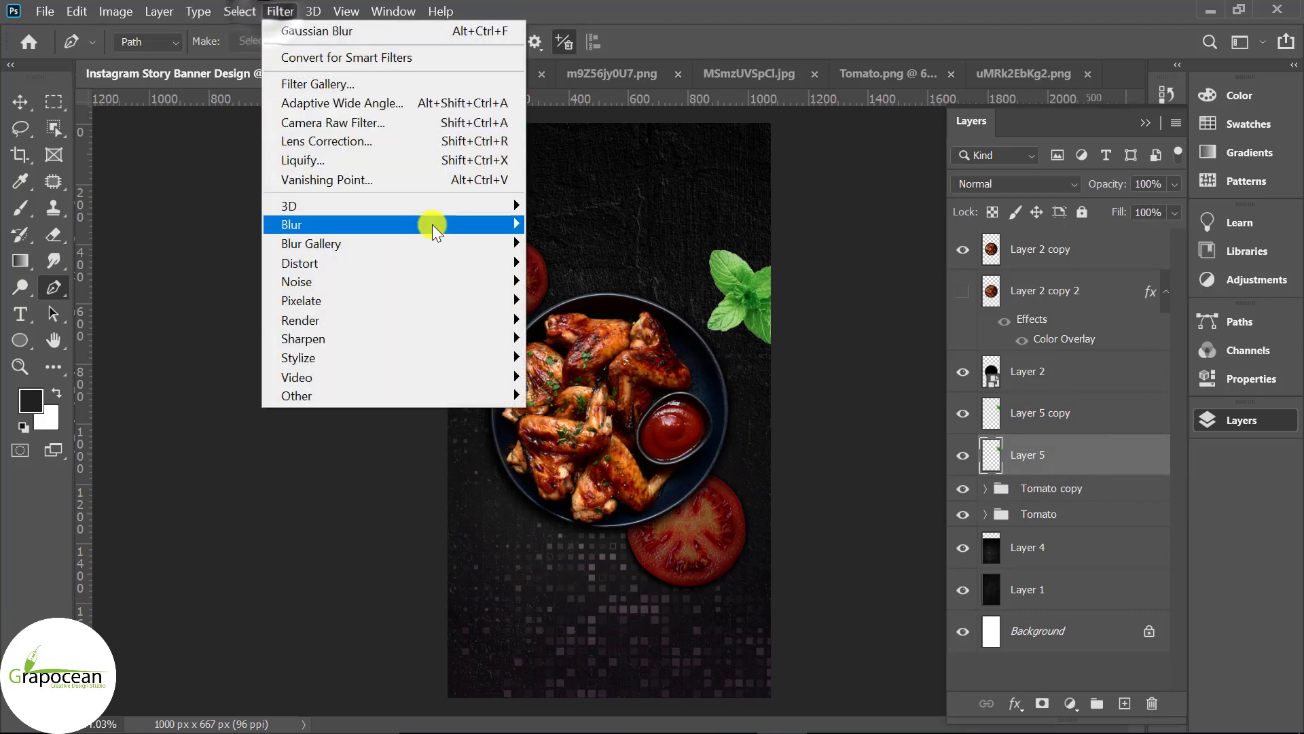
left_click(615, 339)
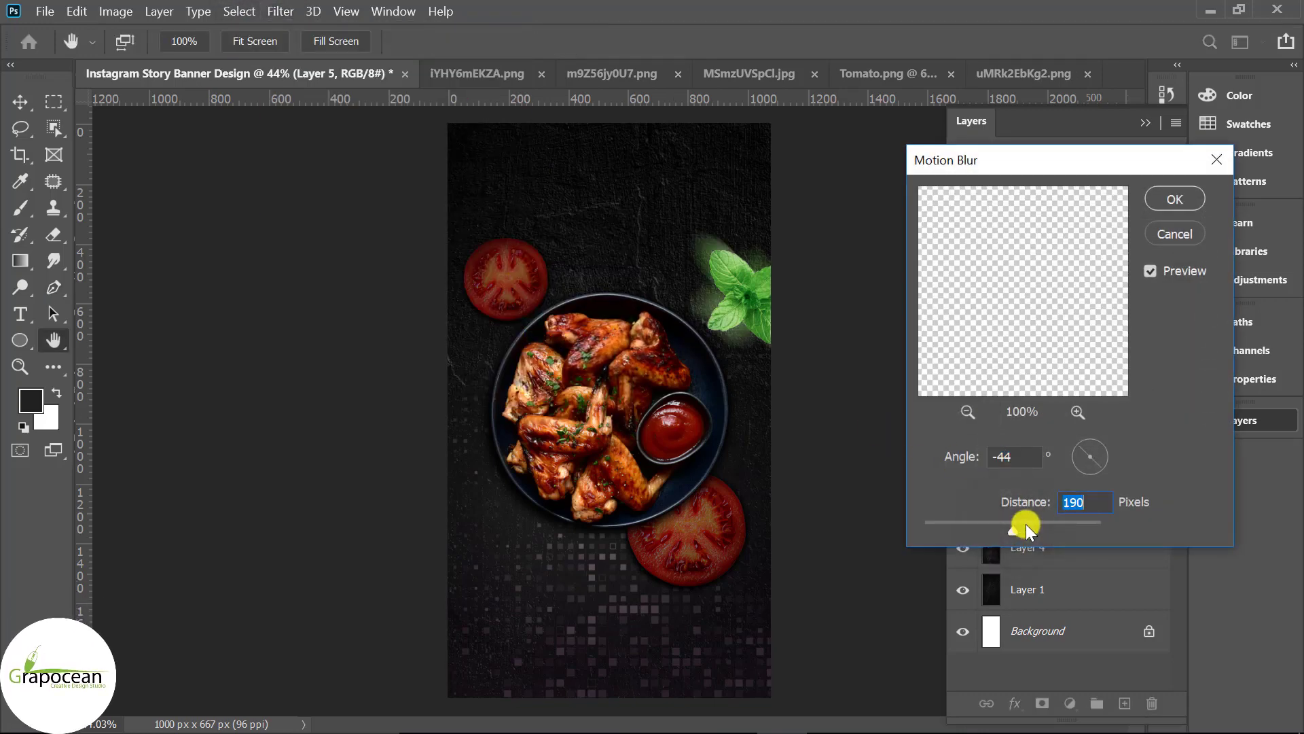
left_click(1175, 199)
scroll(781, 333, "up", 3)
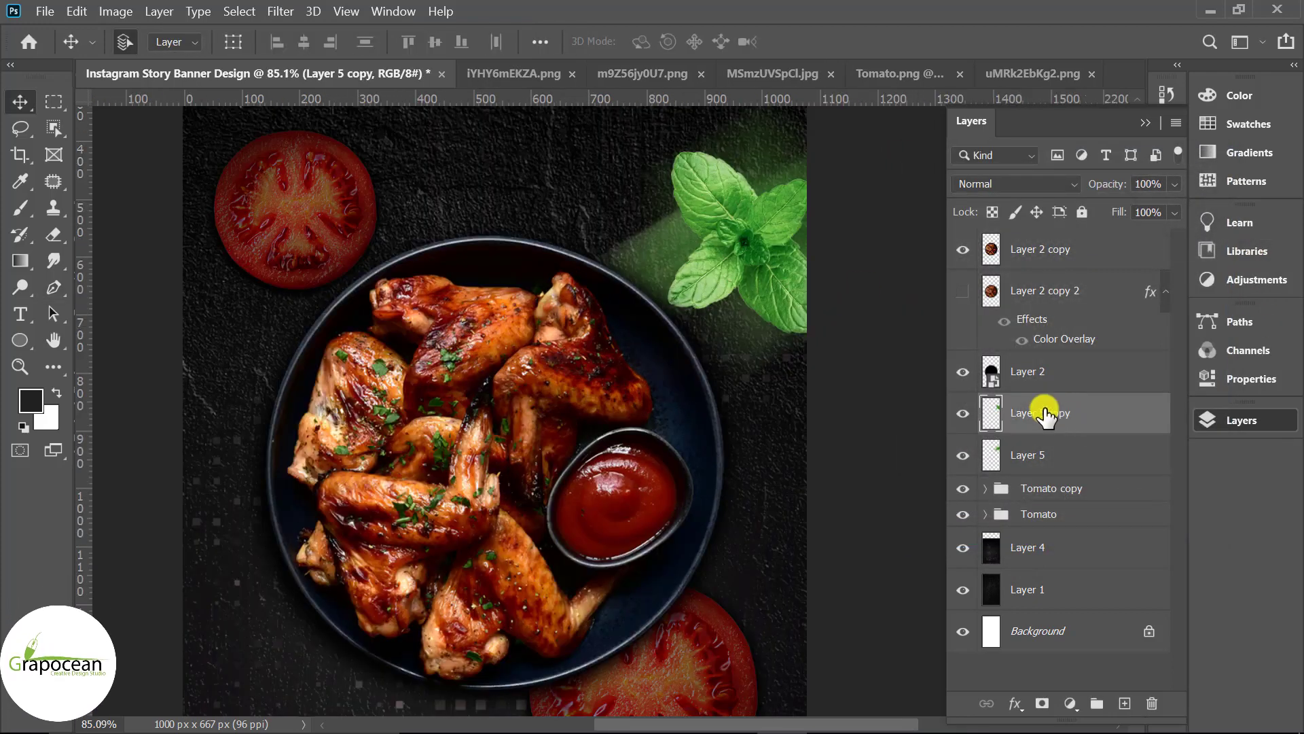
key("ctrl+j")
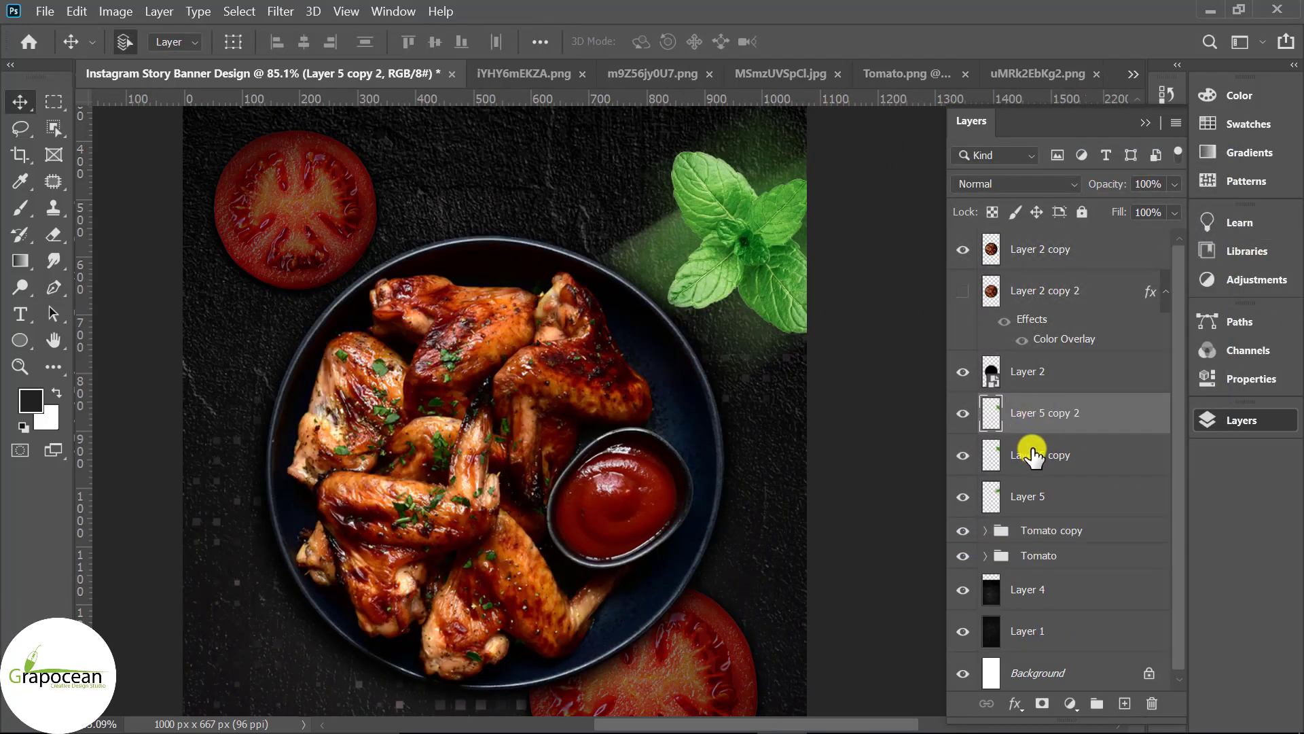
Give the lower mint copy a black Color Overlay layer style.
left_click(1032, 453)
left_click(284, 15)
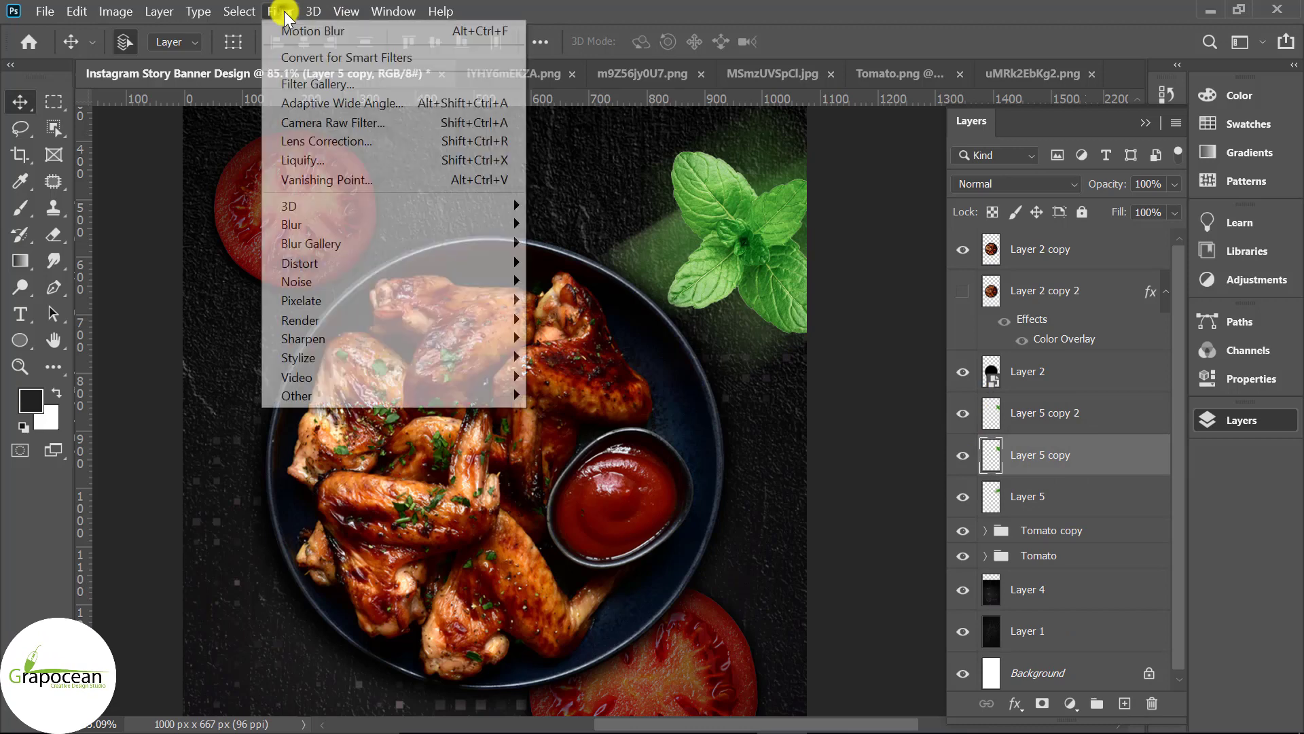
right_click(1115, 443)
left_click(929, 38)
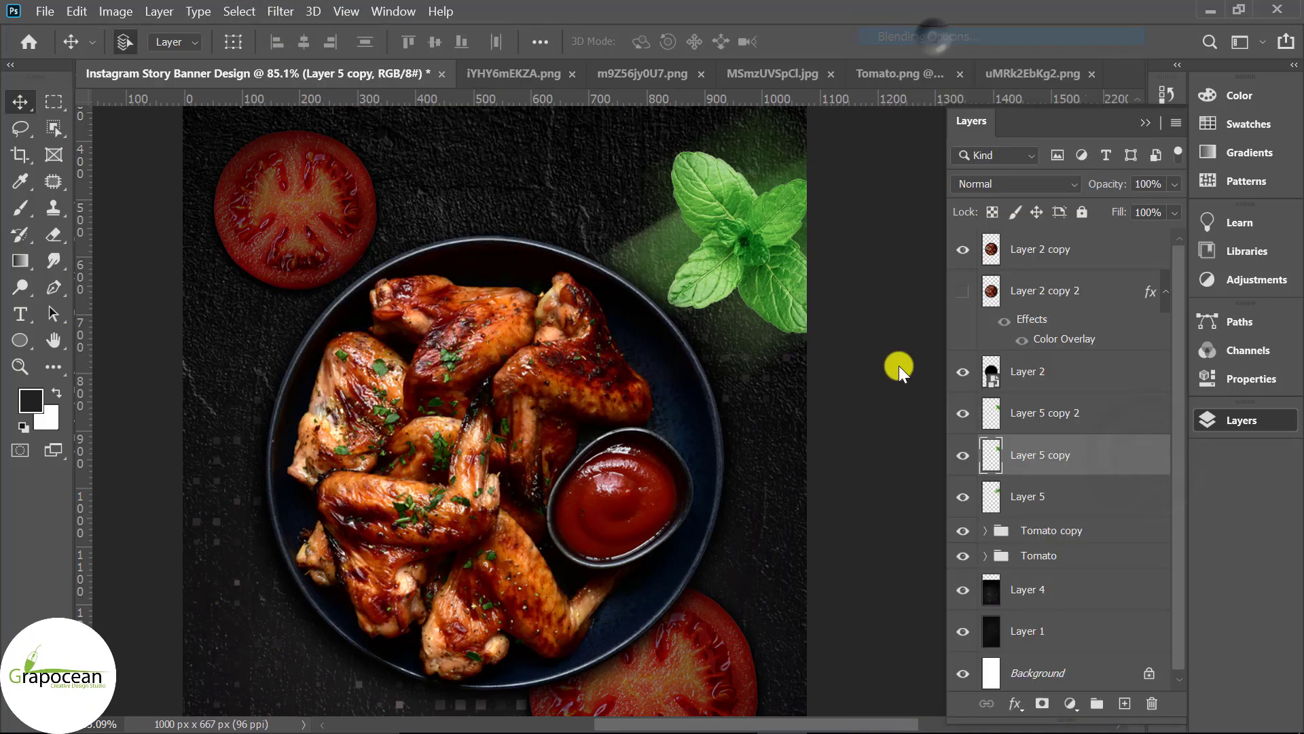
left_click(563, 515)
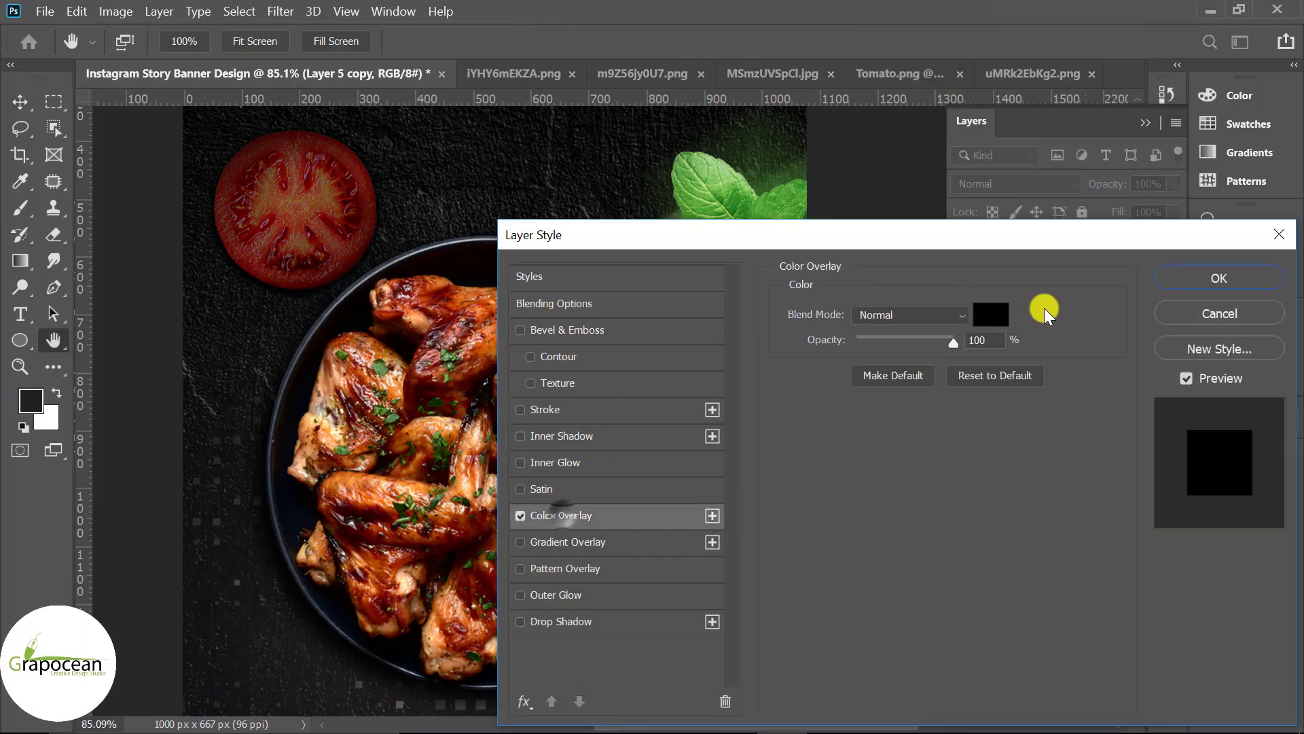
left_click_drag(1039, 231, 833, 424)
left_click(1012, 471)
key("v")
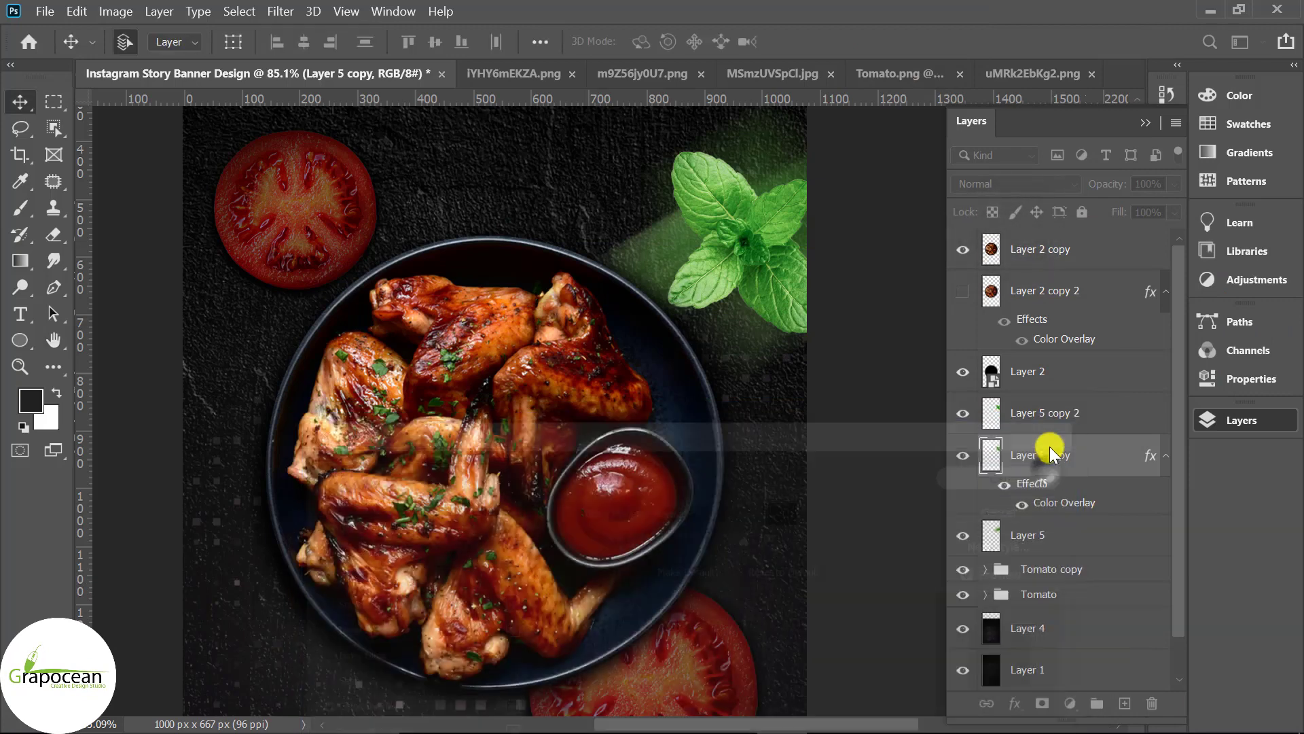
Stretch, skew and distort the black mint copy into a slanted shadow.
left_click(84, 13)
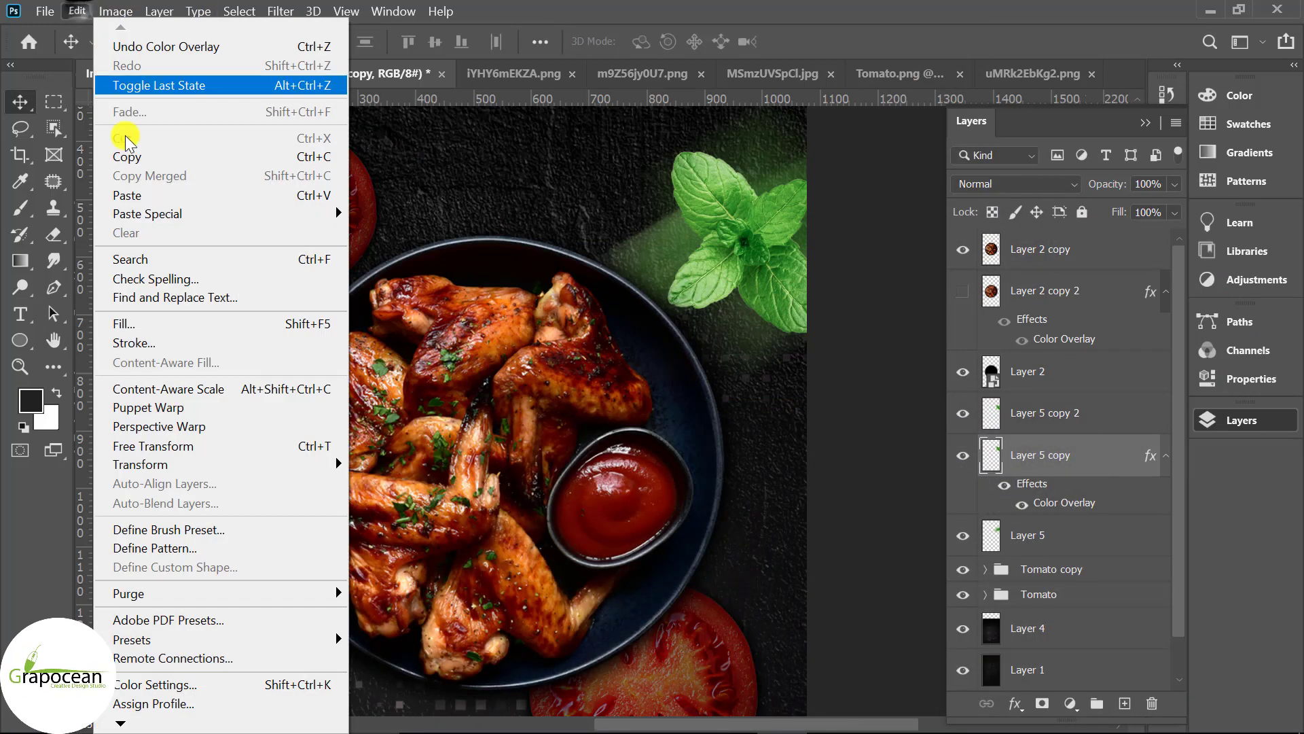
left_click(218, 448)
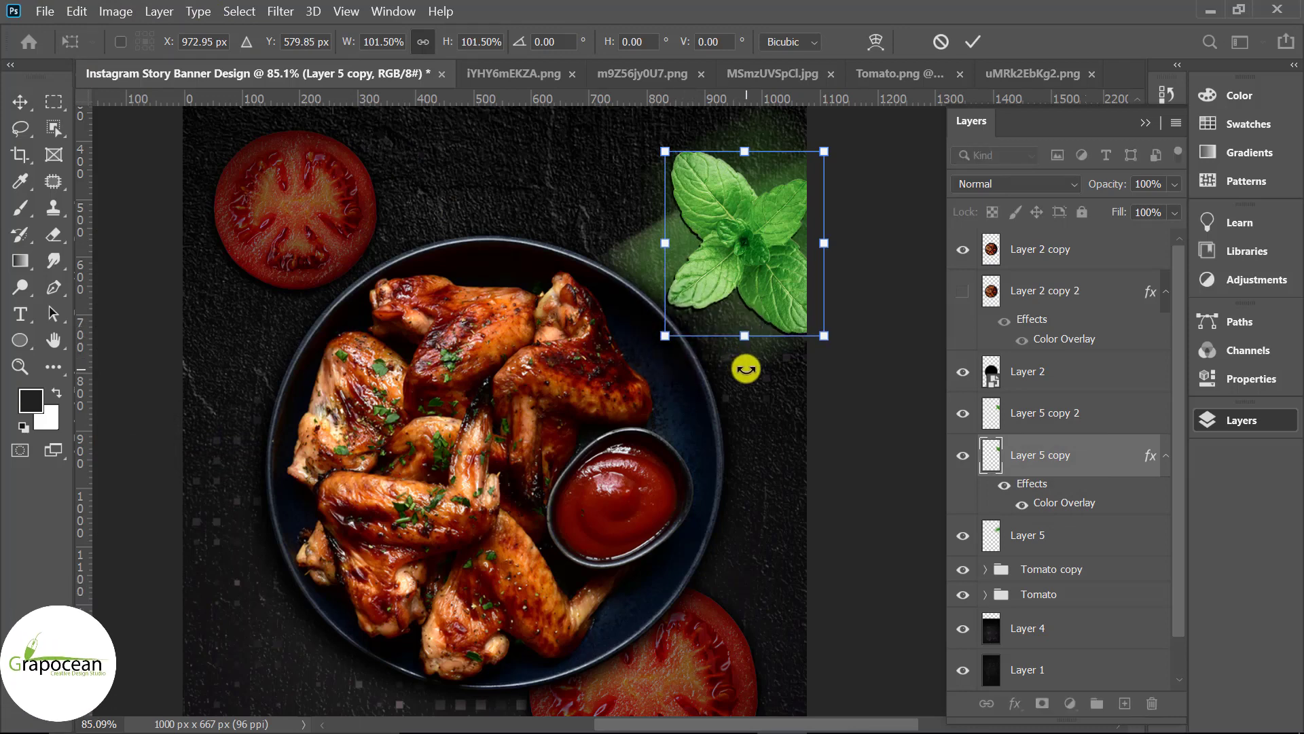
scroll(745, 367, "up", 2)
left_click_drag(642, 331, 643, 344)
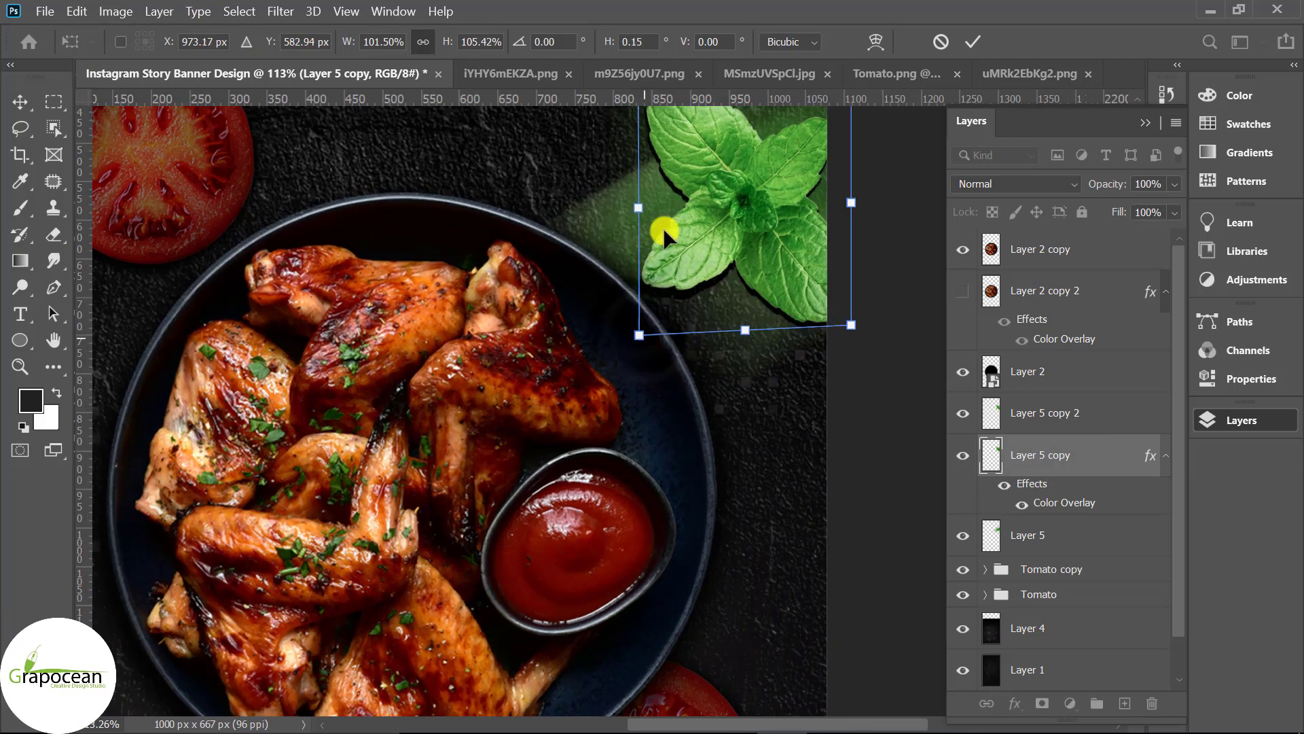
scroll(666, 241, "down", 2)
left_click_drag(654, 141, 650, 151)
left_click_drag(830, 329, 801, 324)
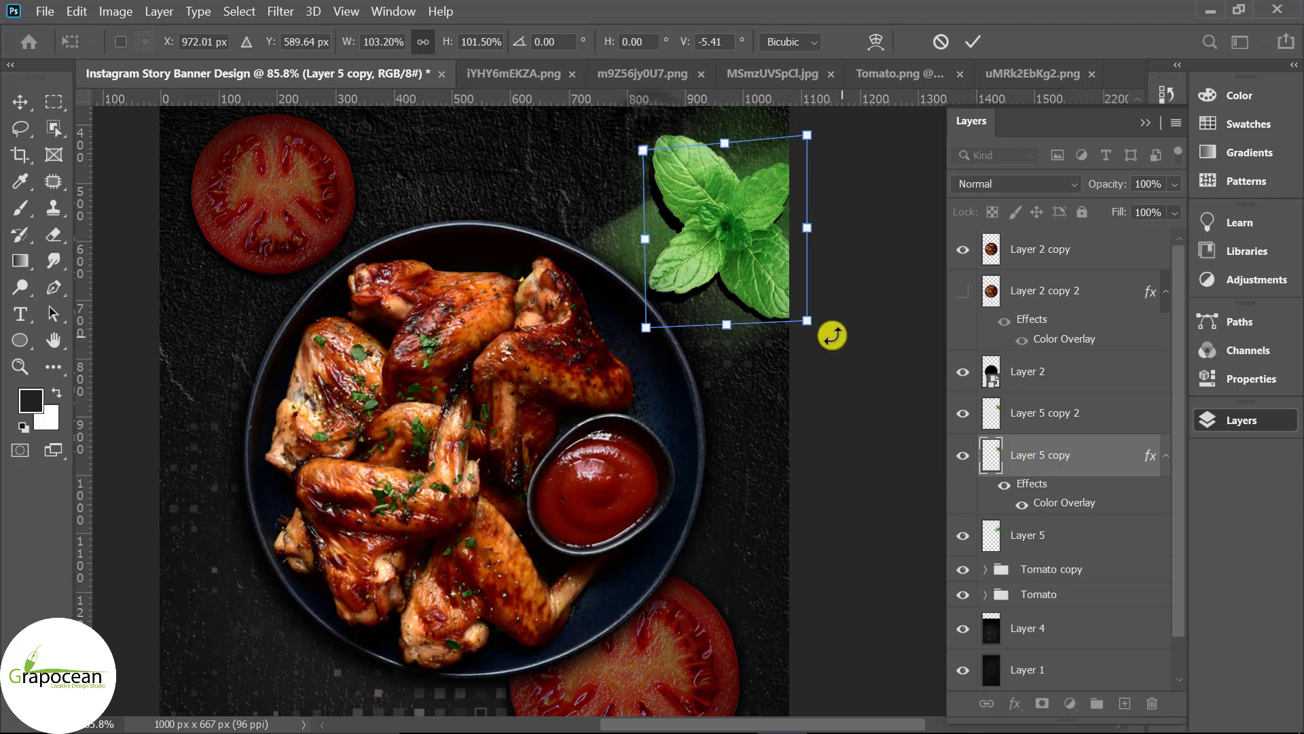
left_click(973, 41)
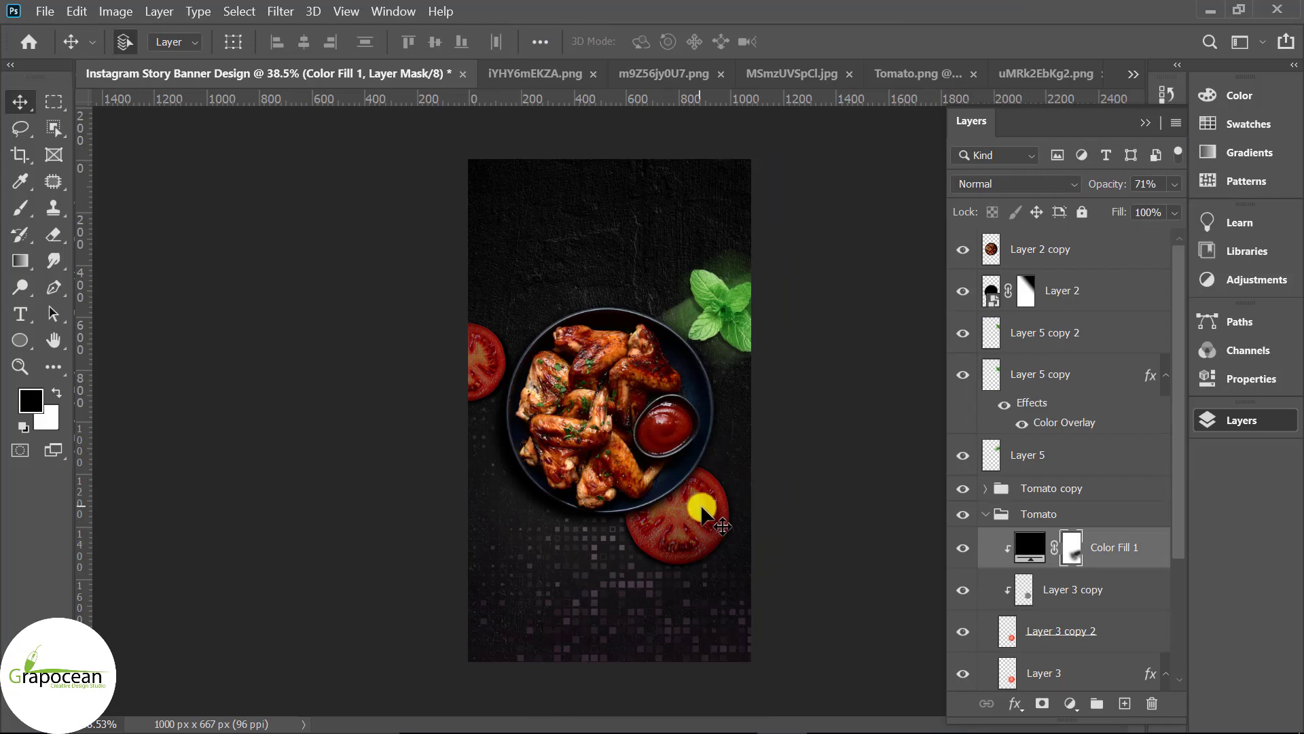
Bring the potato into the story banner as the top layer, below the plate.
left_click(529, 73)
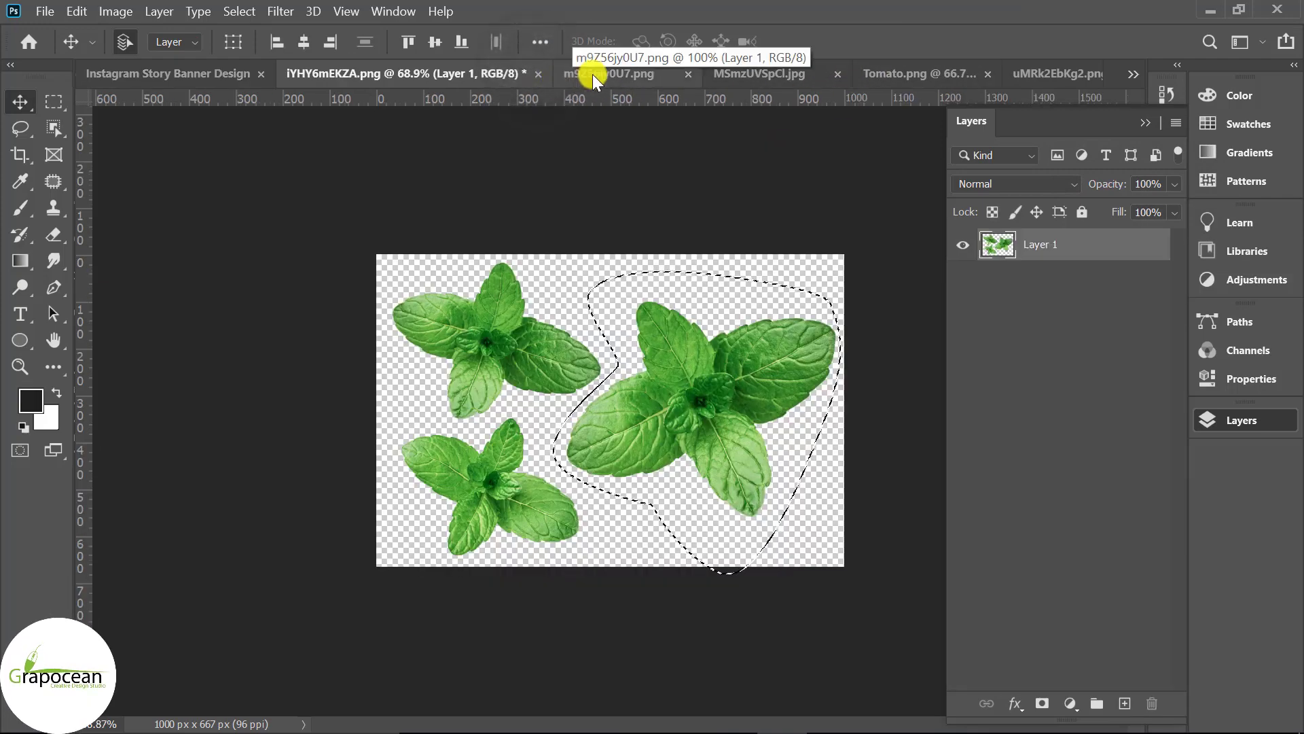
left_click(539, 74)
left_click(803, 307)
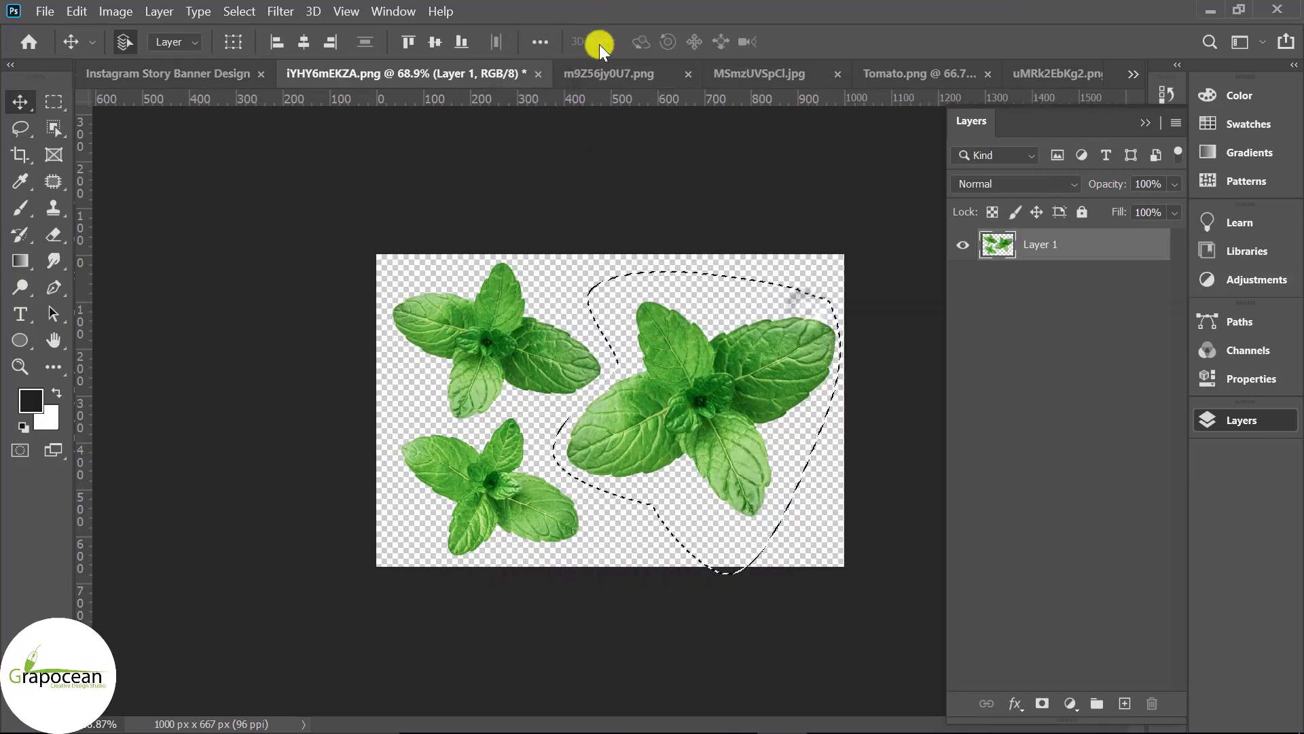
left_click(609, 80)
left_click(753, 71)
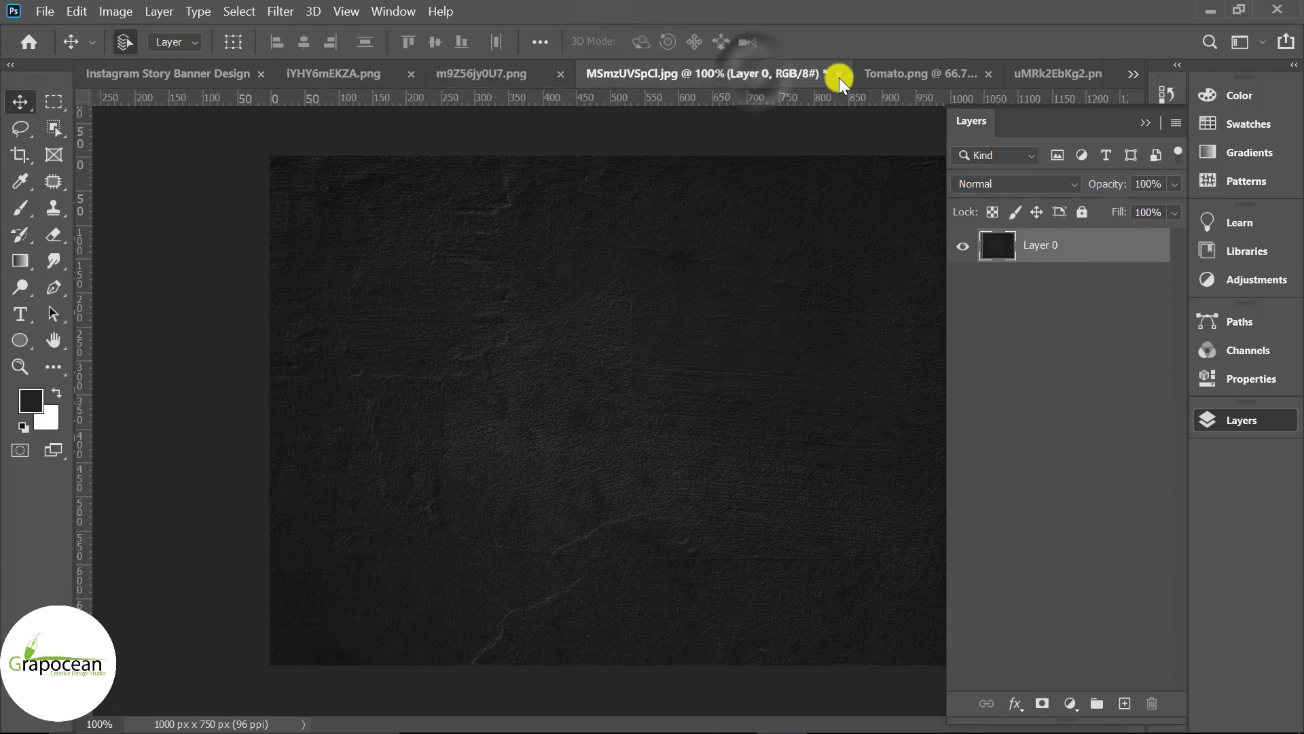
left_click(890, 72)
left_click(1057, 72)
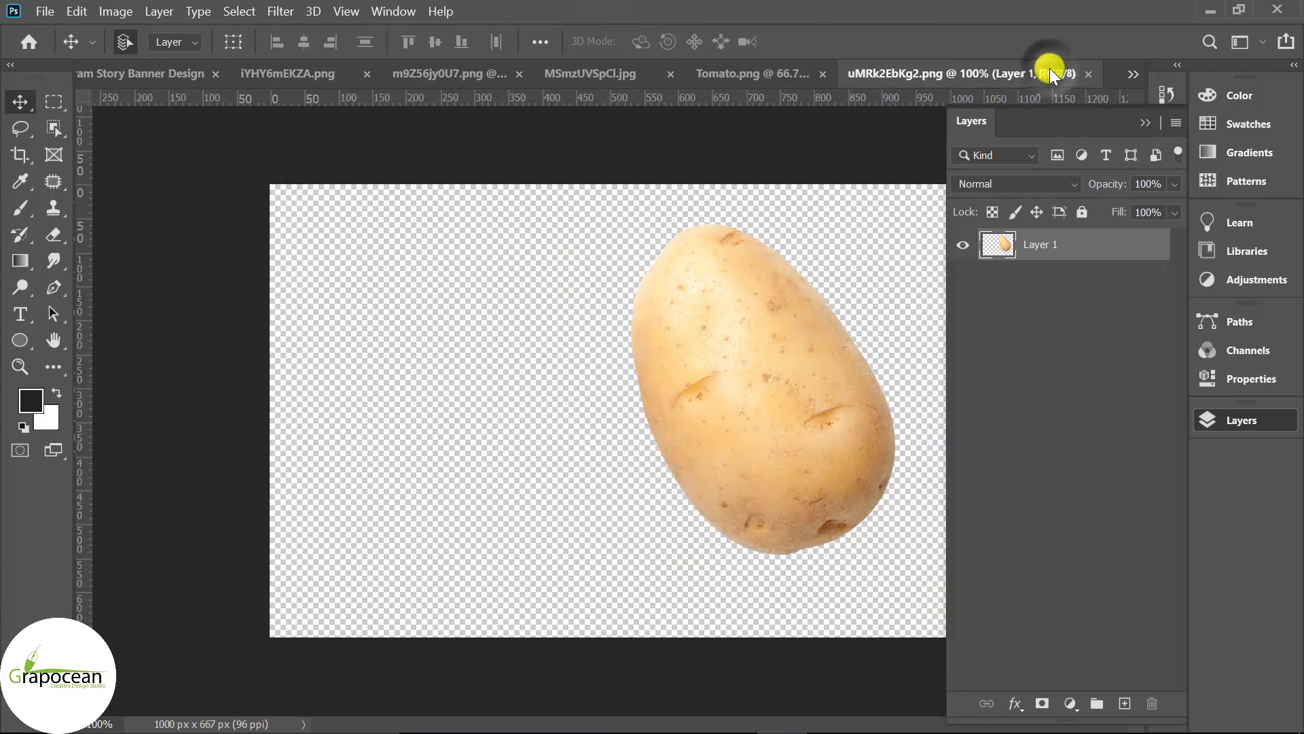
left_click_drag(724, 280, 617, 564)
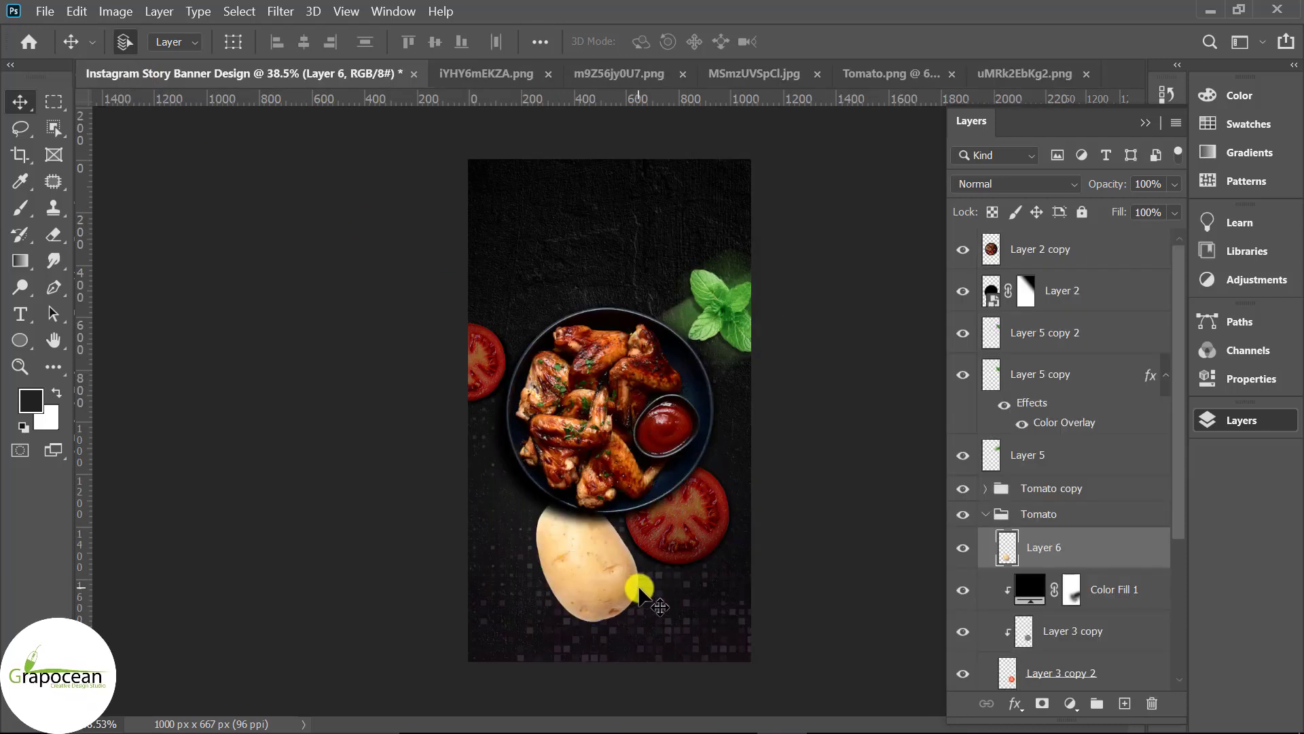
left_click_drag(1090, 554, 1091, 238)
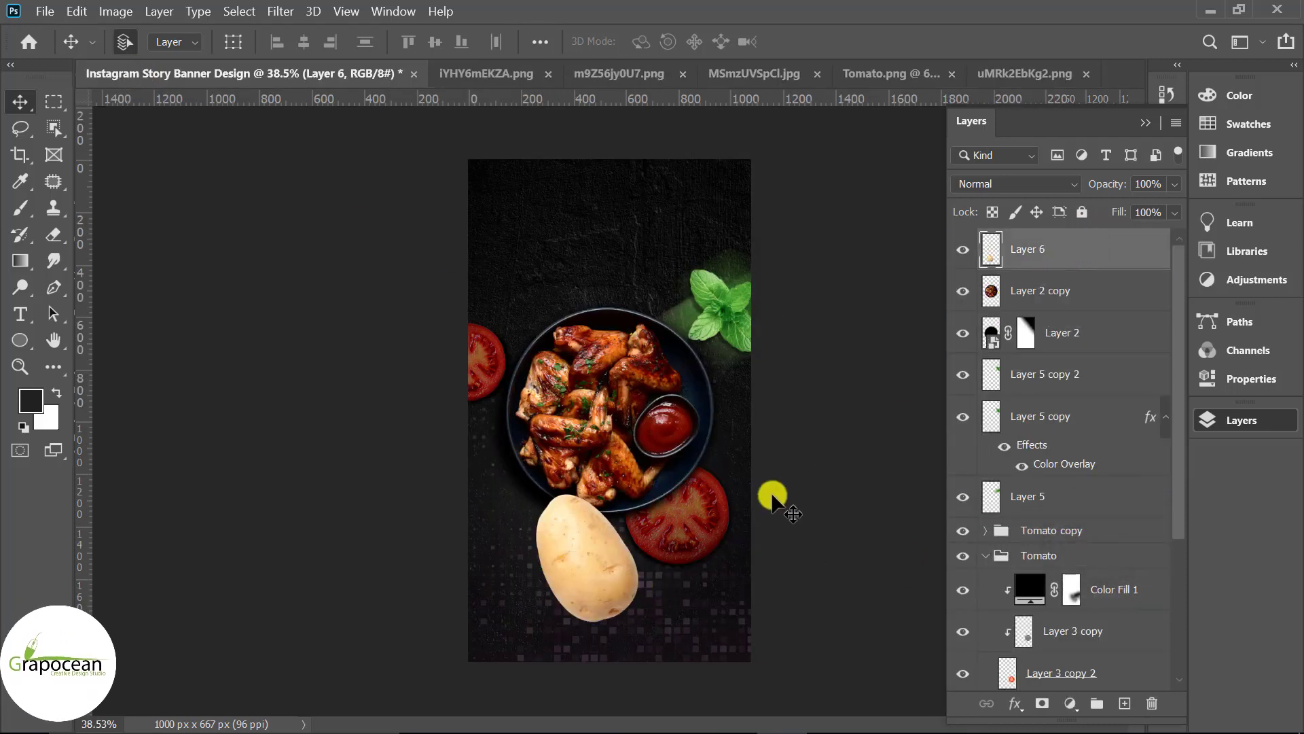
left_click_drag(549, 588, 623, 587)
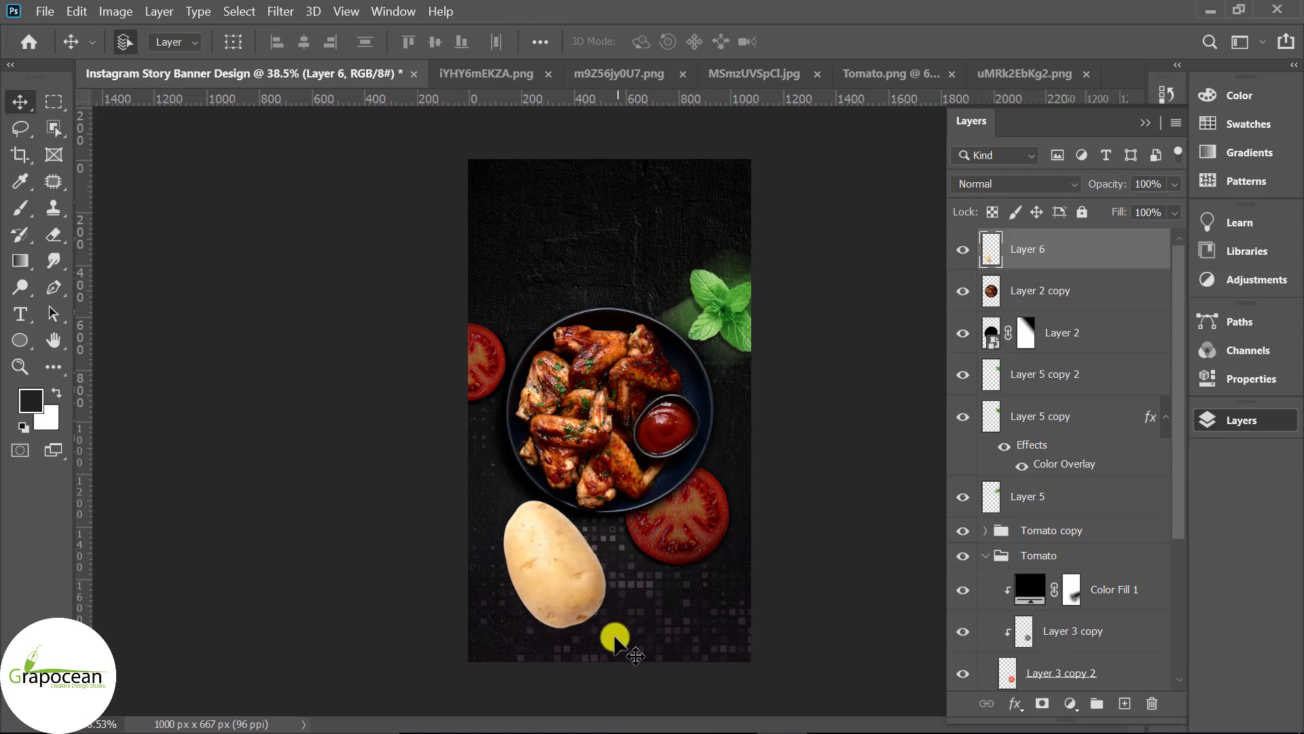
Tilt the potato about 18 degrees, move it up-left and scale it to about 87%.
key("ctrl+t")
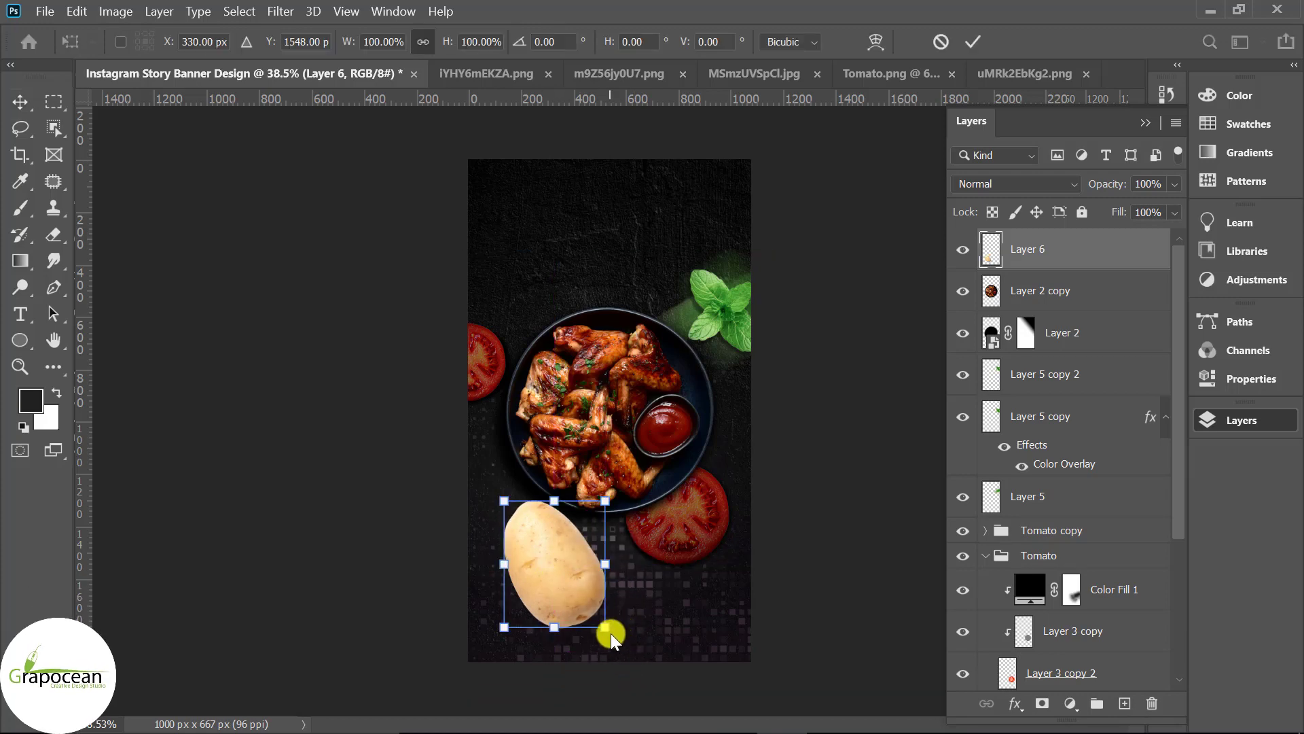
scroll(609, 631, "up", 2)
left_click_drag(620, 666, 625, 638)
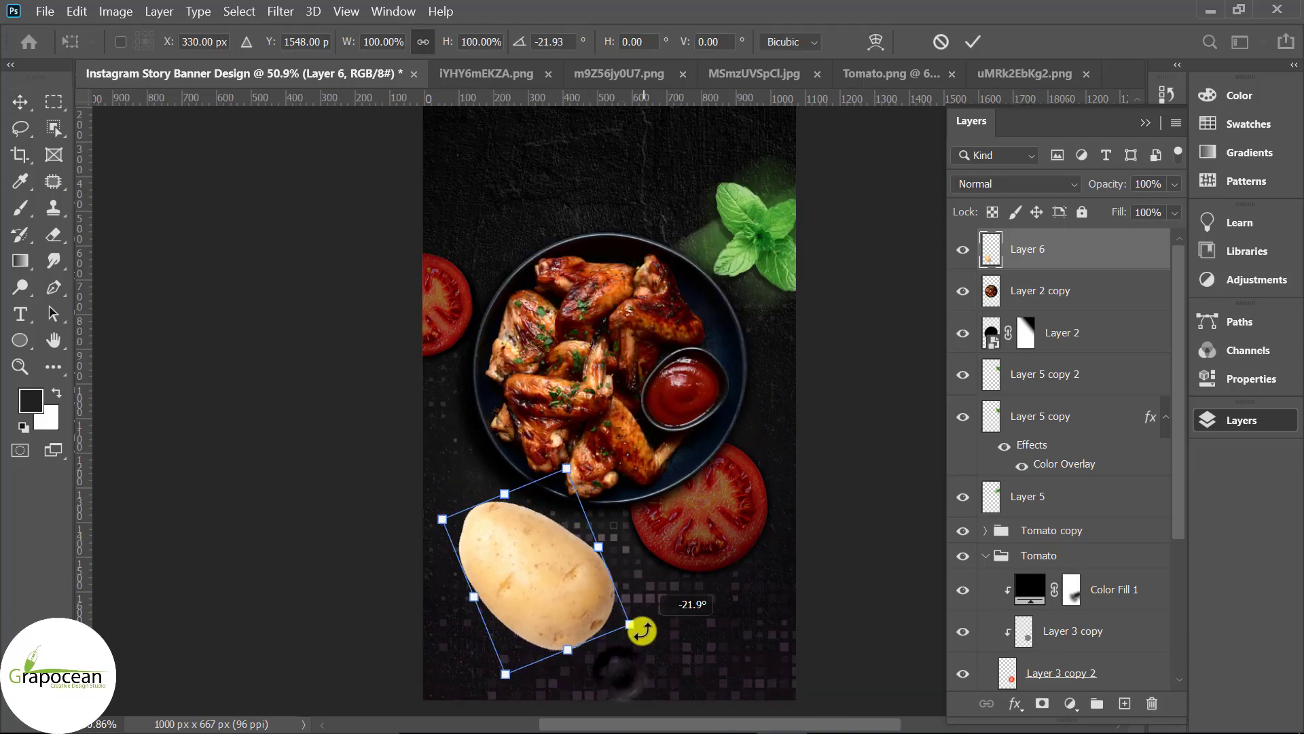
left_click_drag(559, 609, 536, 598)
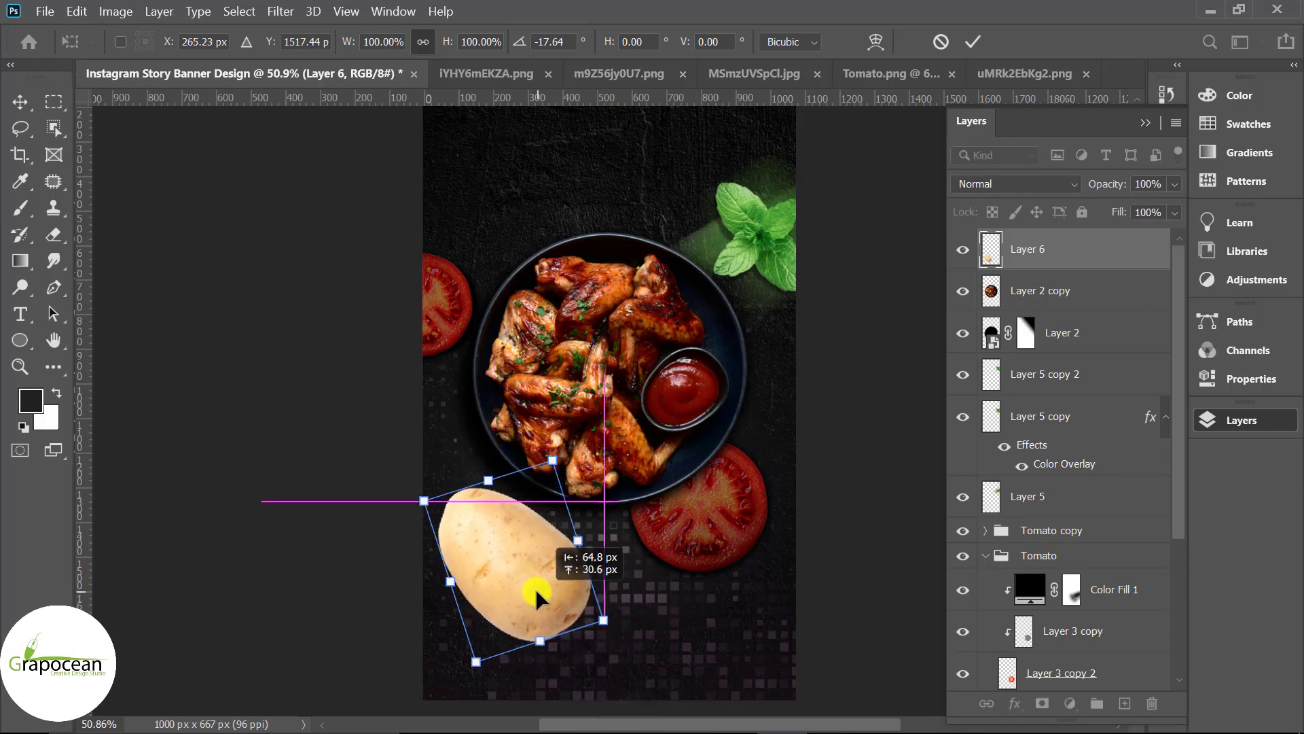
left_click_drag(604, 625, 534, 605)
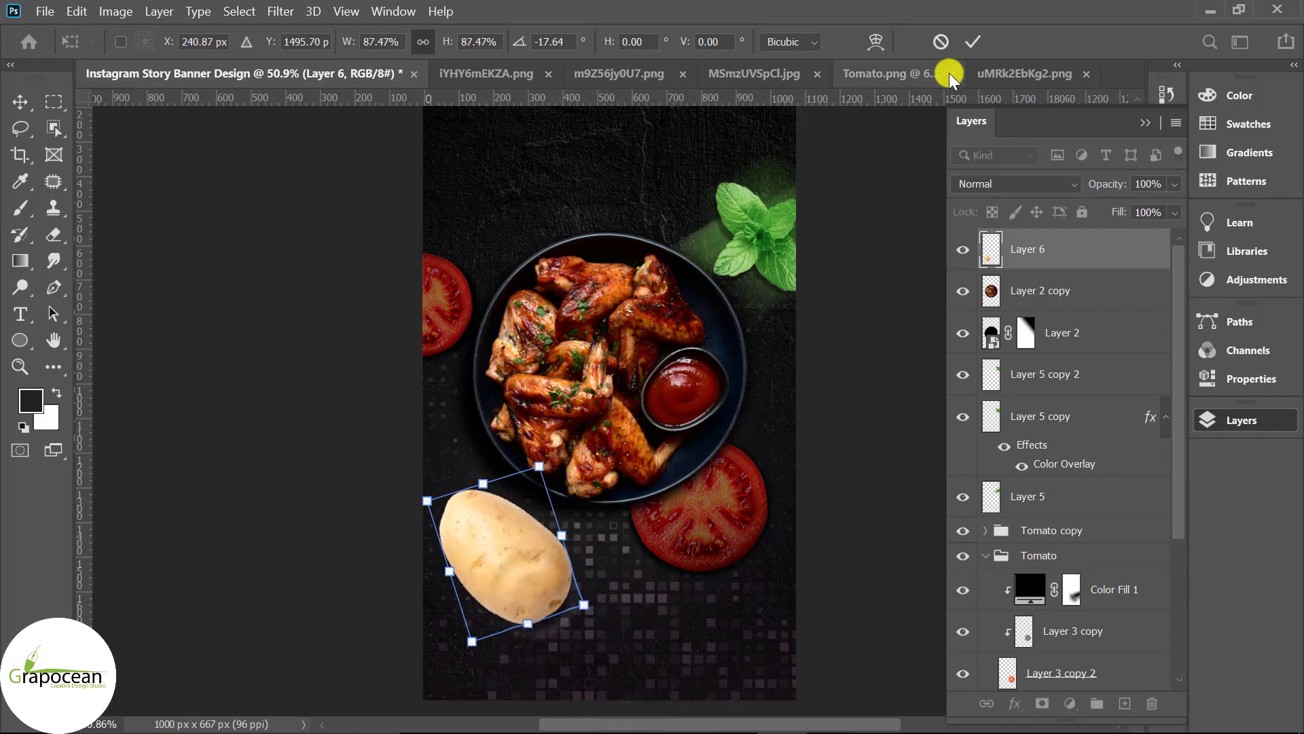
left_click(972, 43)
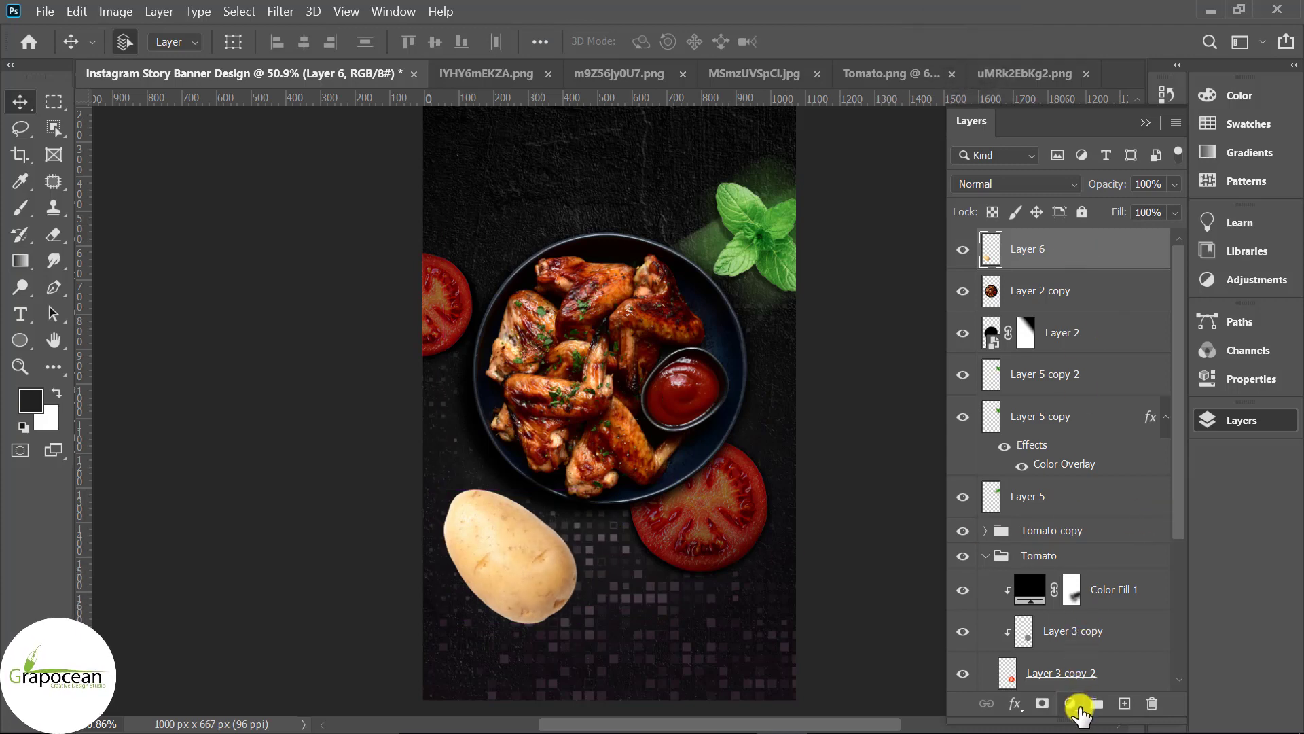
Add a Levels adjustment with midtones 0.25 and whites 228.
left_click(1078, 706)
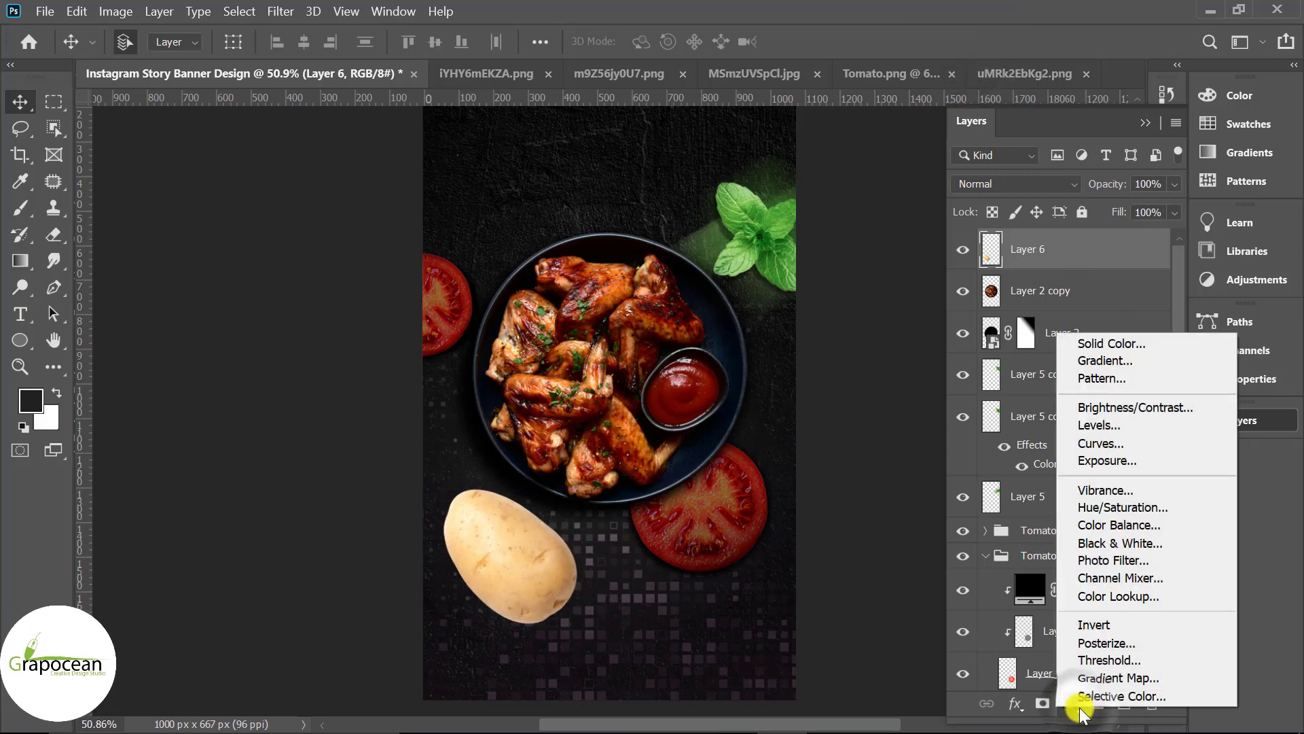
left_click(1139, 425)
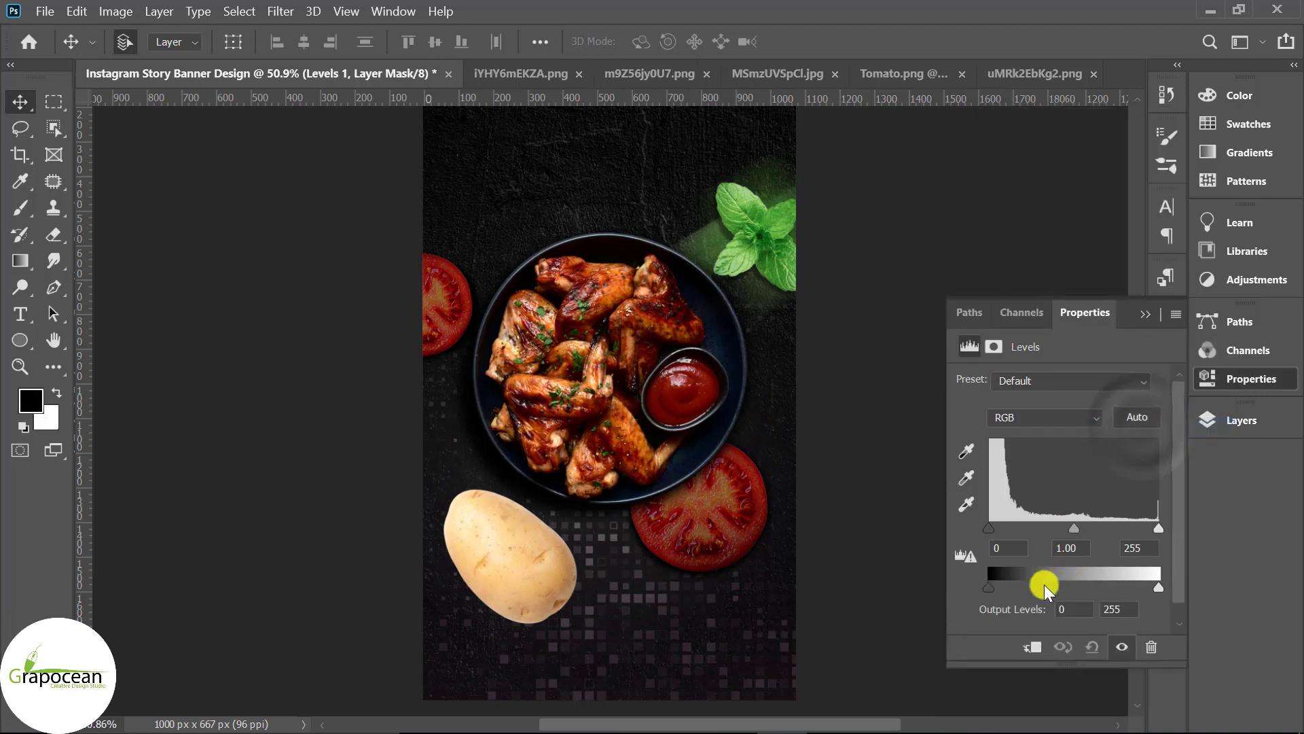
left_click_drag(988, 528, 1155, 533)
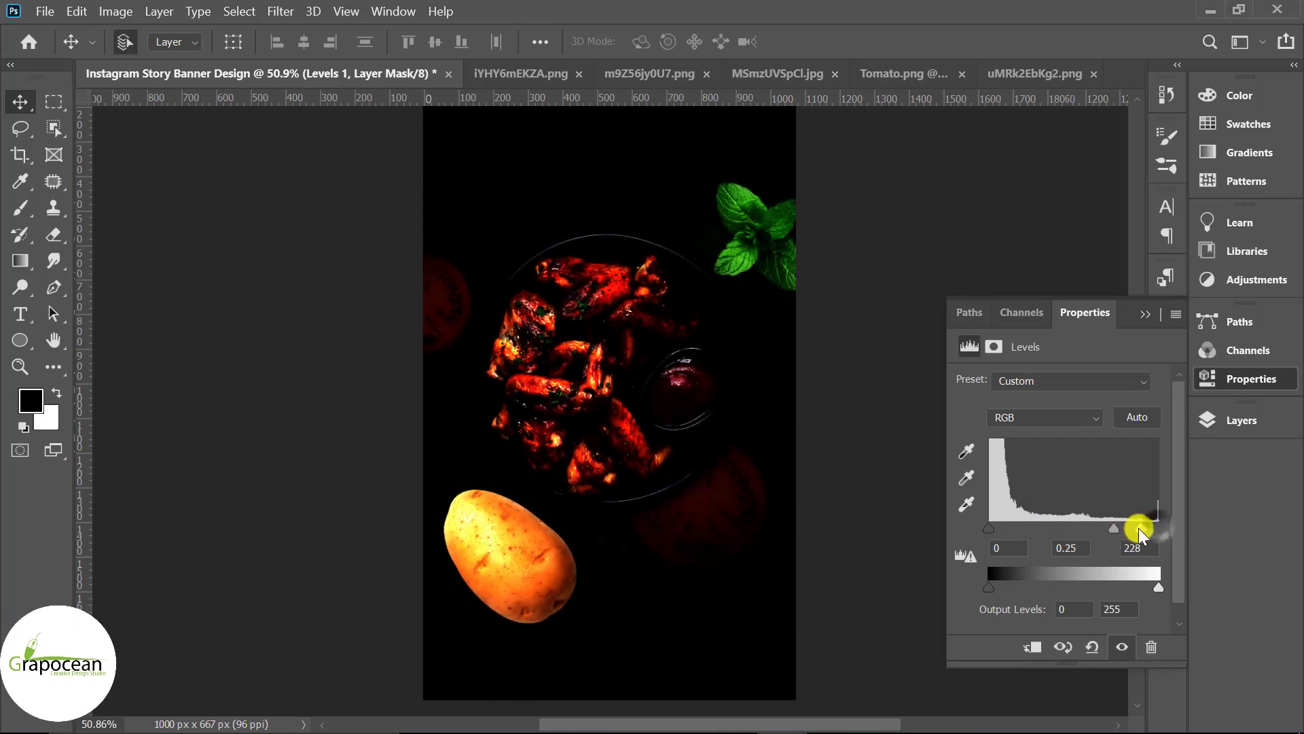
left_click(1146, 315)
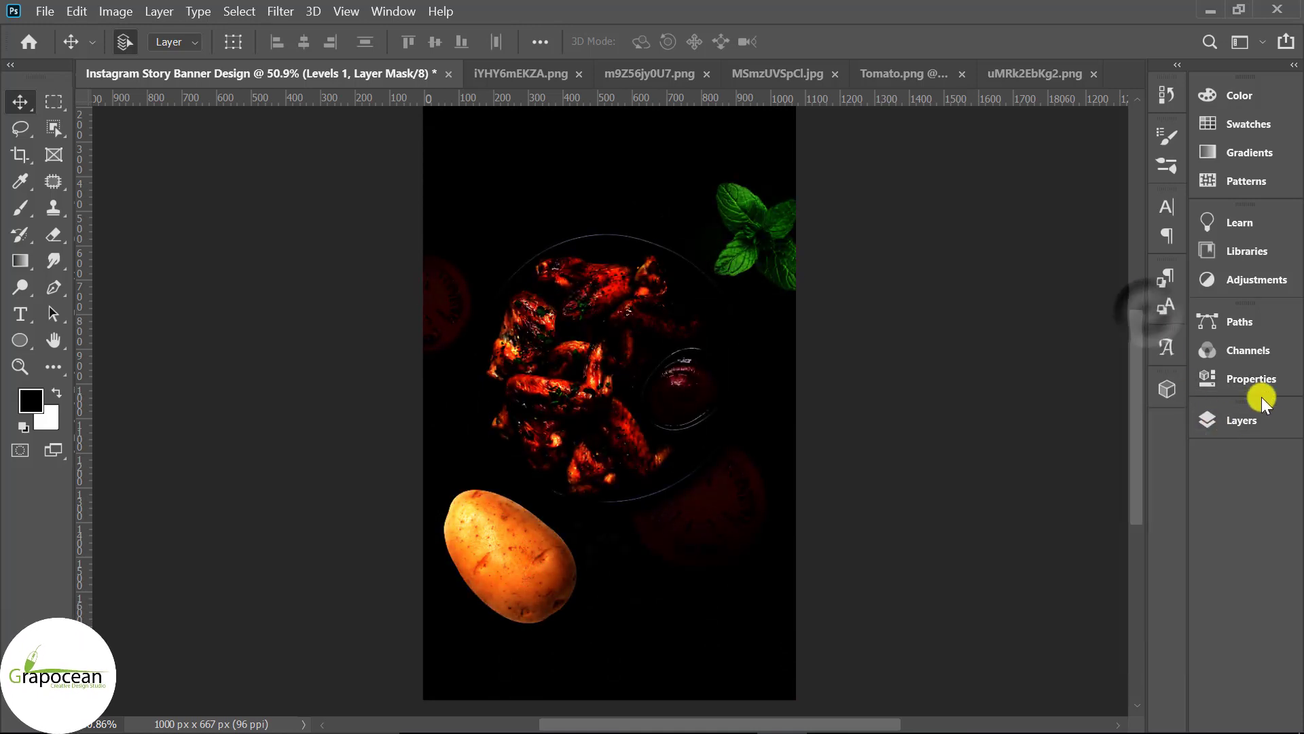
Clip the Levels adjustment to the potato's Layer 6 as a clipping mask.
left_click(1257, 420)
right_click(1092, 249)
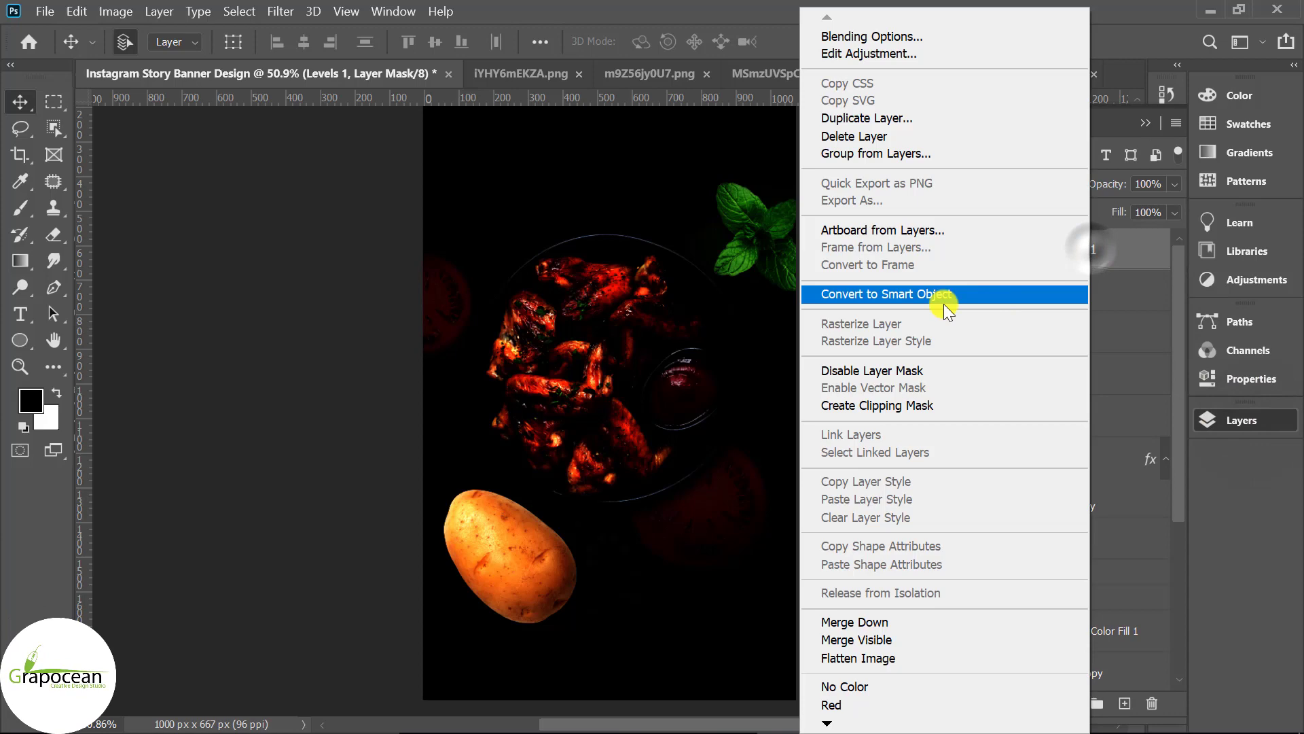
left_click(886, 405)
left_click(510, 579, "ctrl")
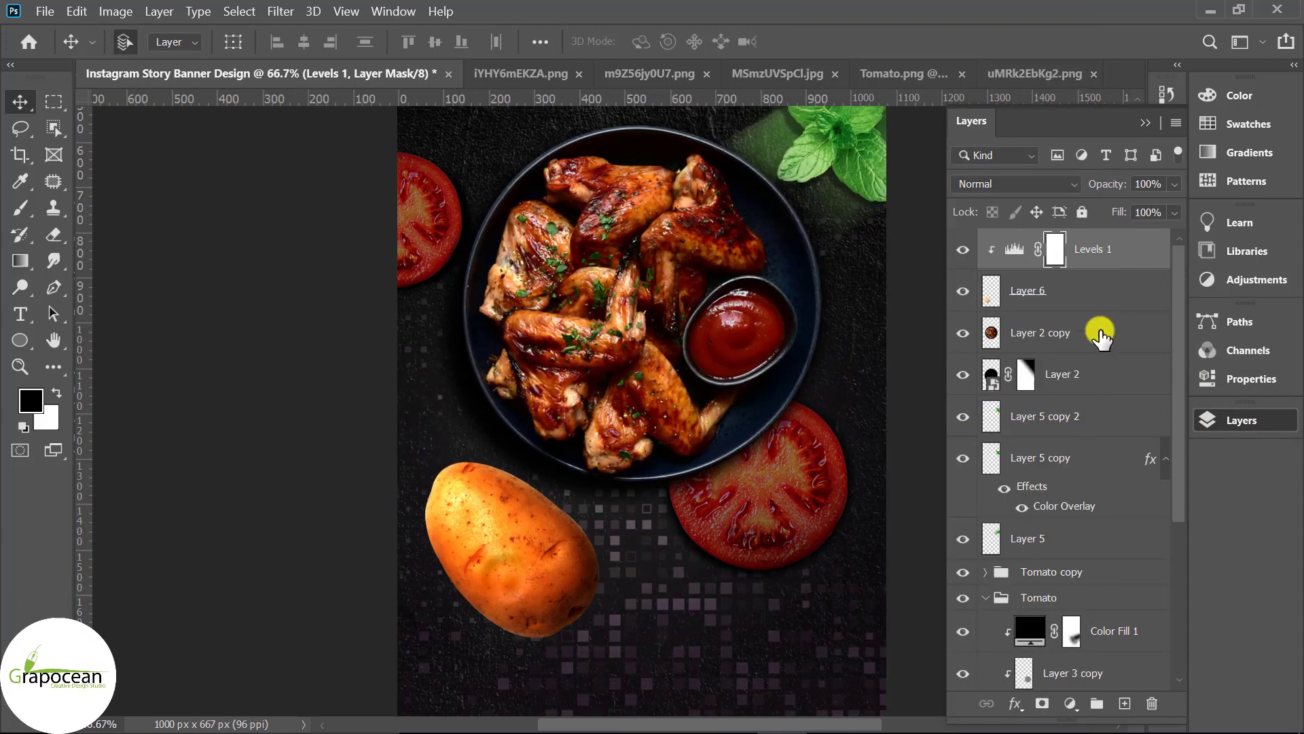
left_click(1070, 703)
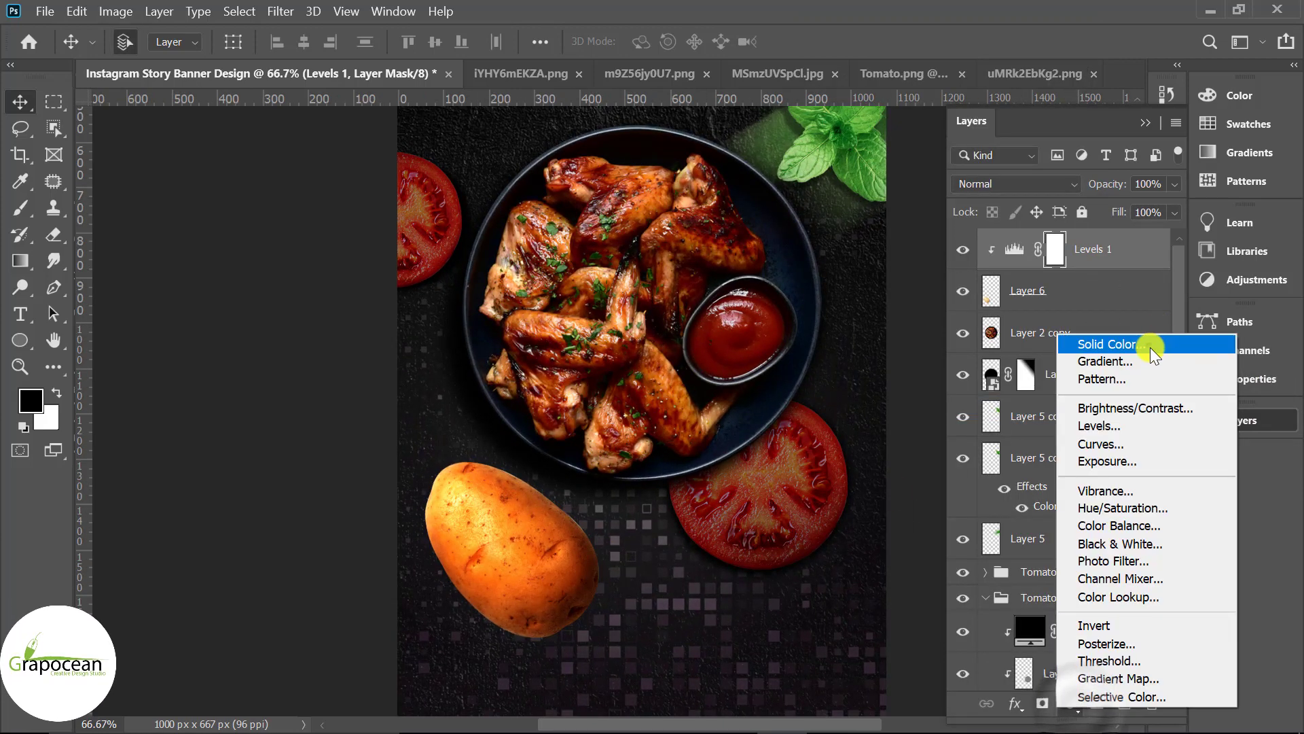
Add a black Color Fill clipped to the potato, blended in Color mode.
left_click(1153, 347)
mouse_move(658, 547)
left_mouse_down()
mouse_move(491, 595)
mouse_move(468, 621)
left_mouse_up()
left_click(883, 370)
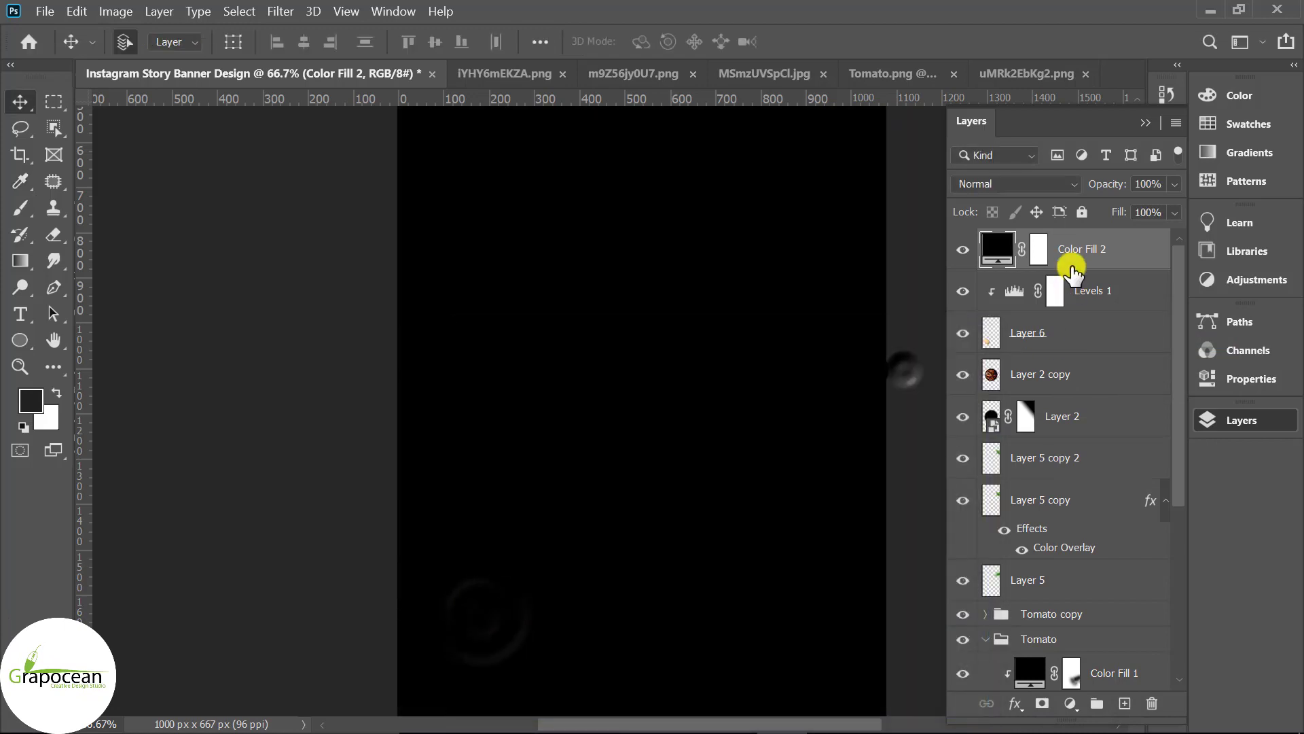
right_click(1073, 271)
left_click(883, 407)
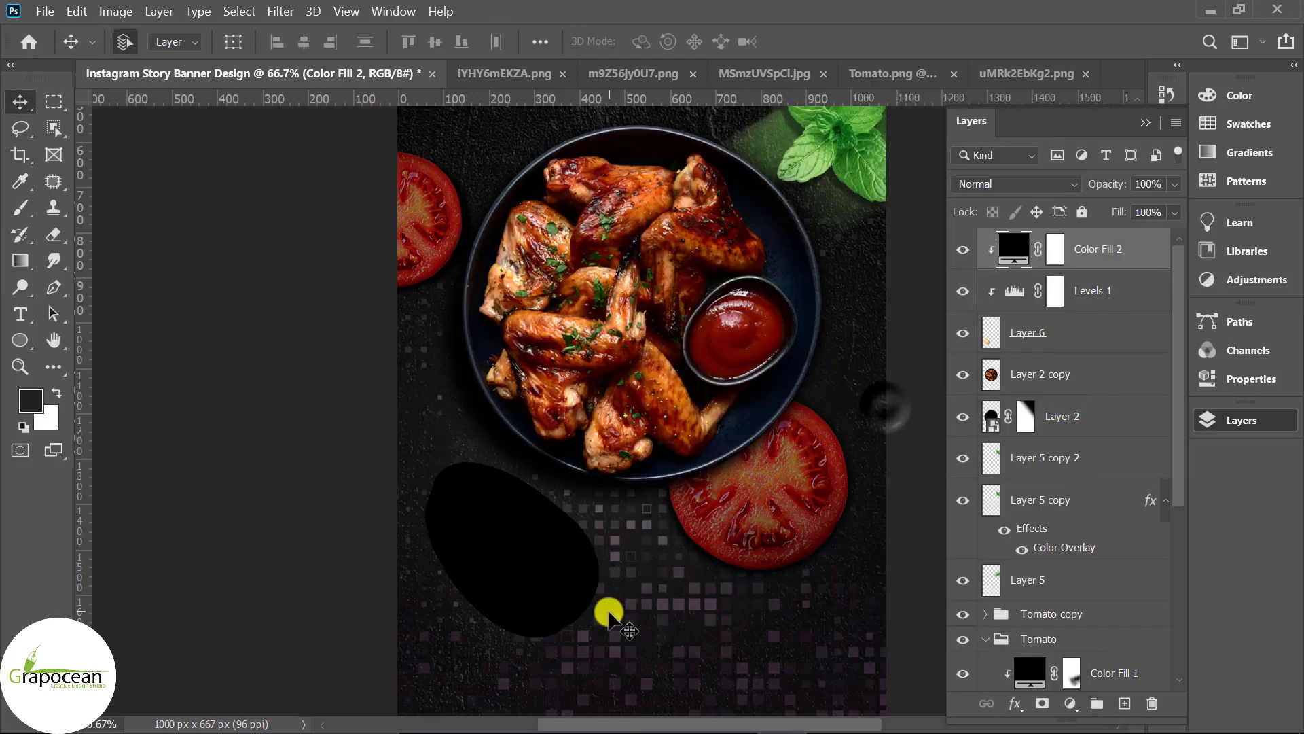
left_click(1031, 185)
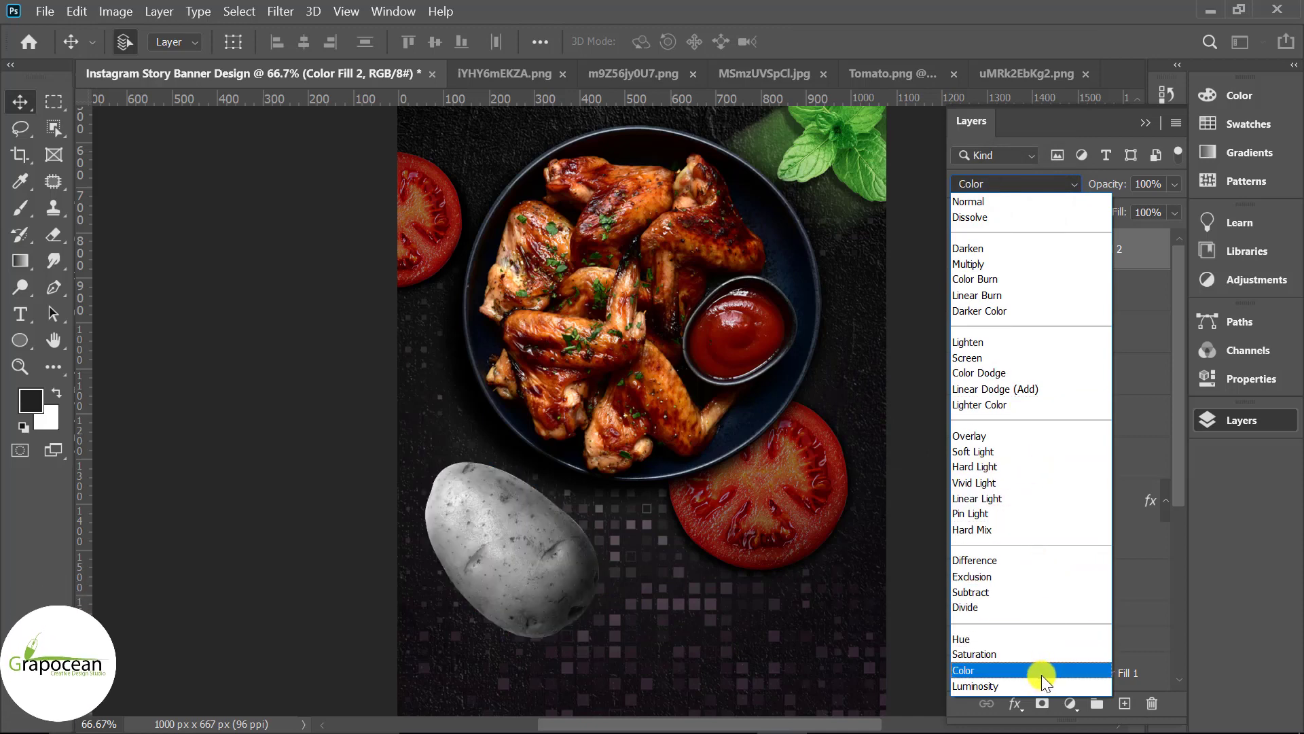
left_click(1005, 669)
Paint black on the Color Fill 2 mask over the potato to restore its natural colour.
left_click(1054, 249)
left_click(20, 208)
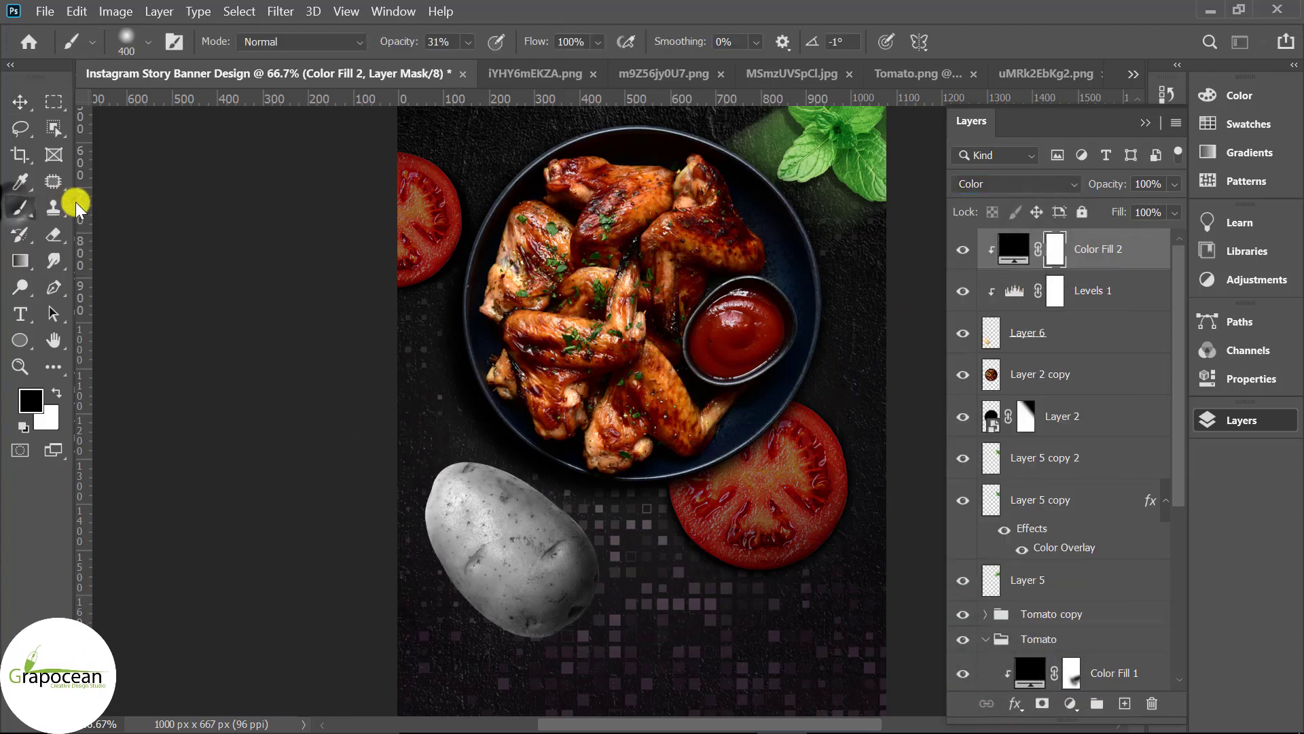
left_click_drag(573, 495, 645, 550)
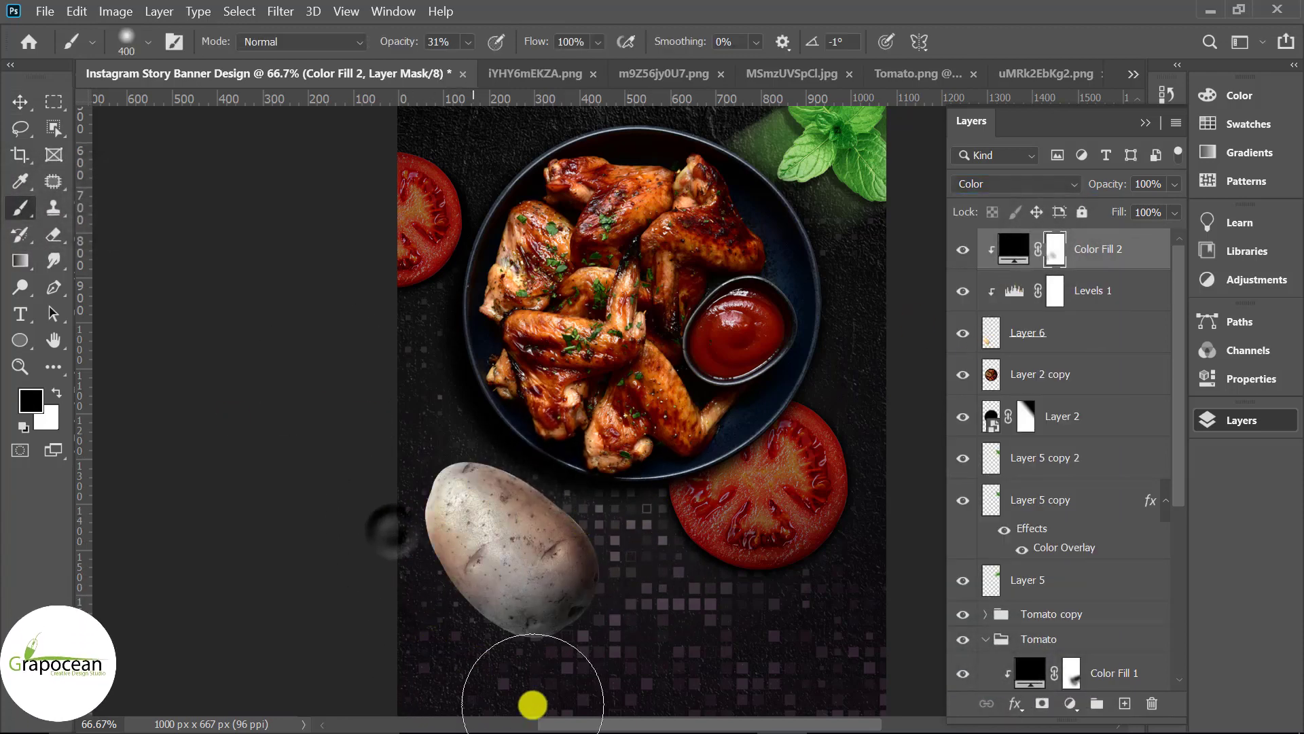
scroll(632, 634, "down", 2)
scroll(584, 659, "up", 2)
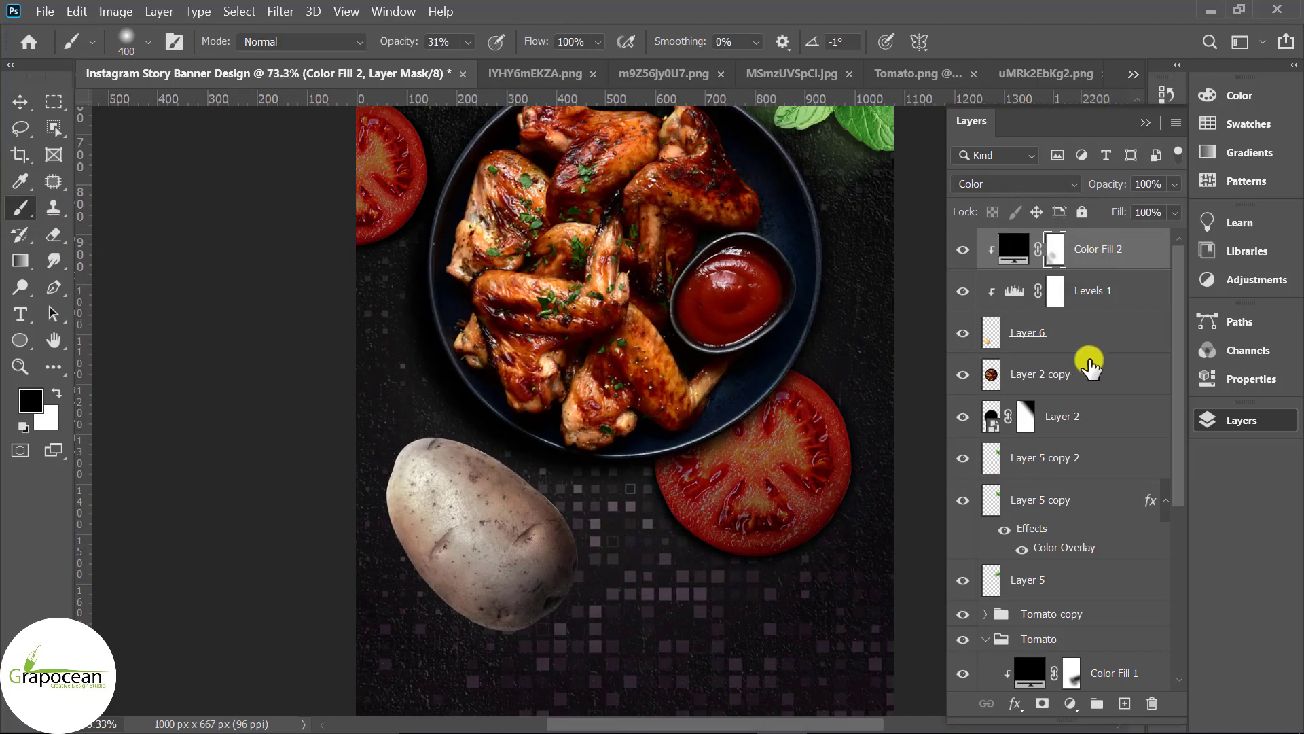
left_click(1070, 334)
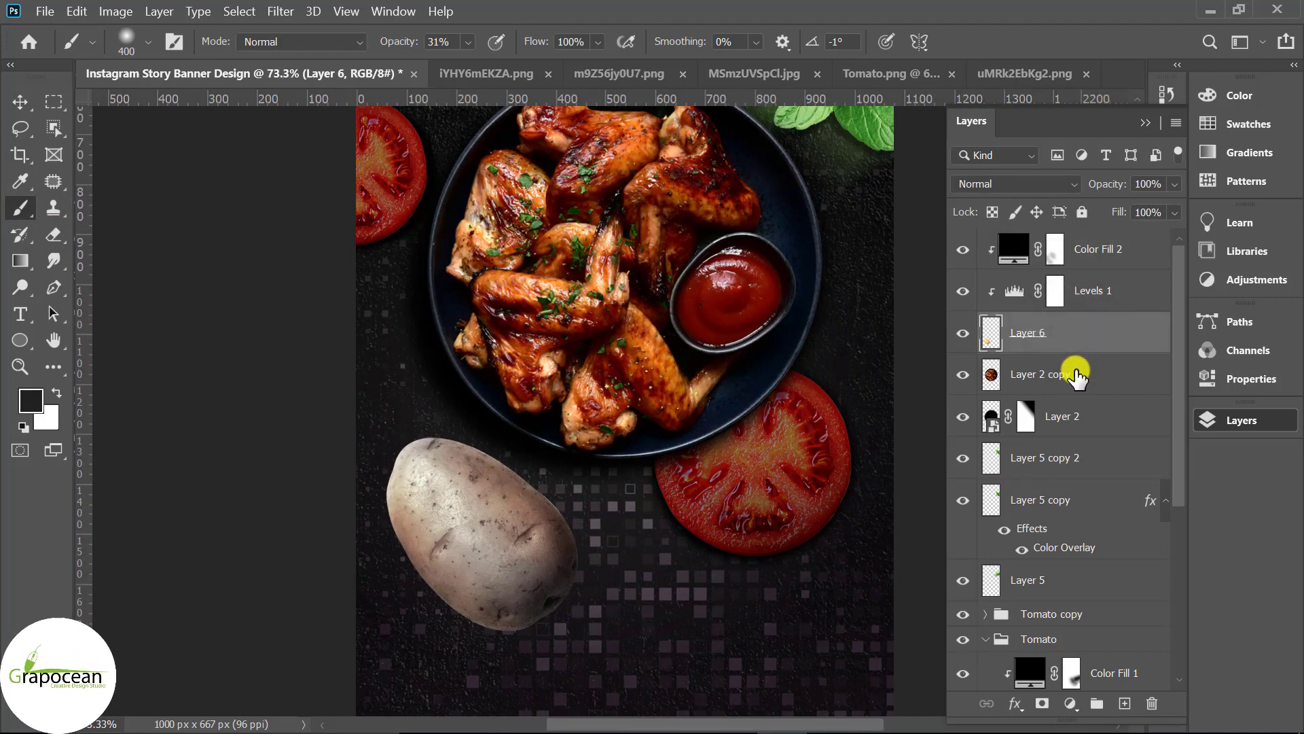
Duplicate Layer 6 and apply a High Pass filter with radius 7.2 to the copy.
key("ctrl+j")
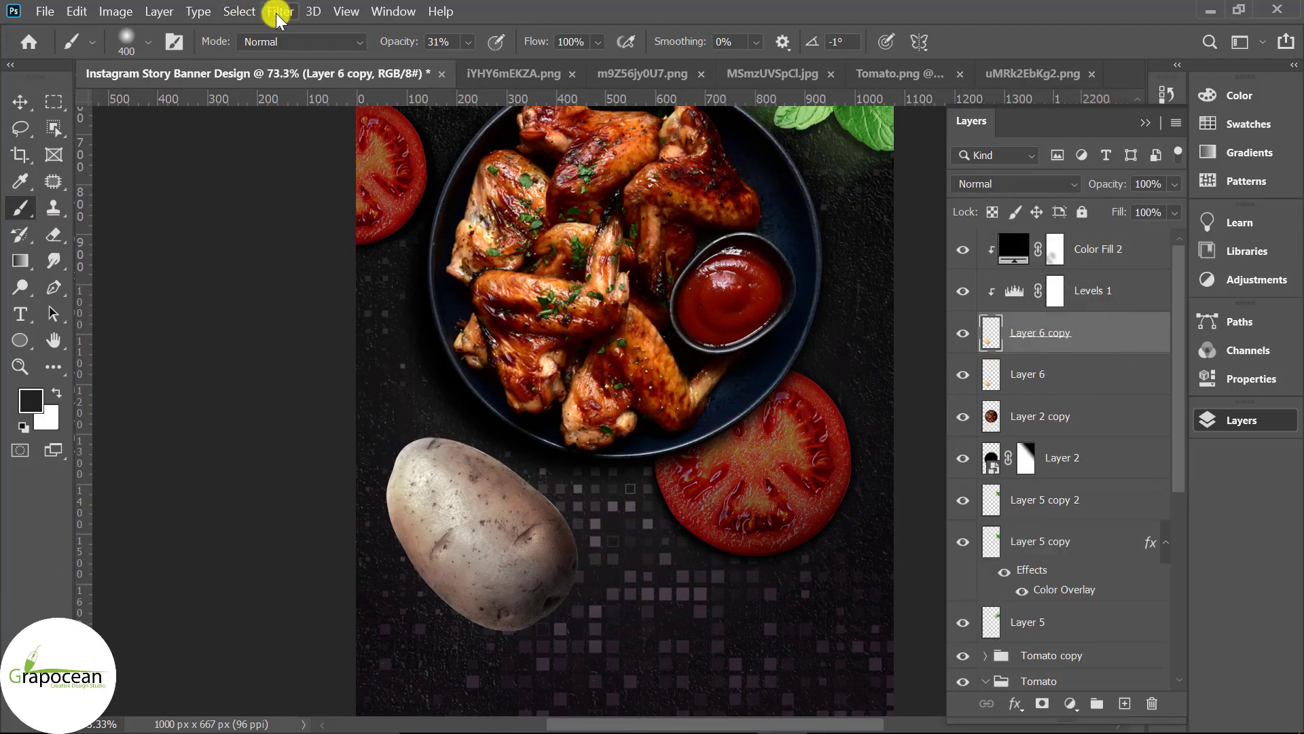
left_click(277, 12)
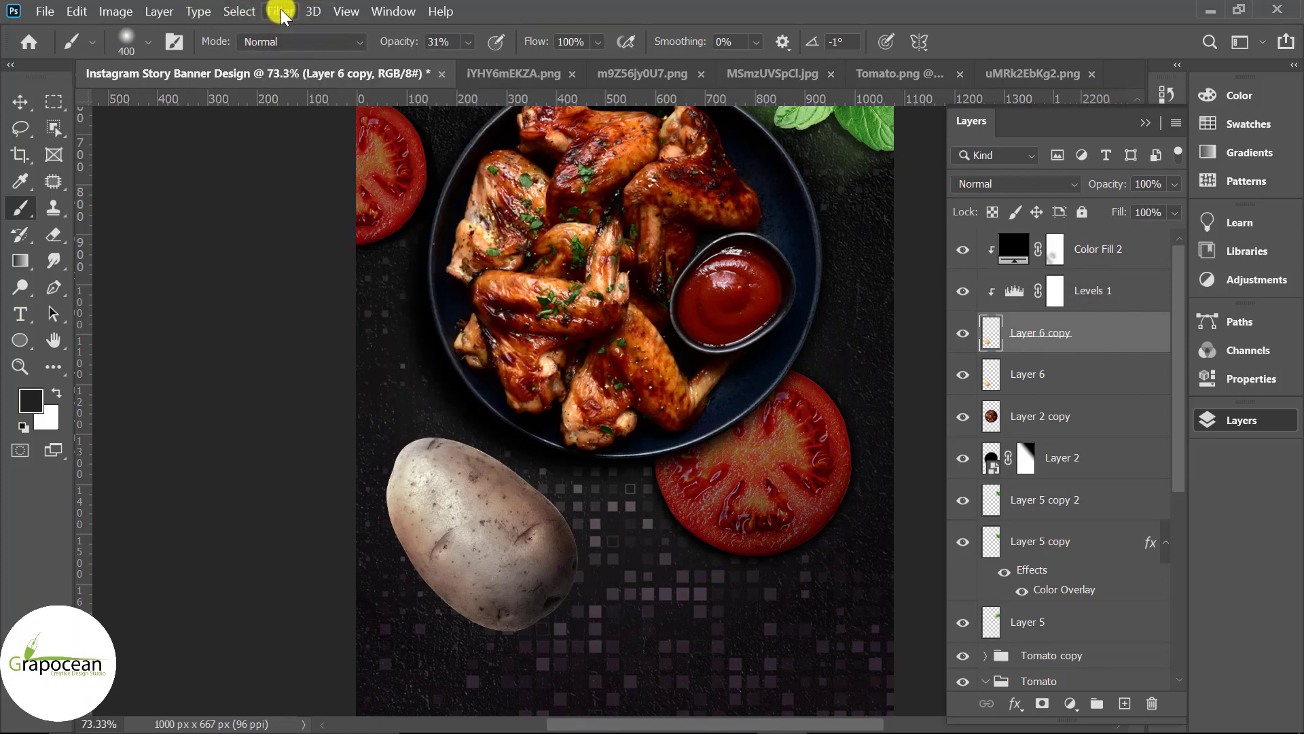
left_click(281, 13)
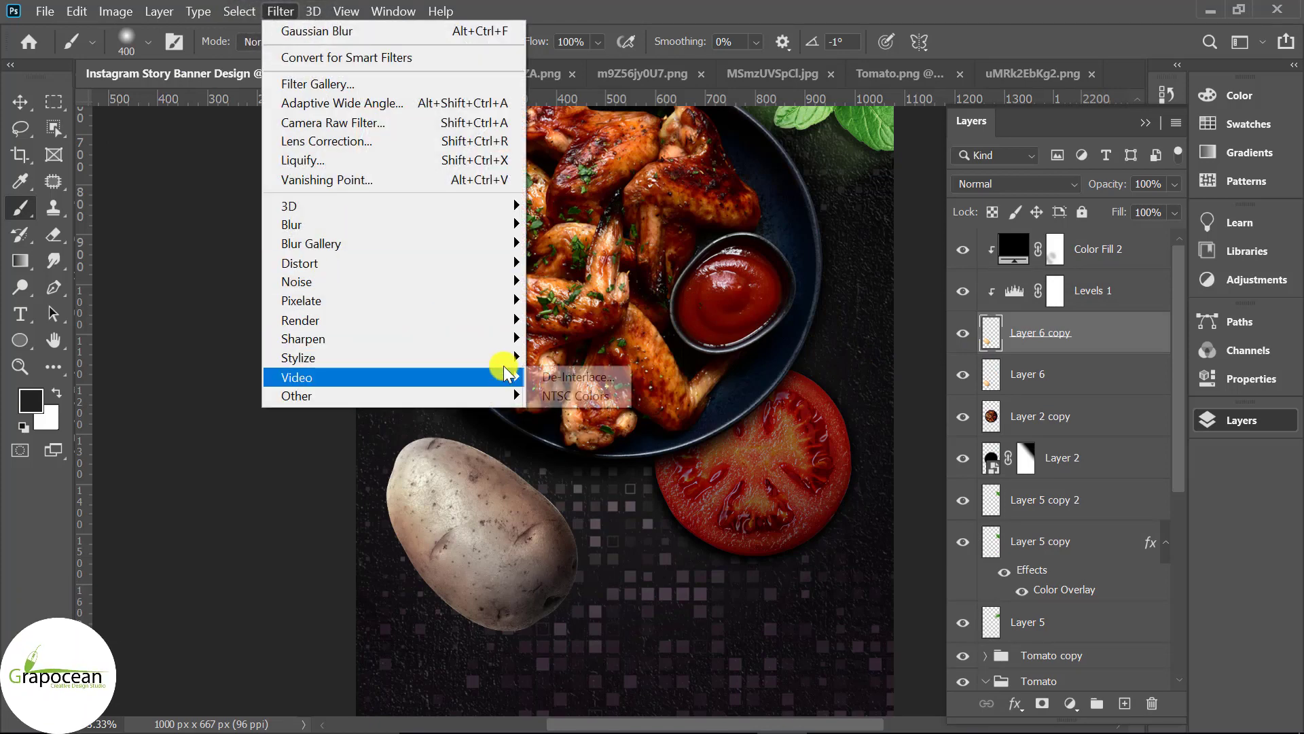
mouse_move(392, 395)
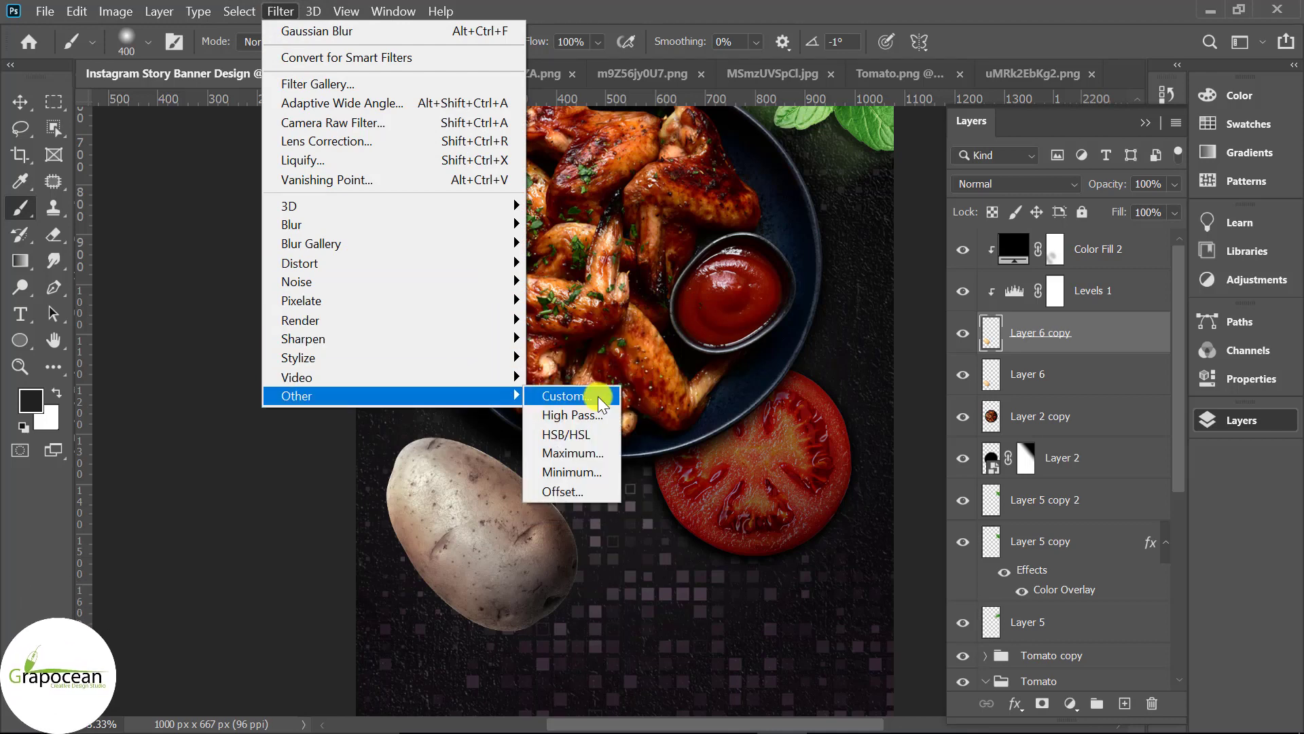
left_click(601, 415)
left_click_drag(567, 429, 558, 428)
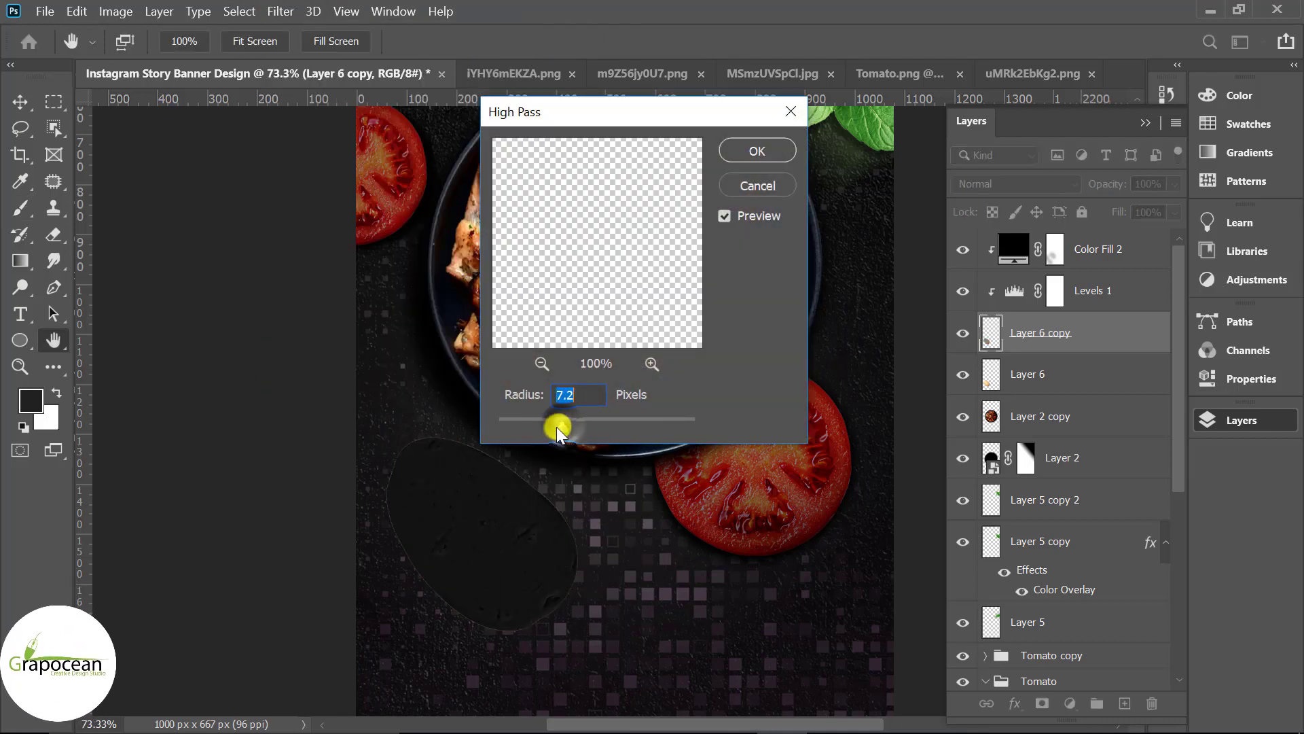
left_click(757, 150)
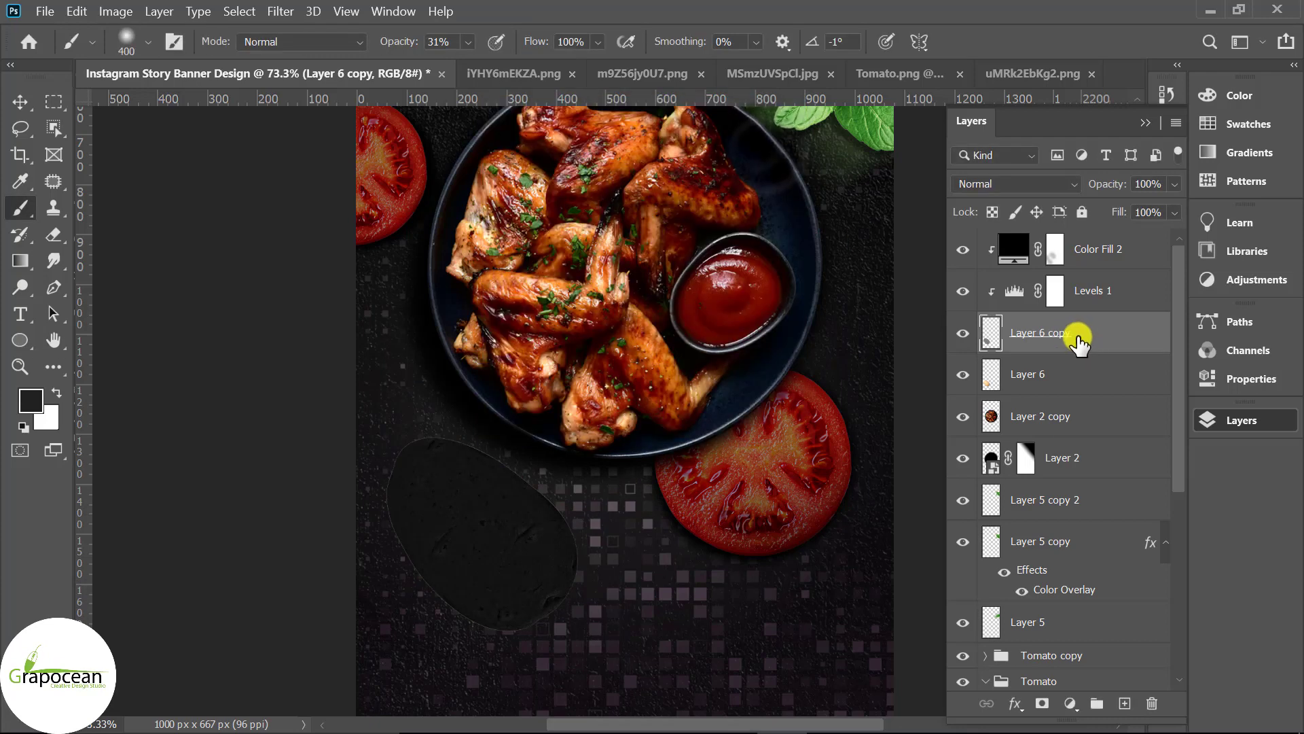
Blend the High Pass copy in Linear Light, leaving Levels 1 hidden.
left_click(1012, 184)
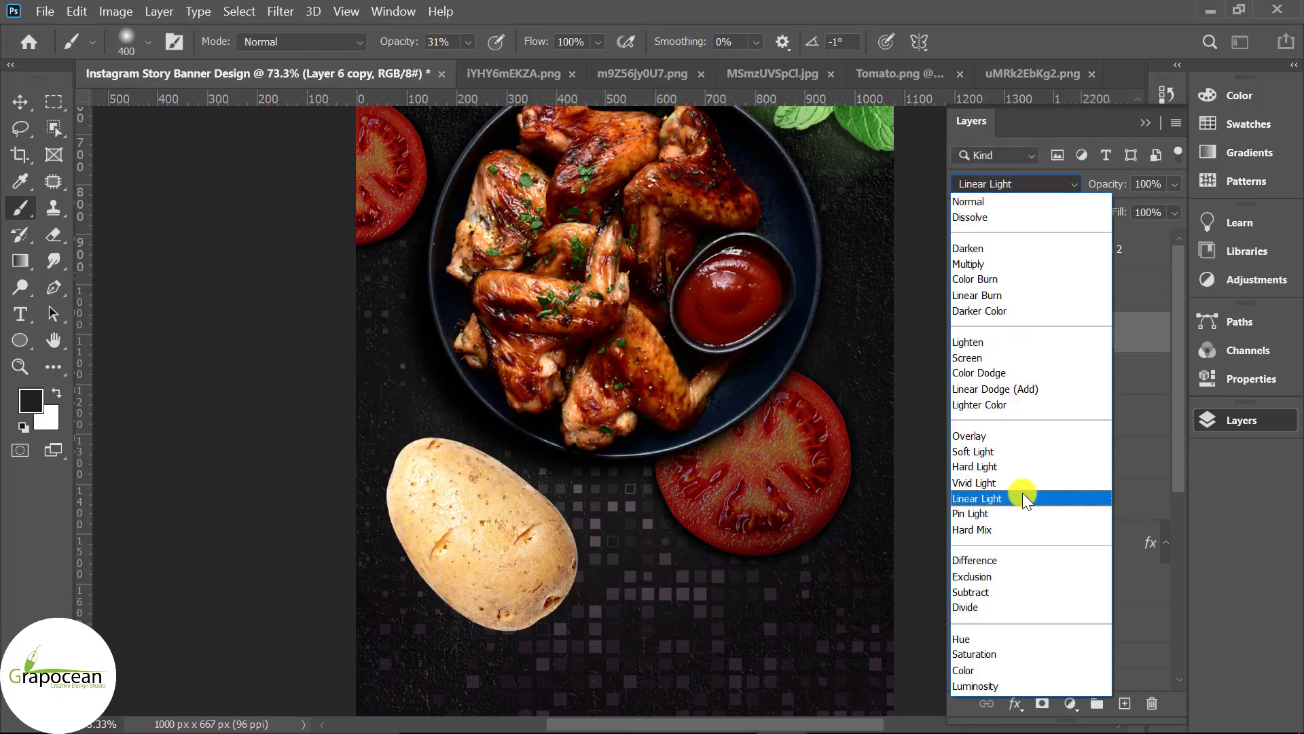
left_click(1021, 496)
left_click(963, 291)
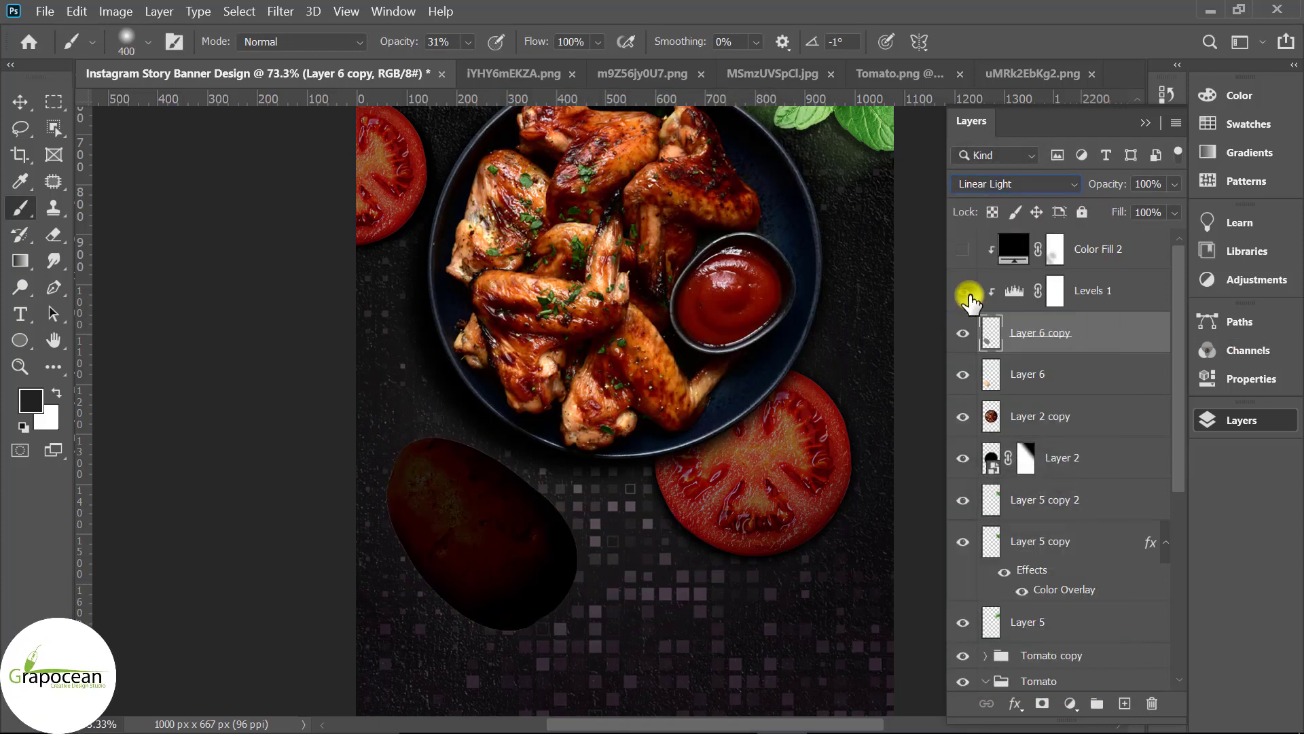
left_click(963, 291)
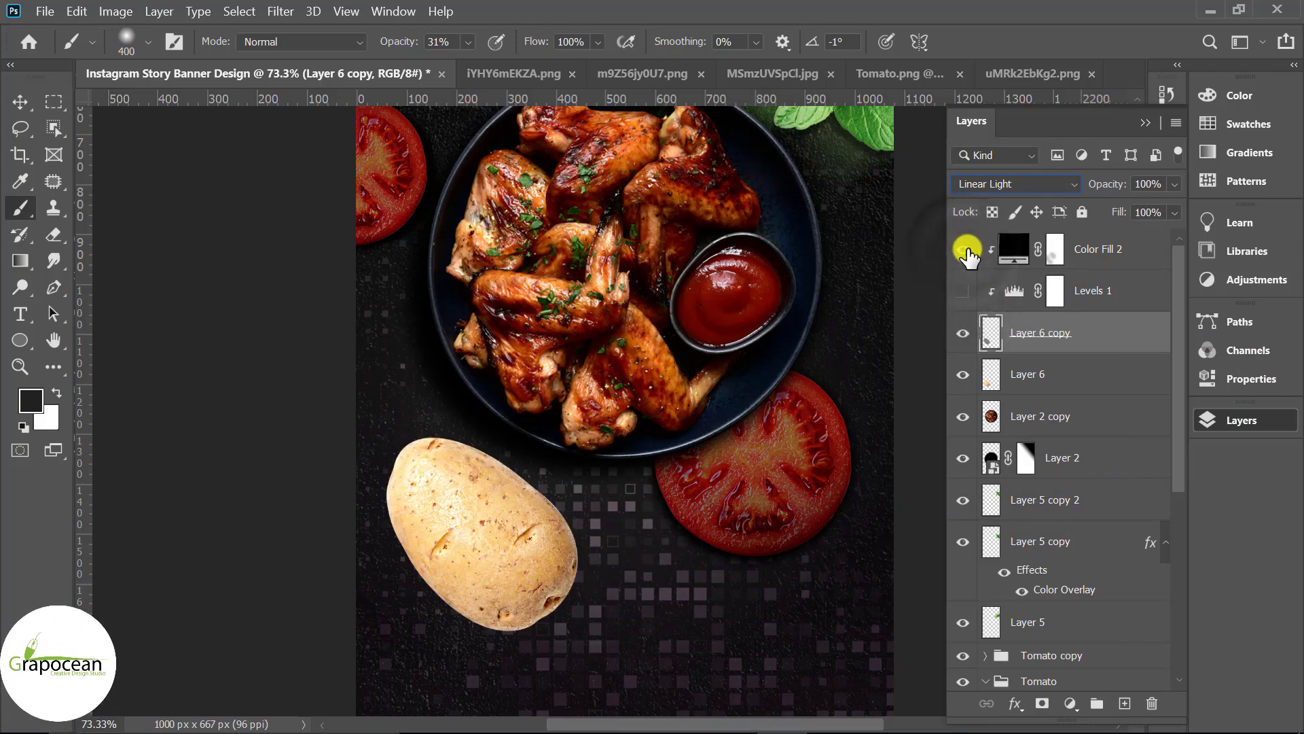
left_click(963, 291)
Delete Levels 1 and Color Fill 2, and clip Layer 6 copy to Layer 6.
left_click(1118, 291)
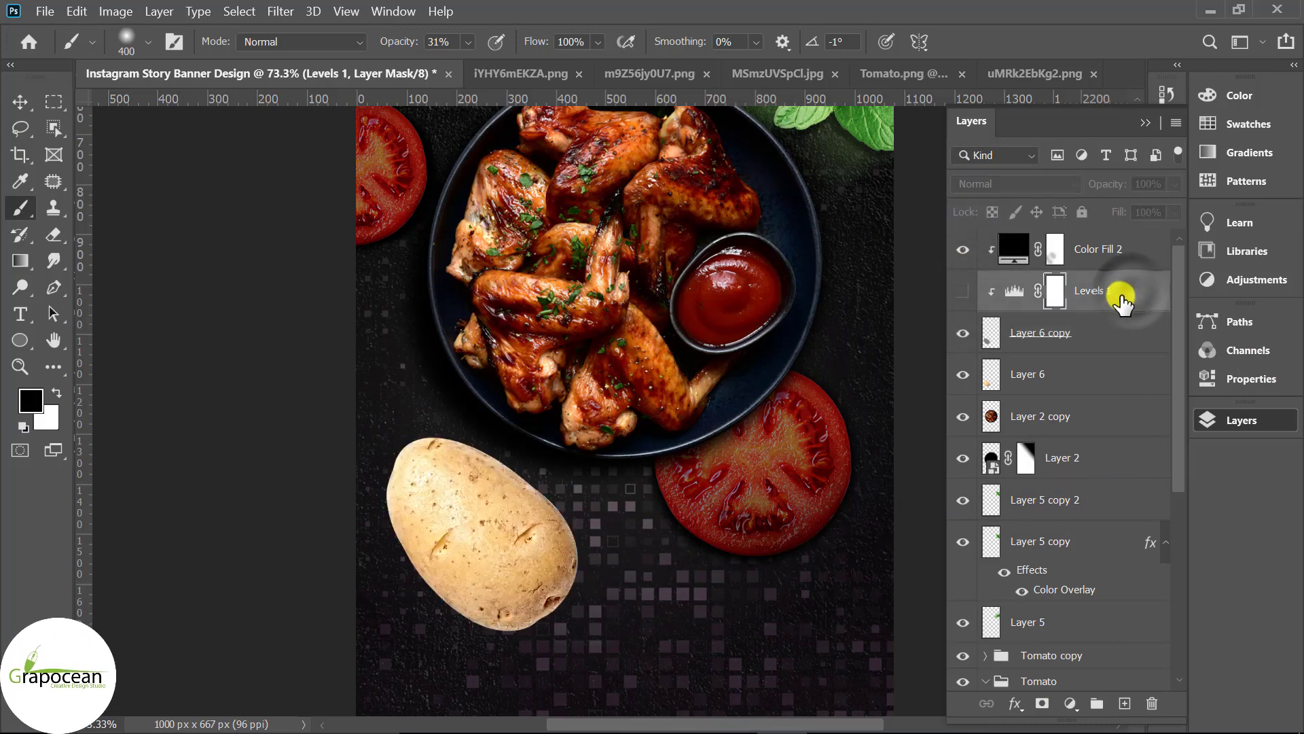
key("Delete")
left_click(1104, 251)
key("Delete")
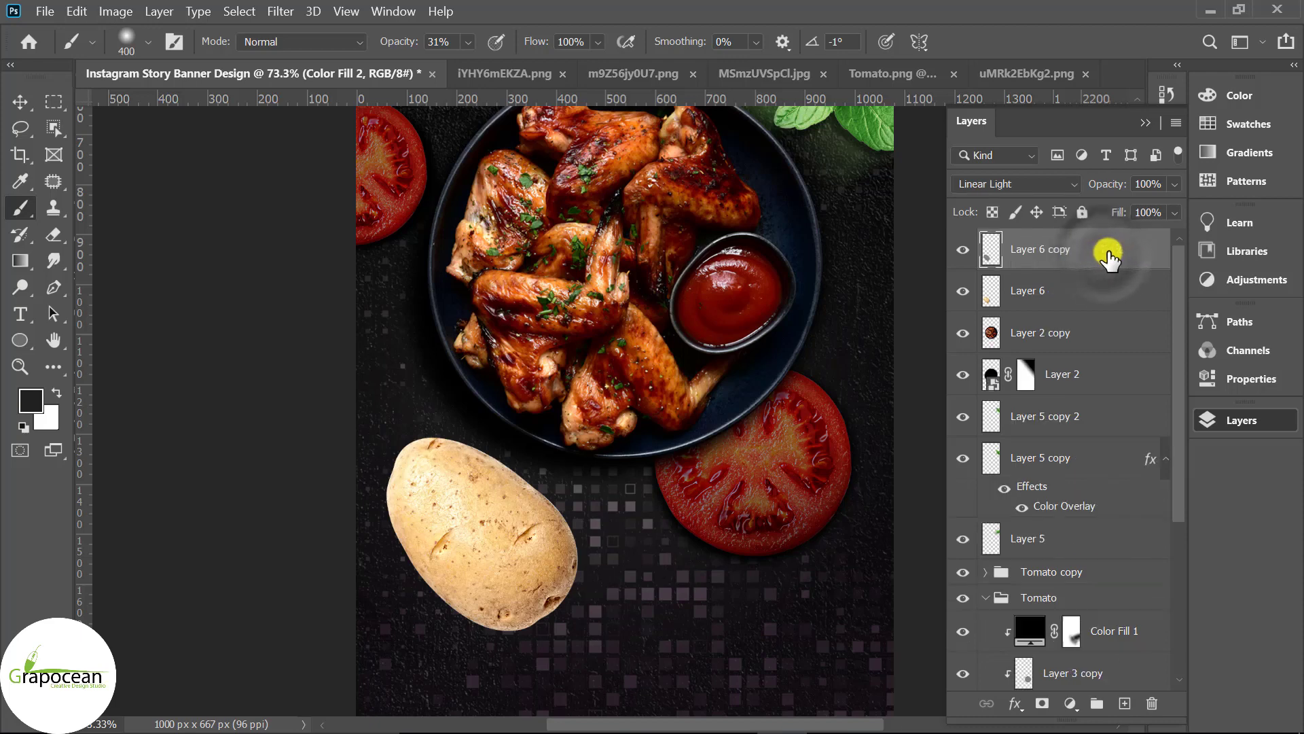
right_click(1077, 257)
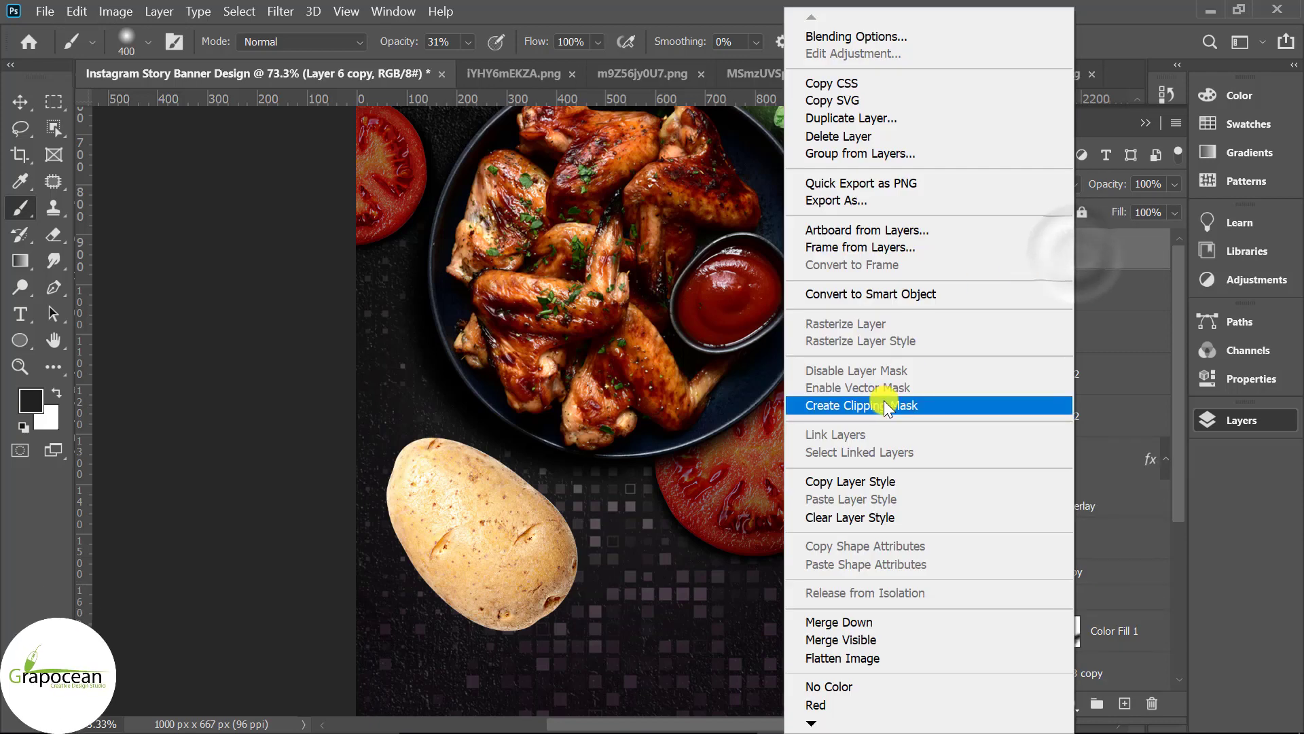
left_click(876, 323)
Add a near-black Solid Color fill clipped to Layer 6 copy, blended in Soft Light.
left_click(1070, 703)
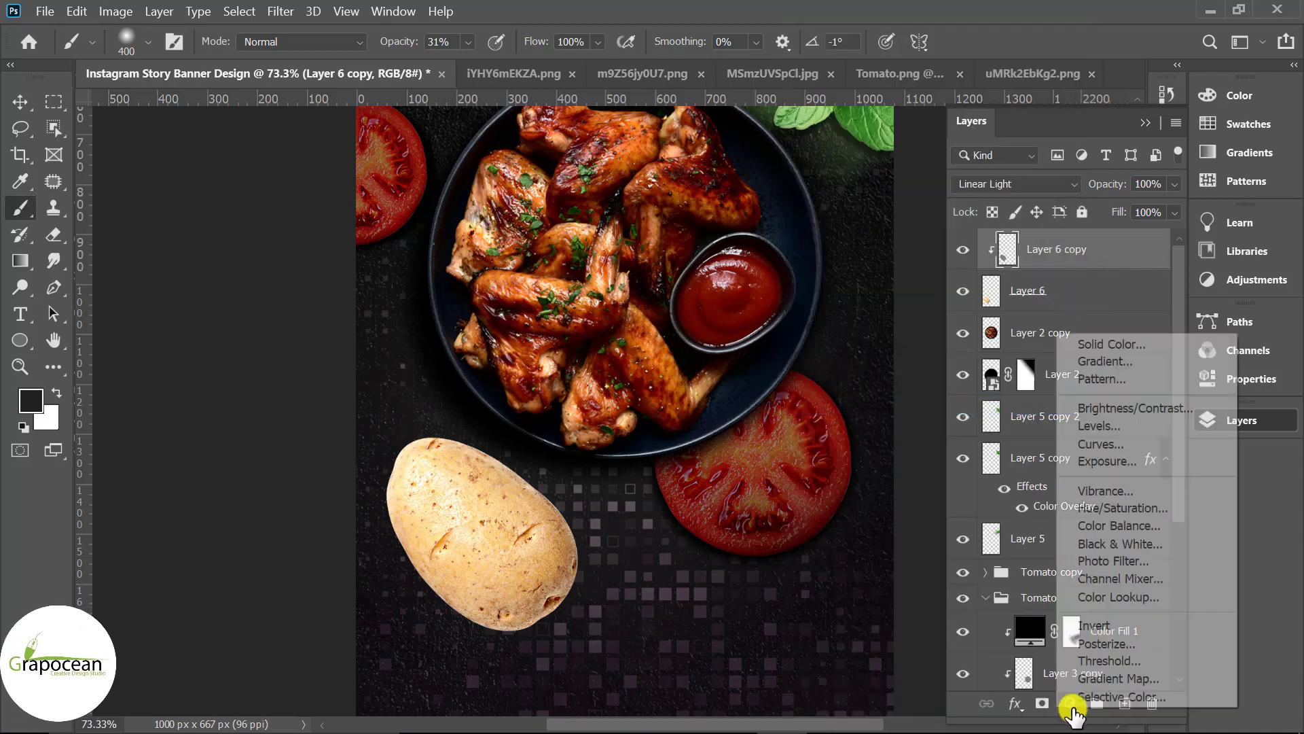
left_click(1135, 344)
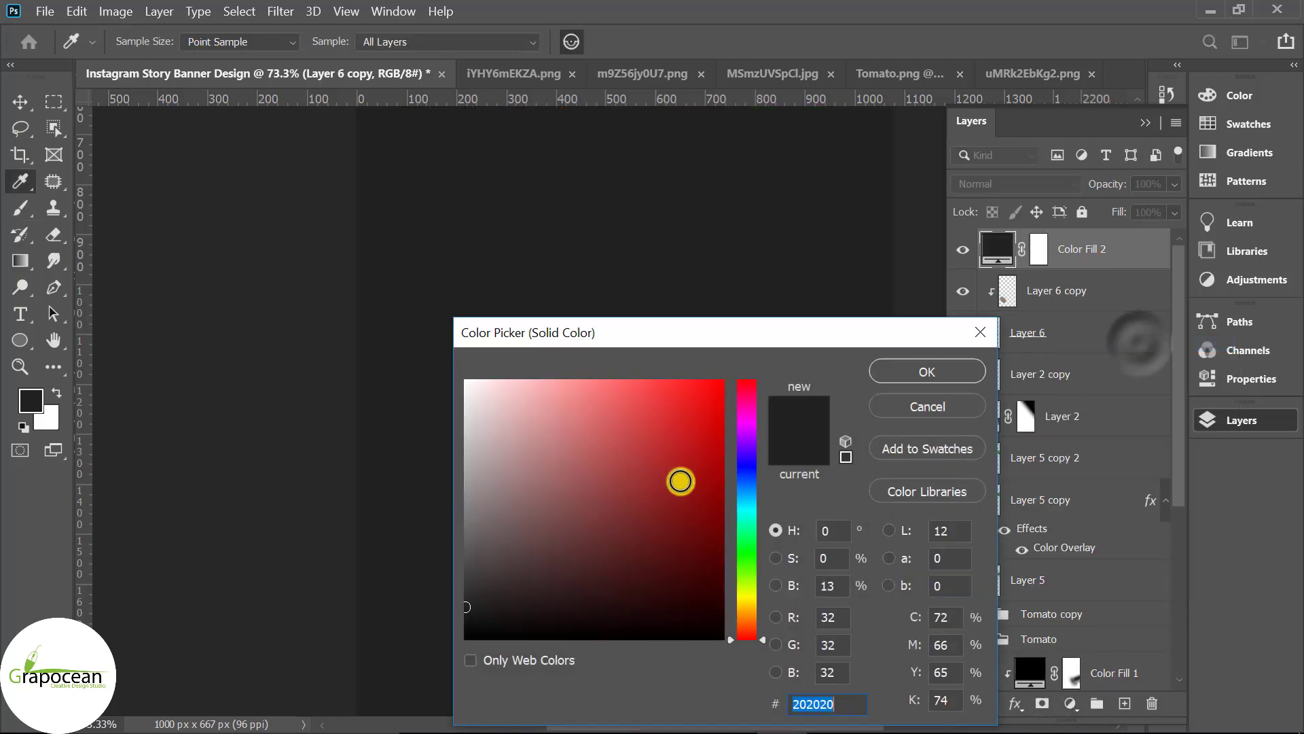
left_click_drag(512, 589, 467, 637)
left_click(928, 406)
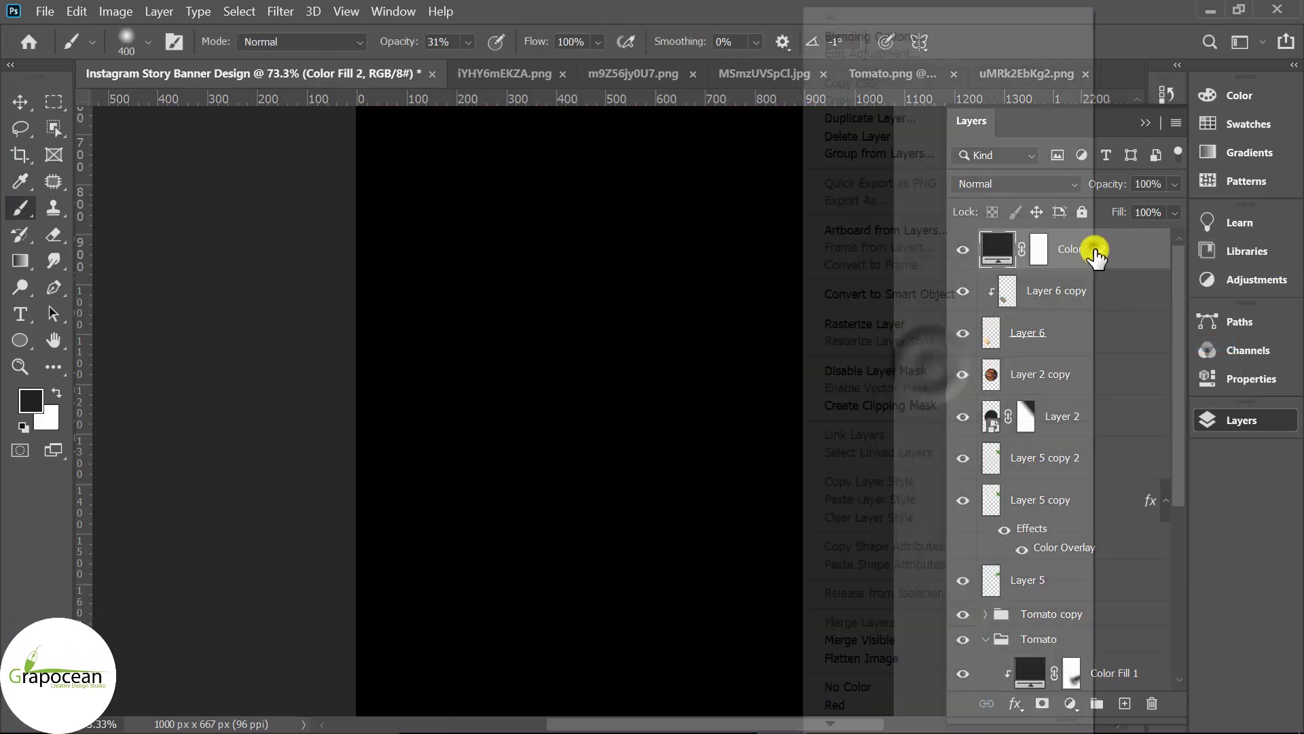
right_click(1092, 253)
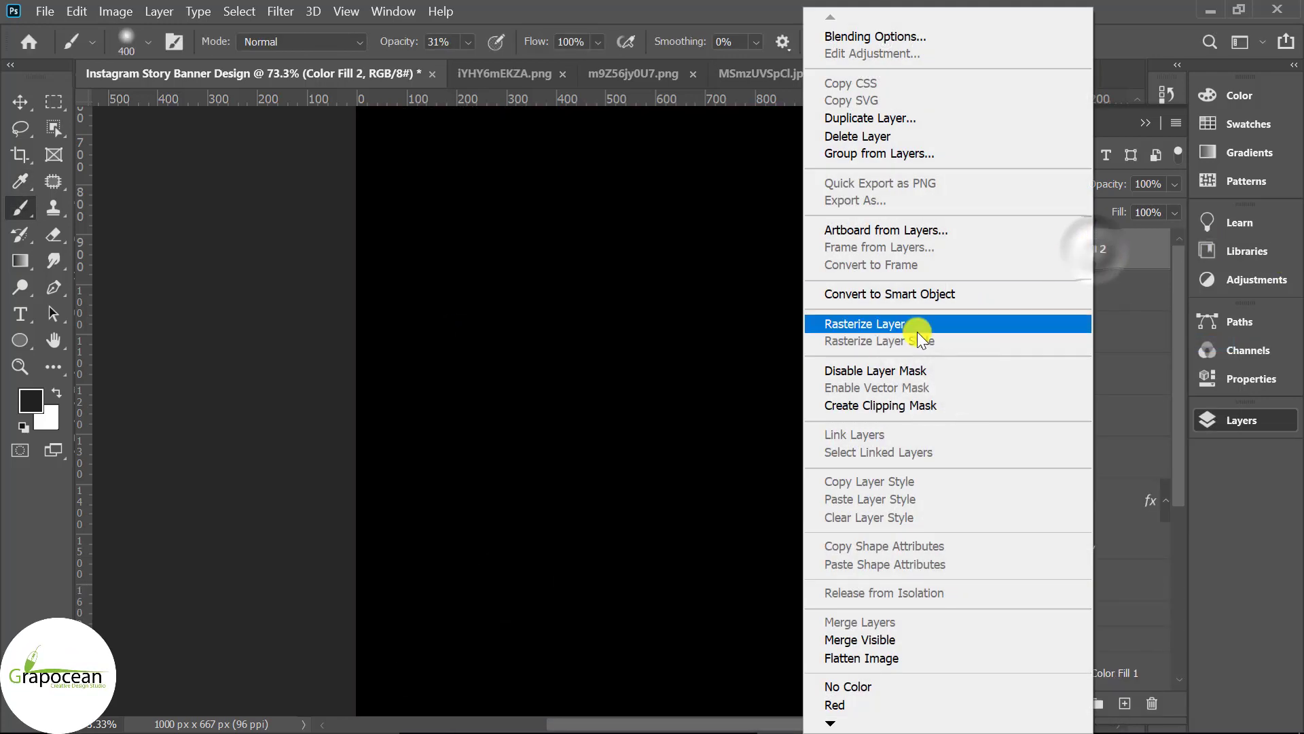
left_click(893, 404)
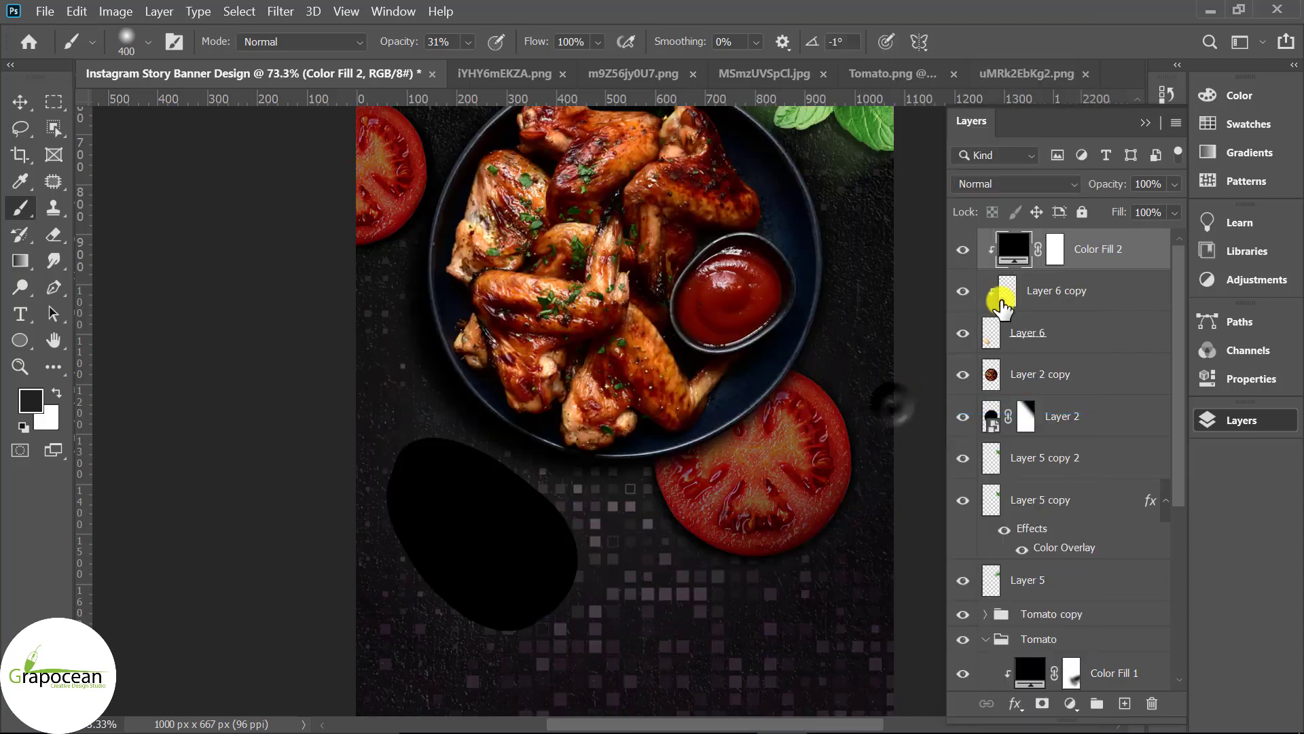
left_click(1010, 187)
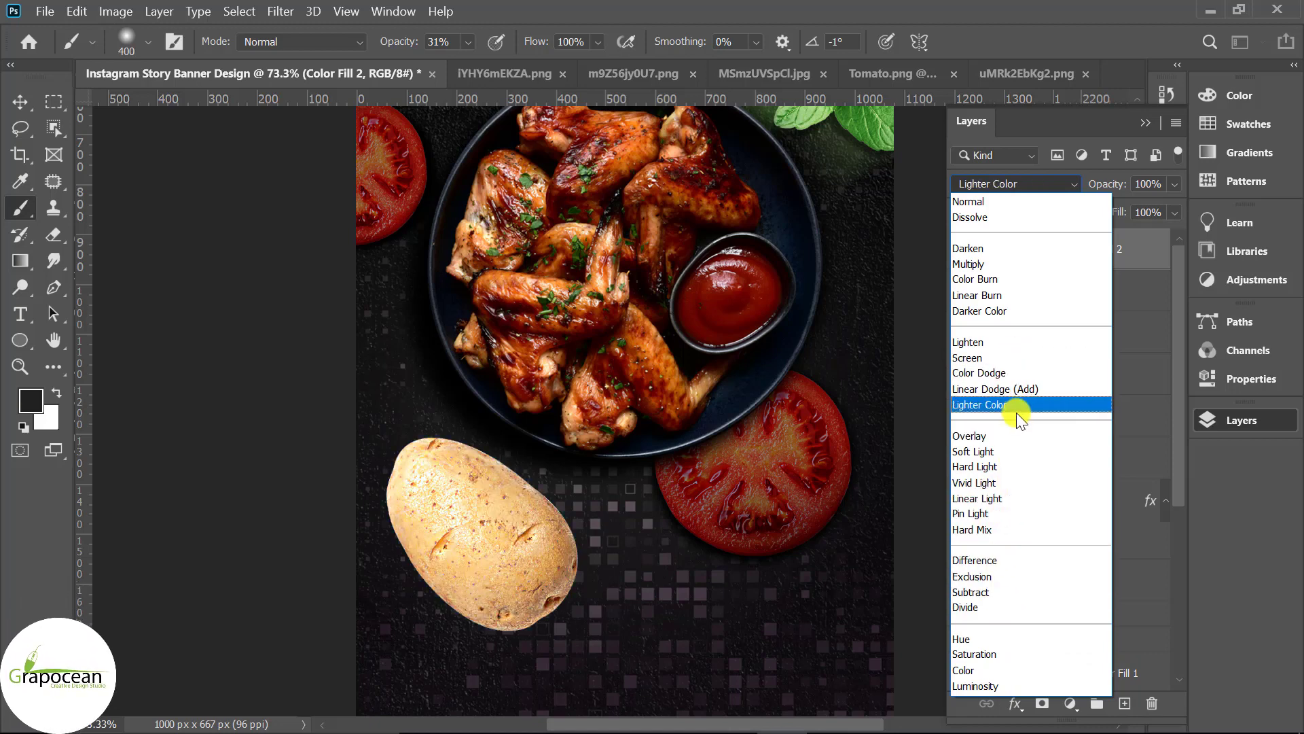
left_click(1019, 450)
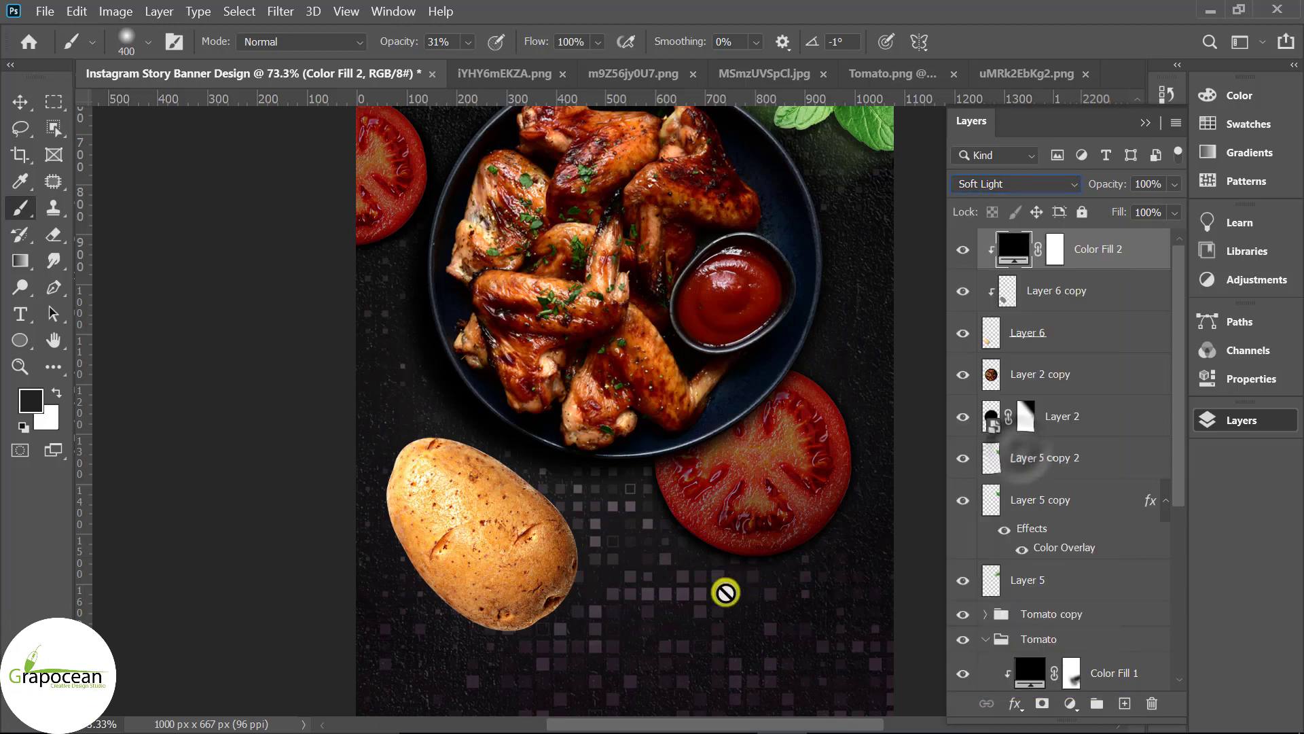
right_click(1093, 254)
left_click(647, 608)
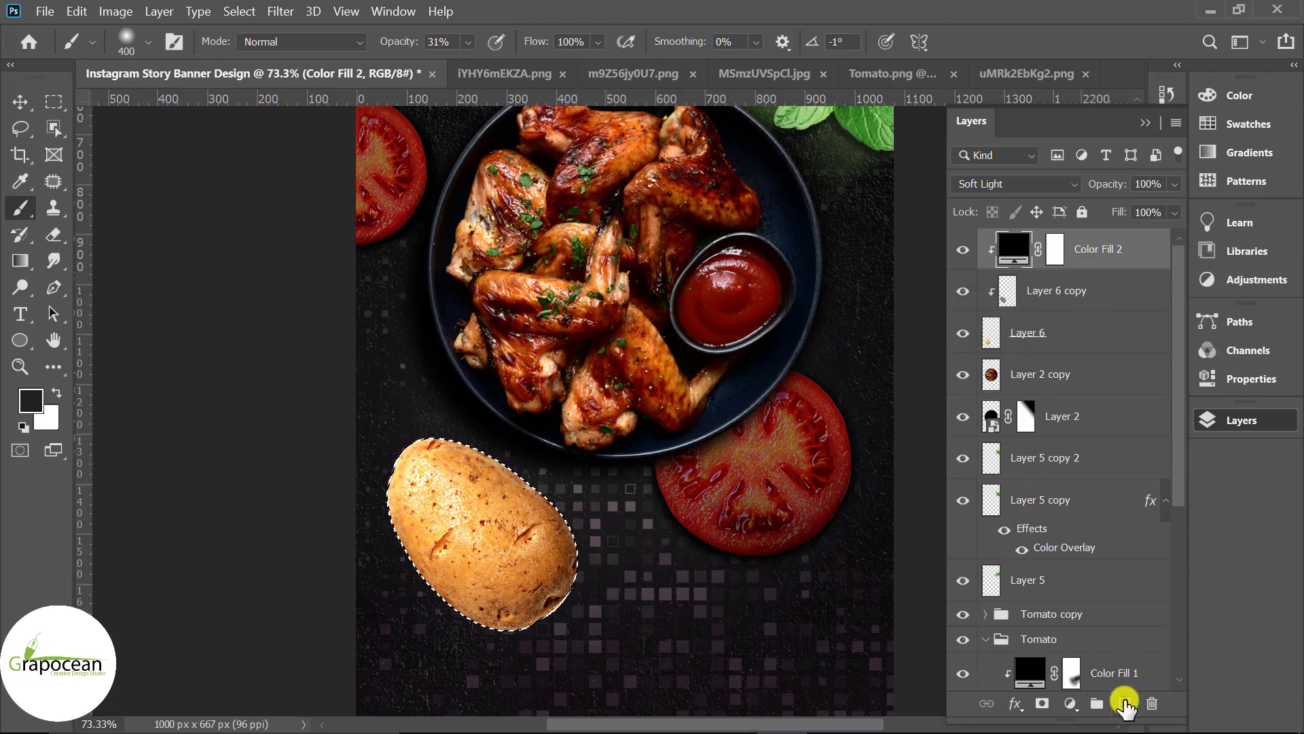
Create Layer 7 and brush dark shading over the potato at 100% opacity.
left_click(1125, 703)
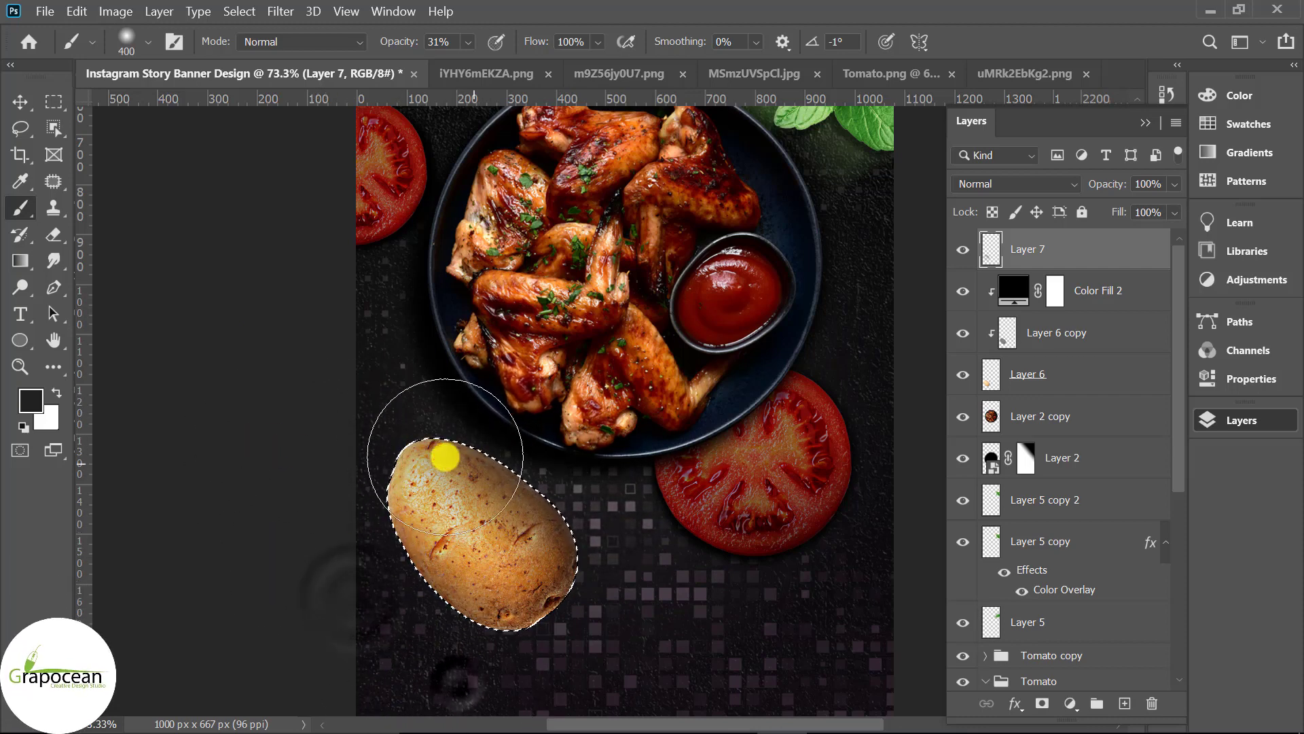
left_click_drag(529, 592, 585, 658)
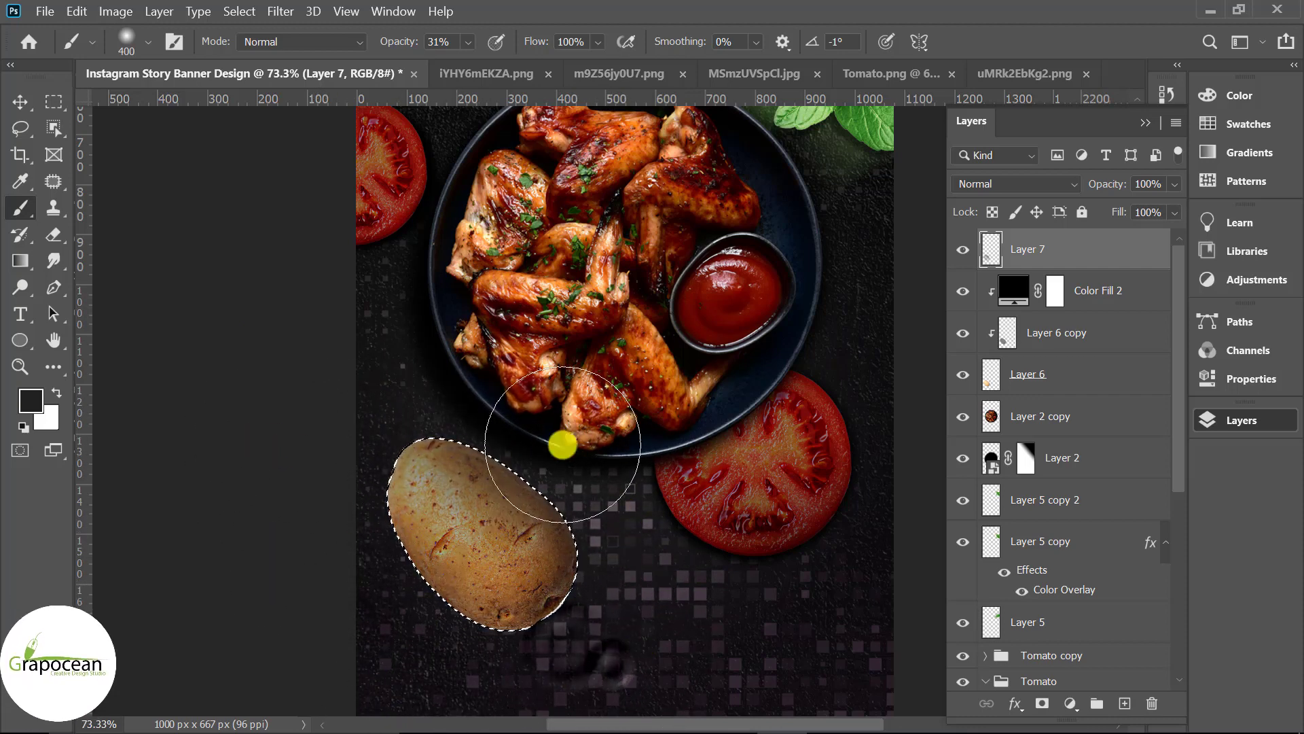
left_click_drag(561, 442, 468, 530)
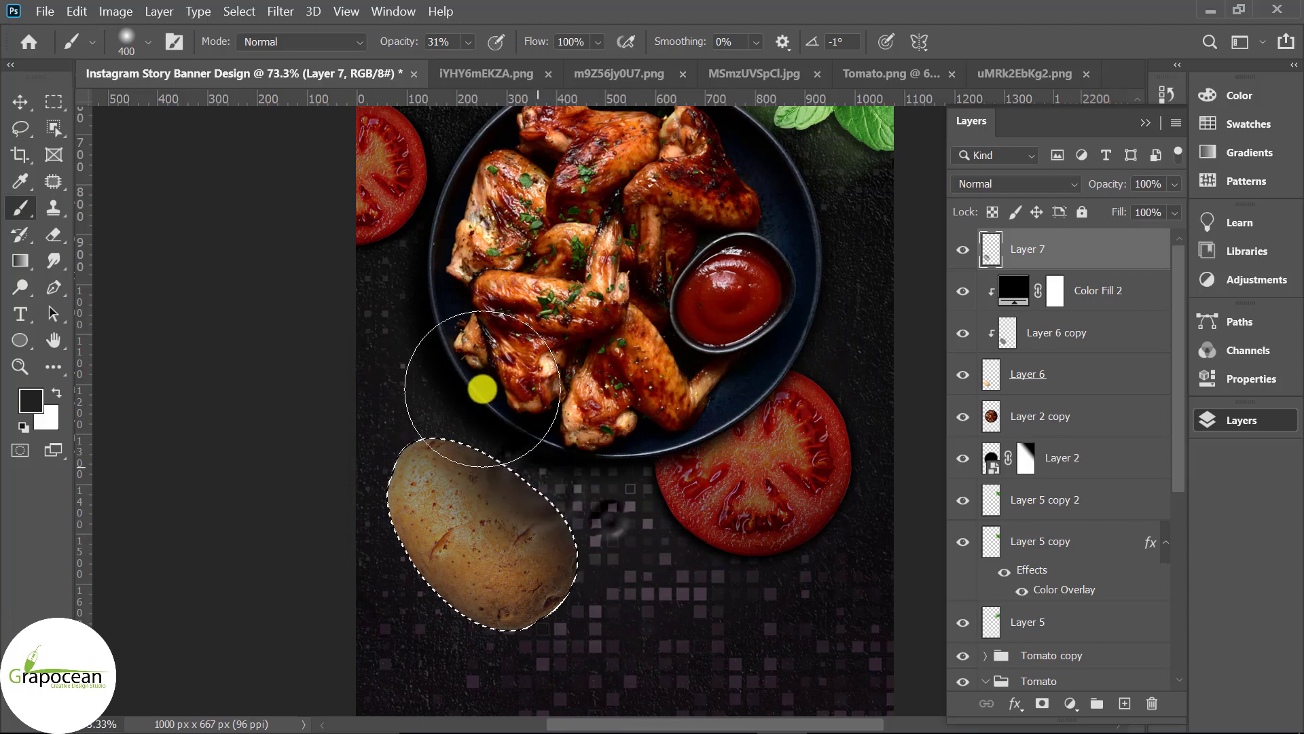
left_click_drag(483, 388, 552, 457)
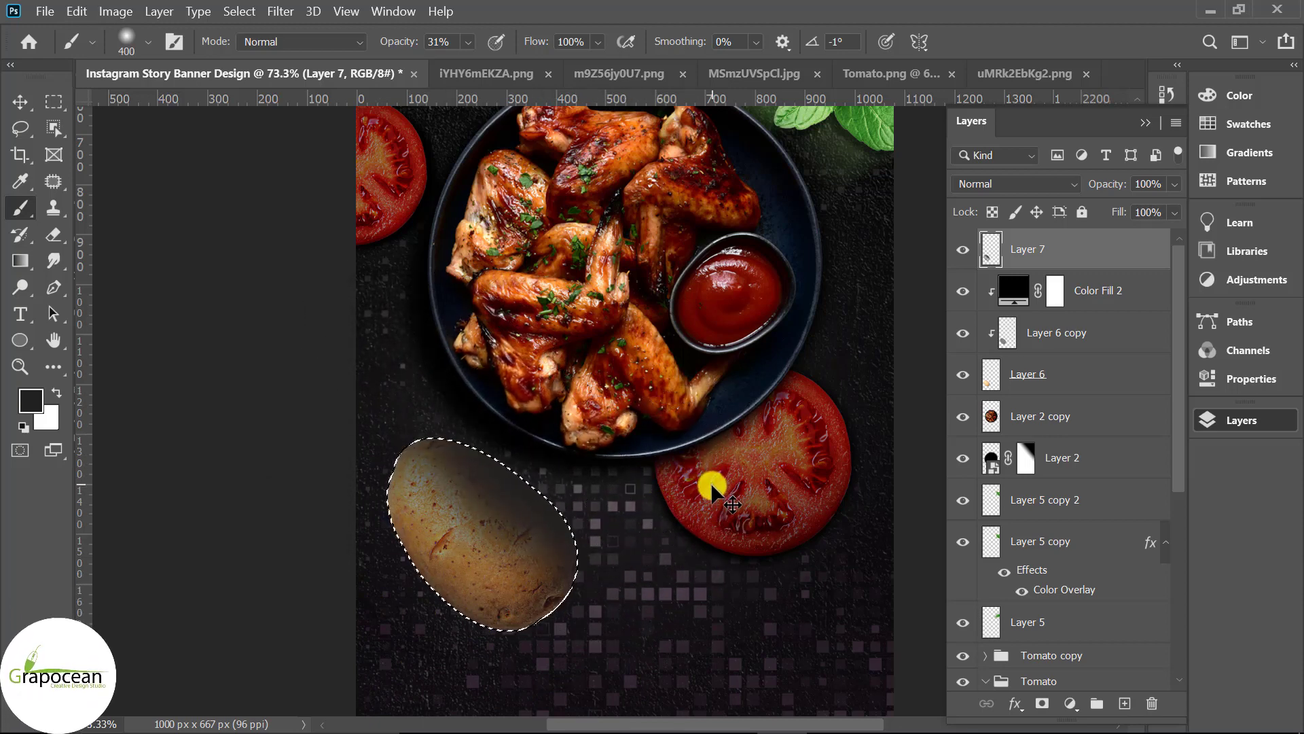
left_click_drag(389, 51, 1042, 102)
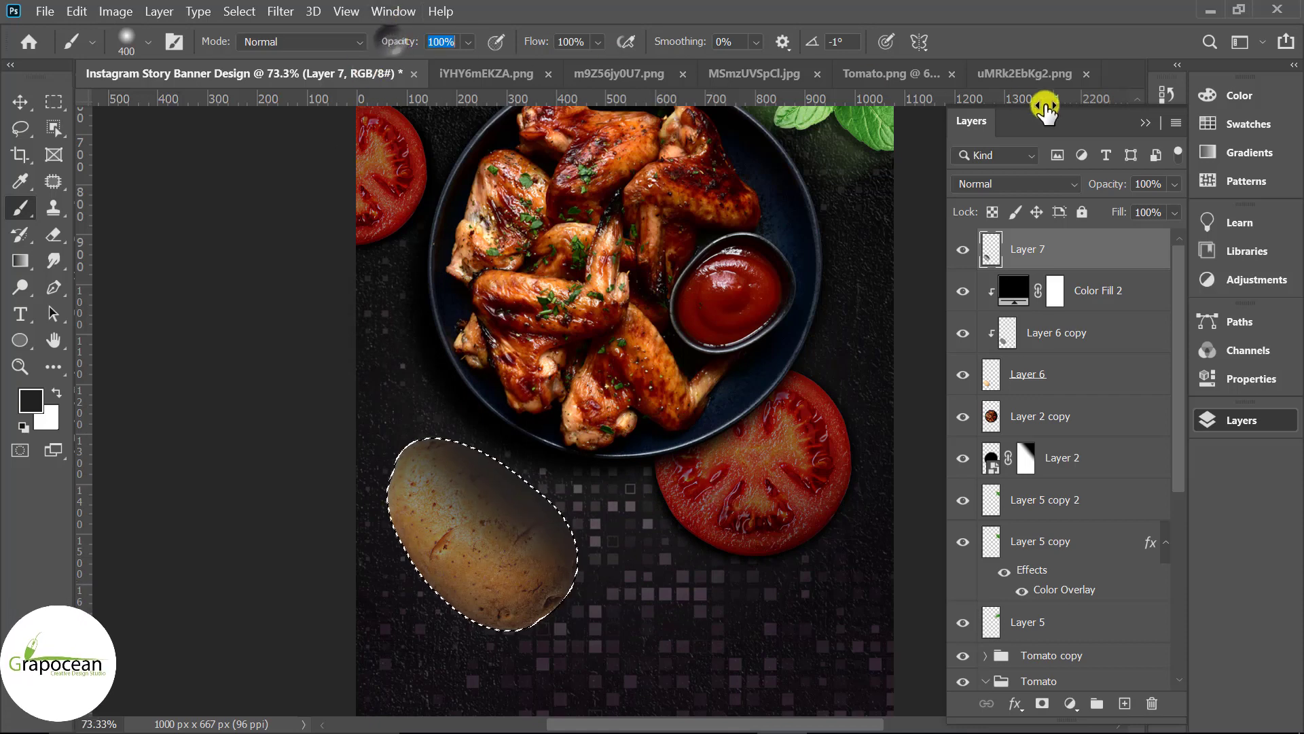
left_click(612, 495)
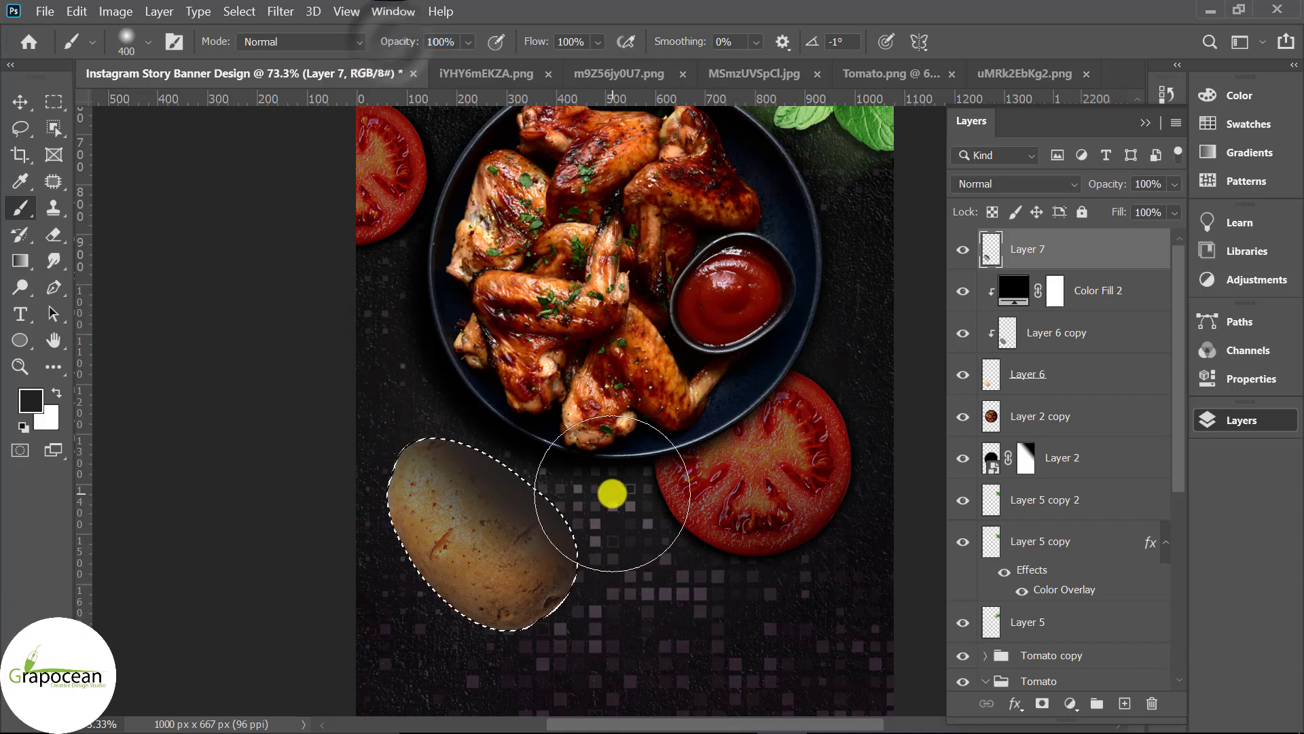
Set Layer 7 to Overlay blending and clear the potato selection.
left_click(1041, 191)
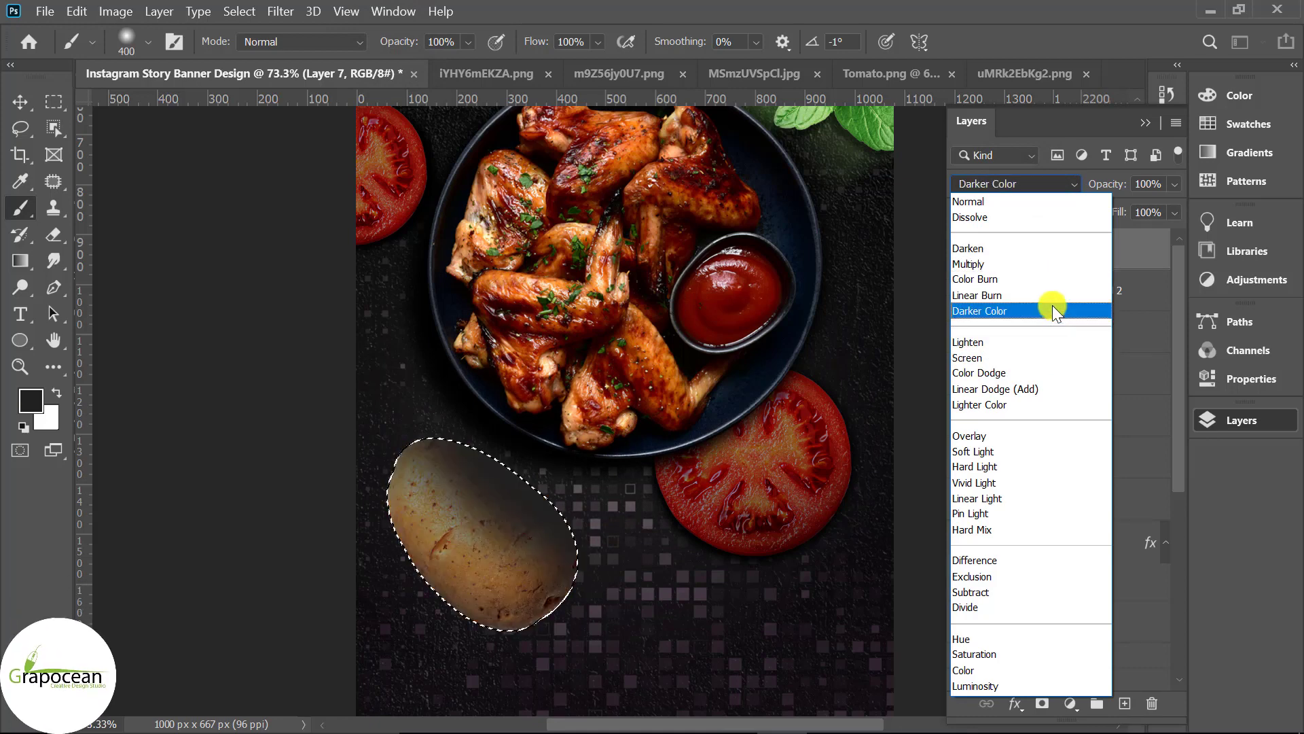
left_click(1062, 434)
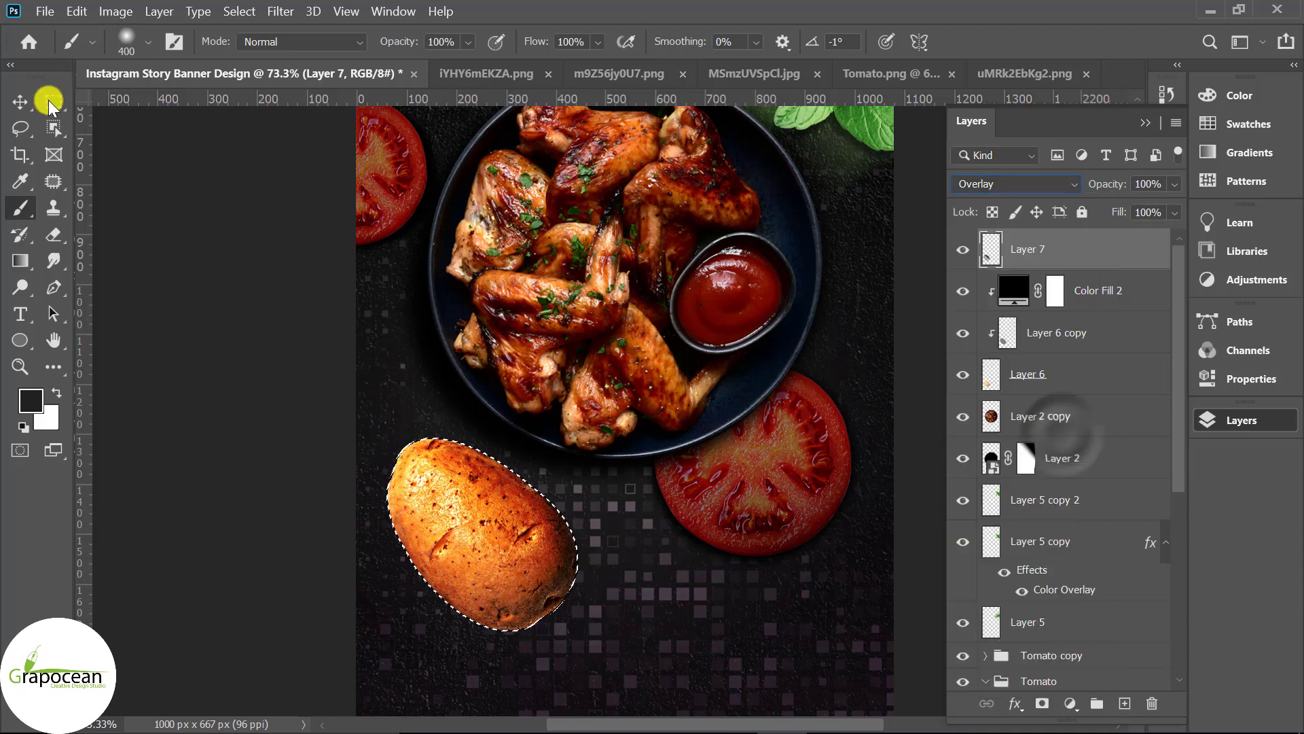
key("m")
left_click_drag(211, 391, 211, 392)
Group the potato layers and name the group Potato.
left_click(675, 311)
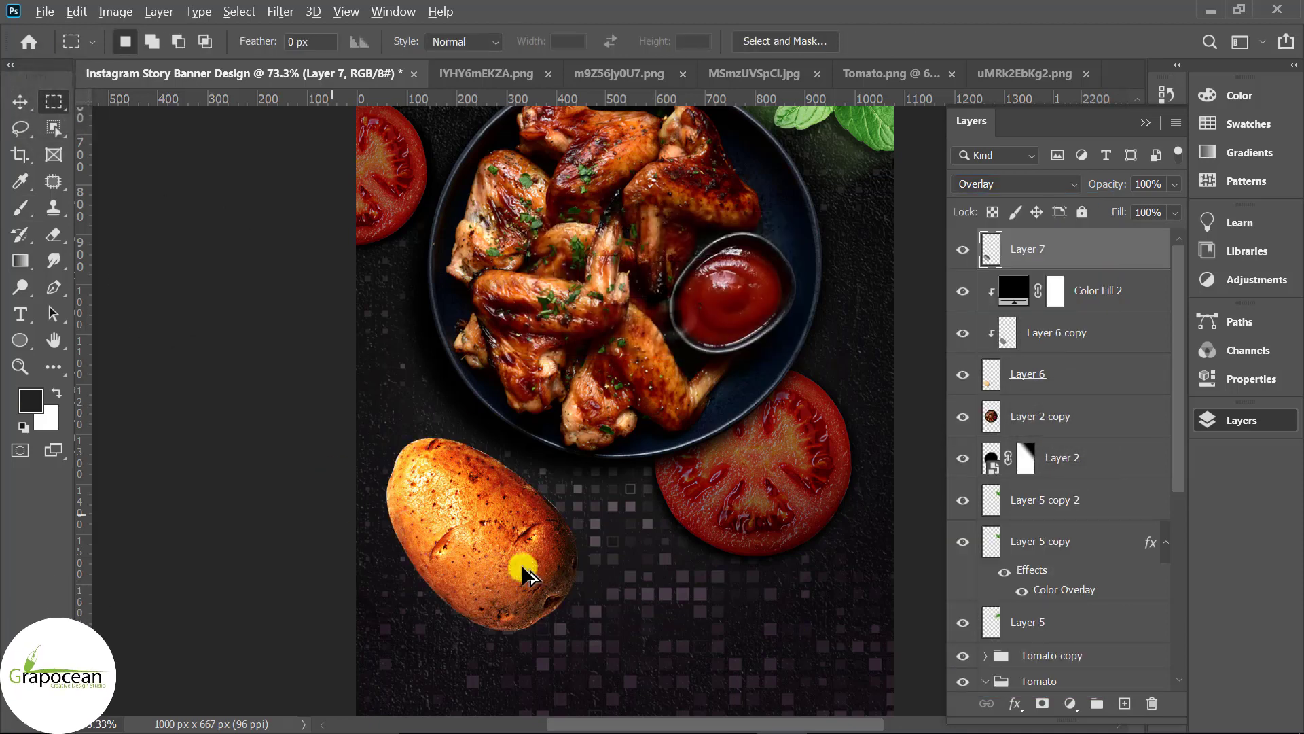
left_click(1019, 373)
left_click(1091, 267, "shift")
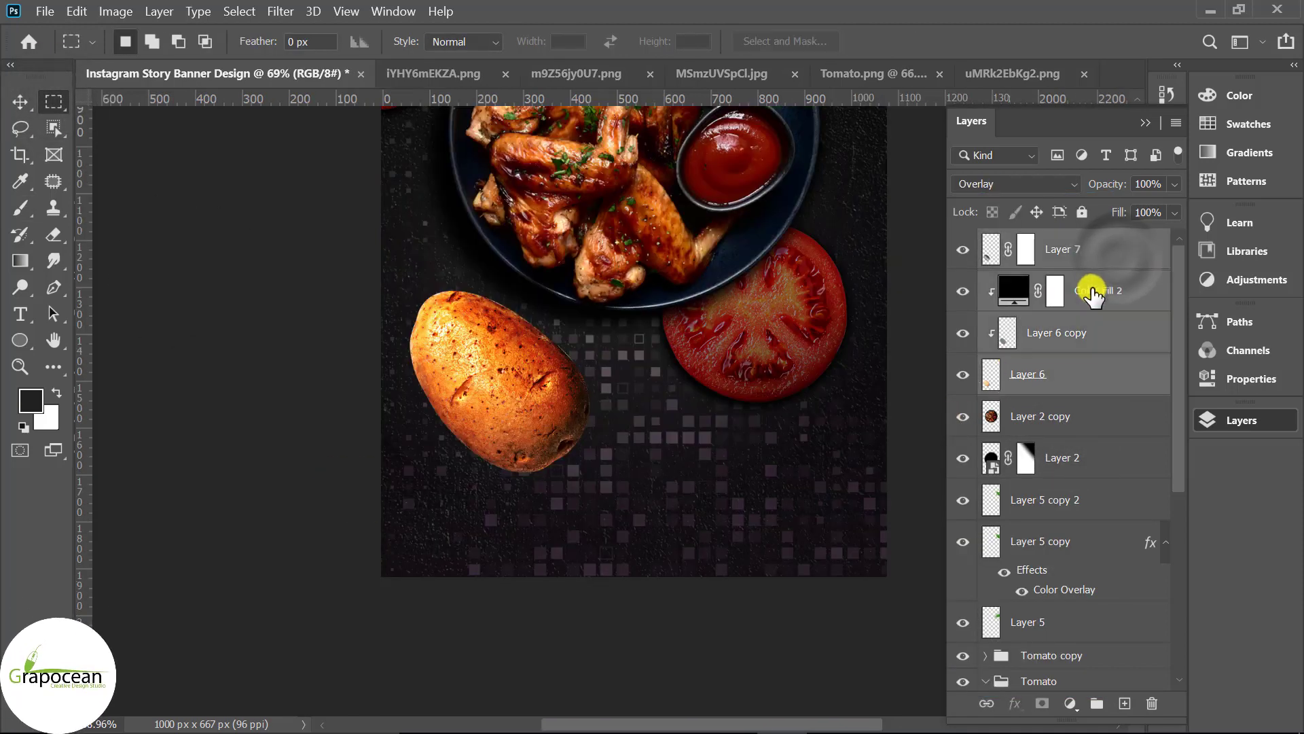
key("ctrl+g")
key("BackSpace")
type("Potato")
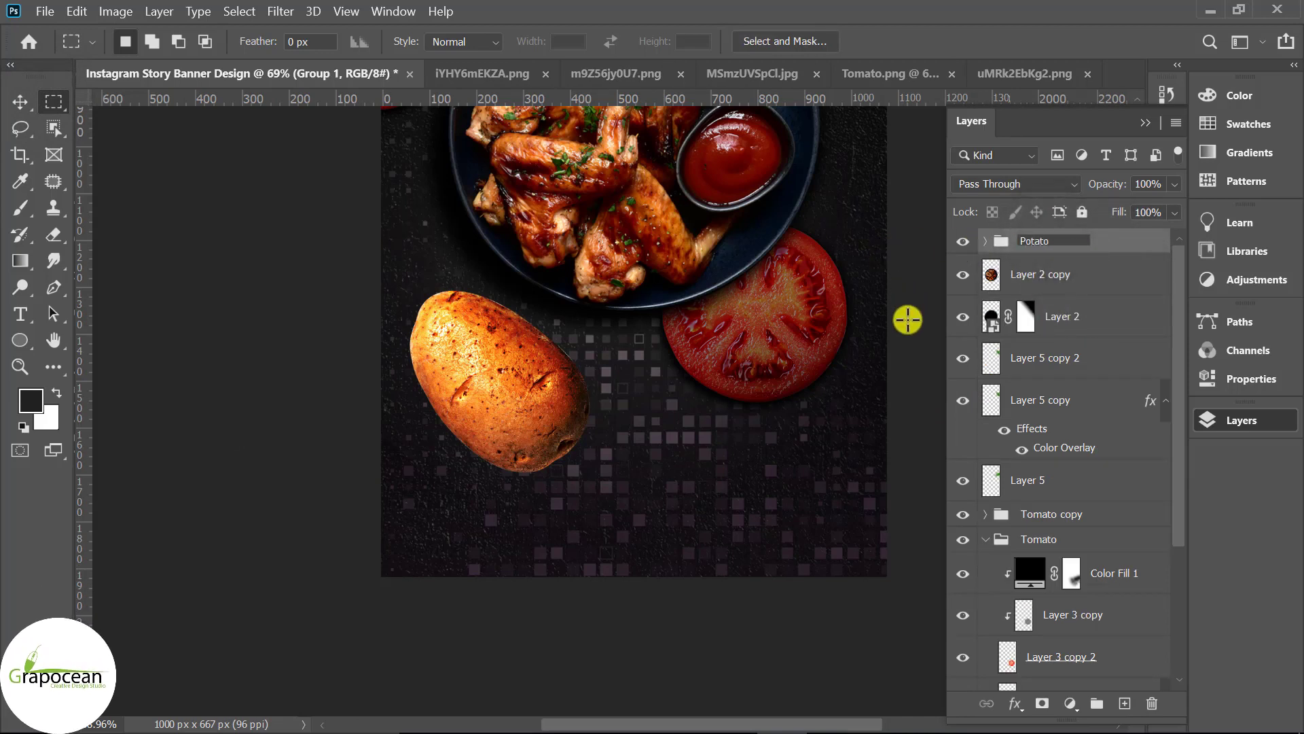
left_click(20, 102)
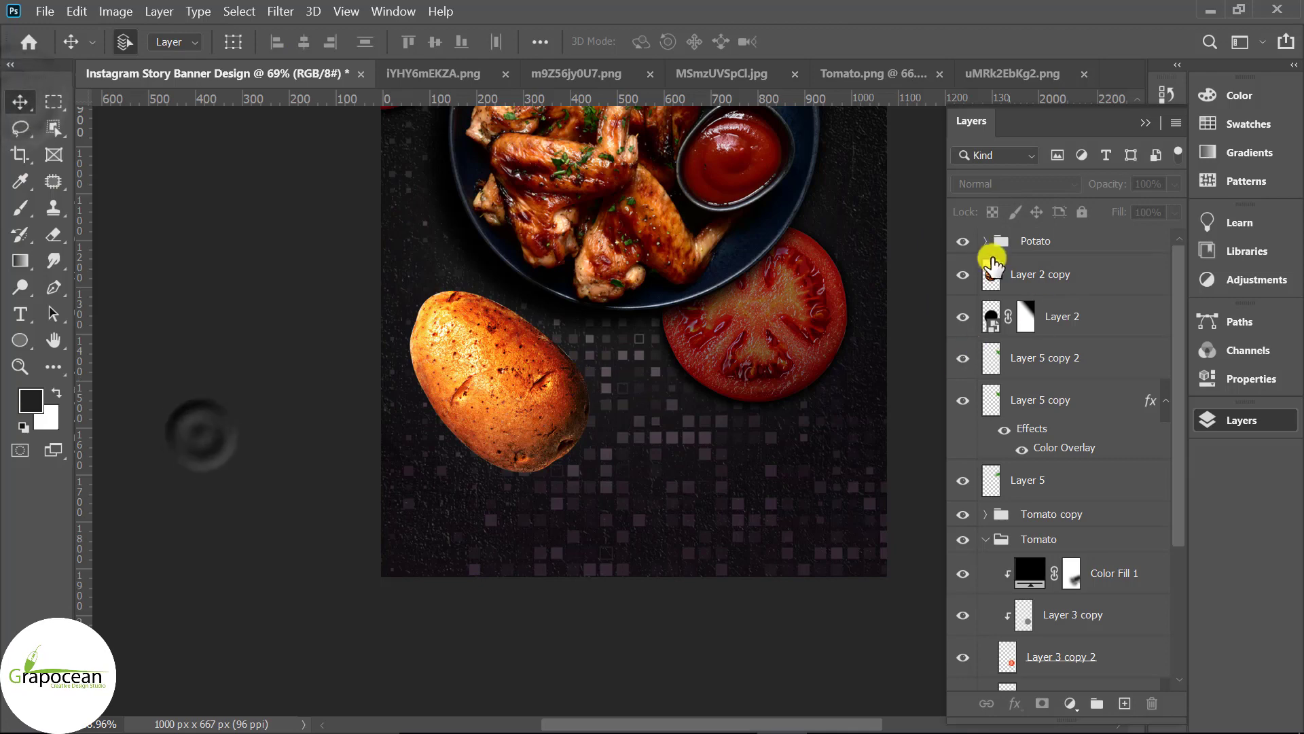
Expand the Potato group and duplicate Layer 6 inside it.
left_click(1063, 243)
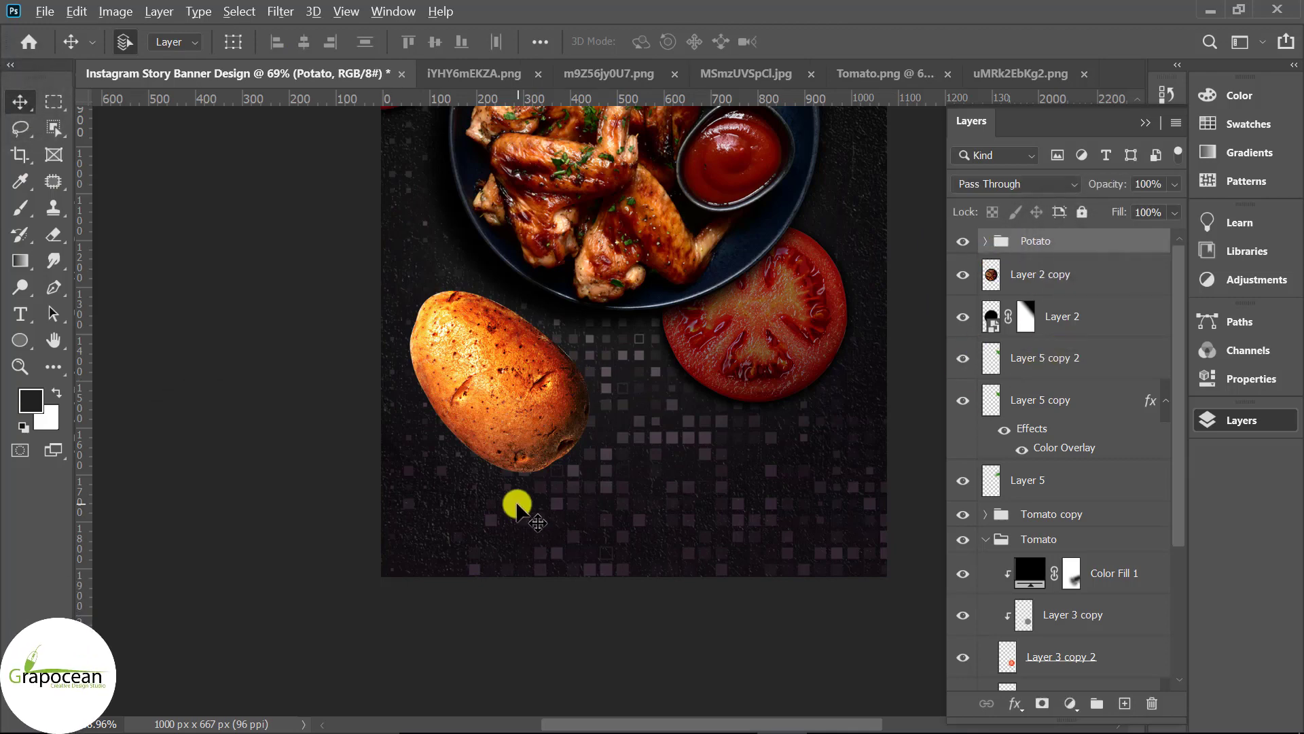
scroll(517, 506, "up", 1)
left_click(985, 241)
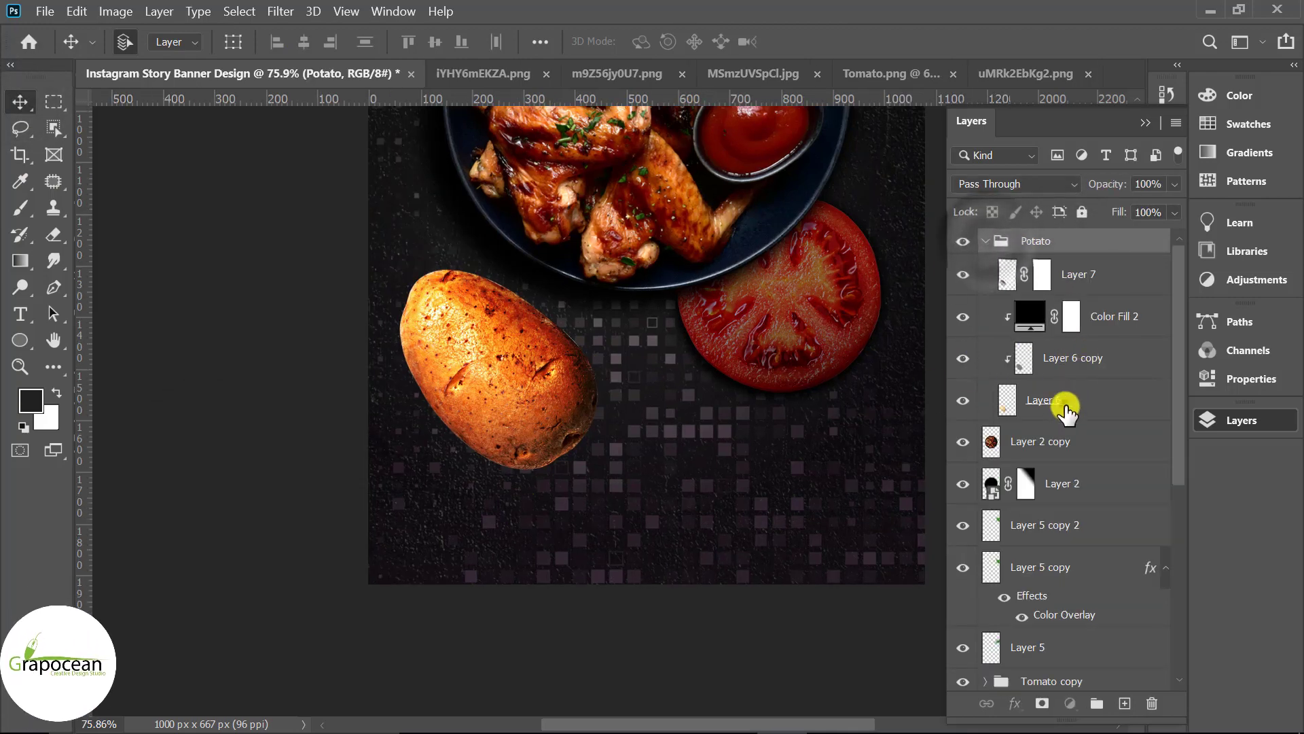
left_click(1065, 408)
key("ctrl+j")
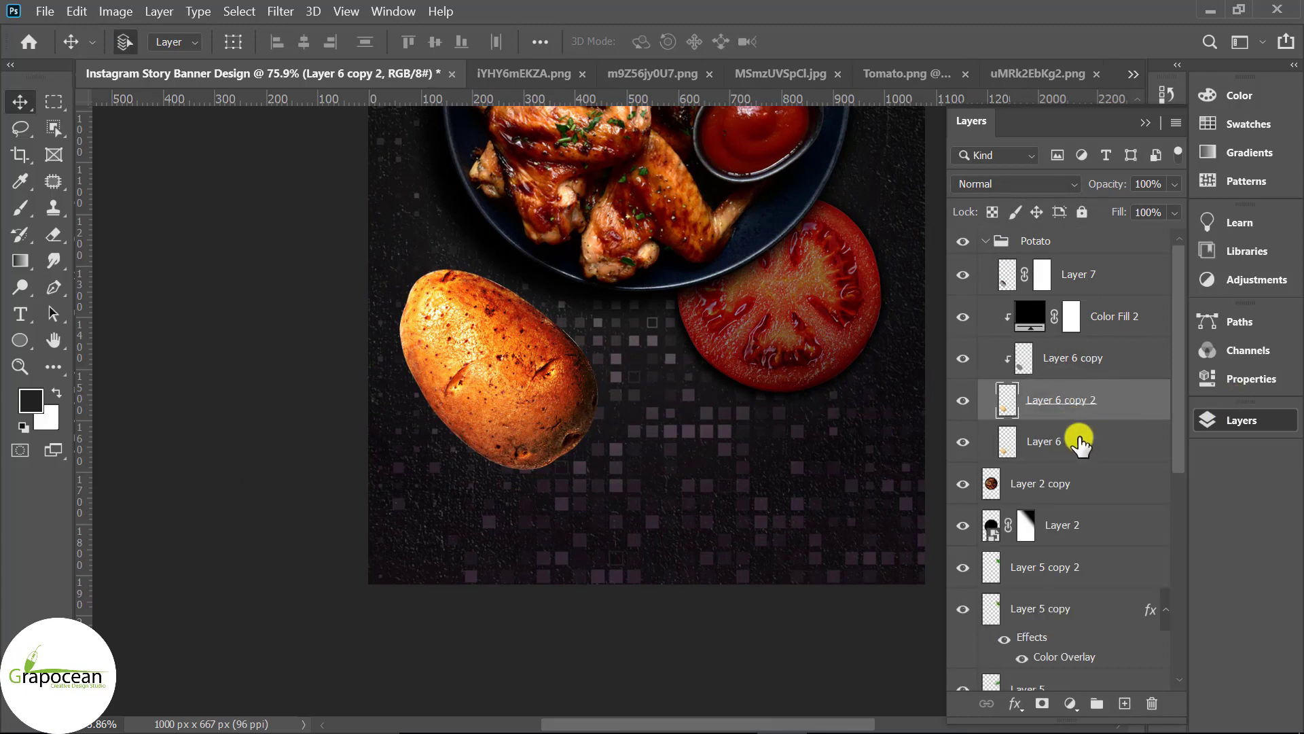
left_click(1080, 443)
Give Layer 6 a black Color Overlay layer style.
right_click(1155, 443)
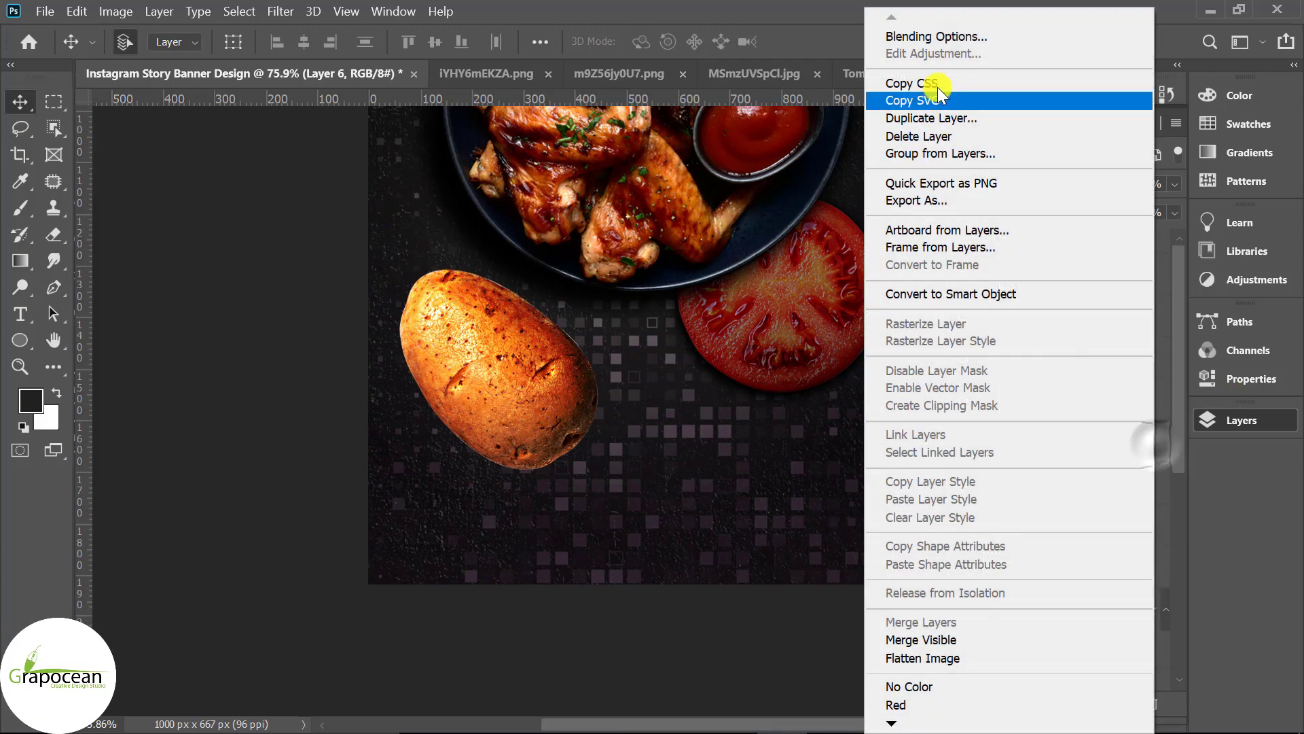
left_click(936, 36)
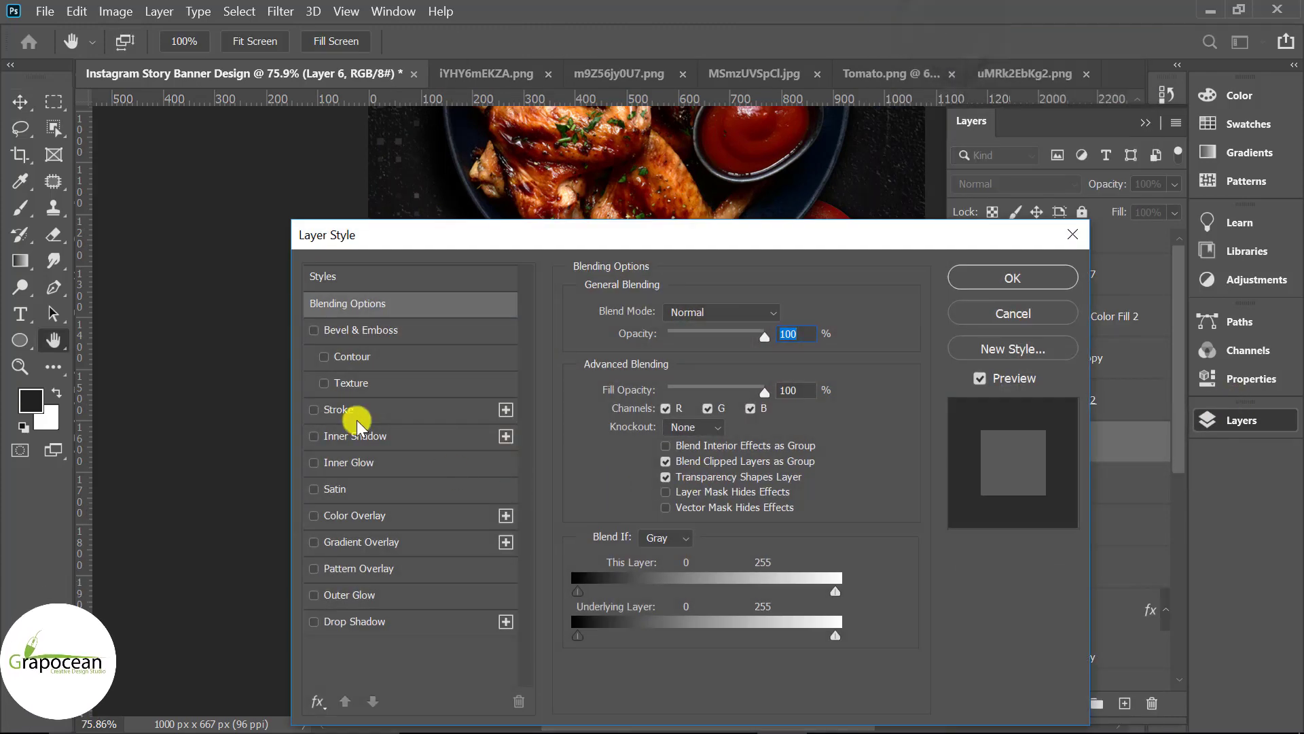
left_click(347, 410)
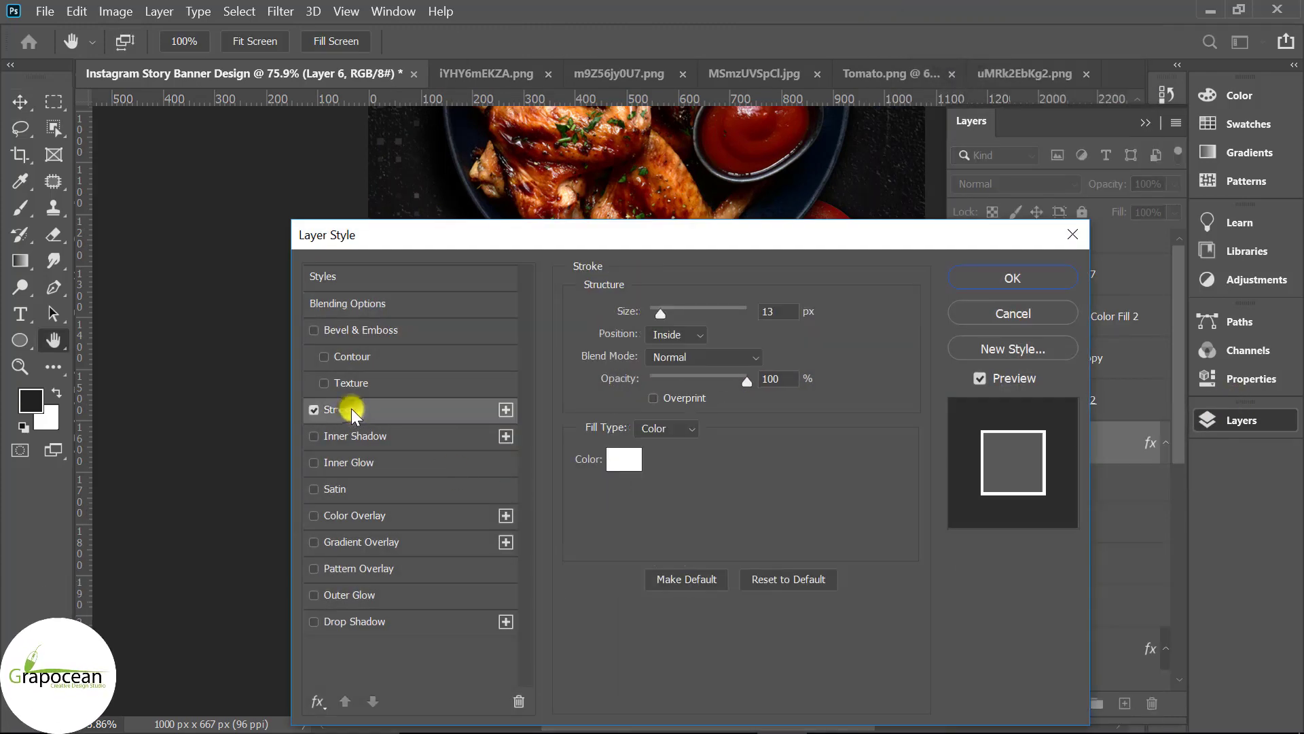
left_click_drag(472, 237, 911, 180)
left_click(752, 351)
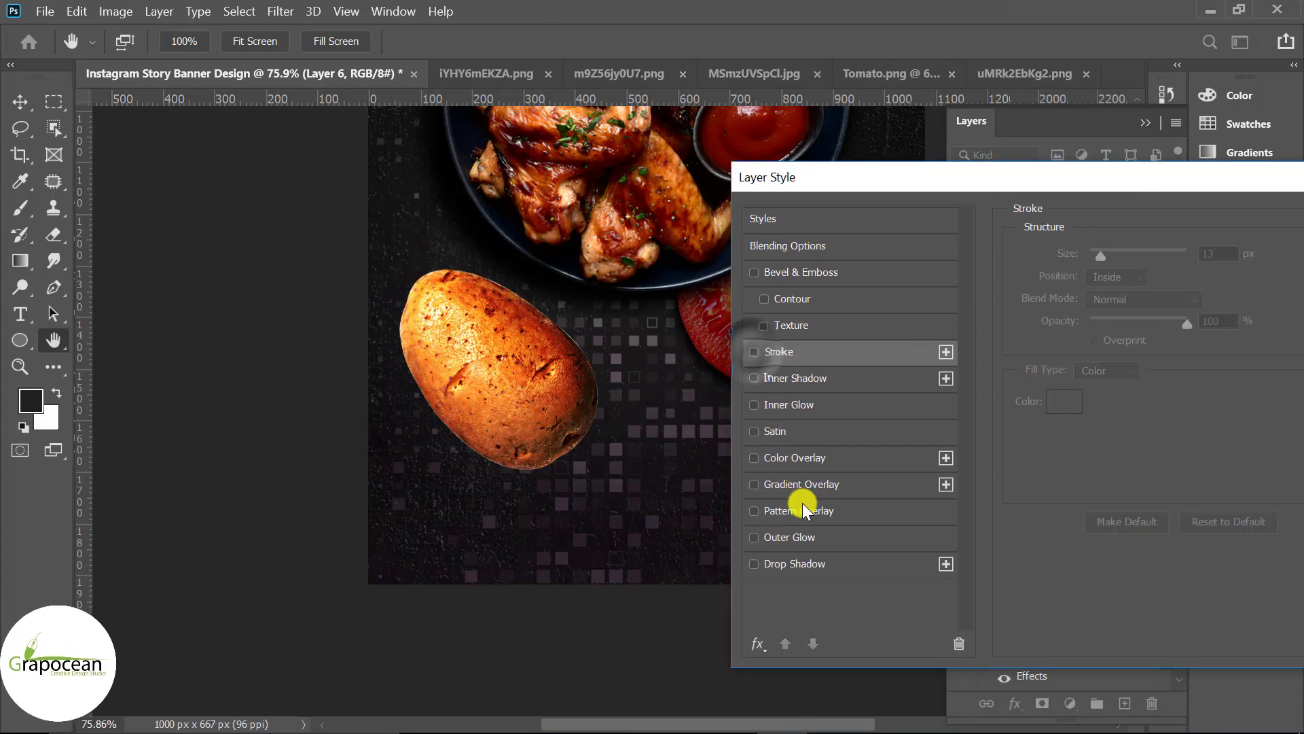
left_click(815, 459)
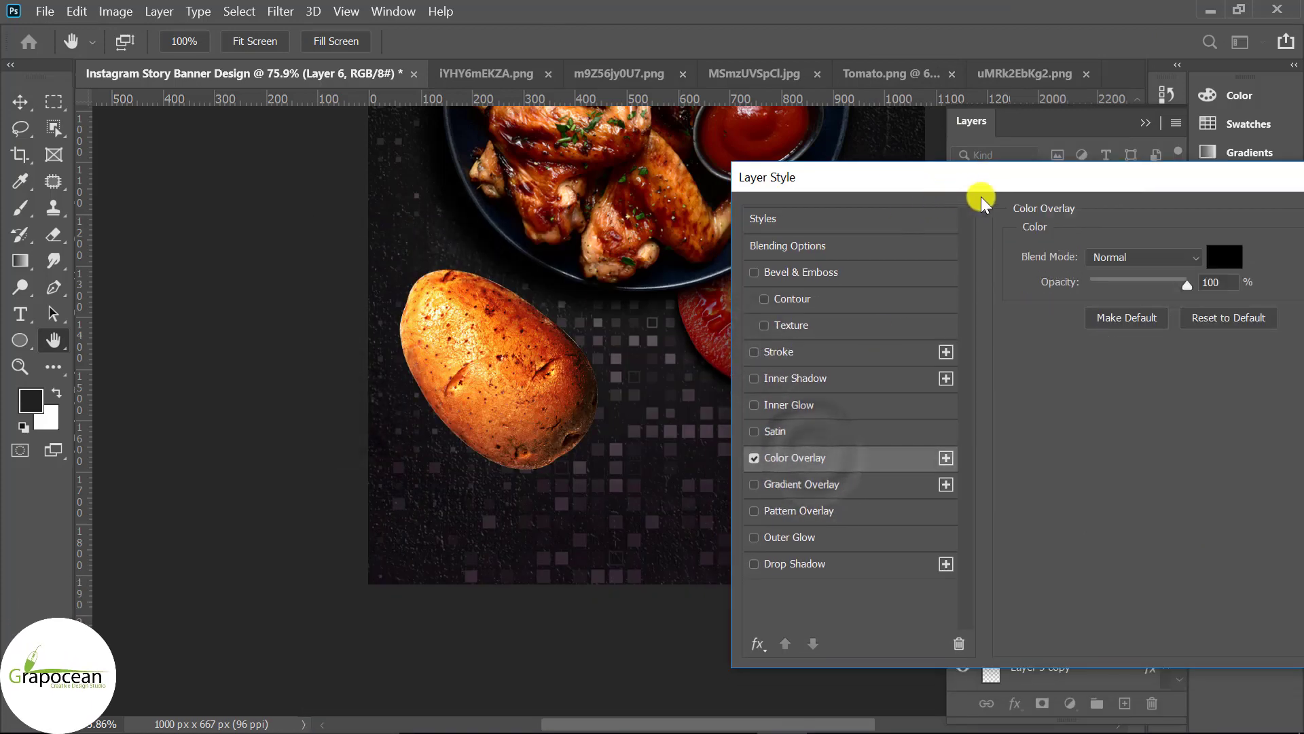
left_click_drag(1182, 178, 839, 407)
left_click(1103, 446)
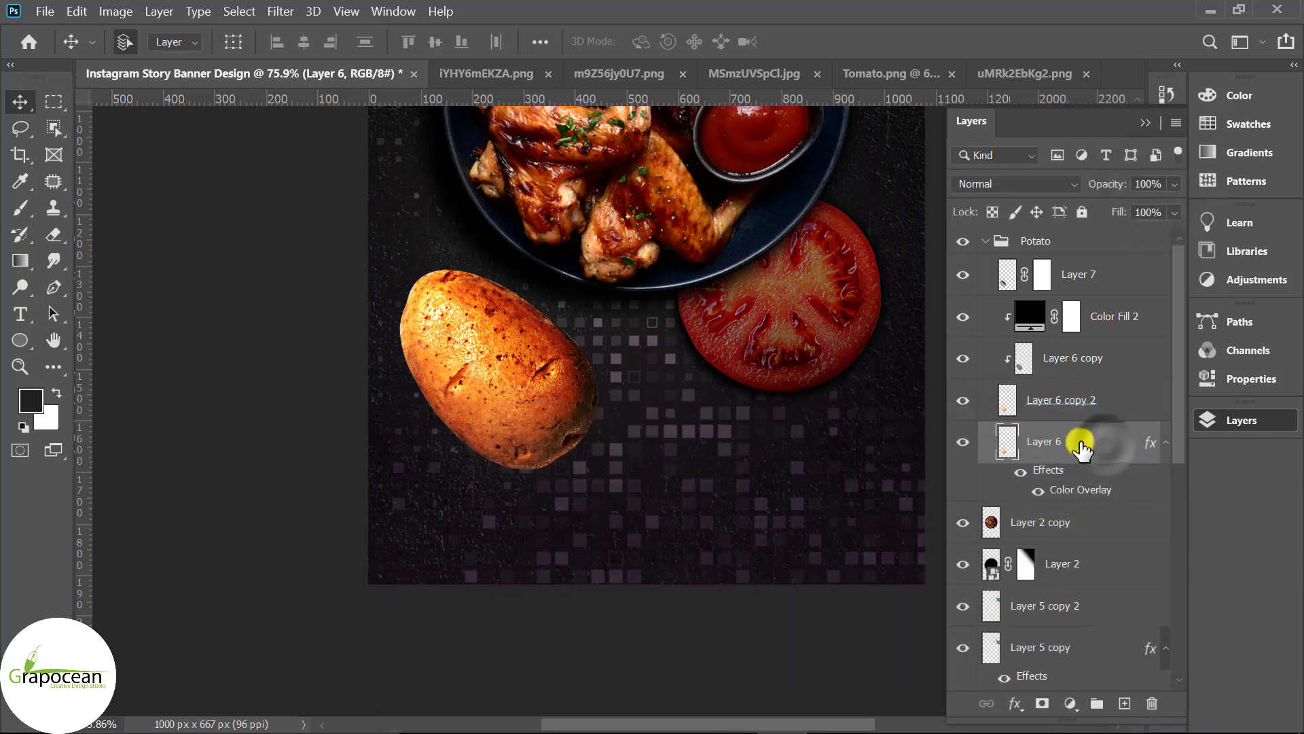
Warp Layer 6 into a bent shadow shape beneath the potato.
key("ctrl+t")
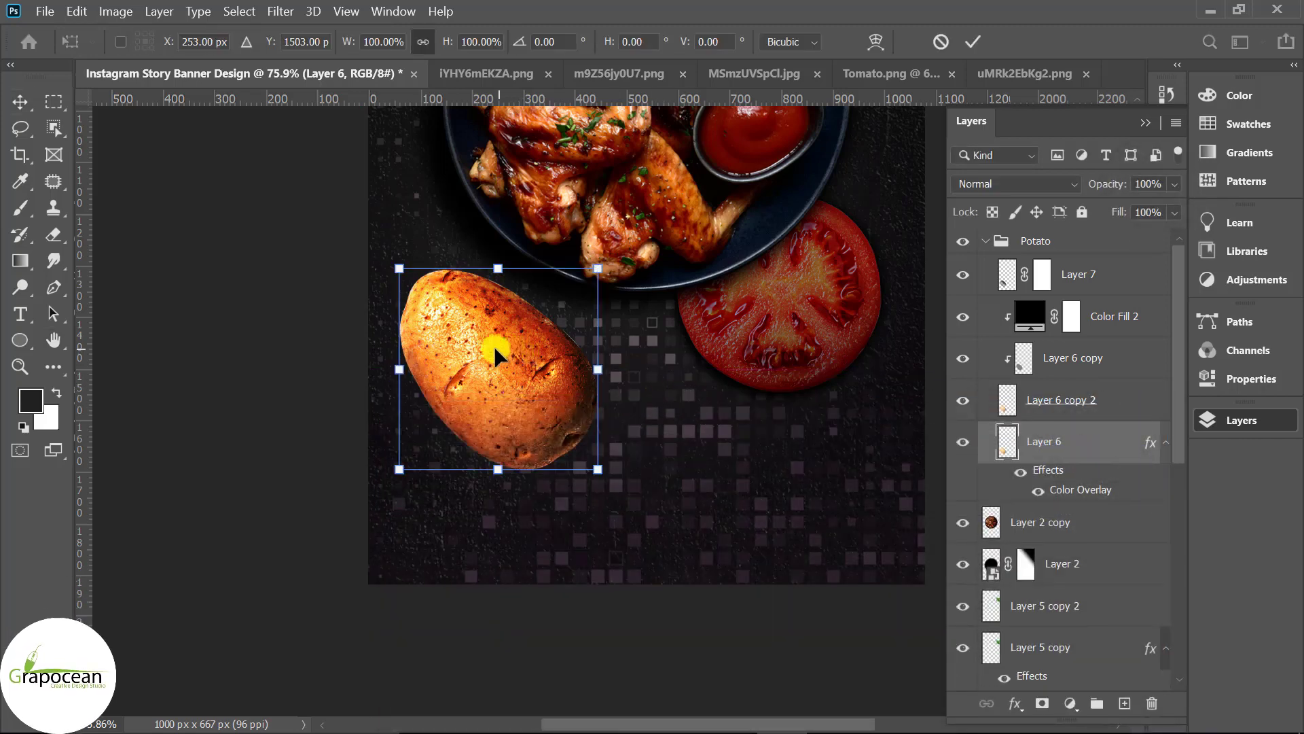
left_click_drag(471, 471, 456, 476)
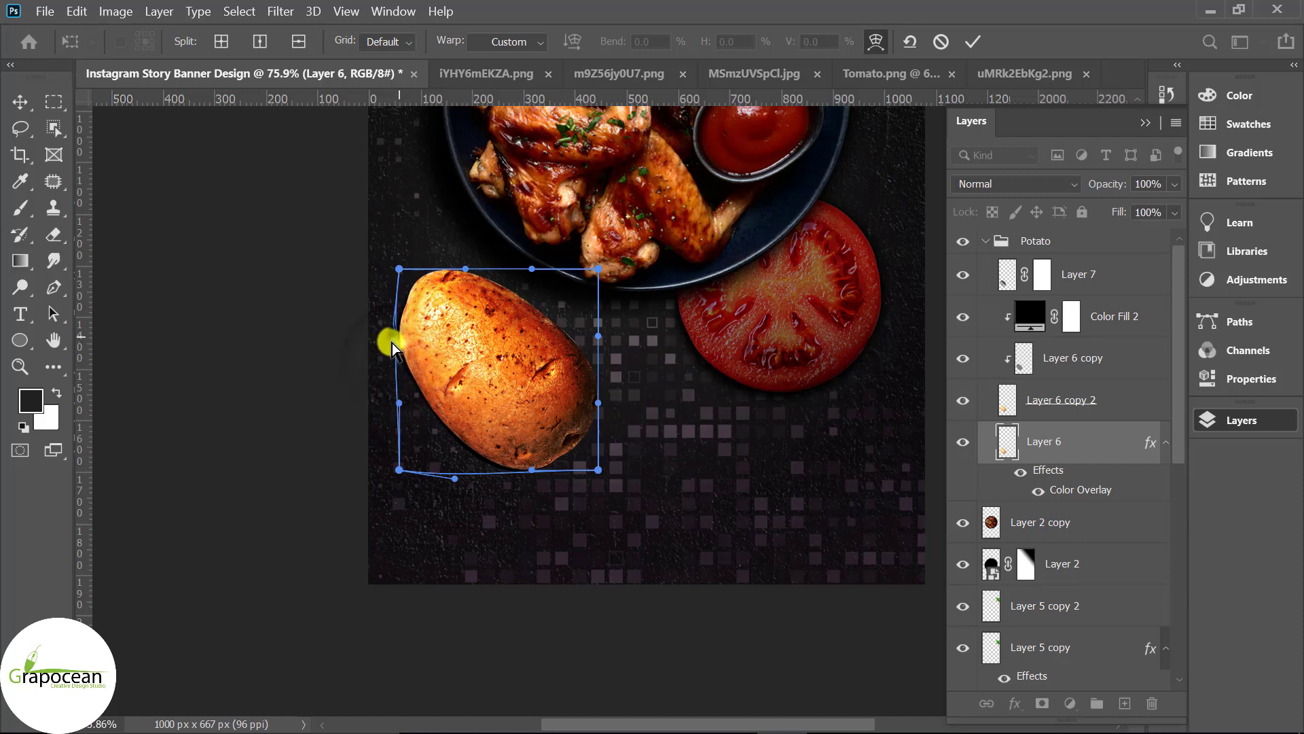
left_click_drag(392, 349, 405, 425)
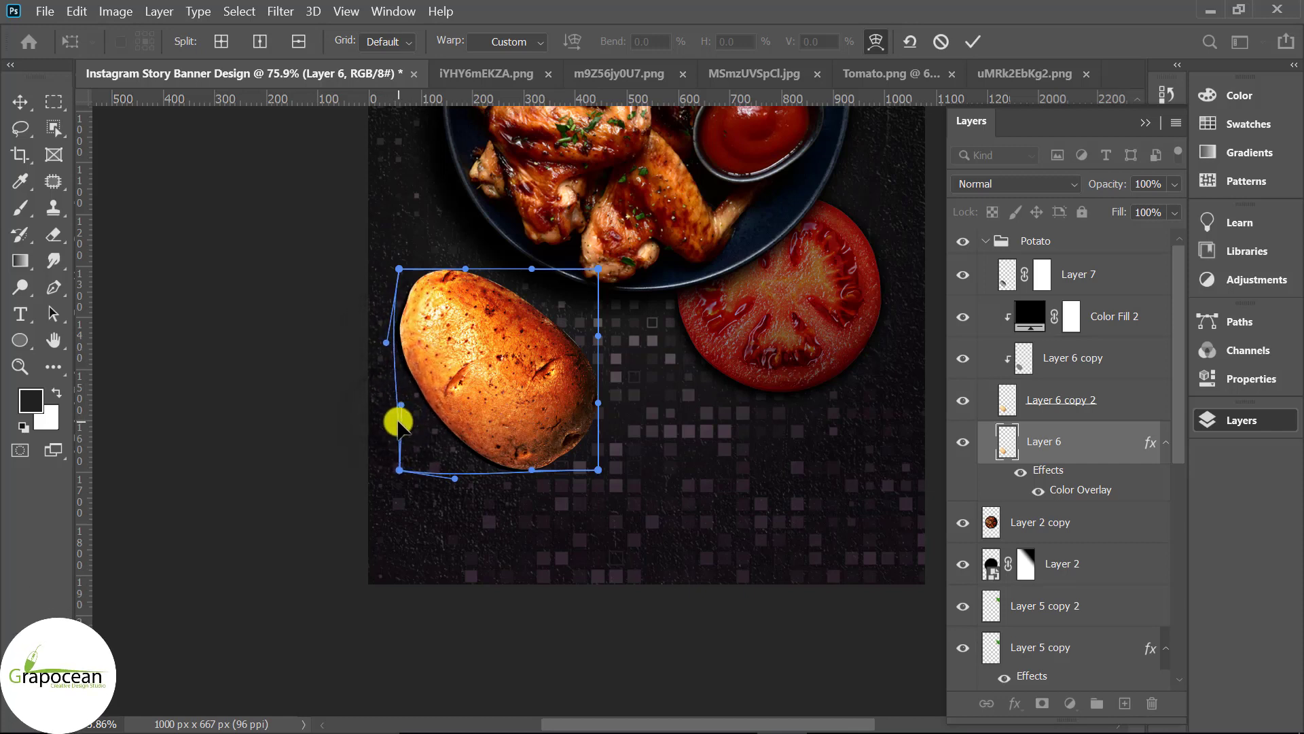
left_click_drag(597, 470, 586, 482)
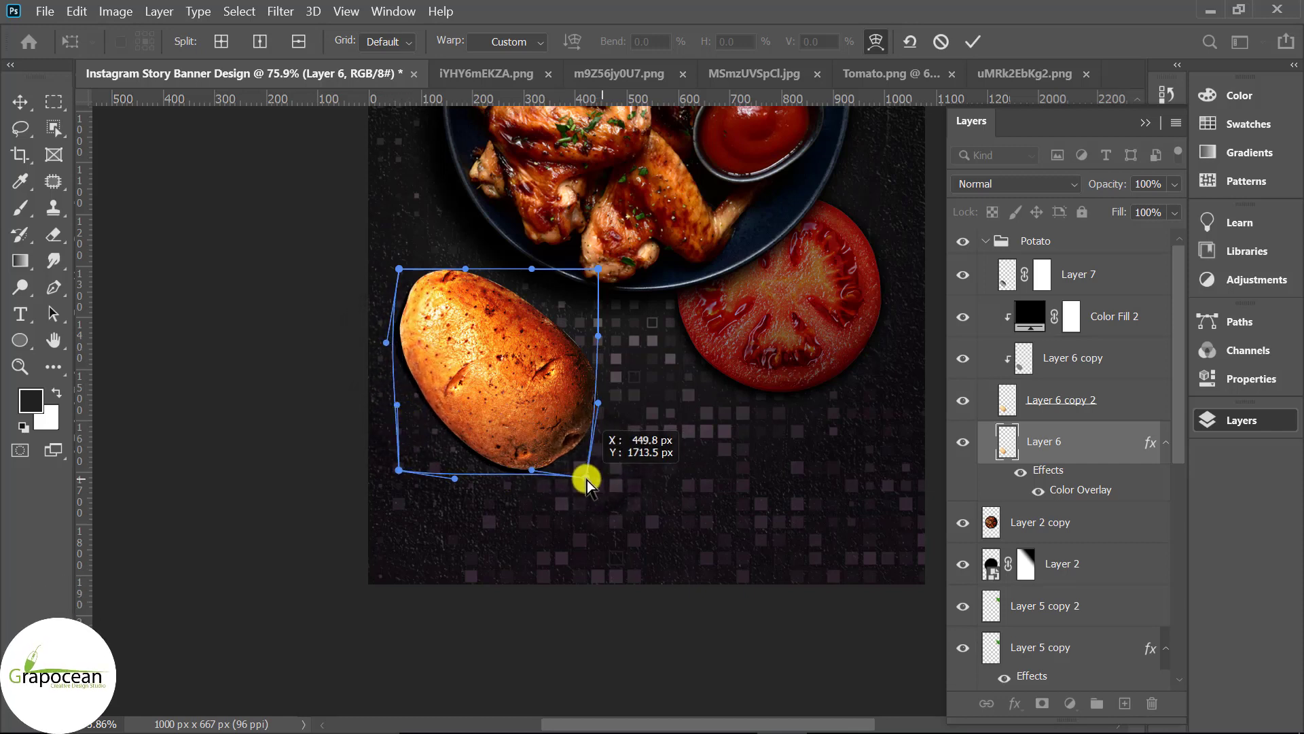
left_click_drag(494, 476, 480, 476)
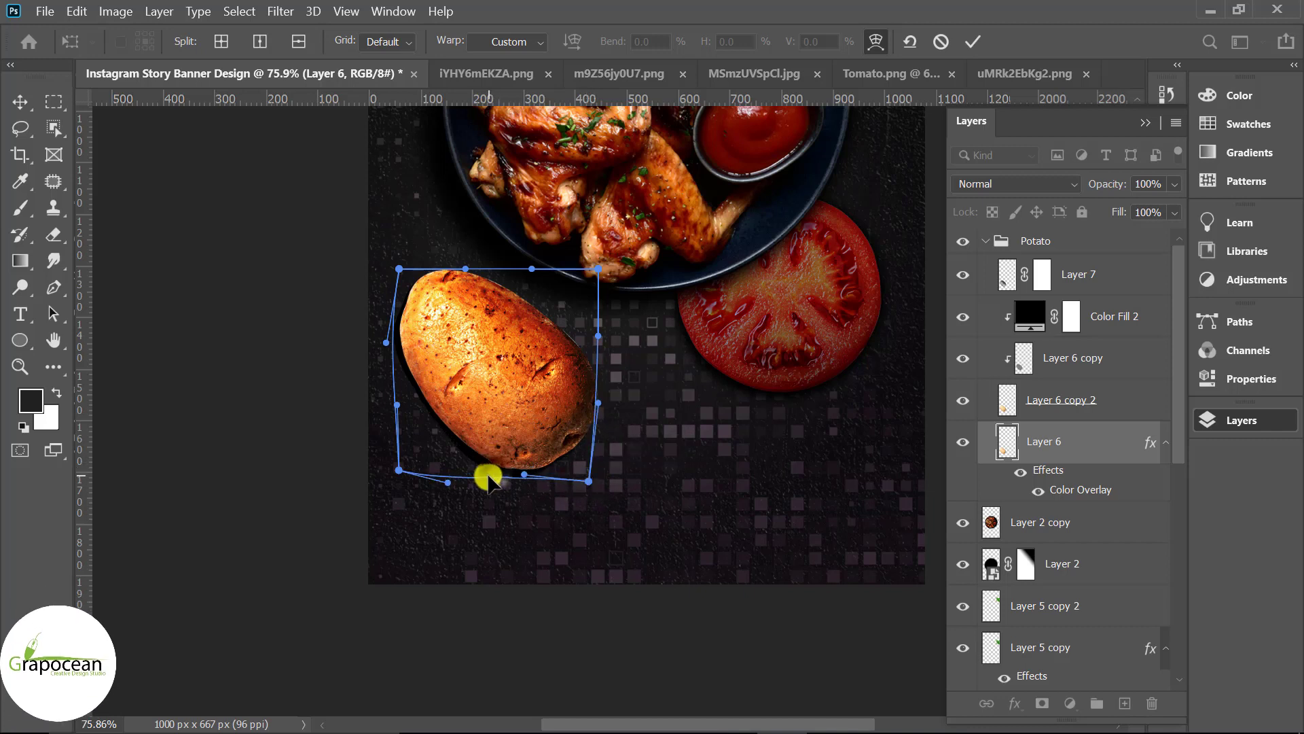
left_click(973, 42)
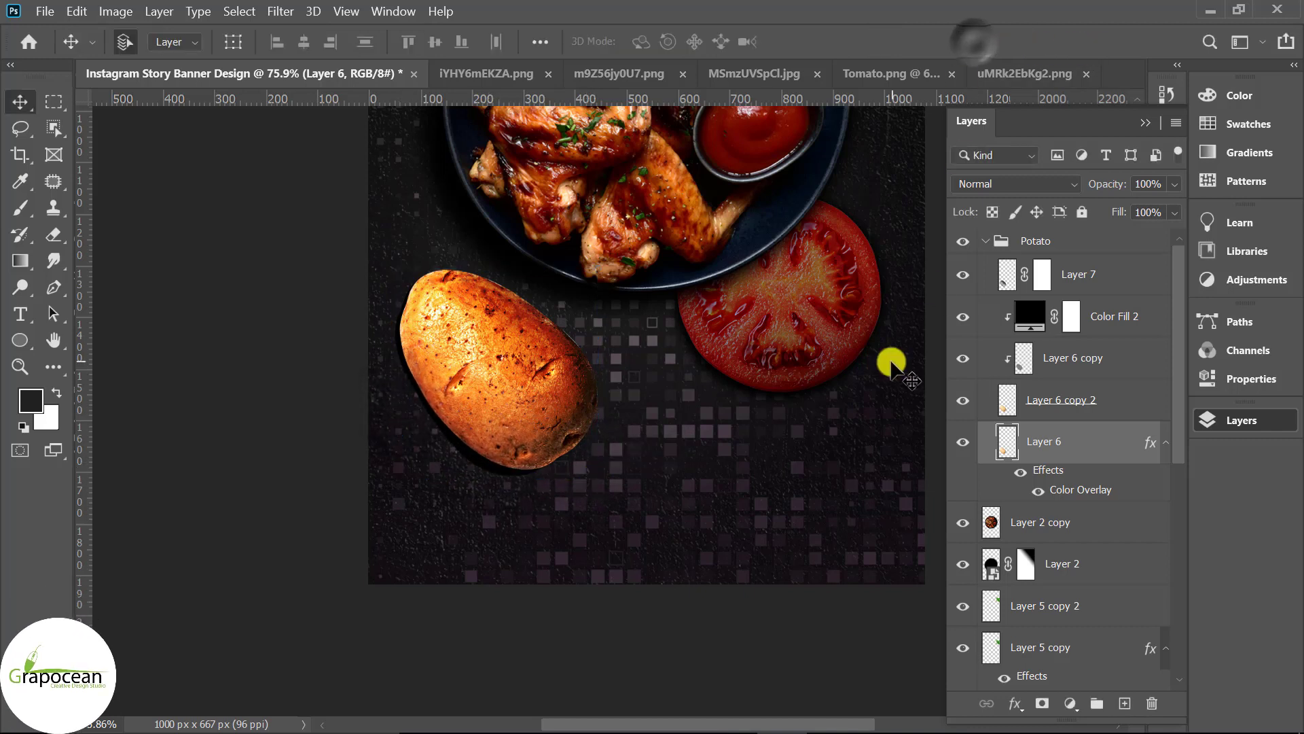
Apply a Motion Blur to the shadow layer.
left_click(280, 11)
mouse_move(291, 224)
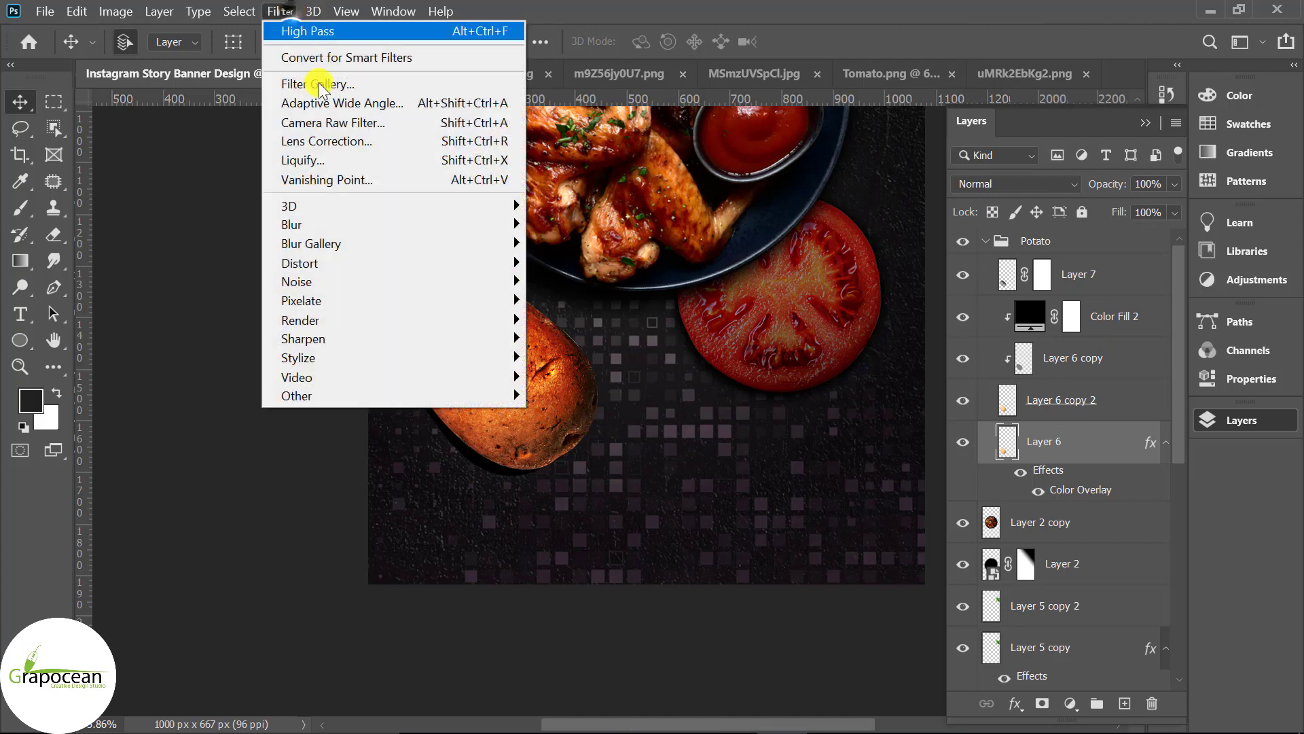
left_click(579, 338)
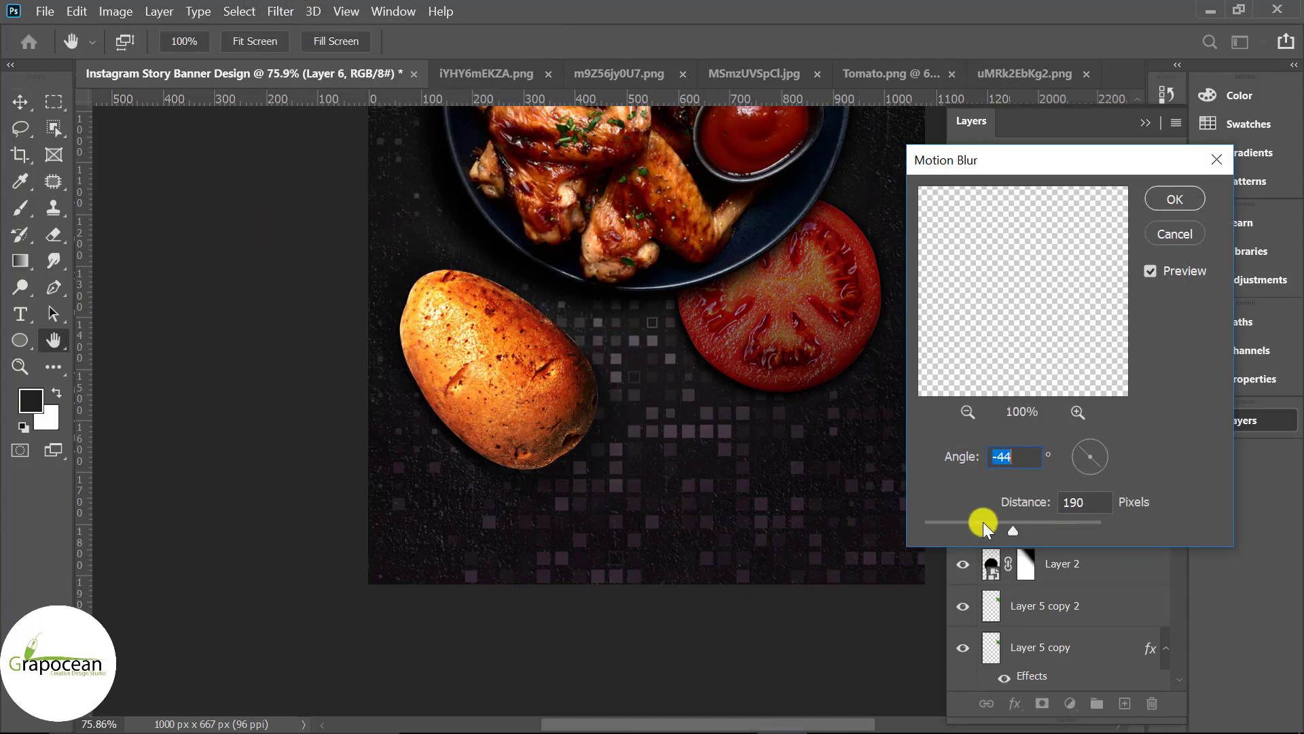
mouse_move(1099, 459)
left_mouse_down()
mouse_move(1108, 443)
mouse_move(1103, 459)
left_mouse_up()
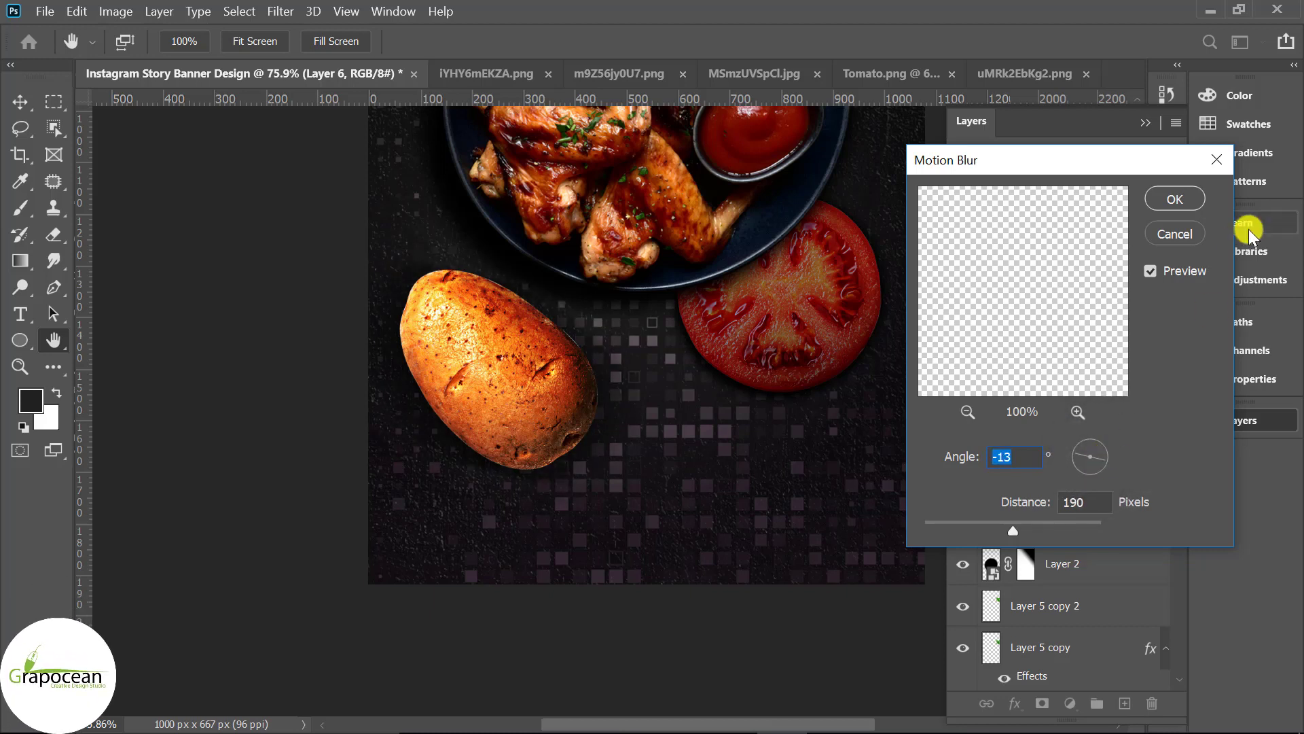
left_click(1174, 199)
key("ctrl+0")
Set Layer 7 to Subtract blending and keep one copy of it.
key("v")
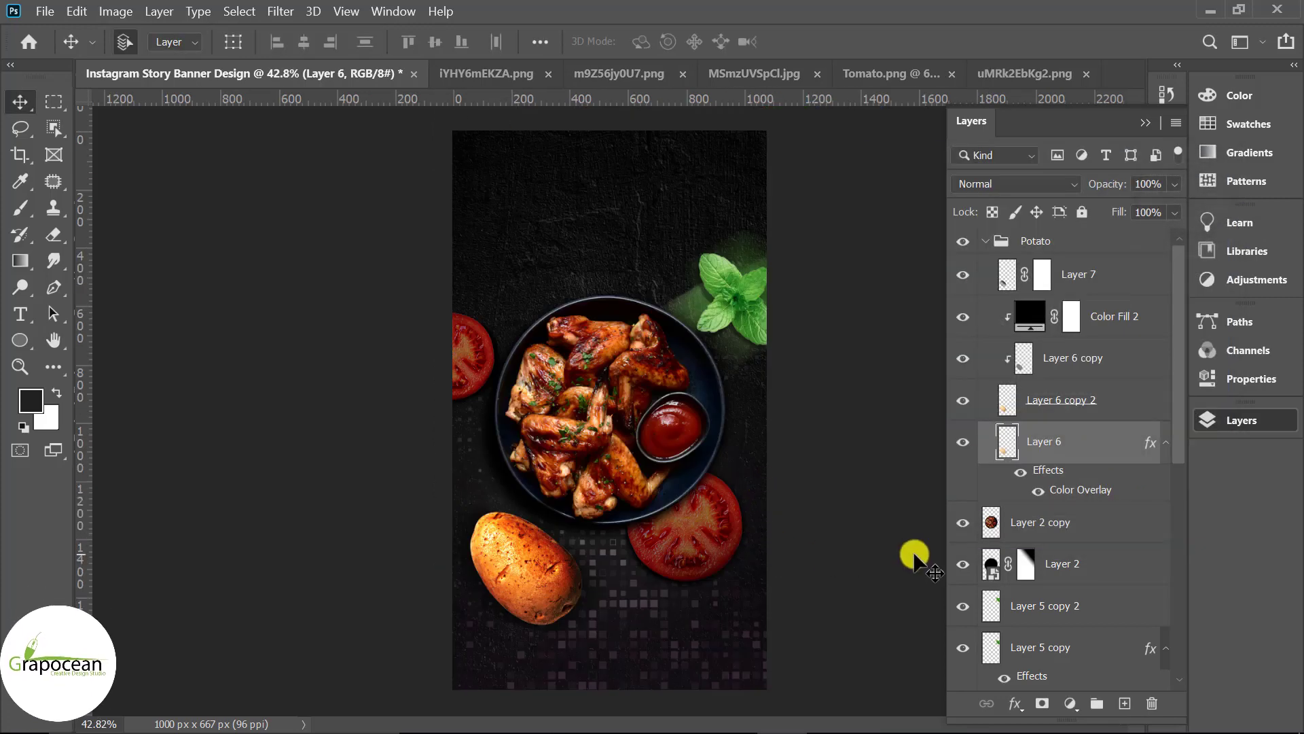
left_click(1103, 274)
key("alt+shift+o")
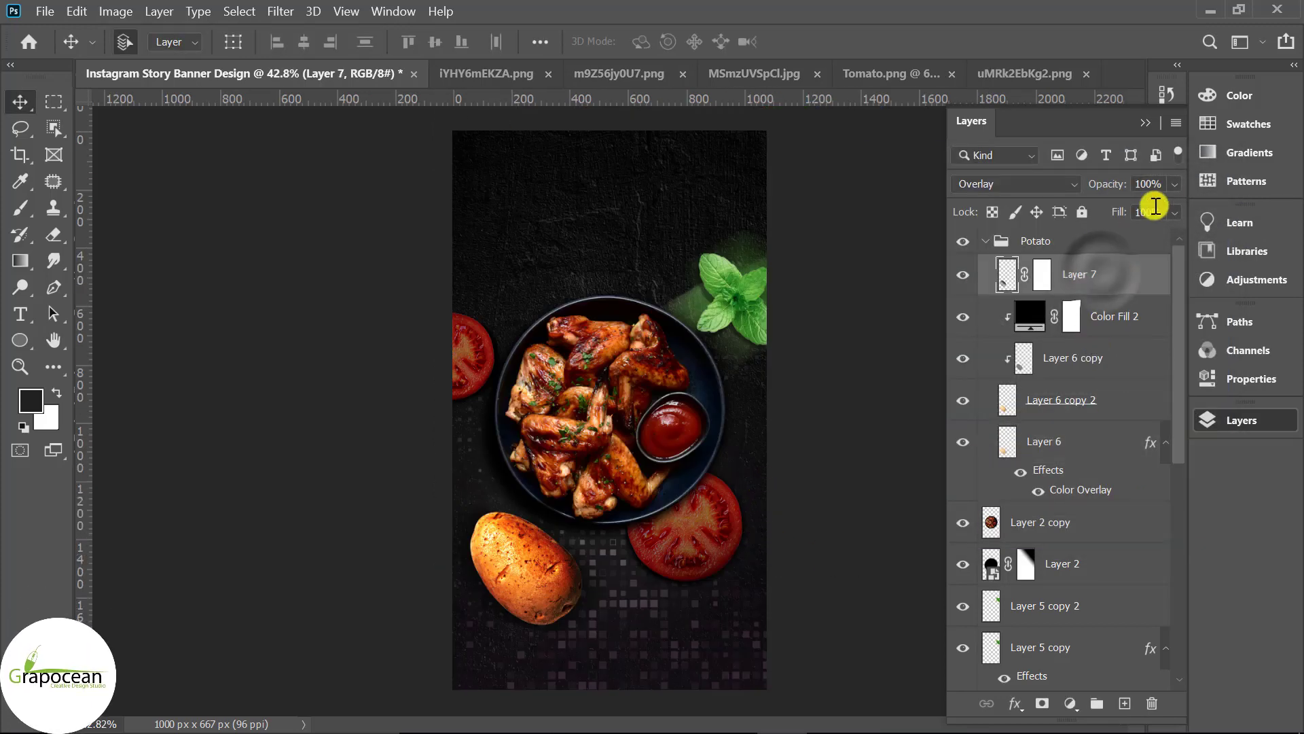
left_click(1010, 184)
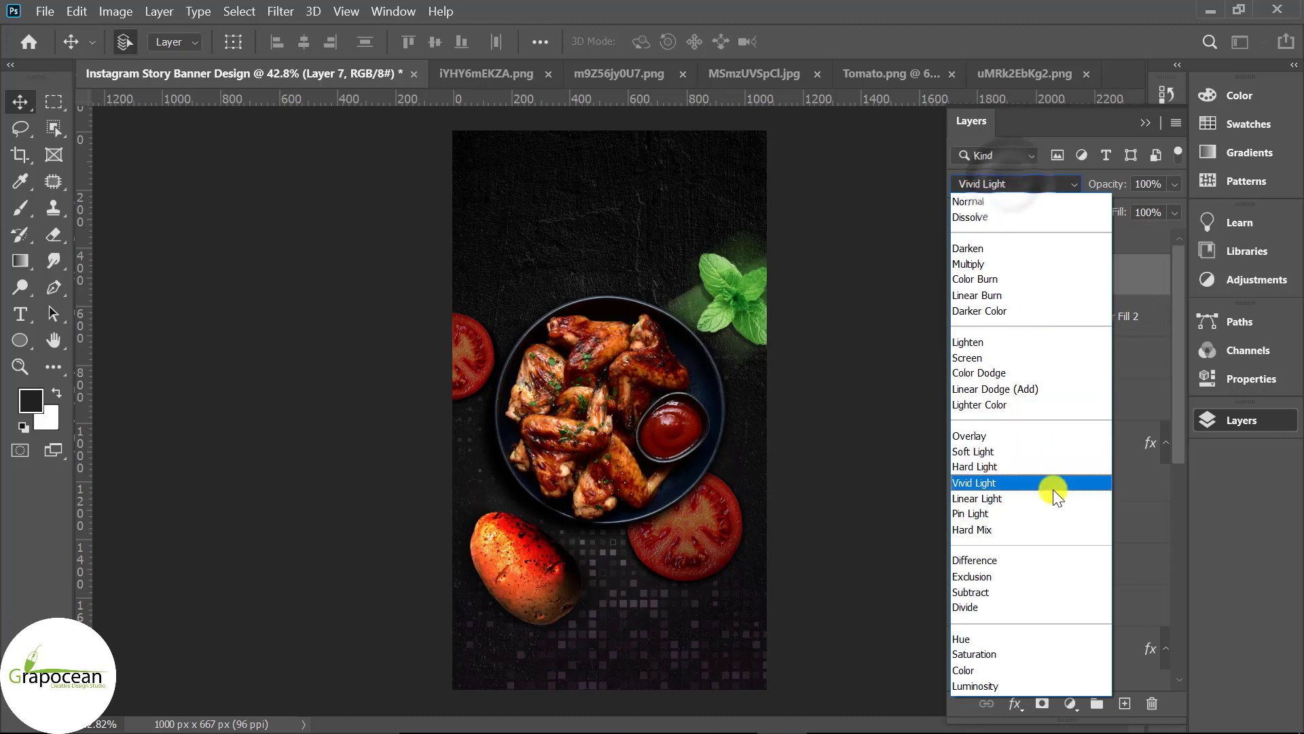
left_click(1050, 594)
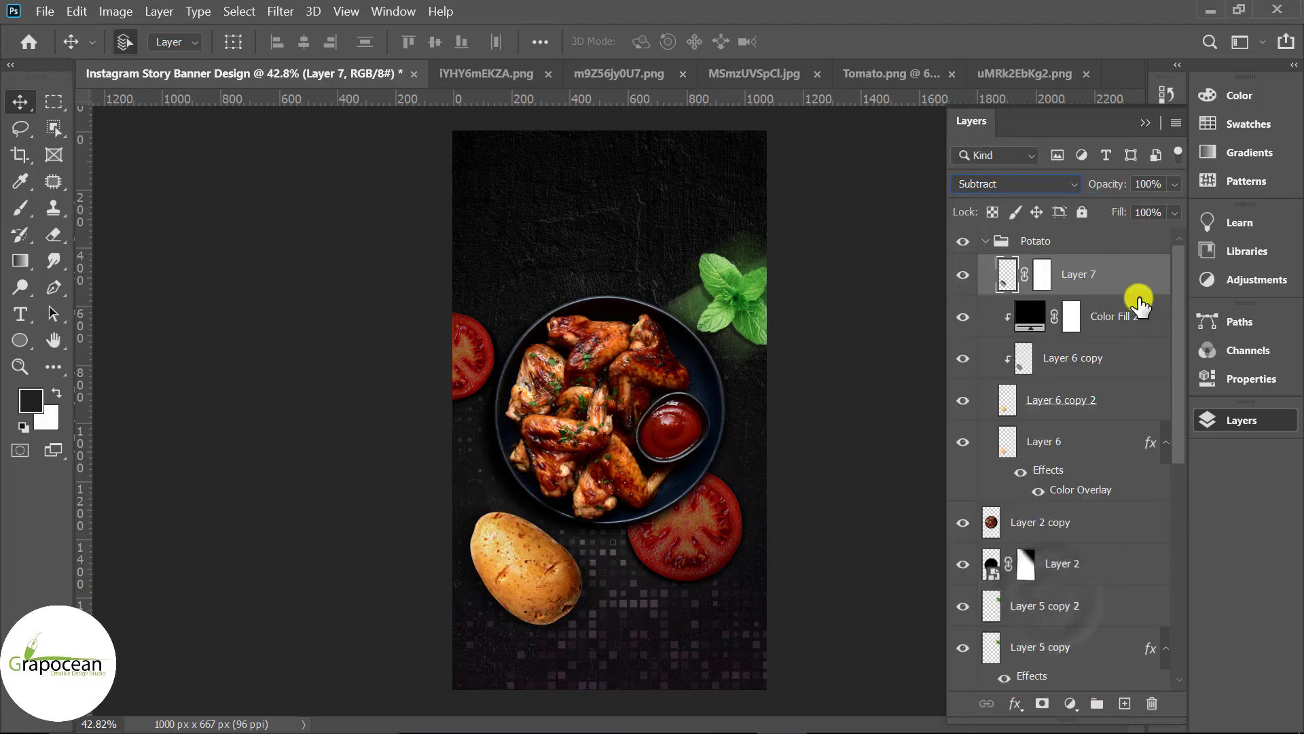
key("ctrl+j")
key("ctrl+j")
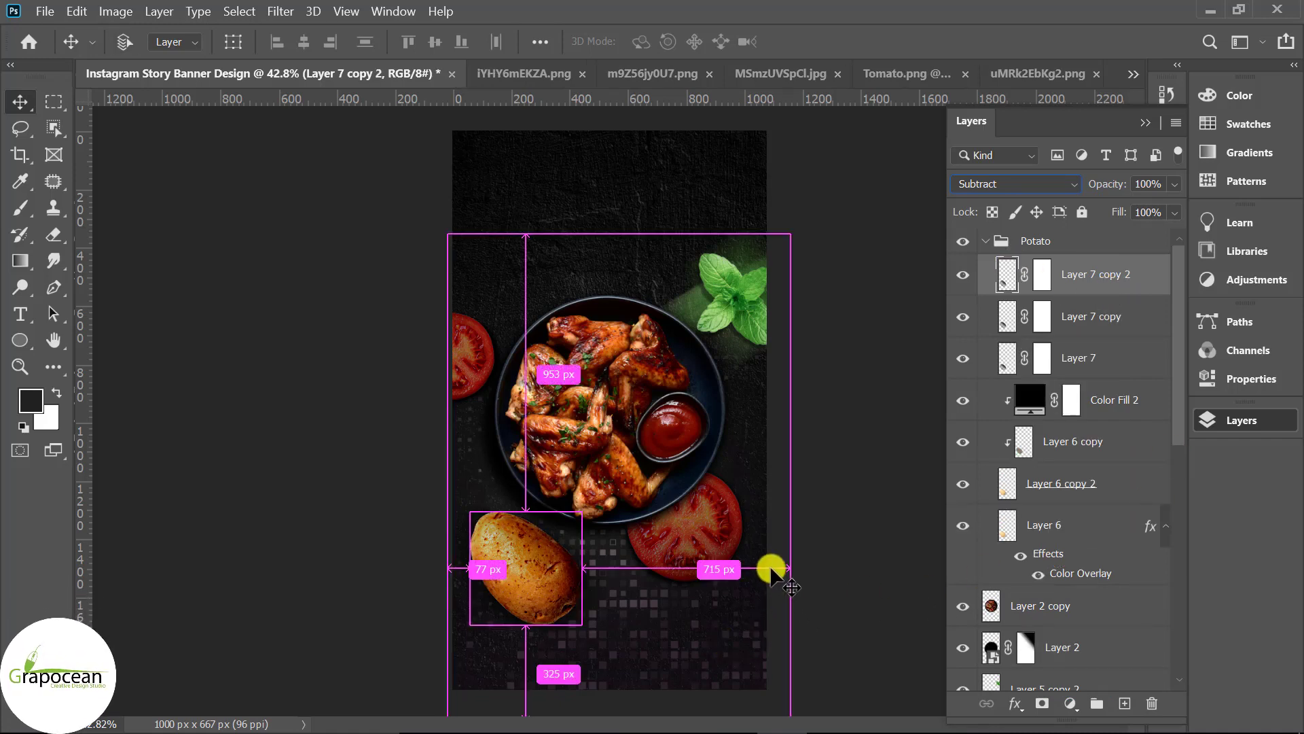
key("ctrl+z")
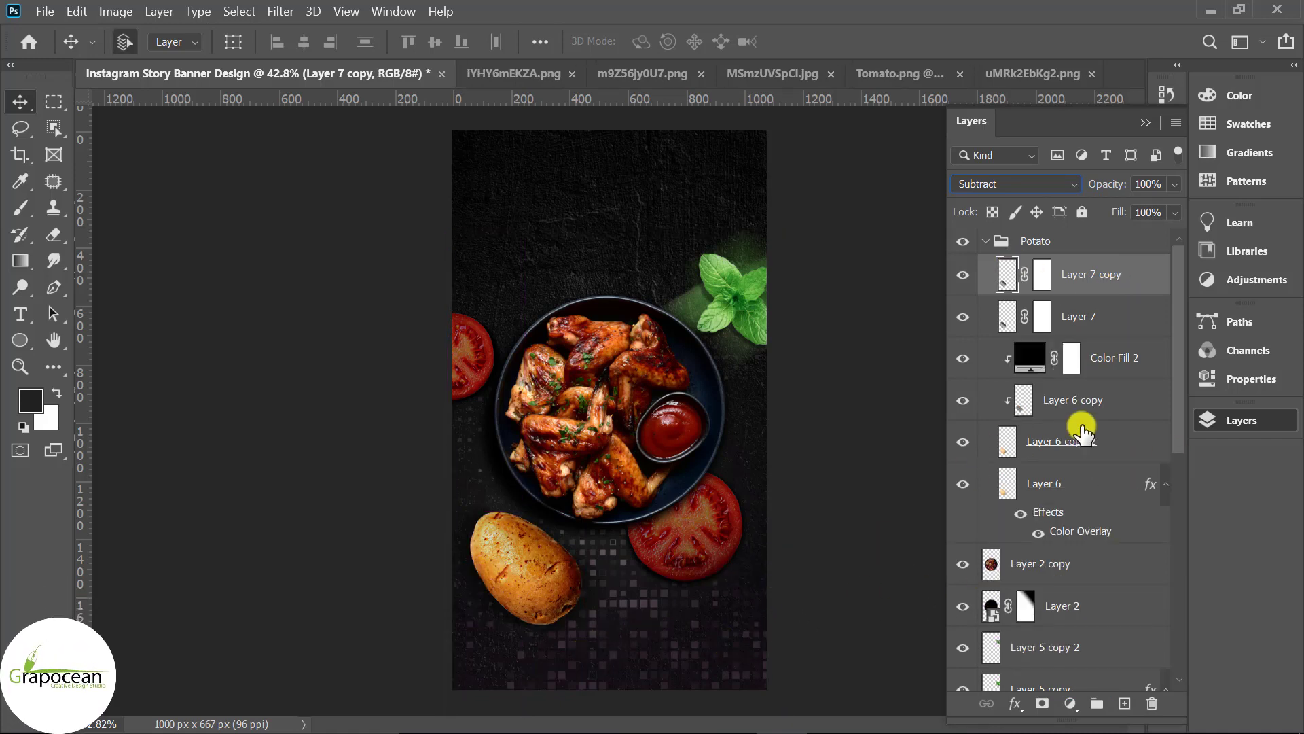
Lower Layer 6 copy 2's opacity to about 77%.
left_click(1071, 486)
left_click(1082, 449)
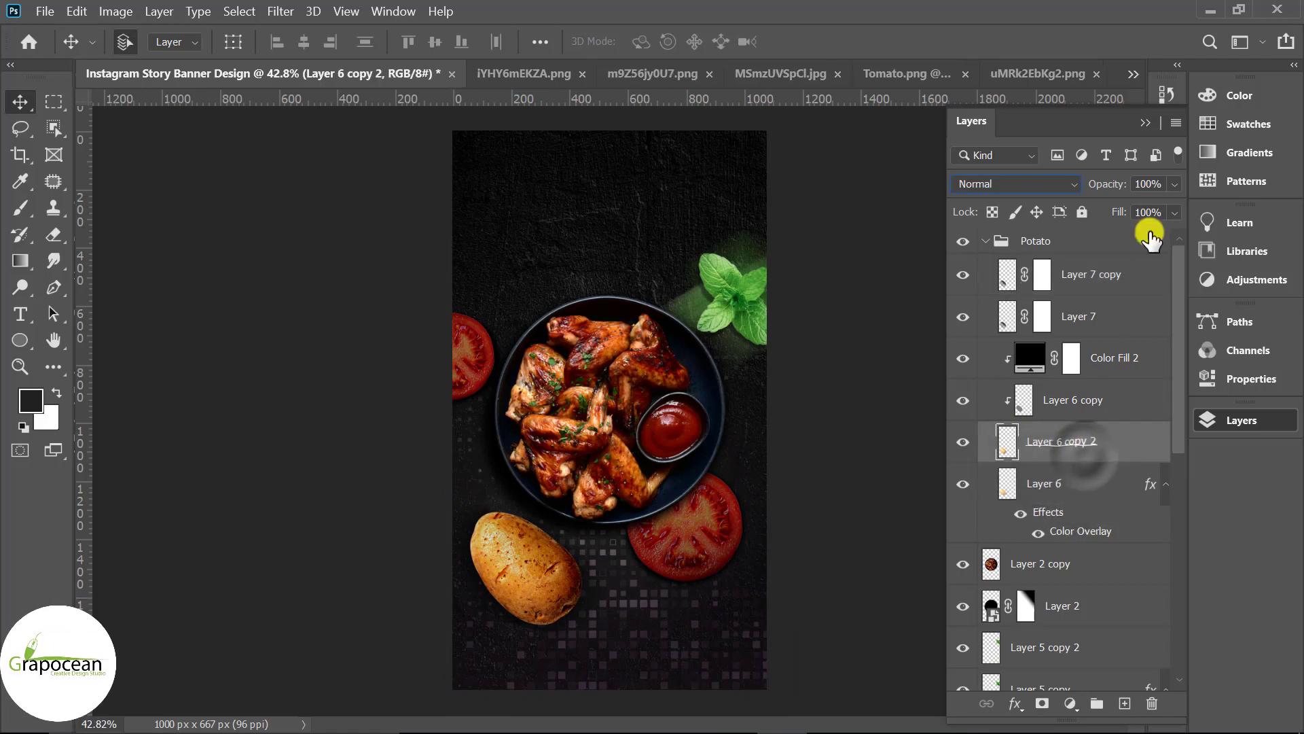
left_click(1174, 184)
left_click_drag(1175, 205, 1145, 205)
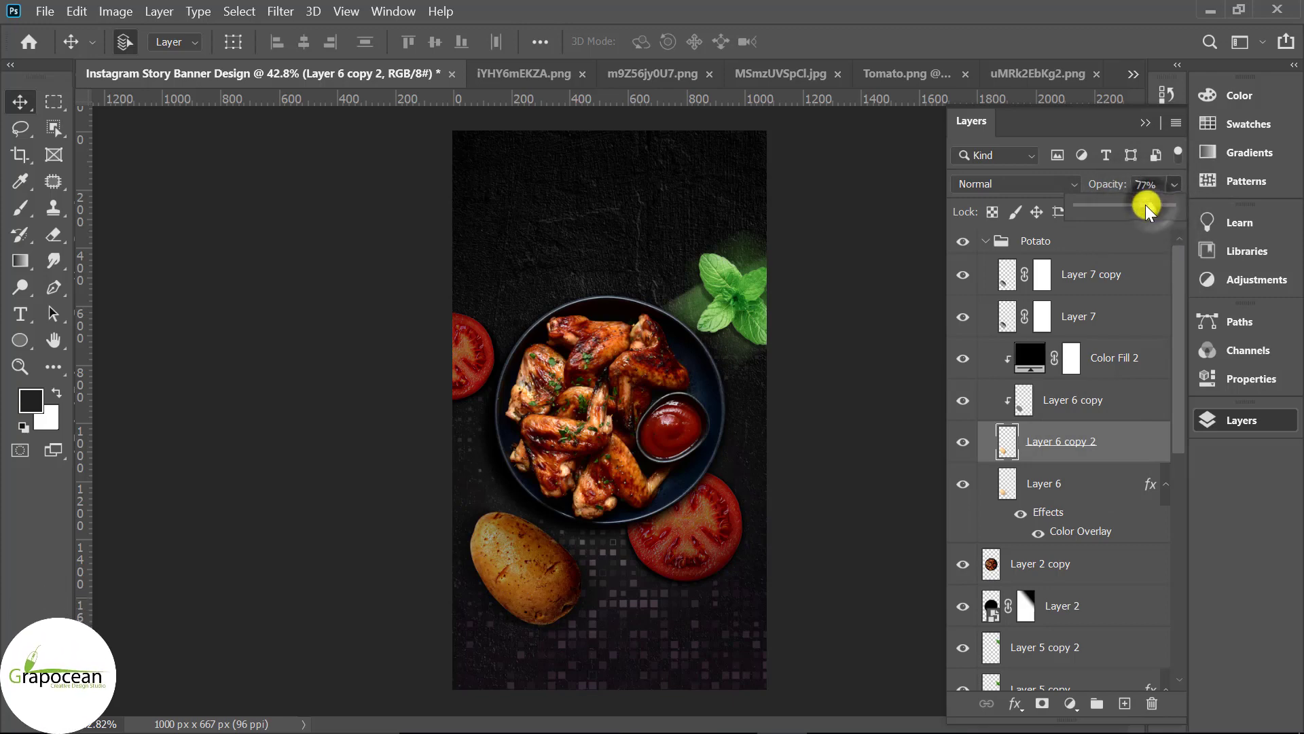
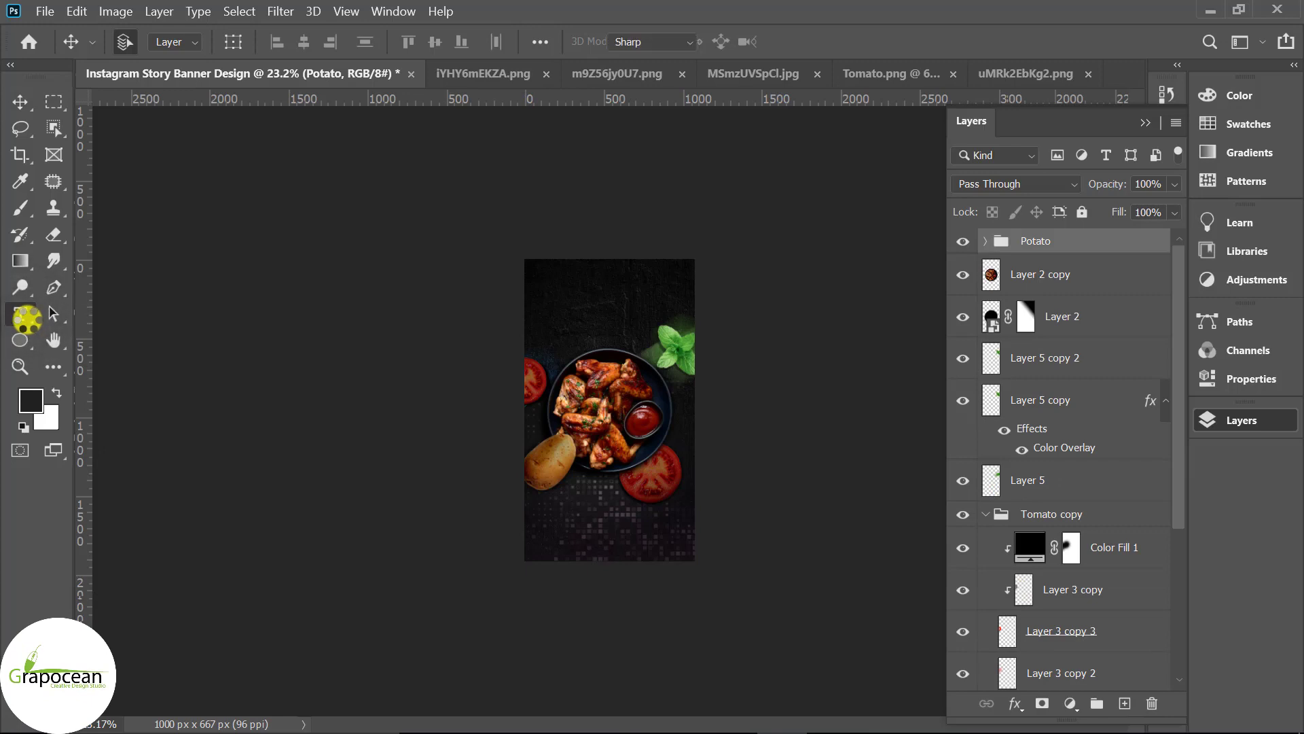
Start a new text line on a new layer near the top of the banner.
left_click(22, 315)
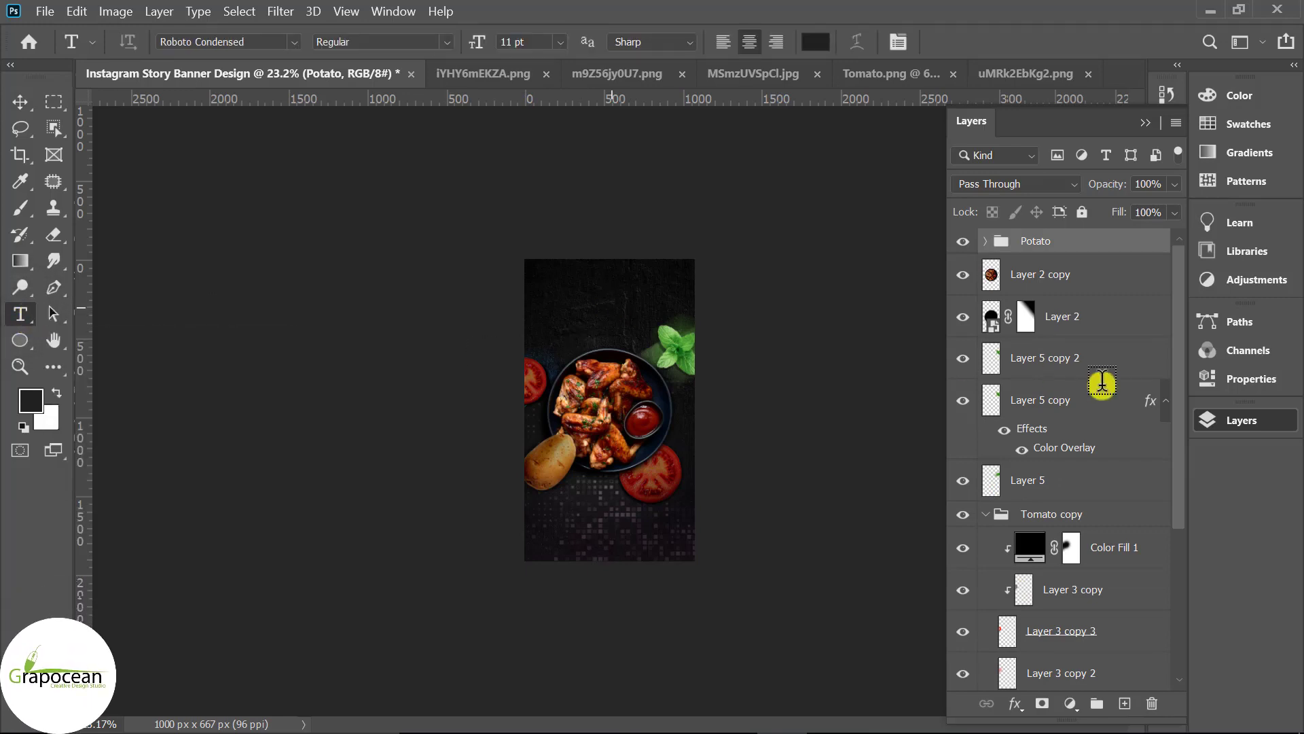
left_click(1124, 703)
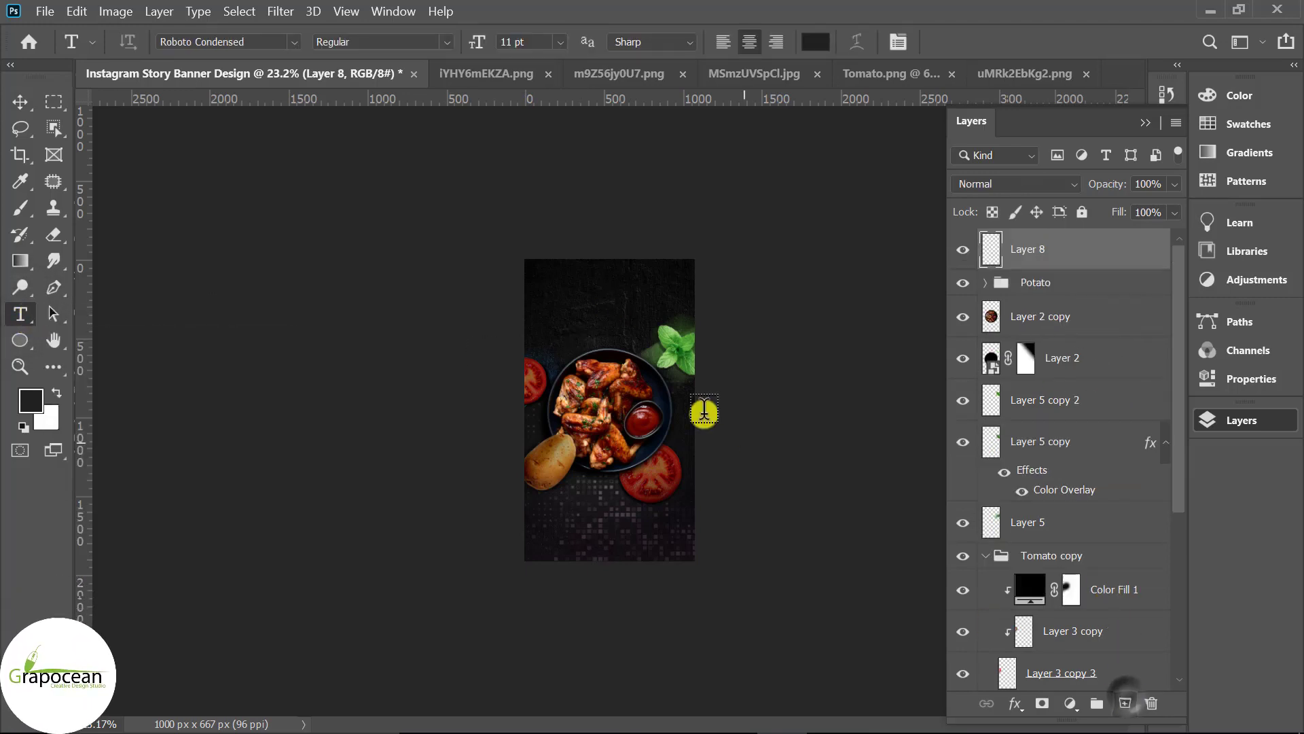
left_click(596, 305)
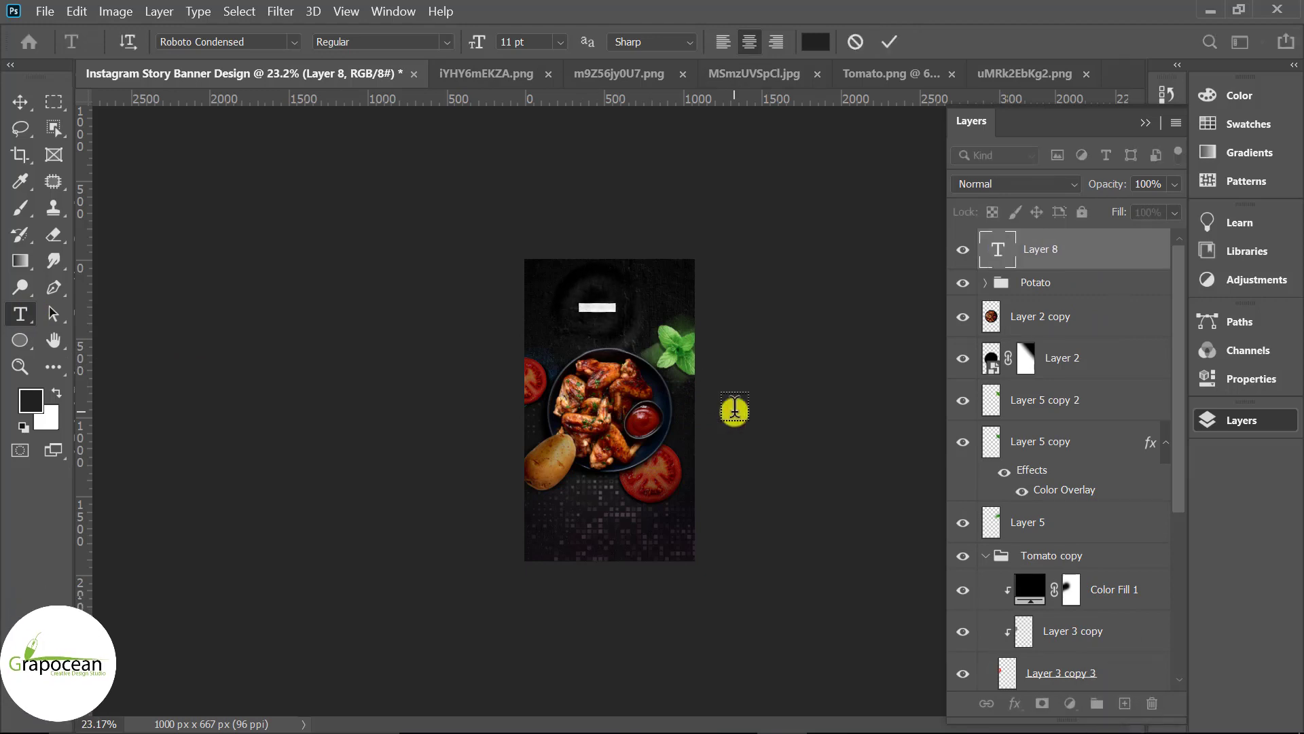
scroll(630, 305, "up", 5)
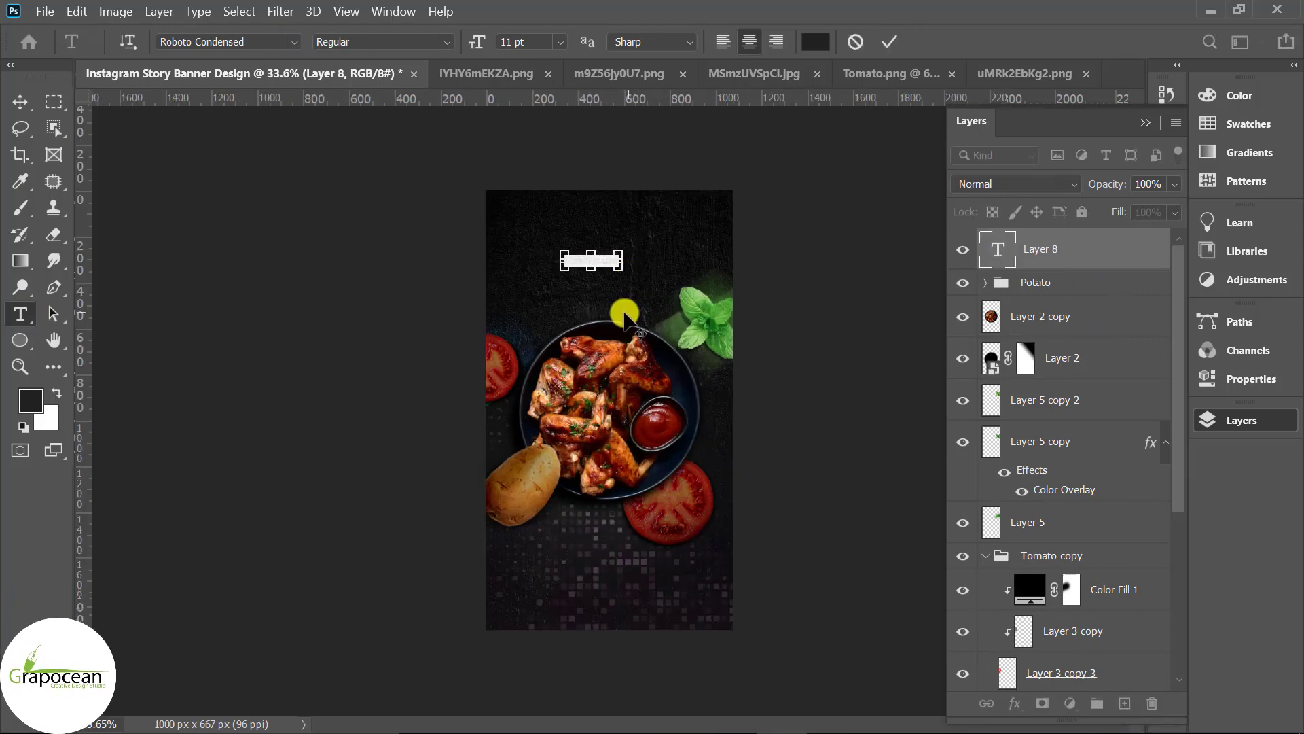
Set the text colour to white, #ffffff.
left_click(820, 58)
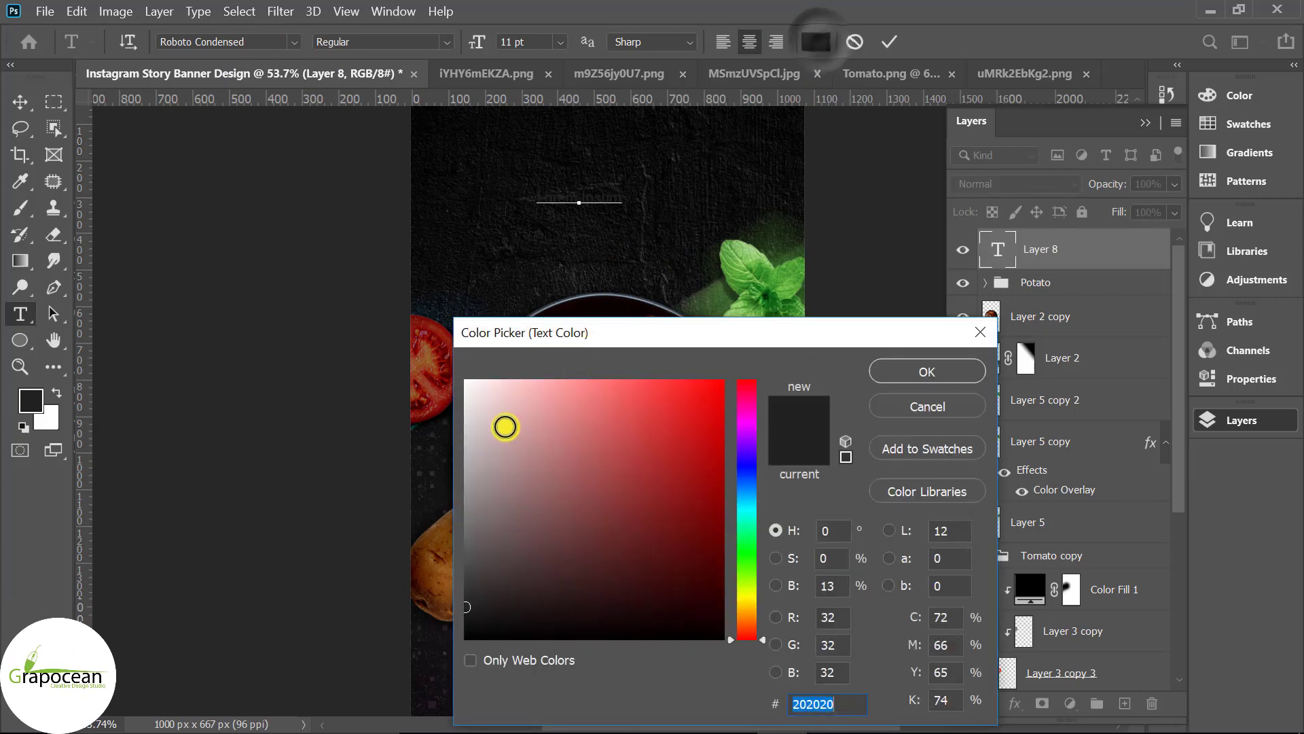
left_click_drag(407, 452, 378, 443)
left_click(928, 390)
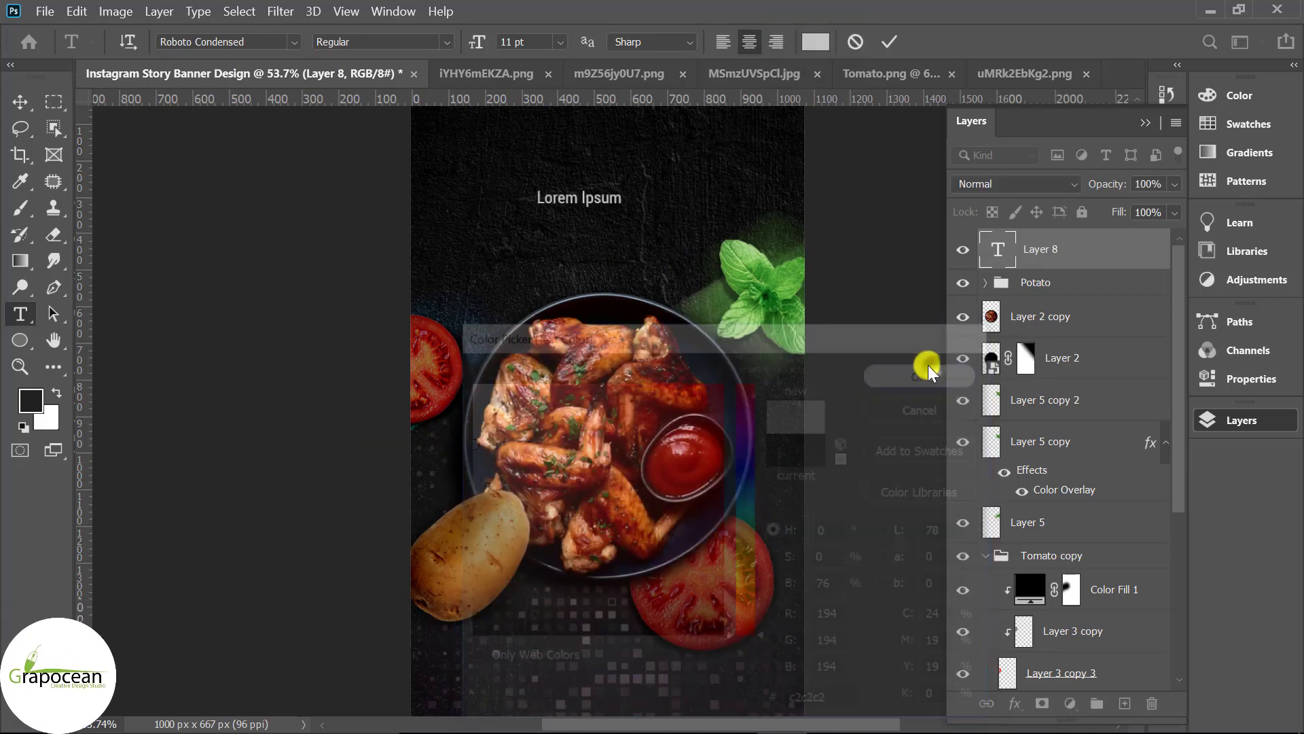
scroll(646, 214, "up", 1)
left_click(813, 51)
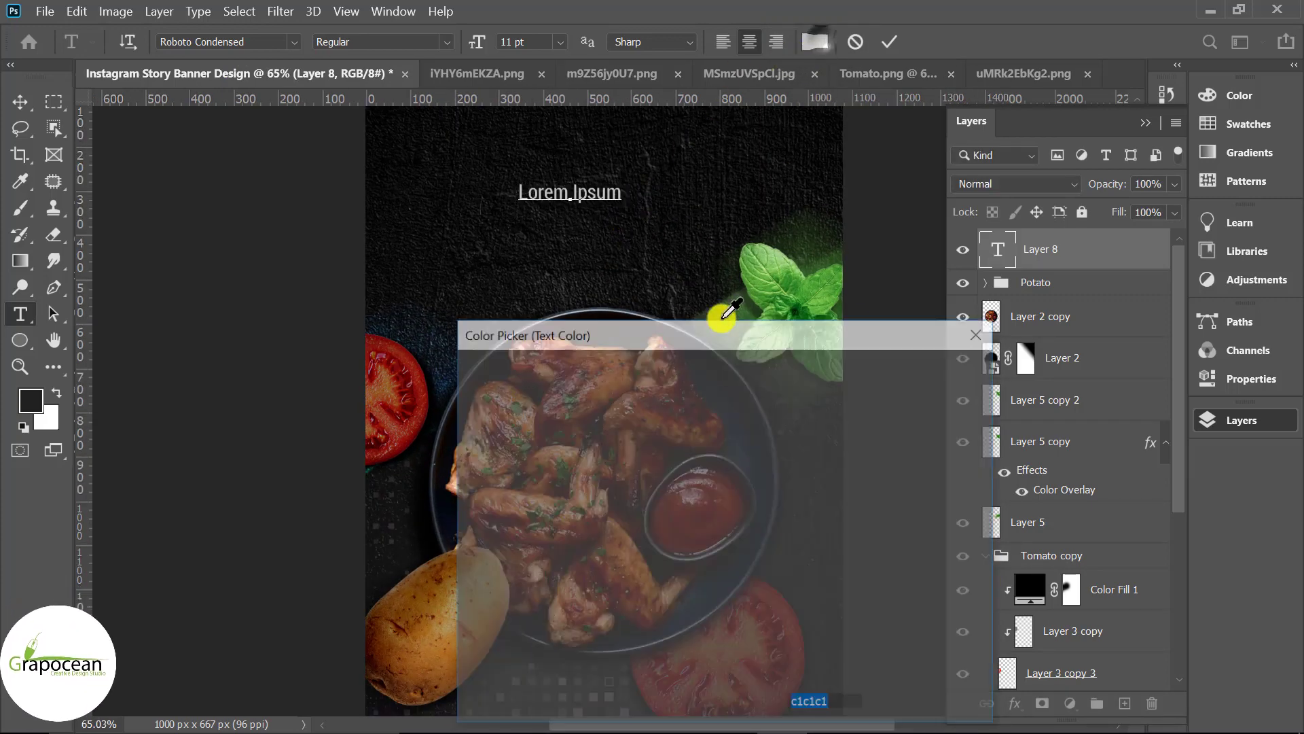
type("ffffff")
left_click(929, 371)
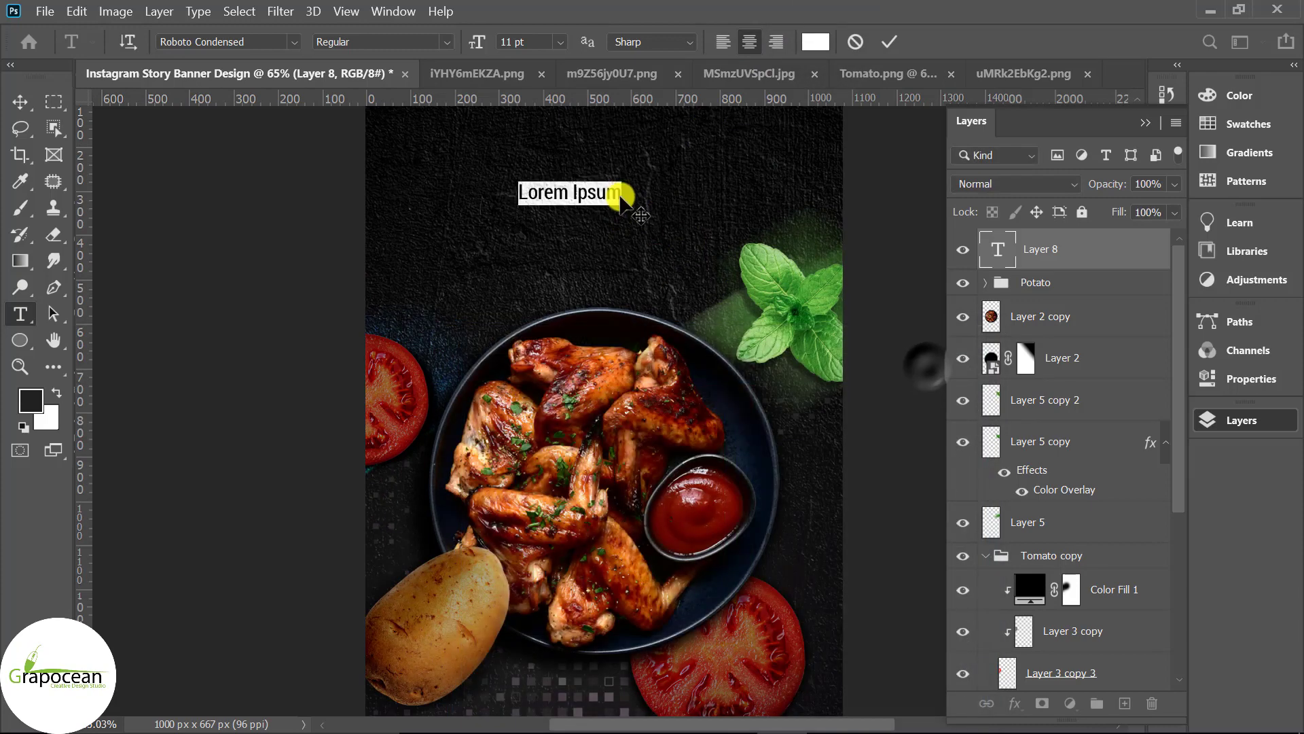
Replace the placeholder text with the title AKREF.
left_click(294, 42)
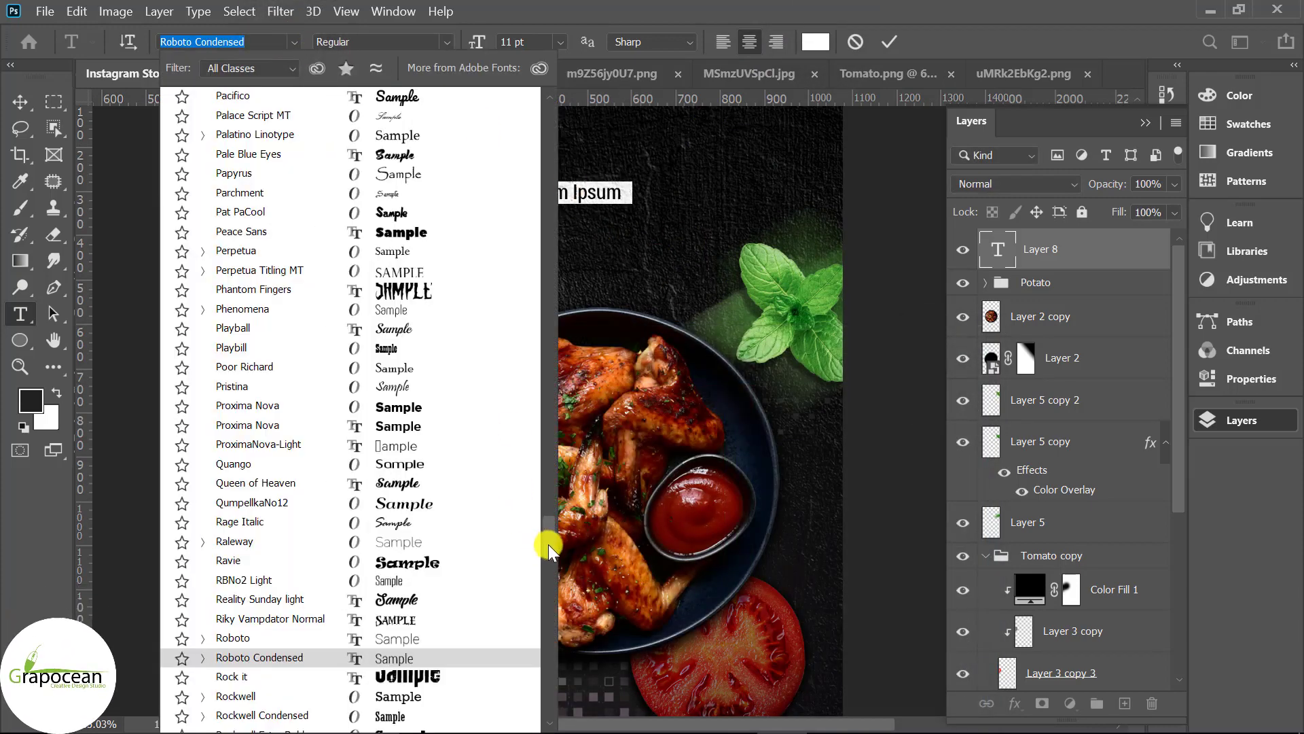
mouse_move(549, 553)
left_mouse_down()
mouse_move(539, 247)
mouse_move(555, 132)
mouse_move(536, 131)
left_mouse_up()
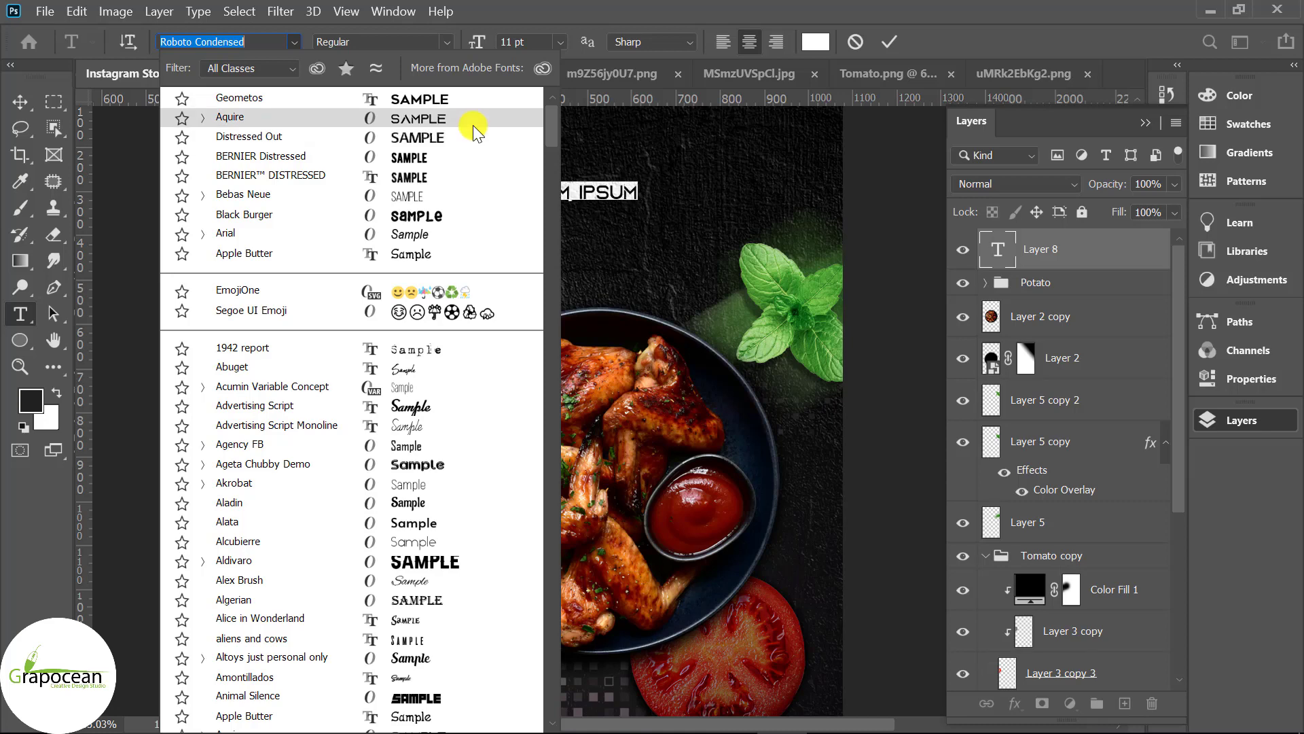
key("Escape")
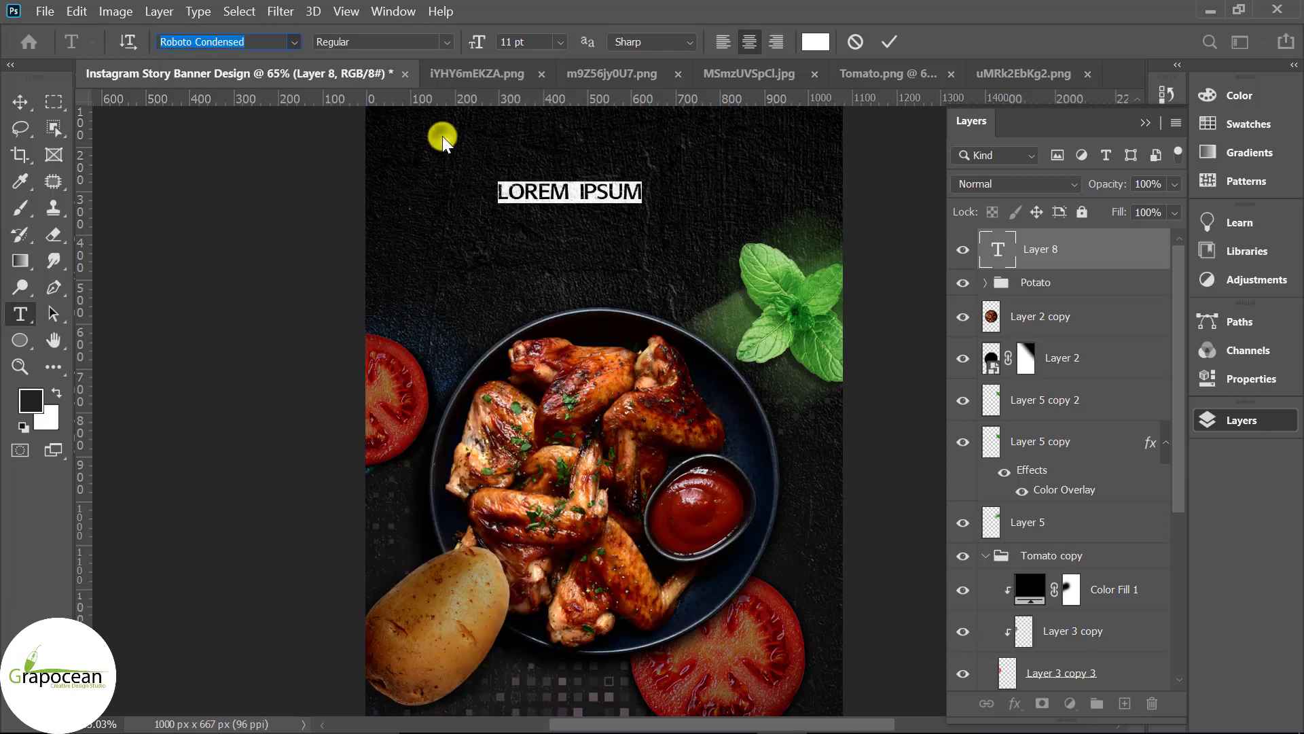
key("BackSpace")
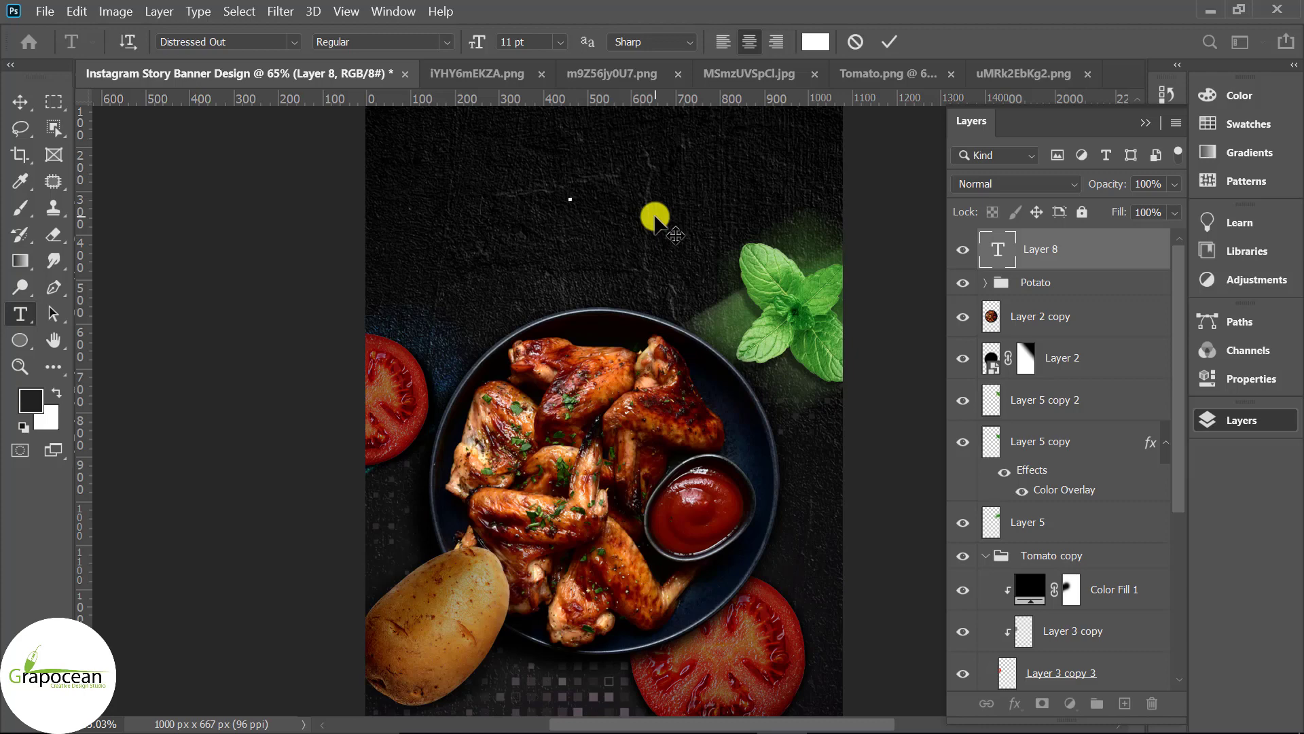
type("AK")
type("REF")
scroll(608, 251, "up", 3)
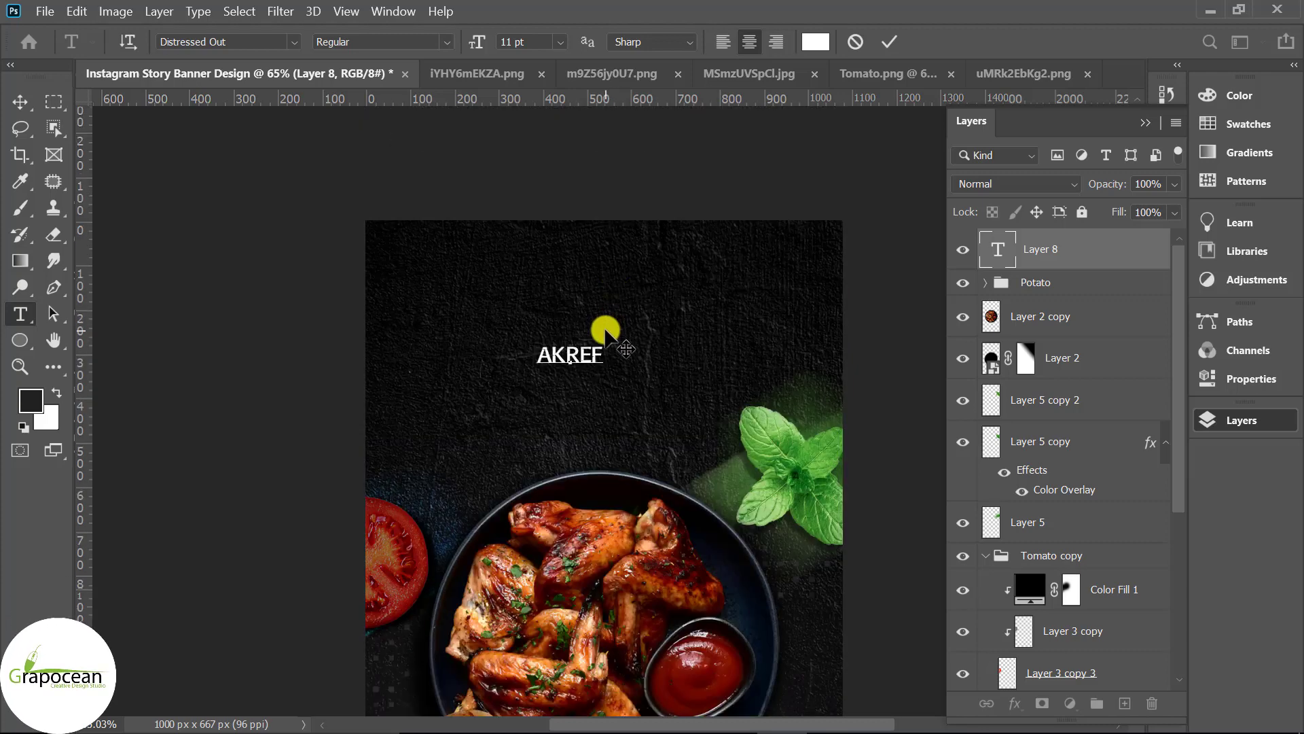
scroll(605, 360, "up", 5)
Enlarge AKREF past 54 pt and set it in the BERNIER Distressed font.
left_click_drag(602, 356, 373, 355)
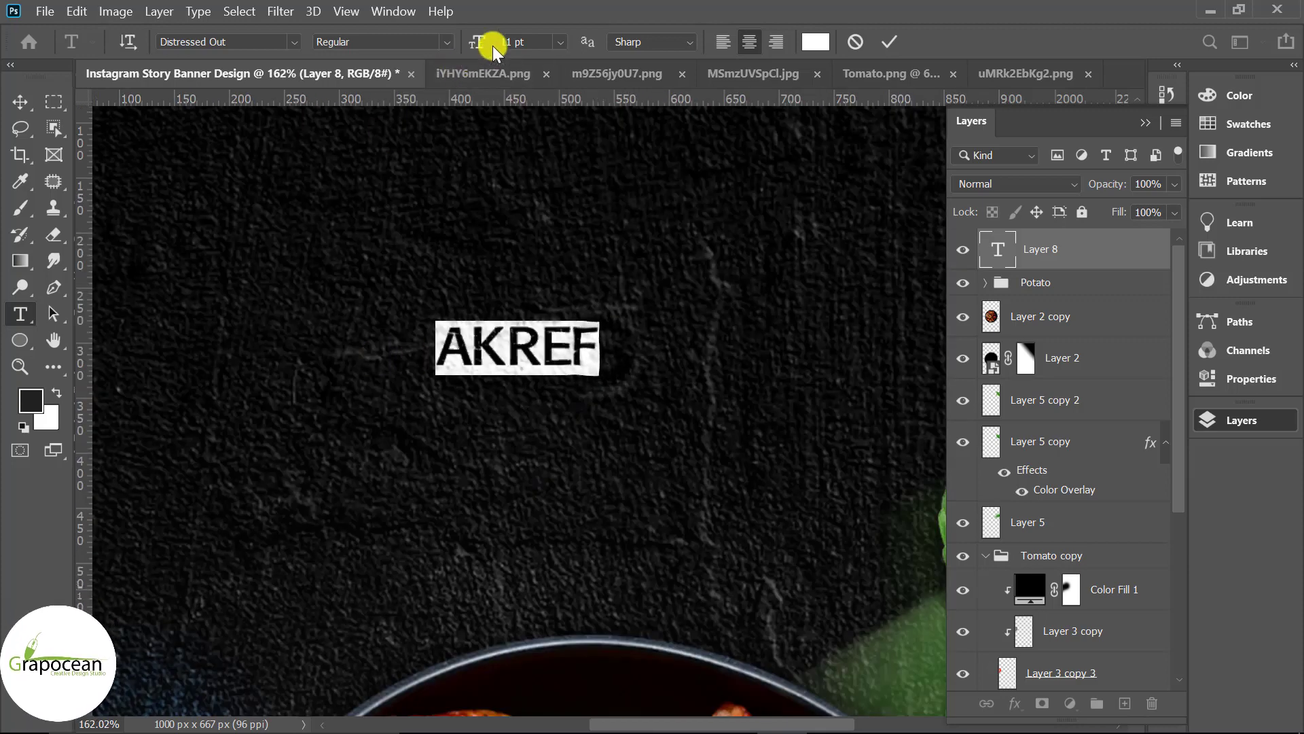
left_click_drag(491, 47, 538, 81)
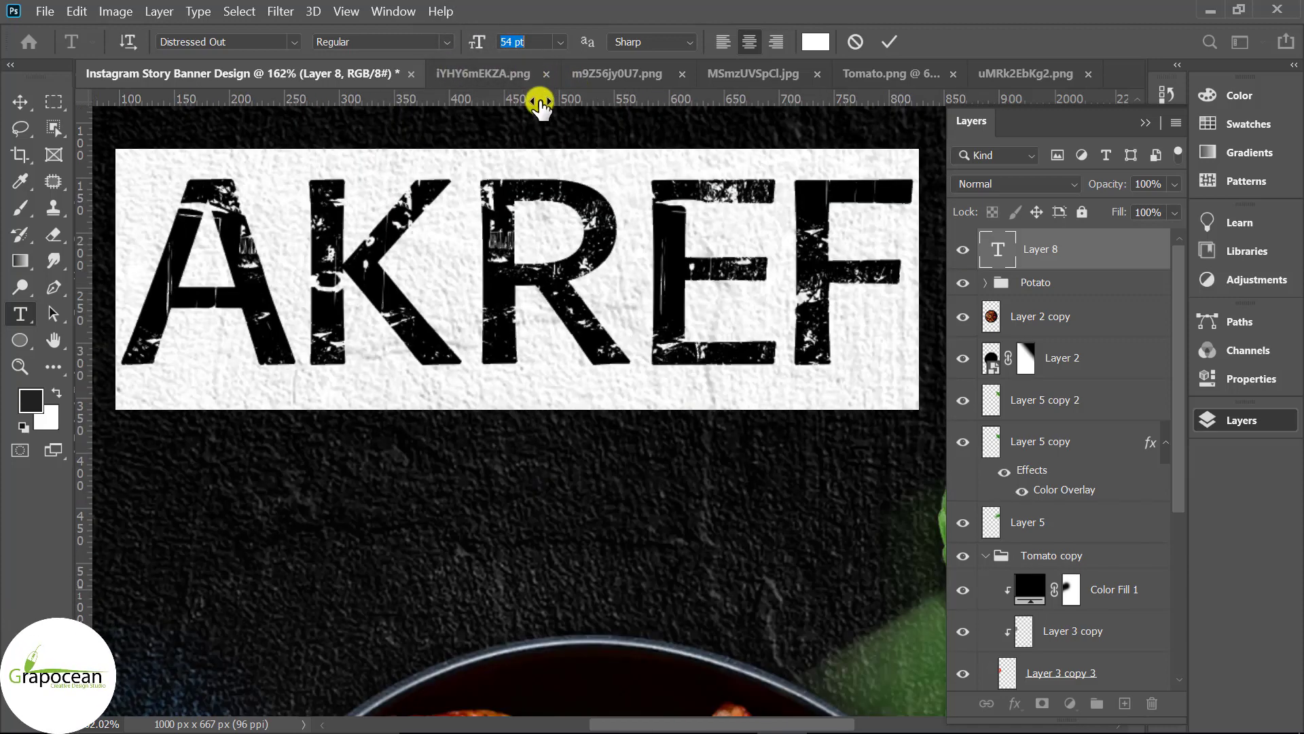
scroll(649, 343, "down", 3)
scroll(648, 343, "down", 3)
scroll(757, 359, "down", 2)
left_click(290, 42)
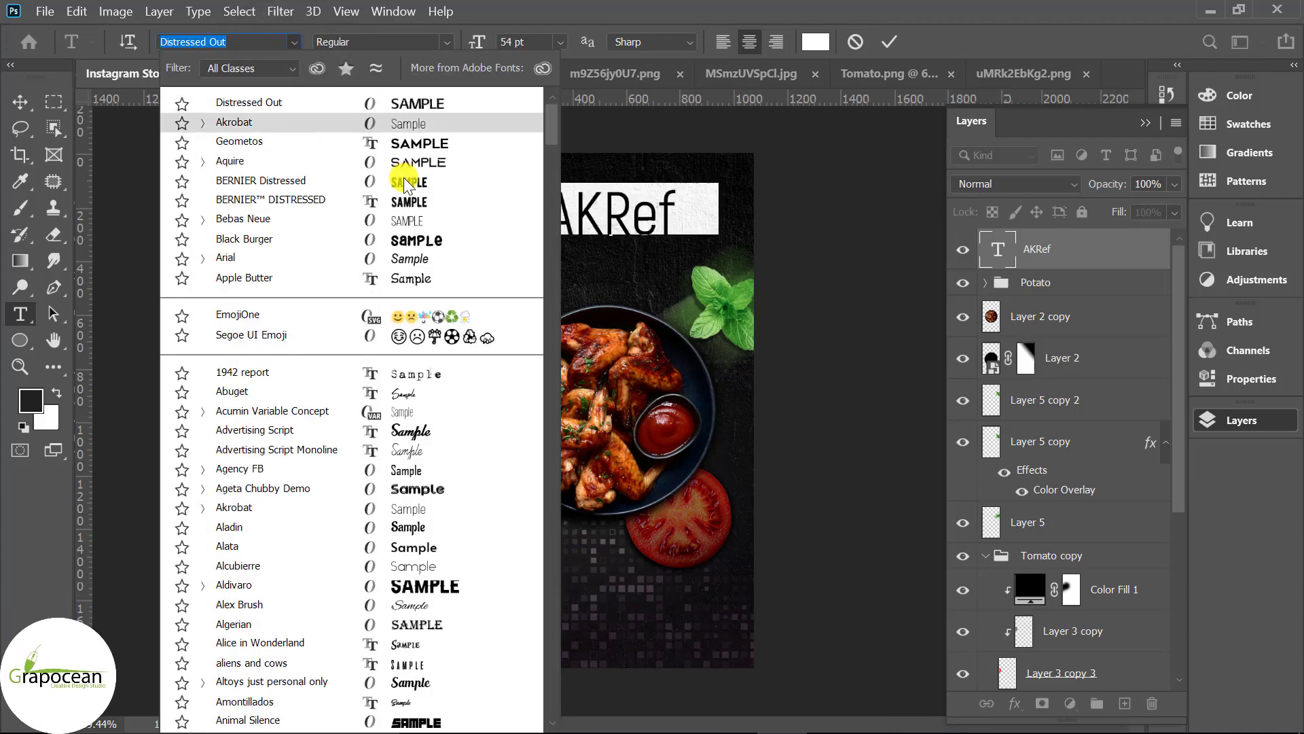
left_click(405, 186)
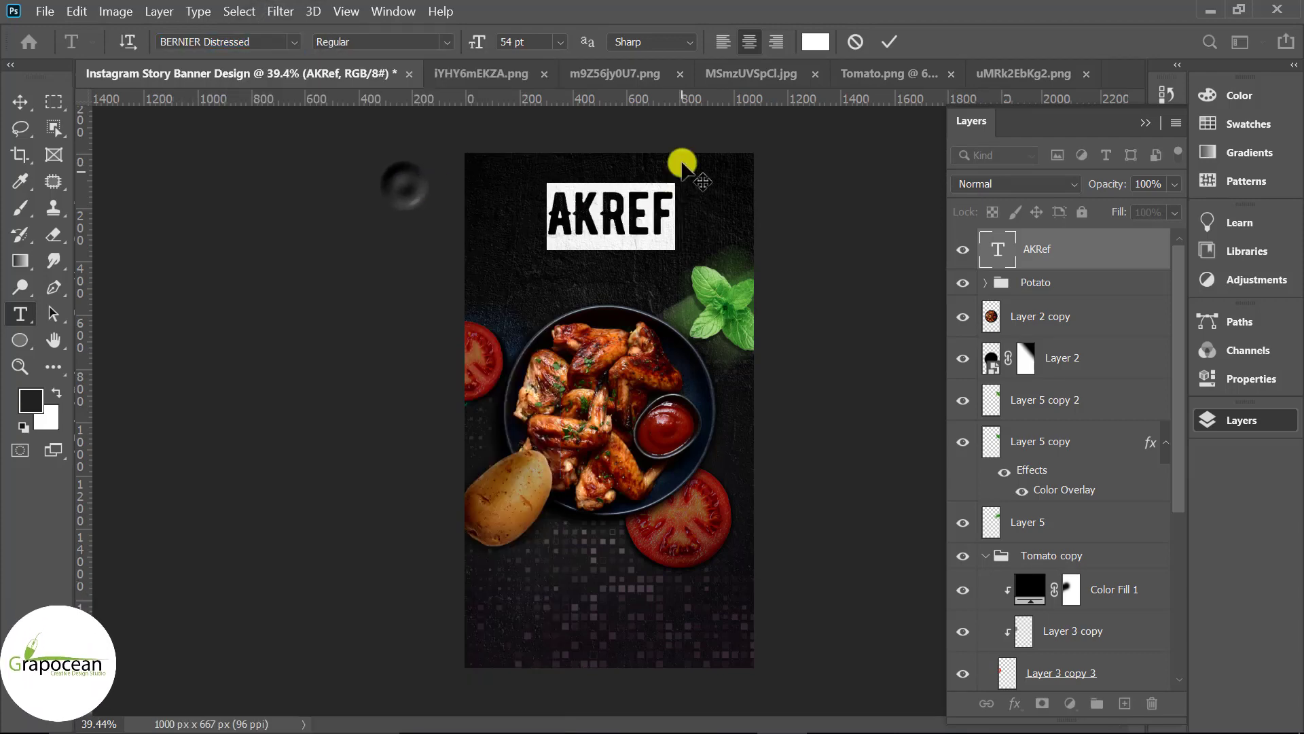
left_click_drag(488, 44, 506, 48)
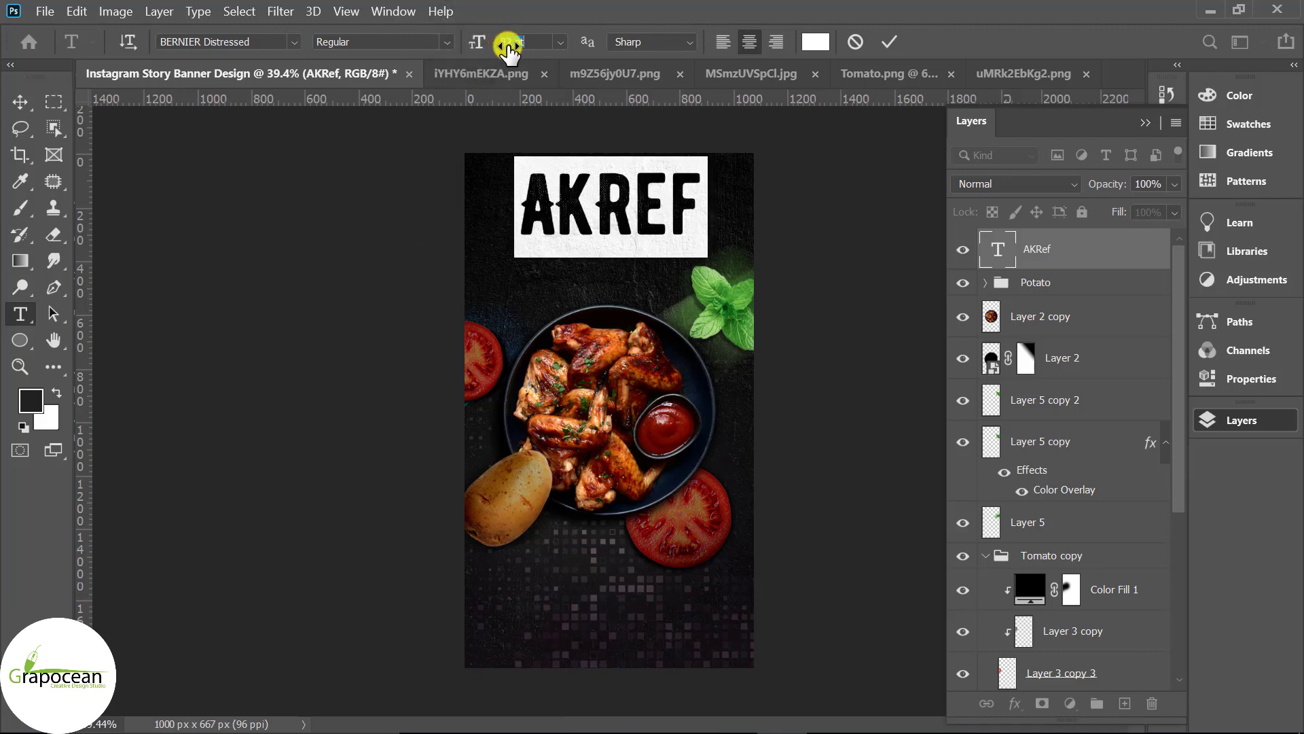
left_click(20, 101)
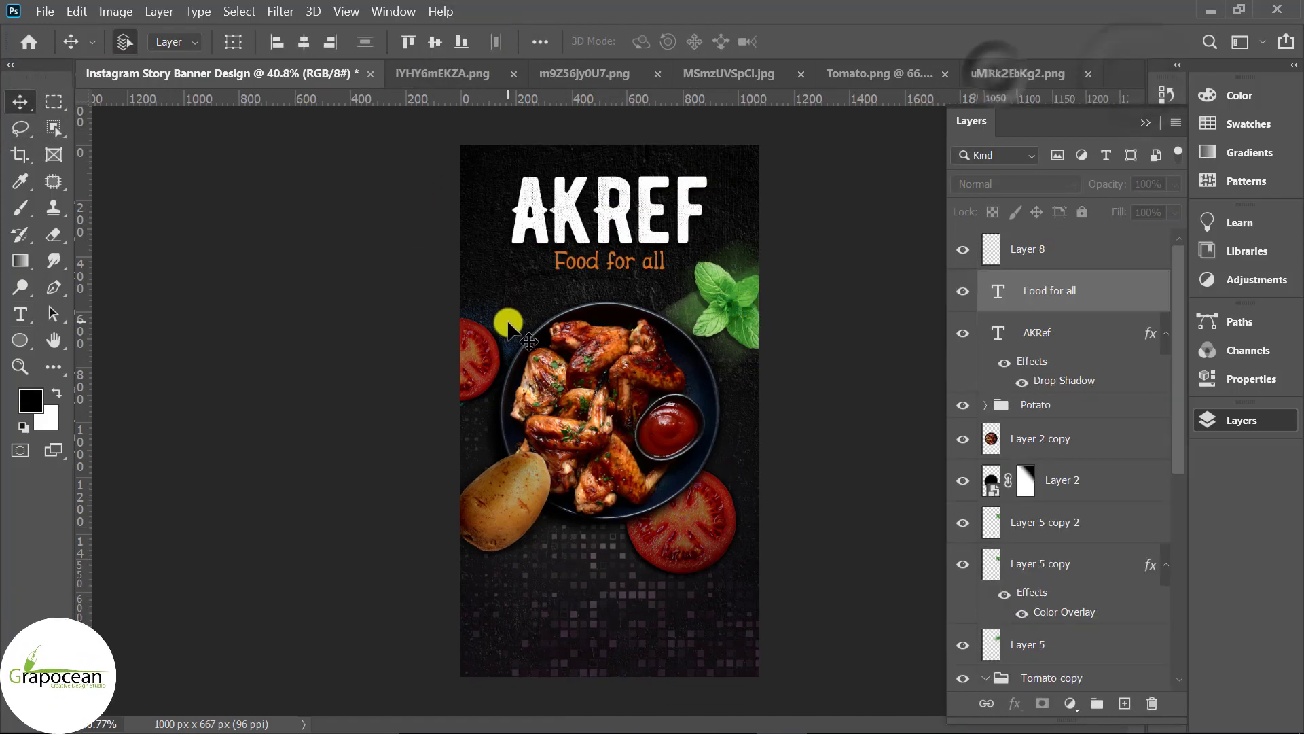
Open the onion photo.
left_click(42, 11)
left_click(75, 55)
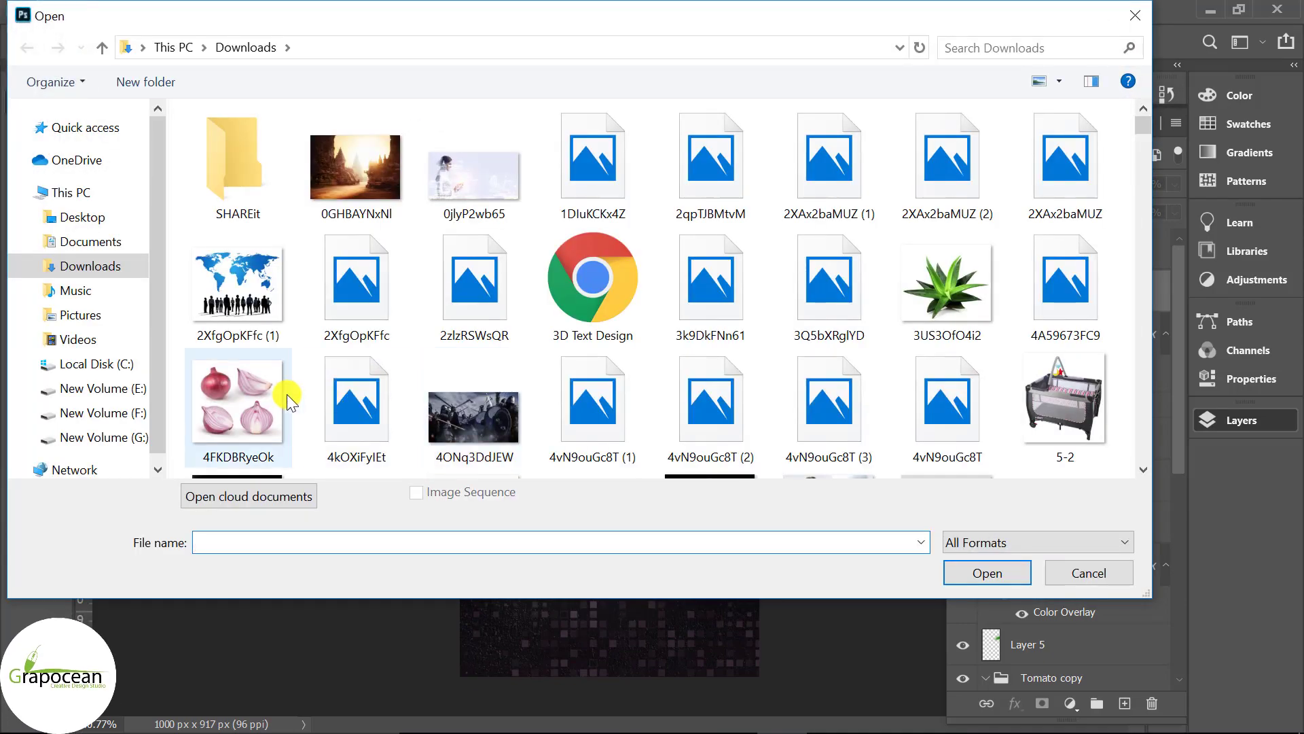
left_click(282, 398)
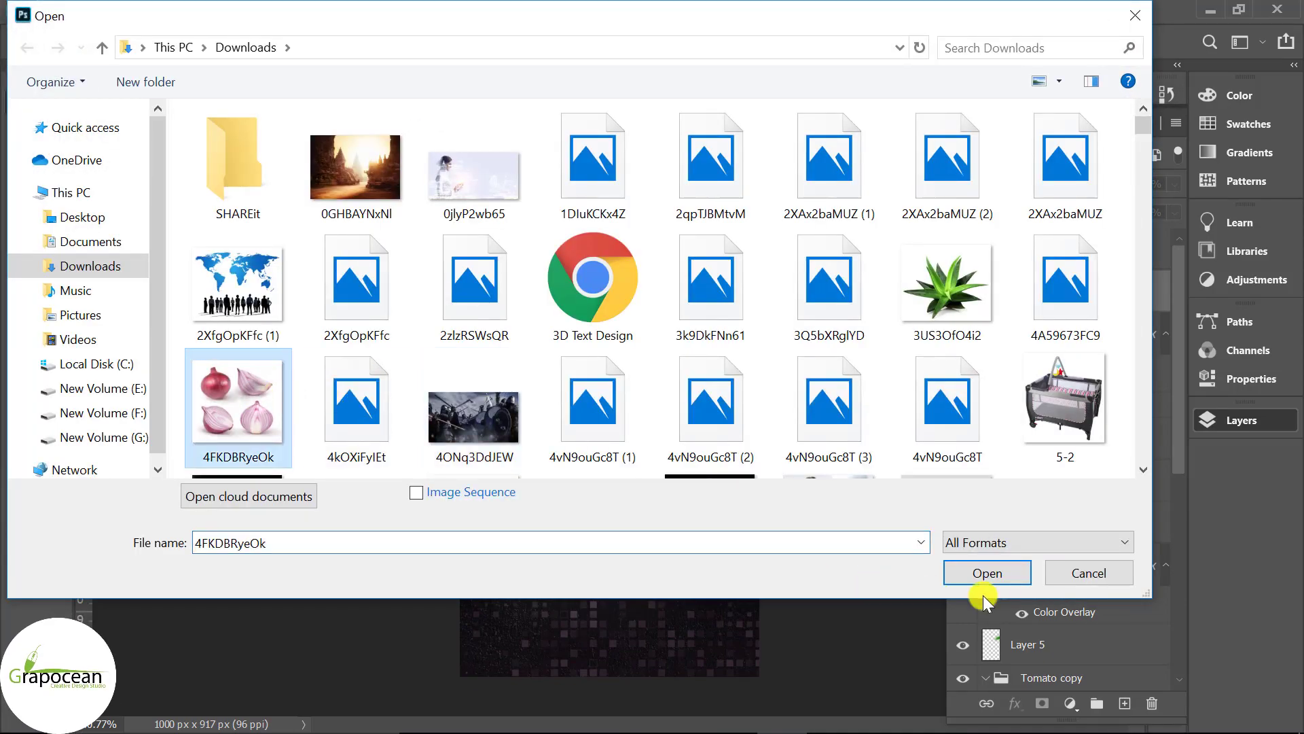
left_click(982, 571)
scroll(529, 553, "up", 1)
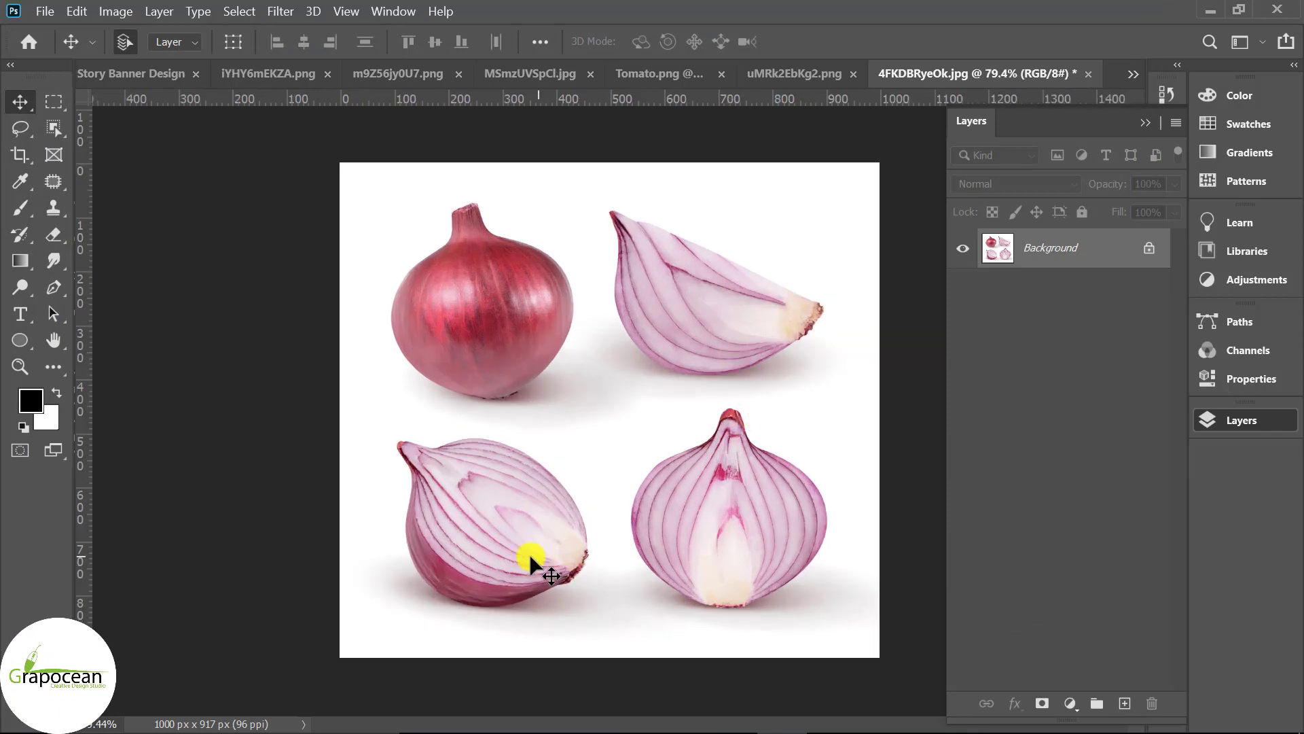
scroll(448, 574, "up", 2)
scroll(448, 574, "down", 1)
scroll(451, 524, "down", 1)
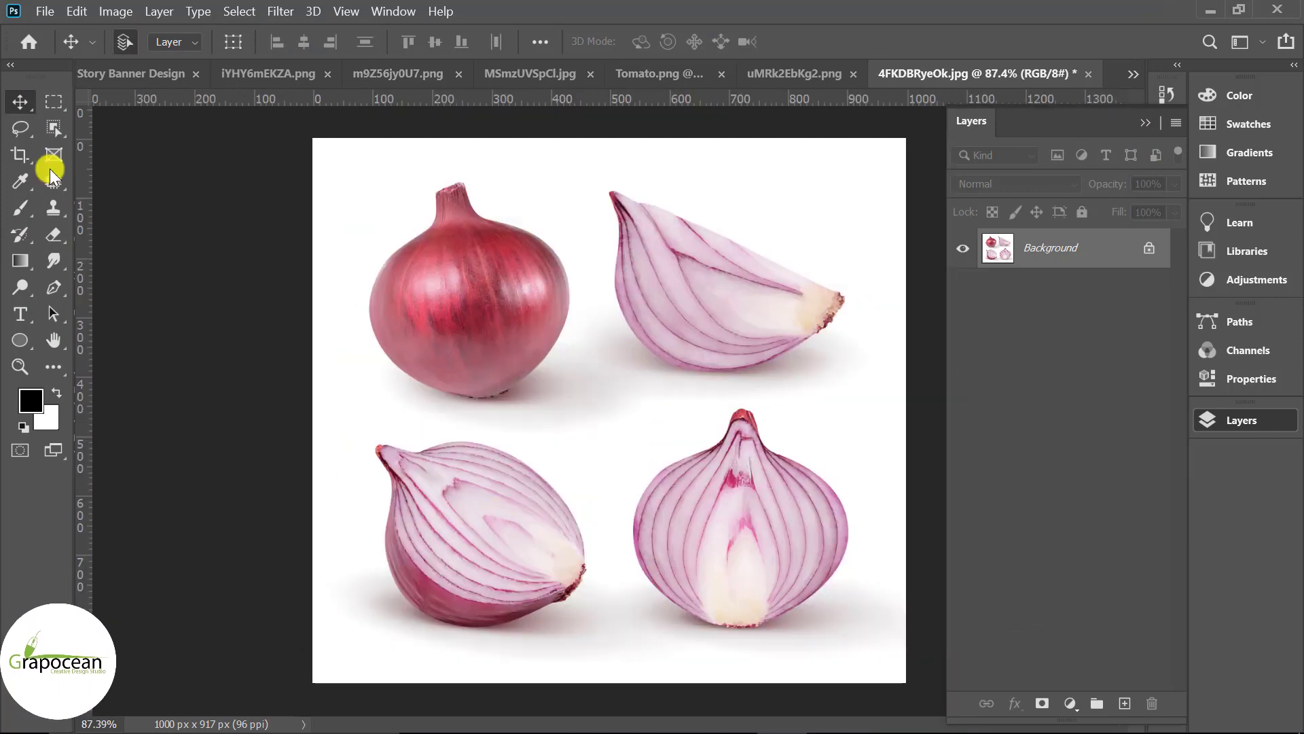
Select the lower-left onion half, mask it and apply the layer mask.
left_click(53, 128)
left_click_drag(336, 394, 614, 634)
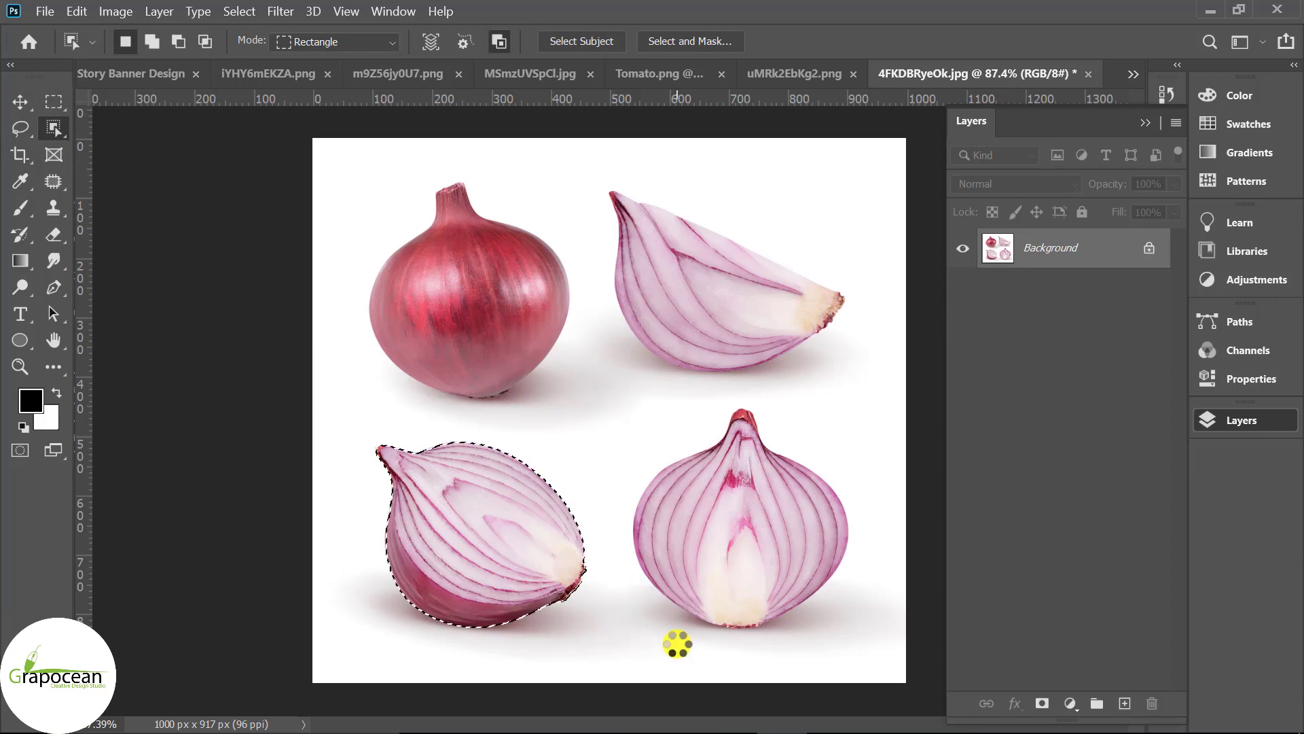
scroll(534, 637, "up", 2)
scroll(537, 637, "down", 2)
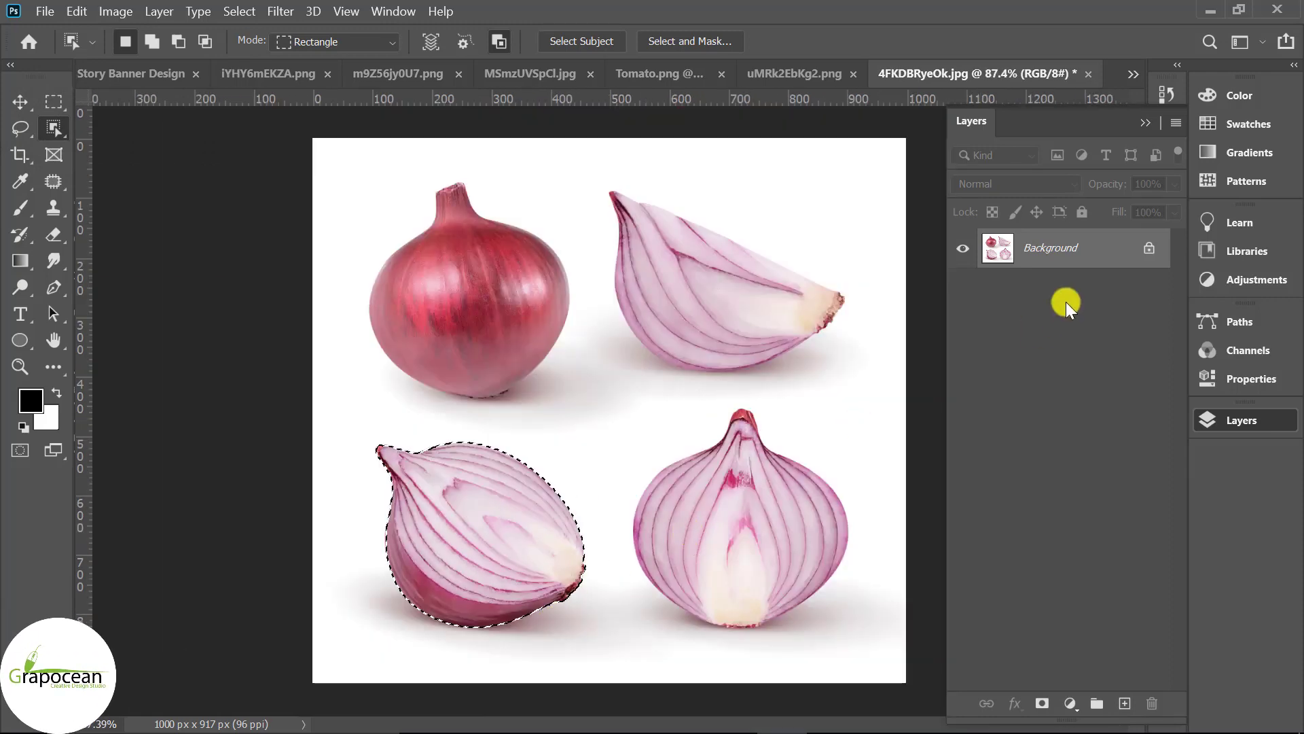
left_click(1042, 703)
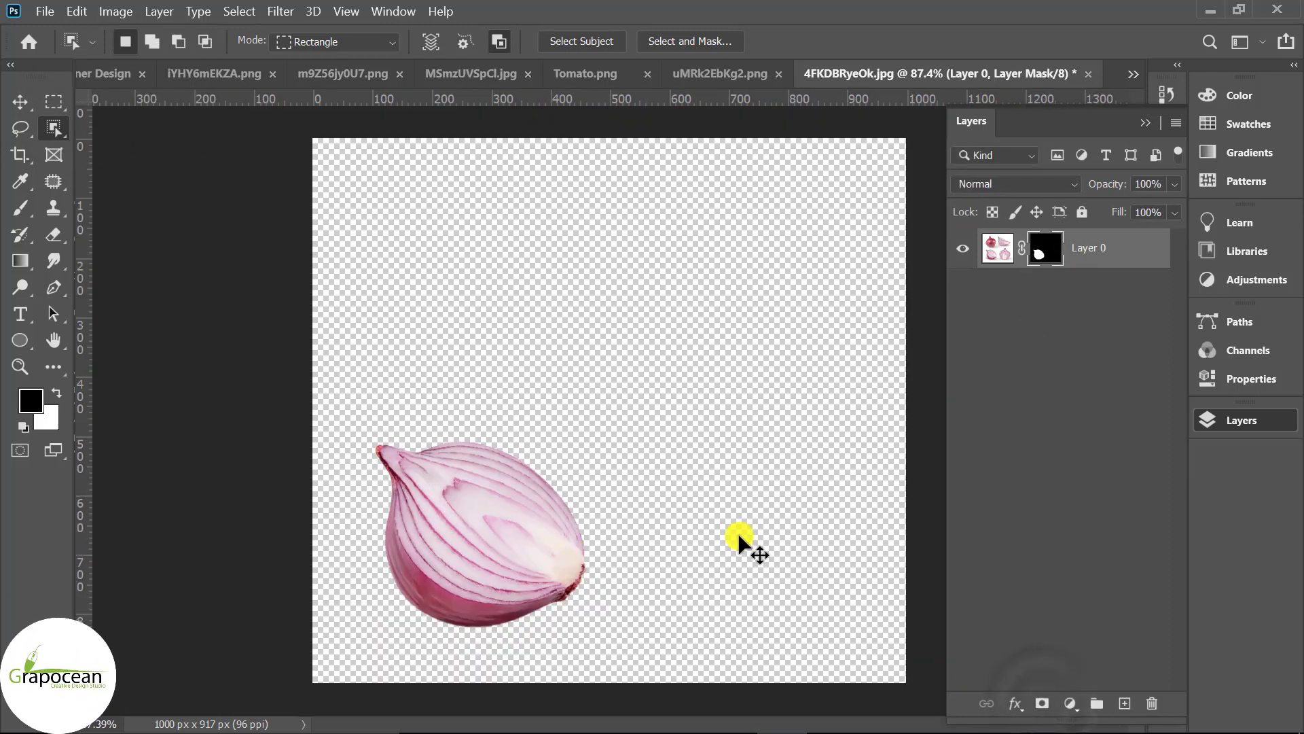
right_click(1021, 252)
left_click(1034, 295)
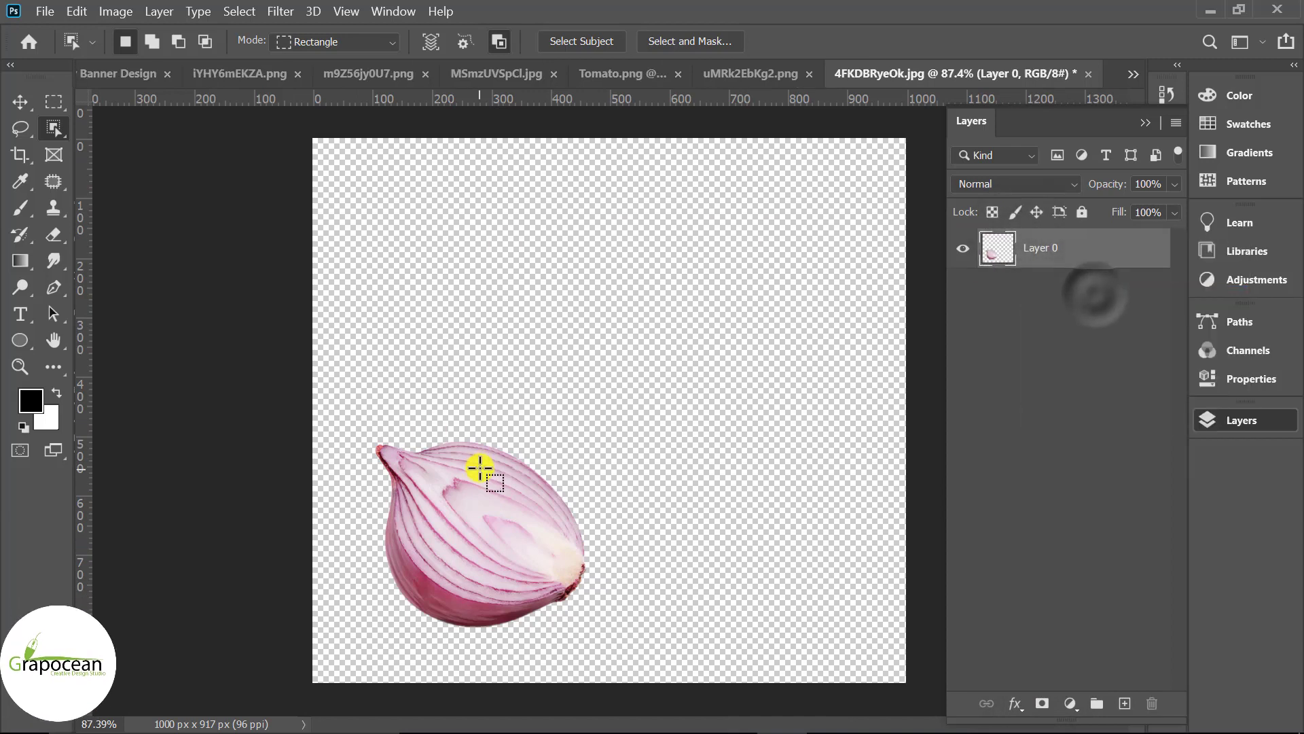
Drag the onion into the banner and scale it down onto the plate's top edge.
key("v")
mouse_move(519, 520)
left_mouse_down()
mouse_move(116, 76)
mouse_move(620, 558)
left_mouse_up()
mouse_move(569, 495)
left_mouse_down()
mouse_move(584, 529)
mouse_move(568, 333)
mouse_move(601, 333)
left_mouse_up()
key("ctrl+t")
left_click(972, 42)
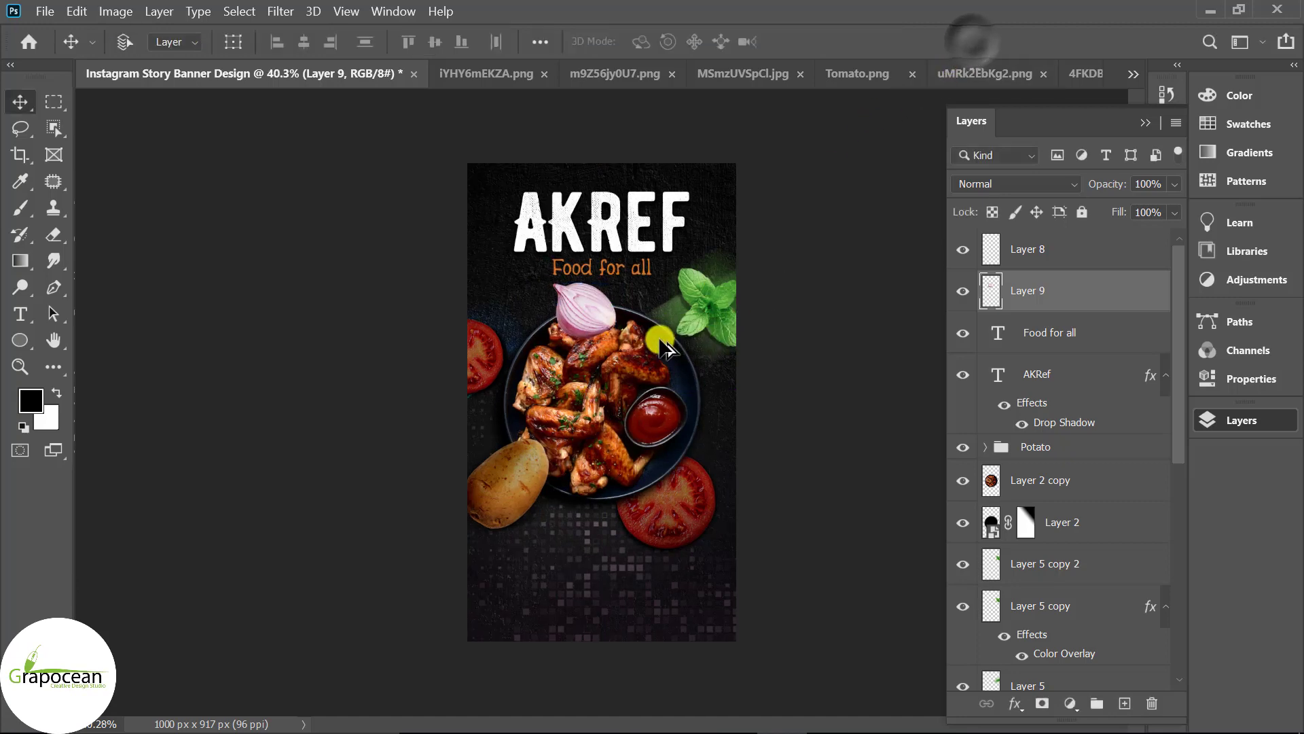
scroll(585, 295, "up", 3)
scroll(588, 295, "up", 2)
key("ctrl+t")
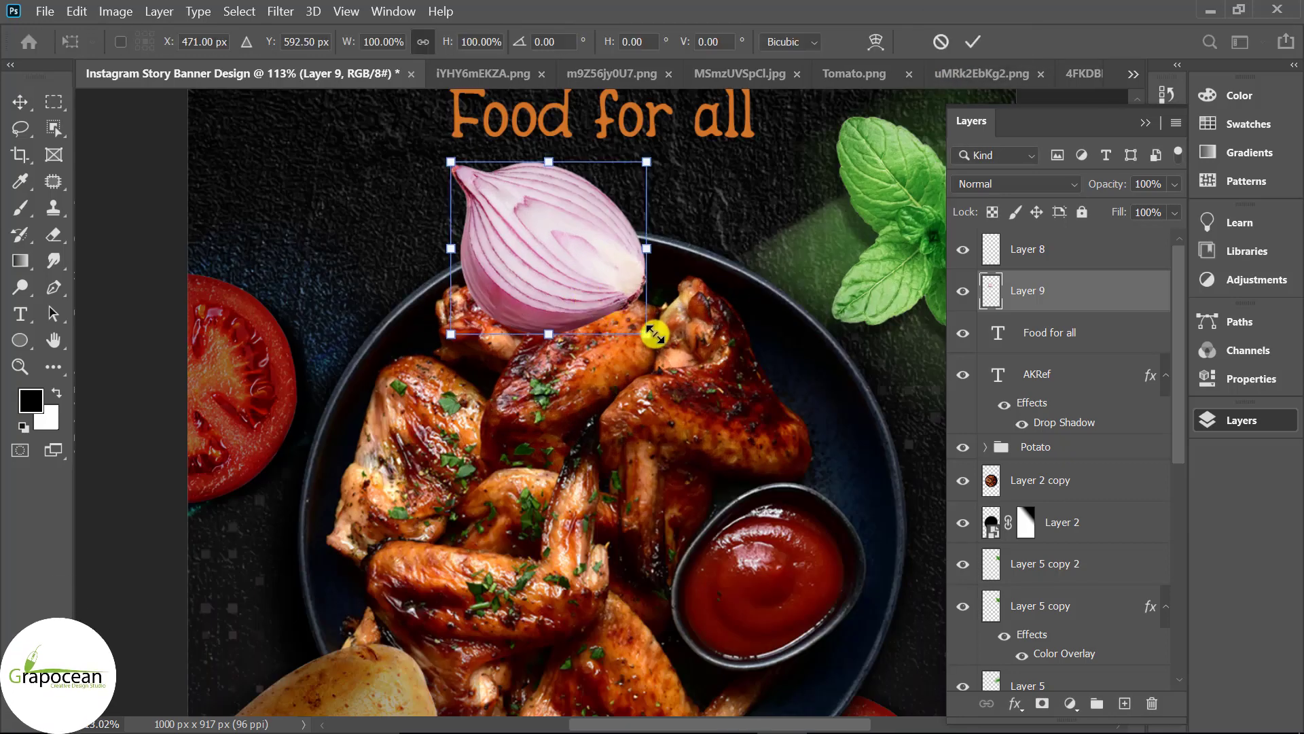
left_click_drag(645, 330, 607, 342)
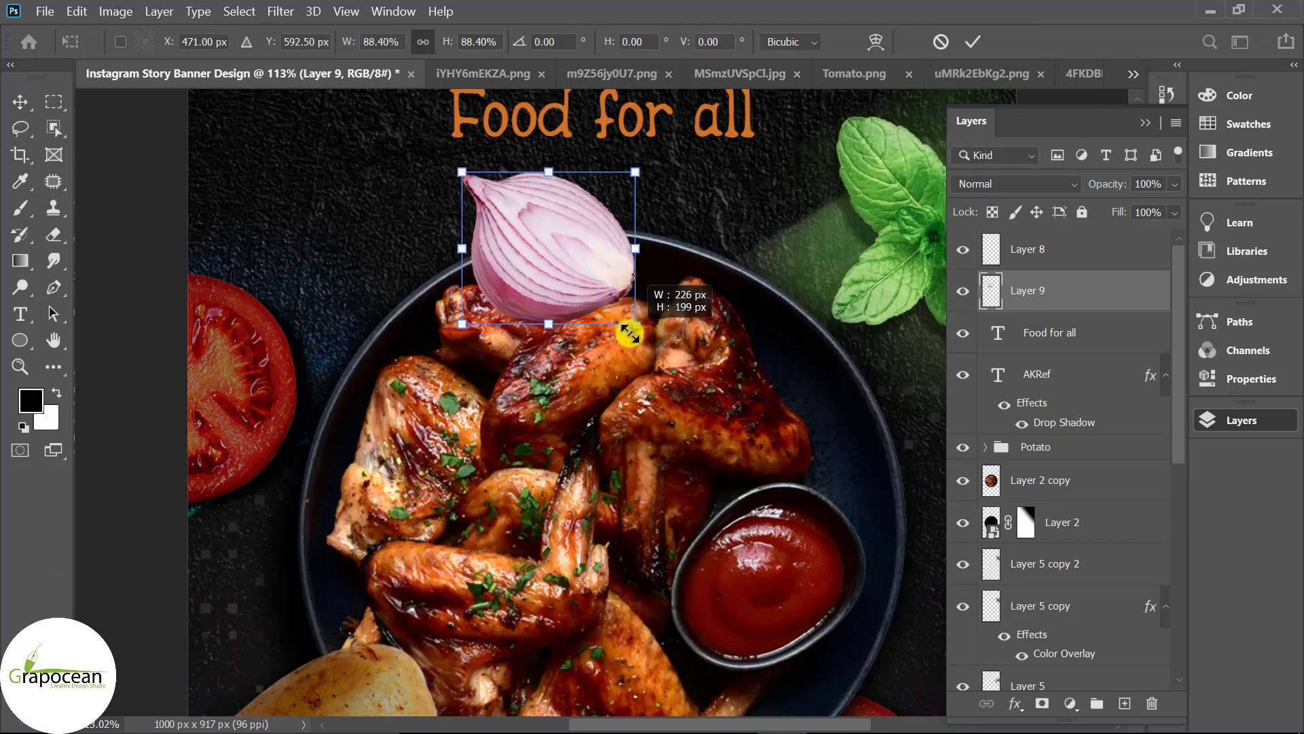
left_click(970, 42)
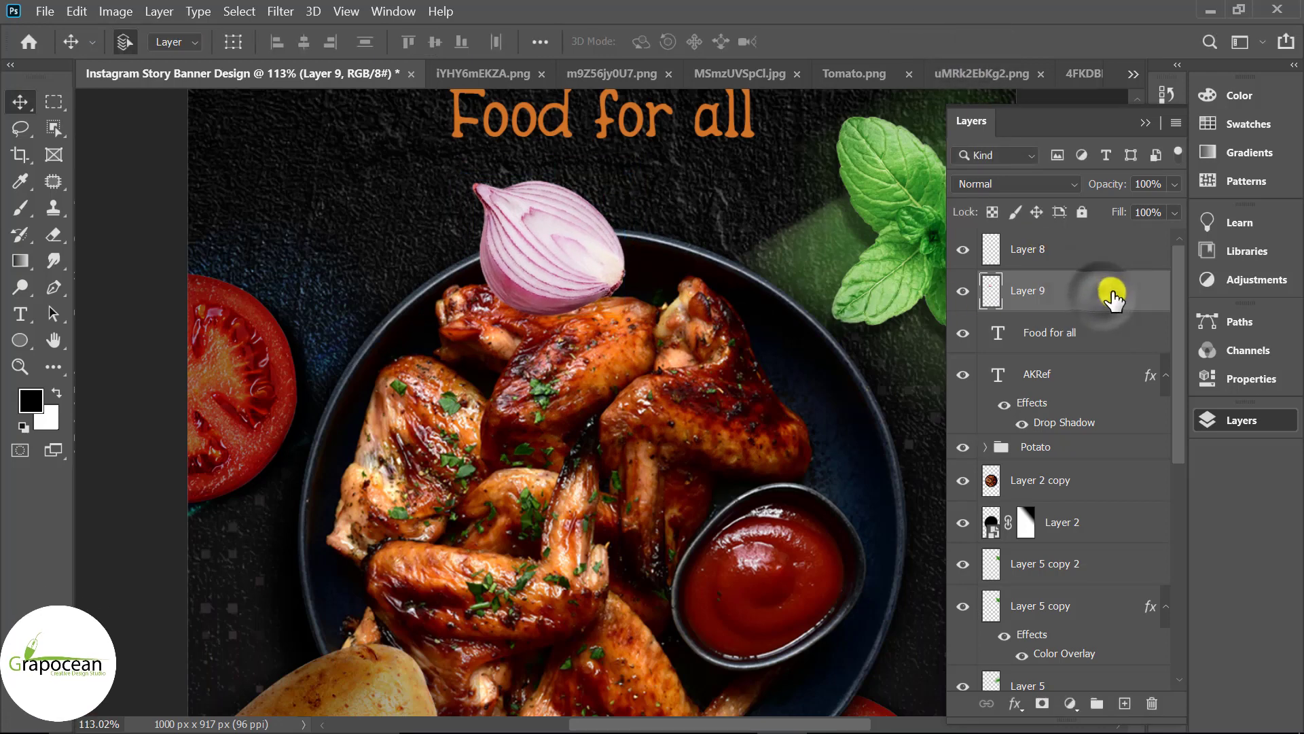
Duplicate the onion layer and select the lower copy.
key("ctrl+j")
left_click(1064, 330)
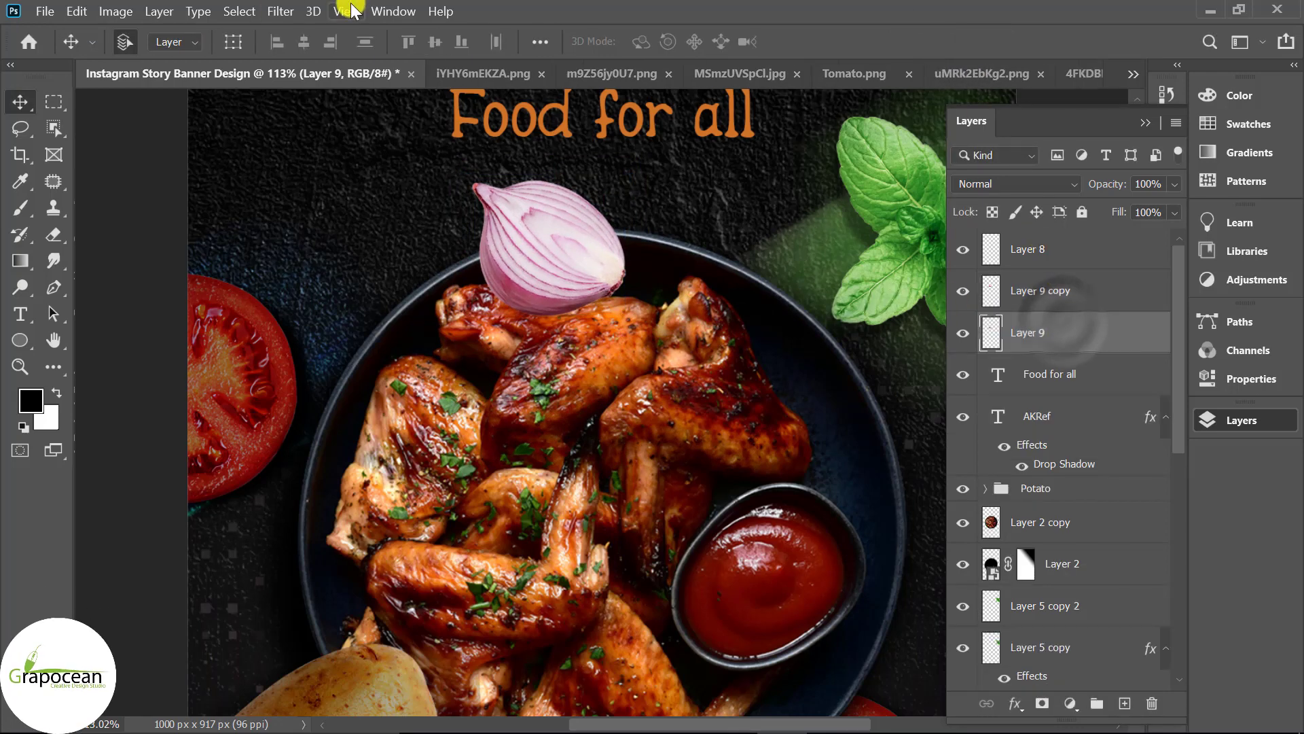
left_click(281, 12)
mouse_move(392, 224)
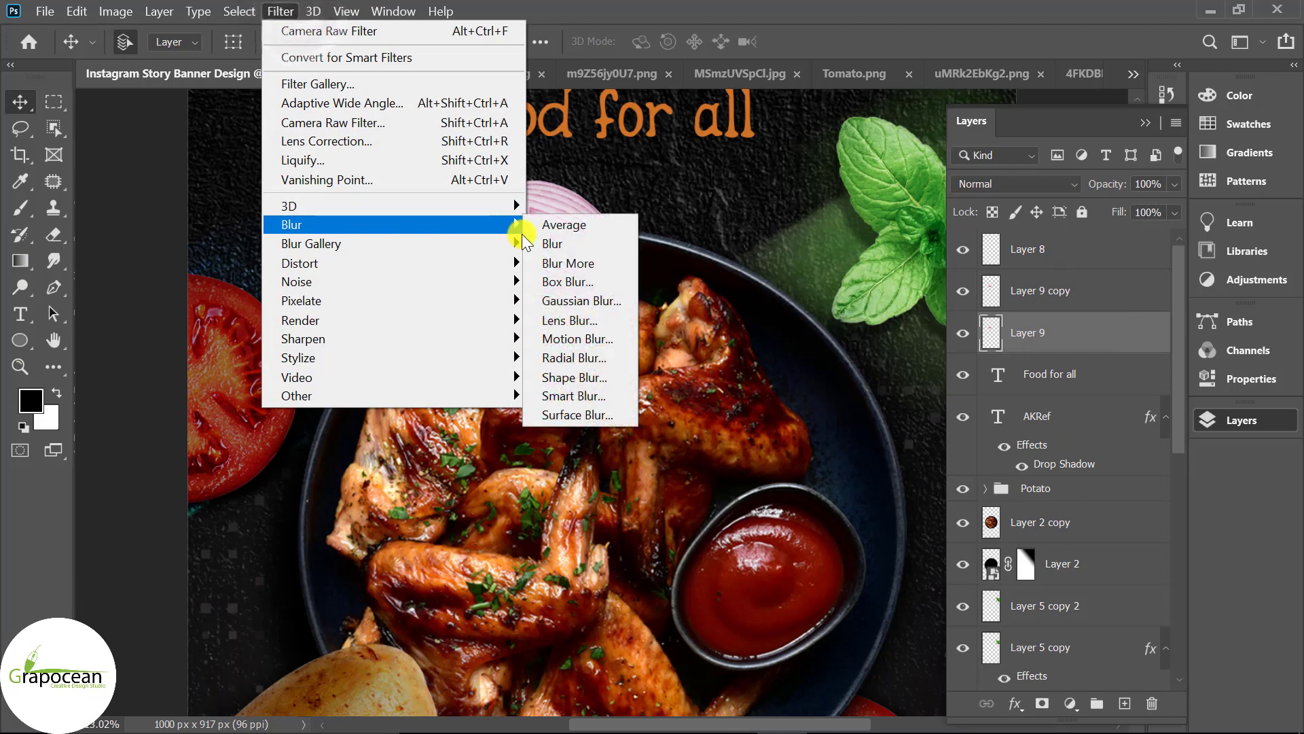
Give the lower onion copy a slight Gaussian Blur and a black Color Overlay.
left_click(609, 300)
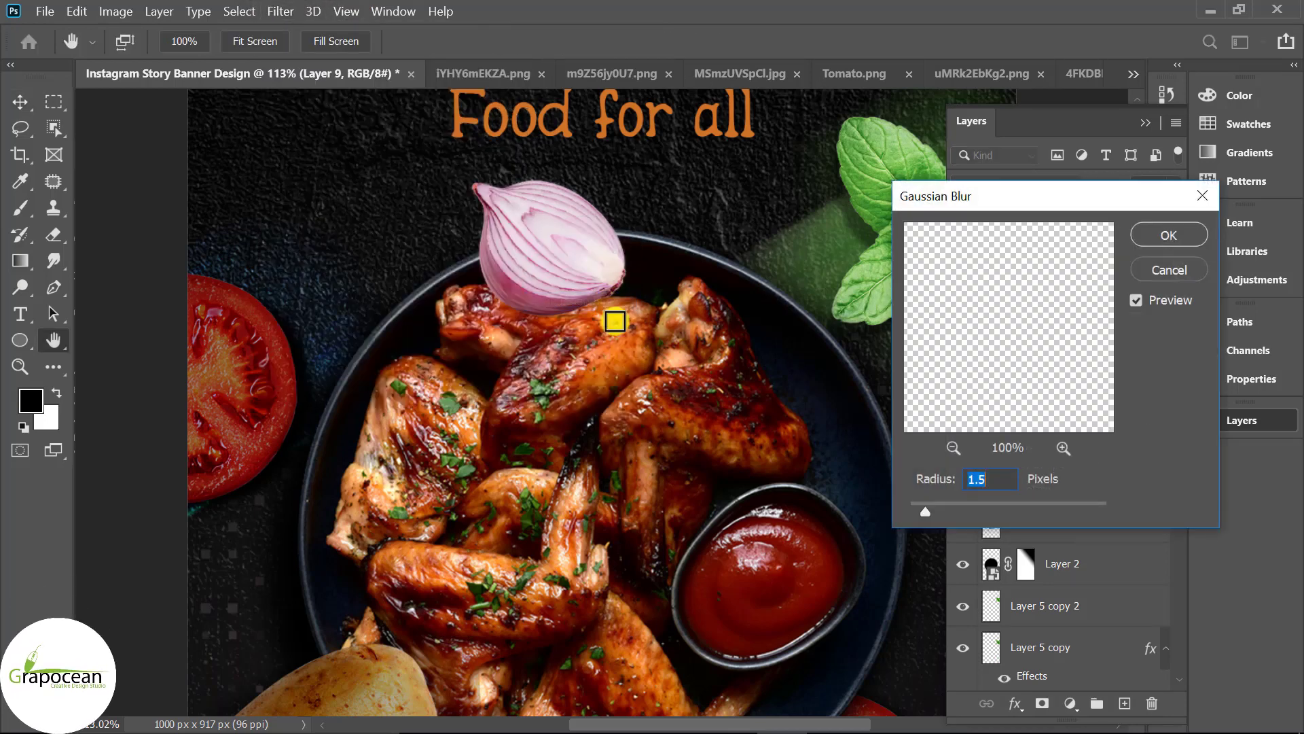
left_click(1184, 234)
right_click(1100, 336)
left_click(865, 38)
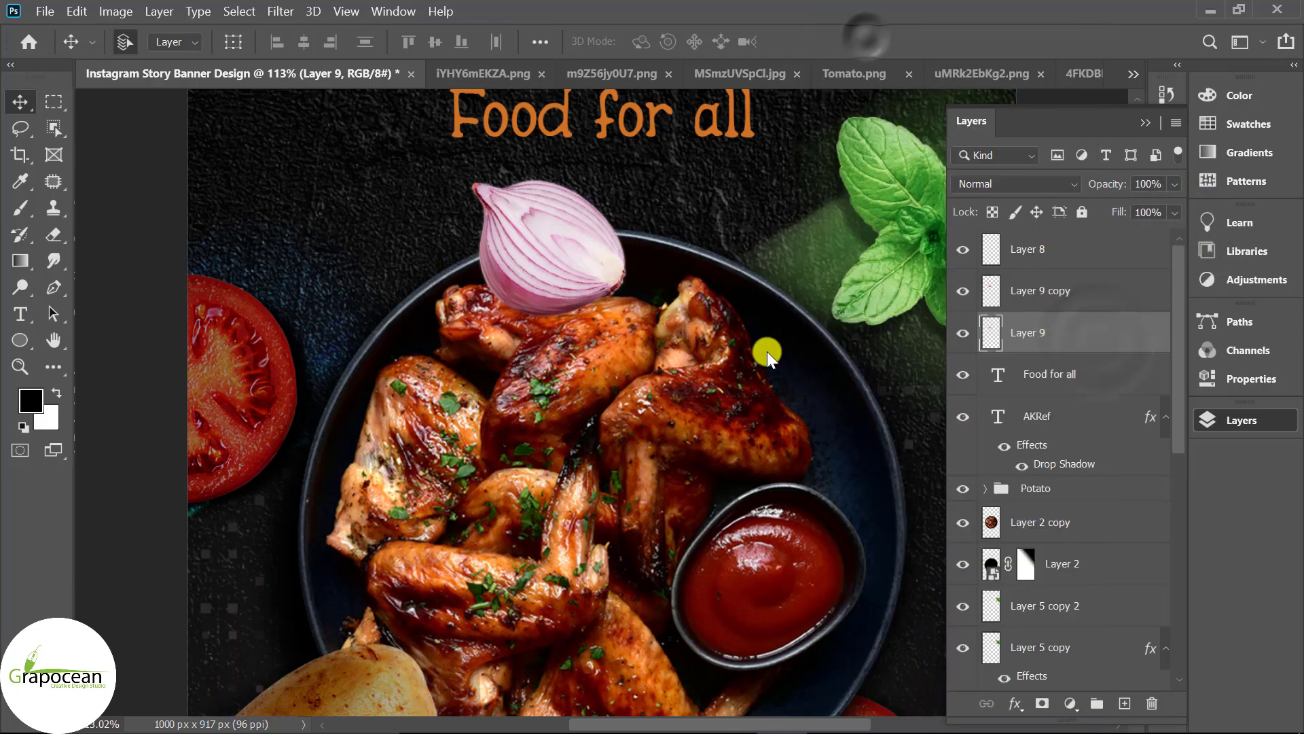
left_click(561, 516)
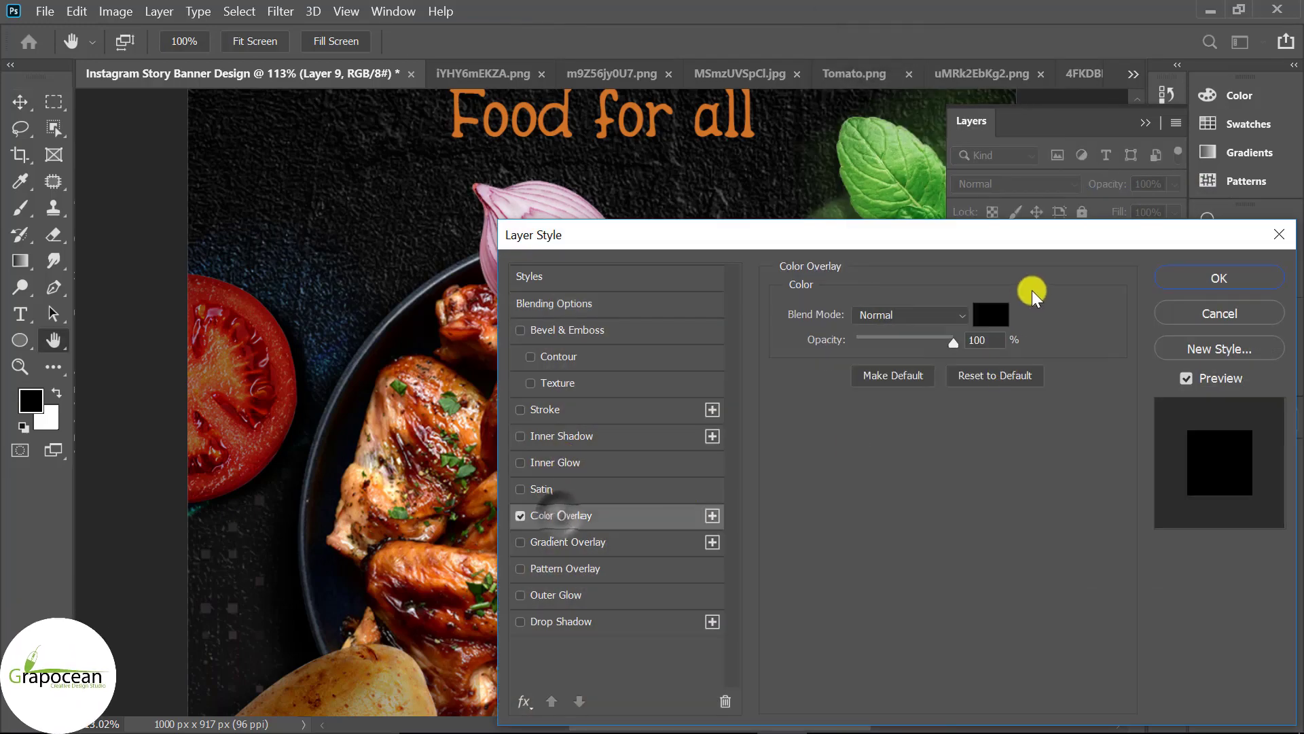
left_click(1203, 288)
Skew the black copy down over the plate as a shadow at 63% opacity.
key("v")
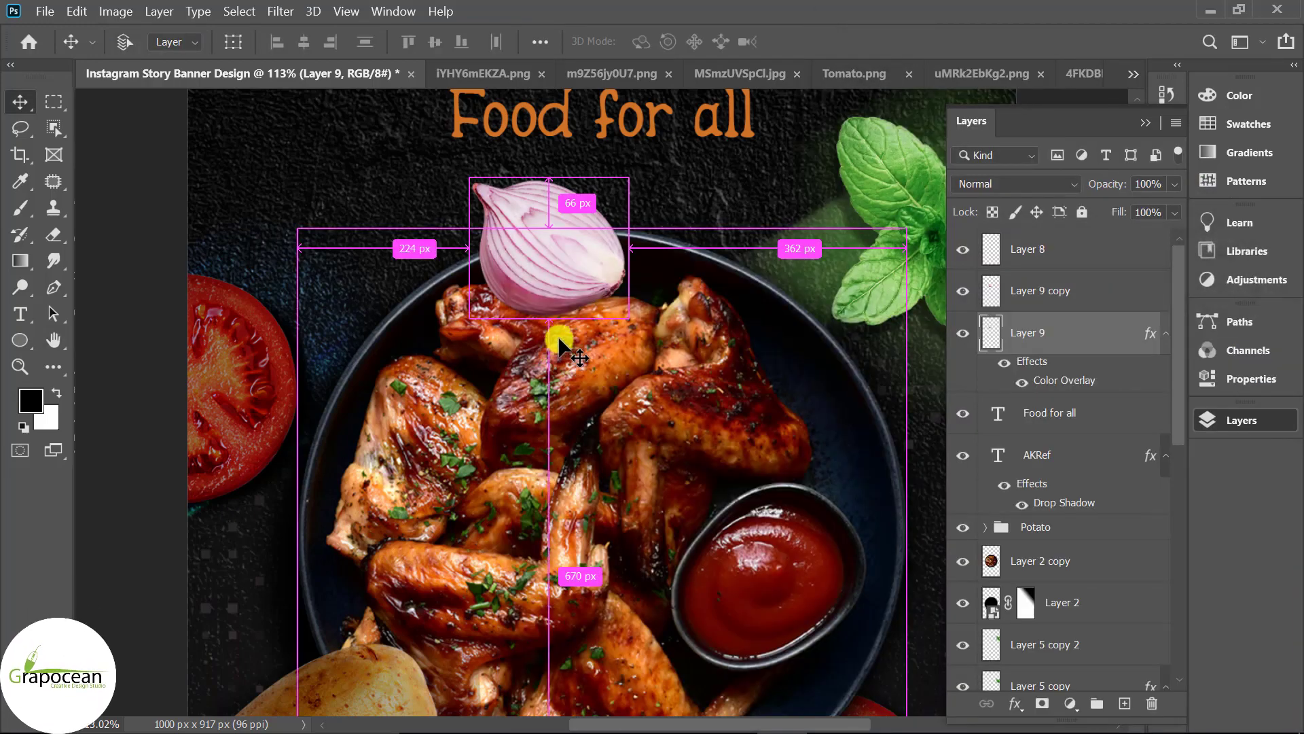
key("ctrl+t")
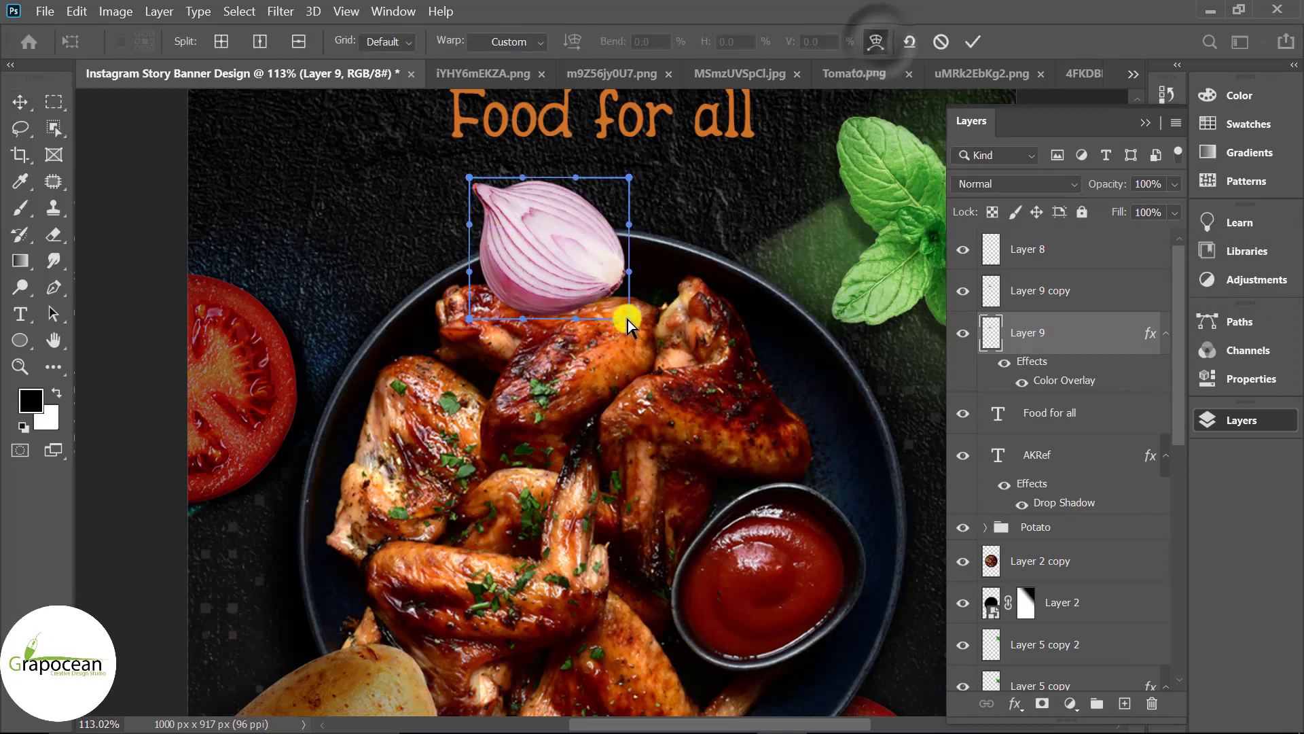
left_click_drag(628, 319, 625, 328)
left_click_drag(468, 317, 443, 321)
left_click_drag(536, 316, 537, 329)
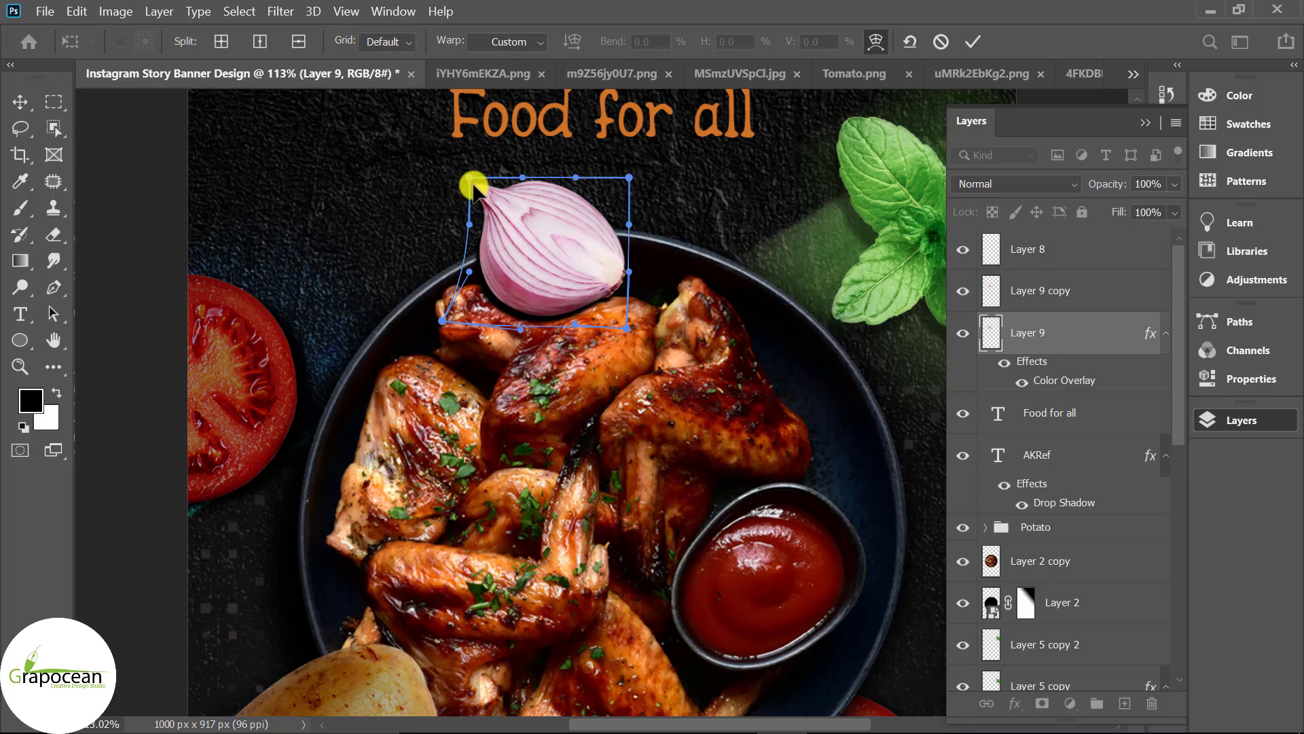
left_click(973, 42)
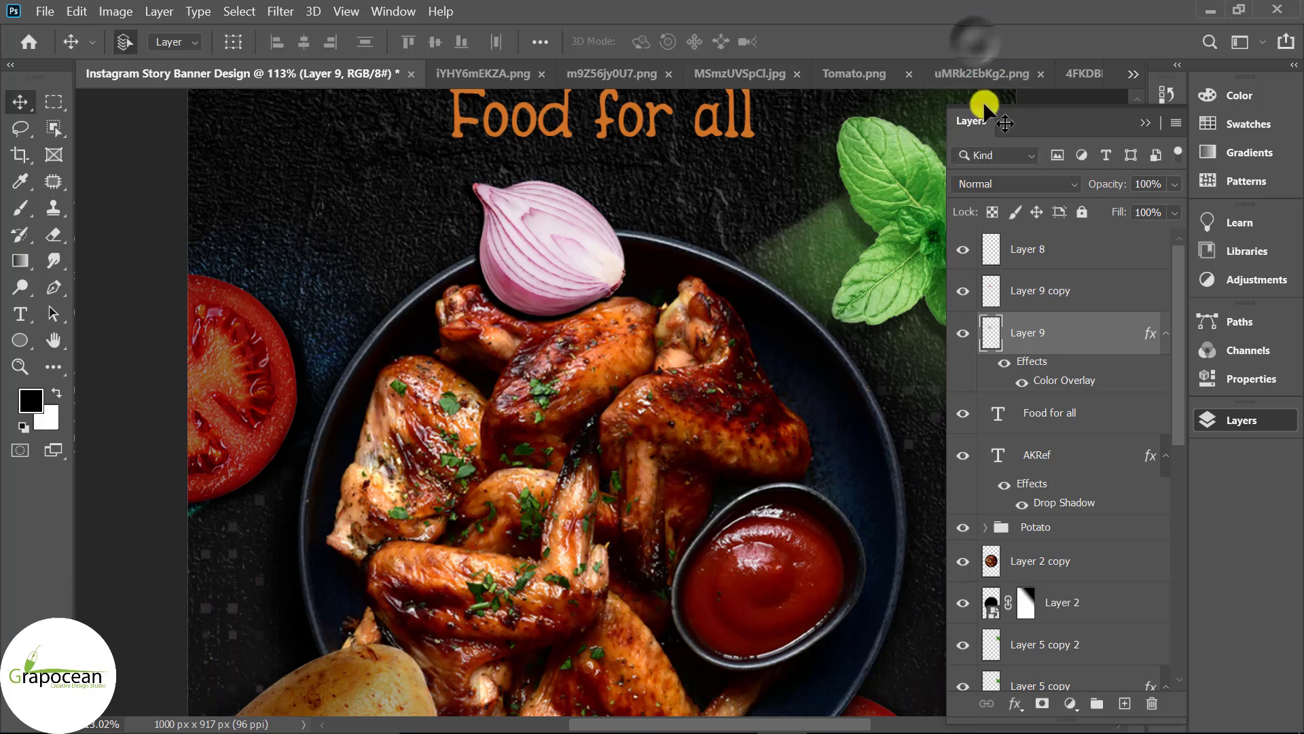
left_click_drag(1153, 202, 1138, 206)
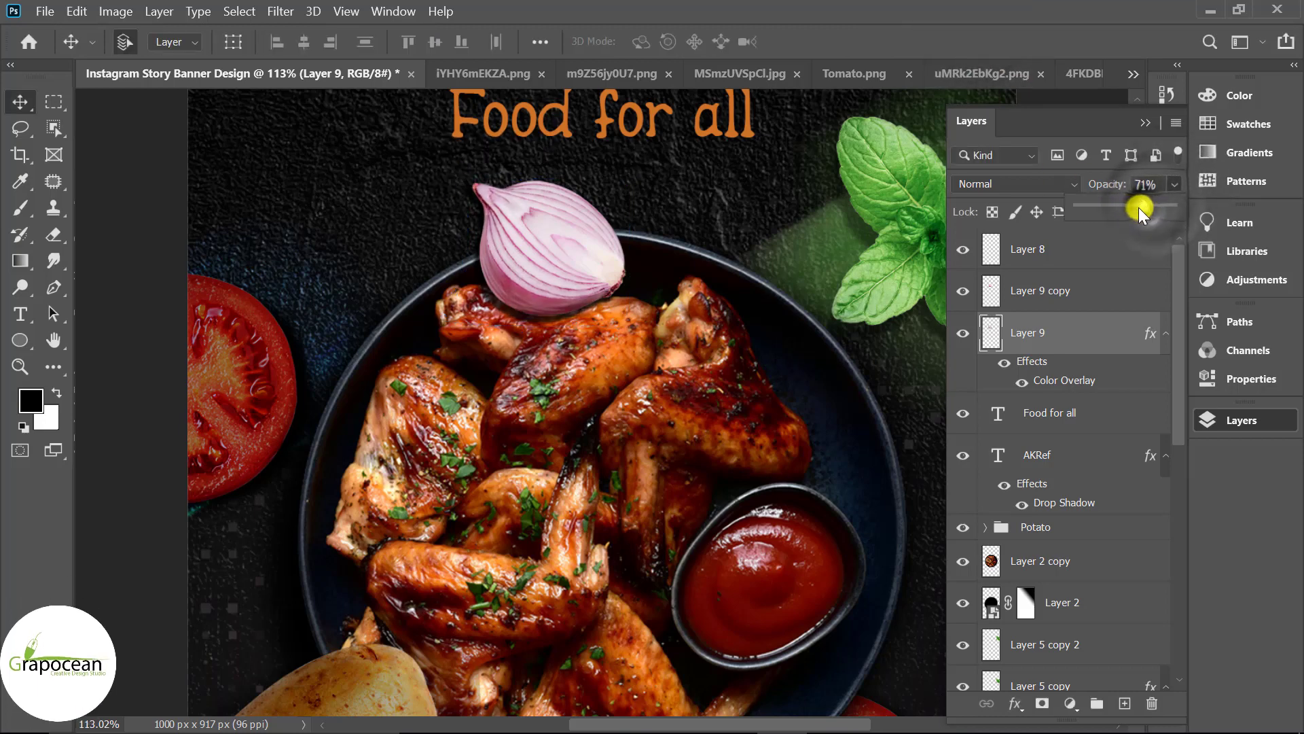
key("ctrl+0")
Open the brush stroke image.
left_click(51, 17)
left_click(75, 43)
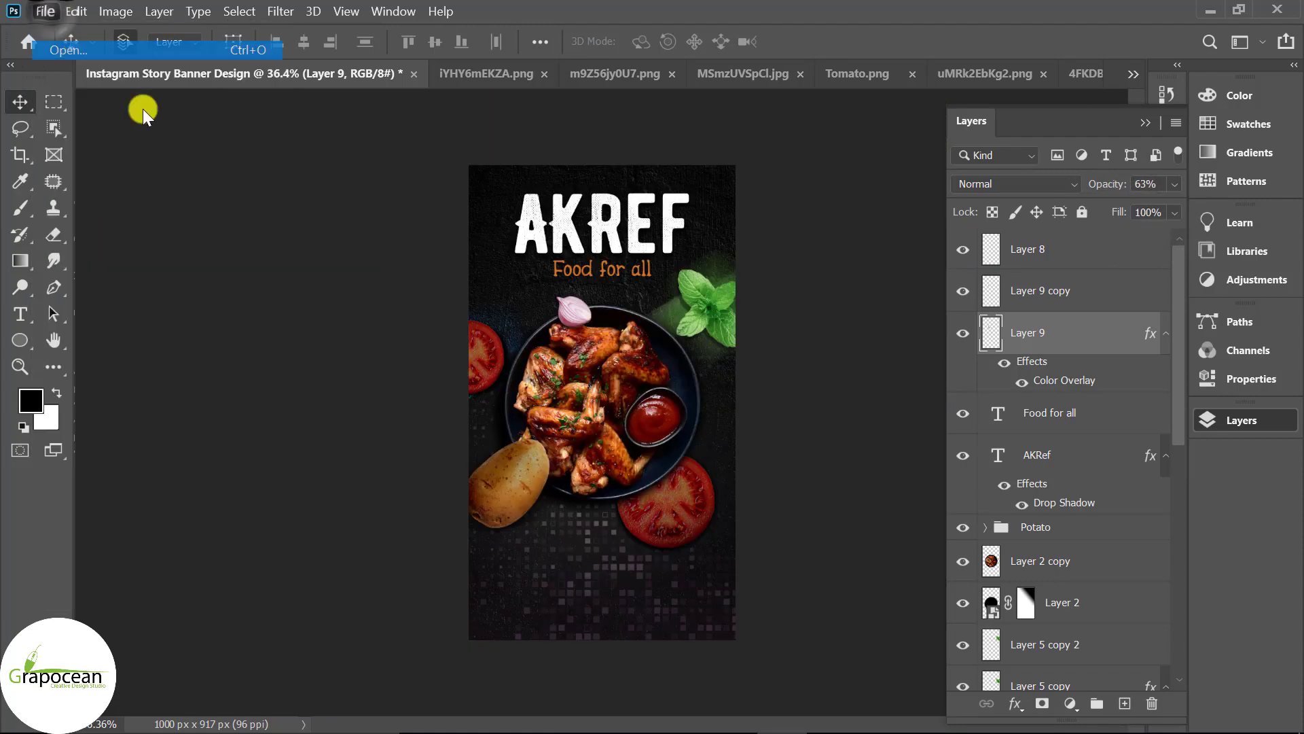
left_click(720, 300)
left_click(987, 573)
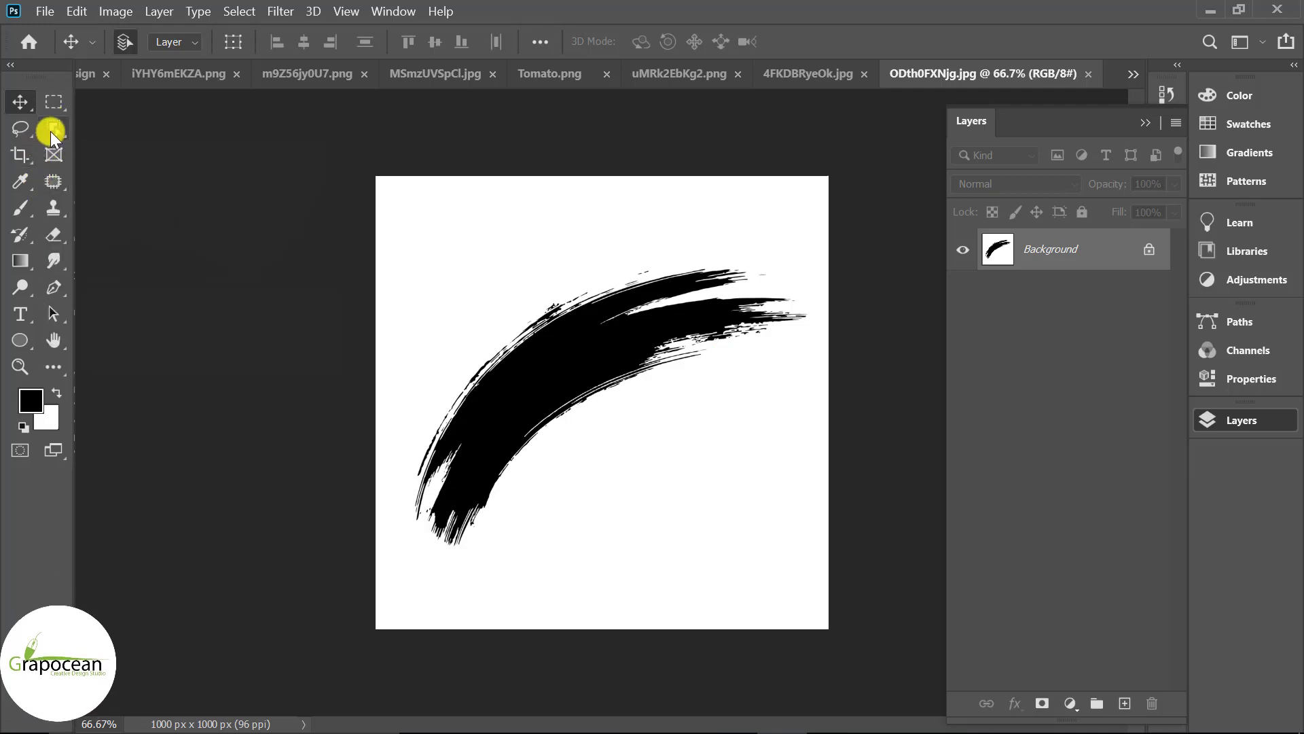
Select the white area by colour and mask it out around the stroke.
left_click_drag(50, 132, 144, 176)
left_click(144, 173)
left_click(421, 244)
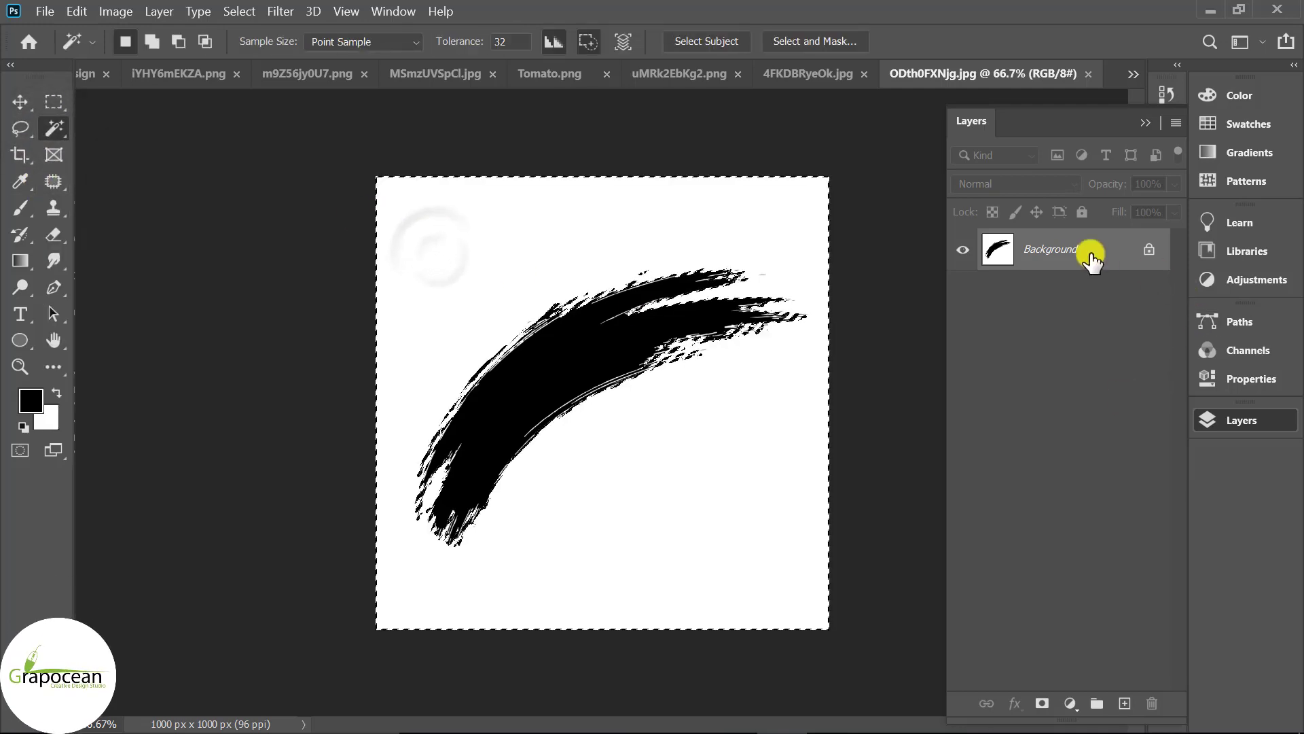
left_click(1148, 248)
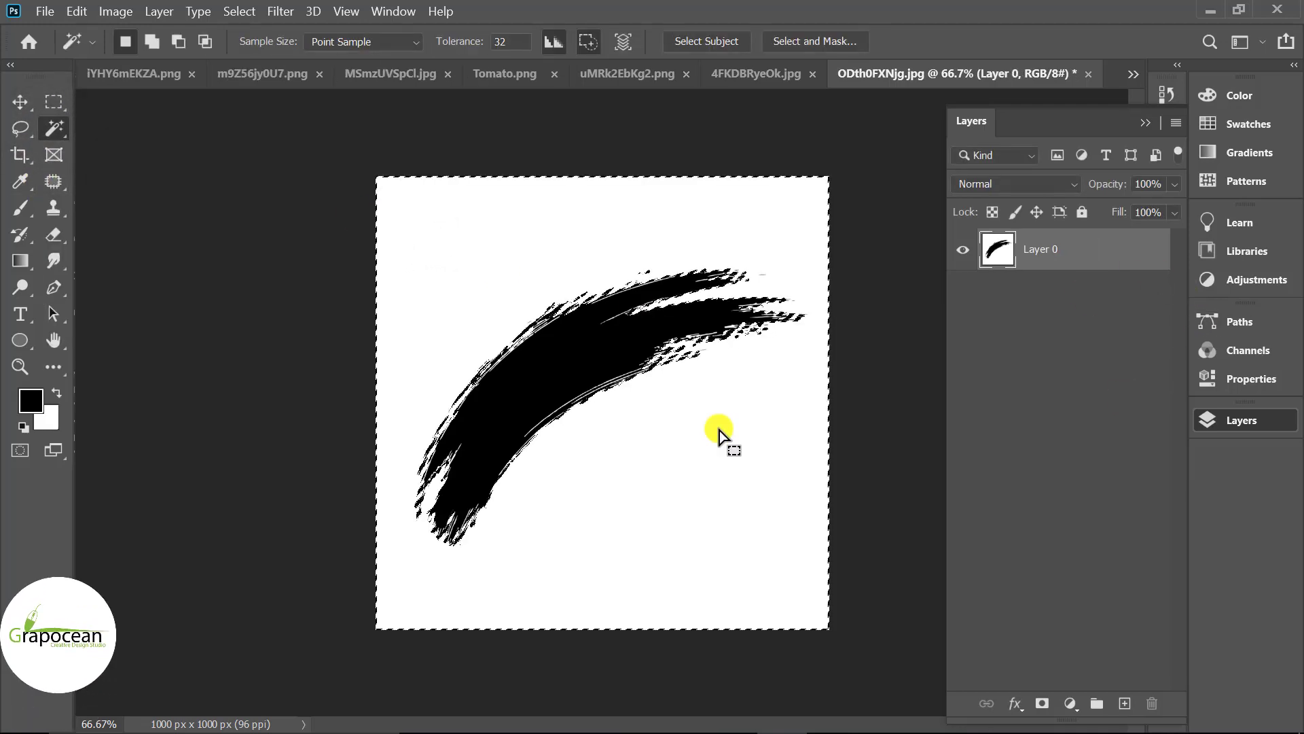
left_click(1042, 703, "alt")
Drag the brush stroke into the Instagram Story Banner Design over the plate.
key("v")
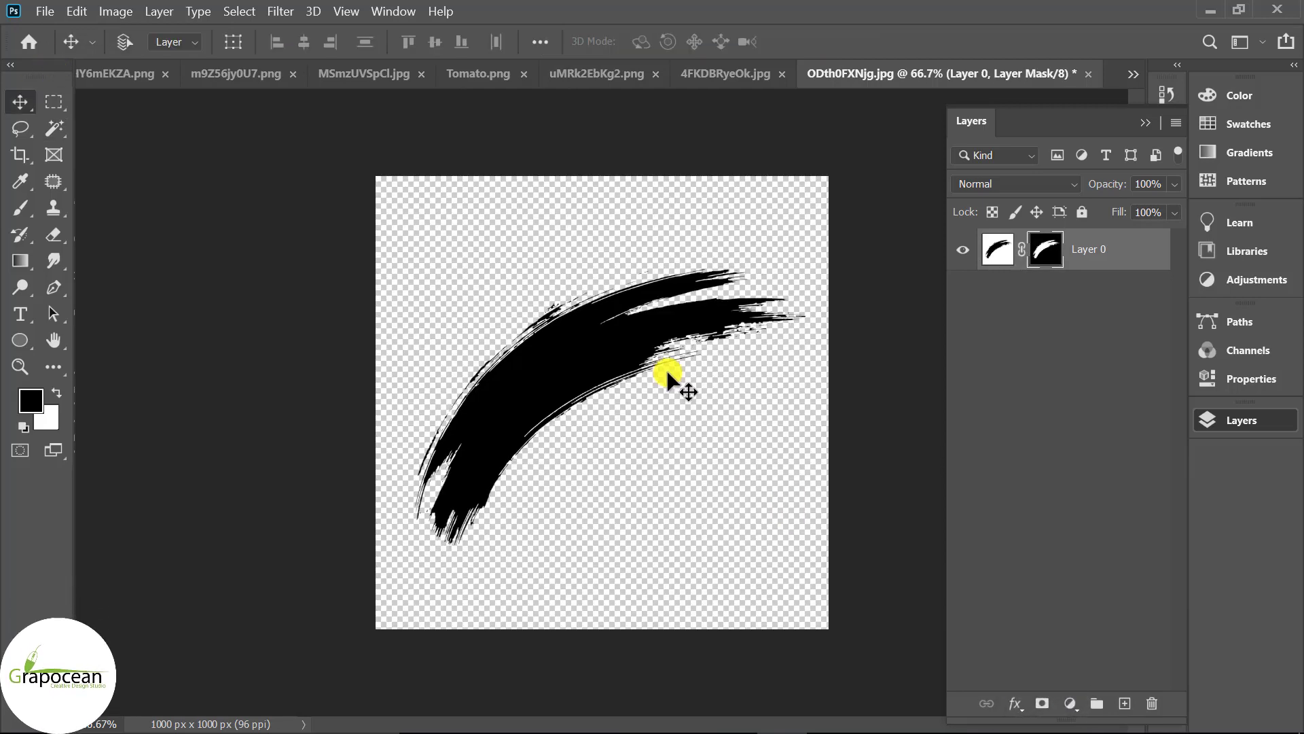
left_click(1133, 73)
left_click(999, 63)
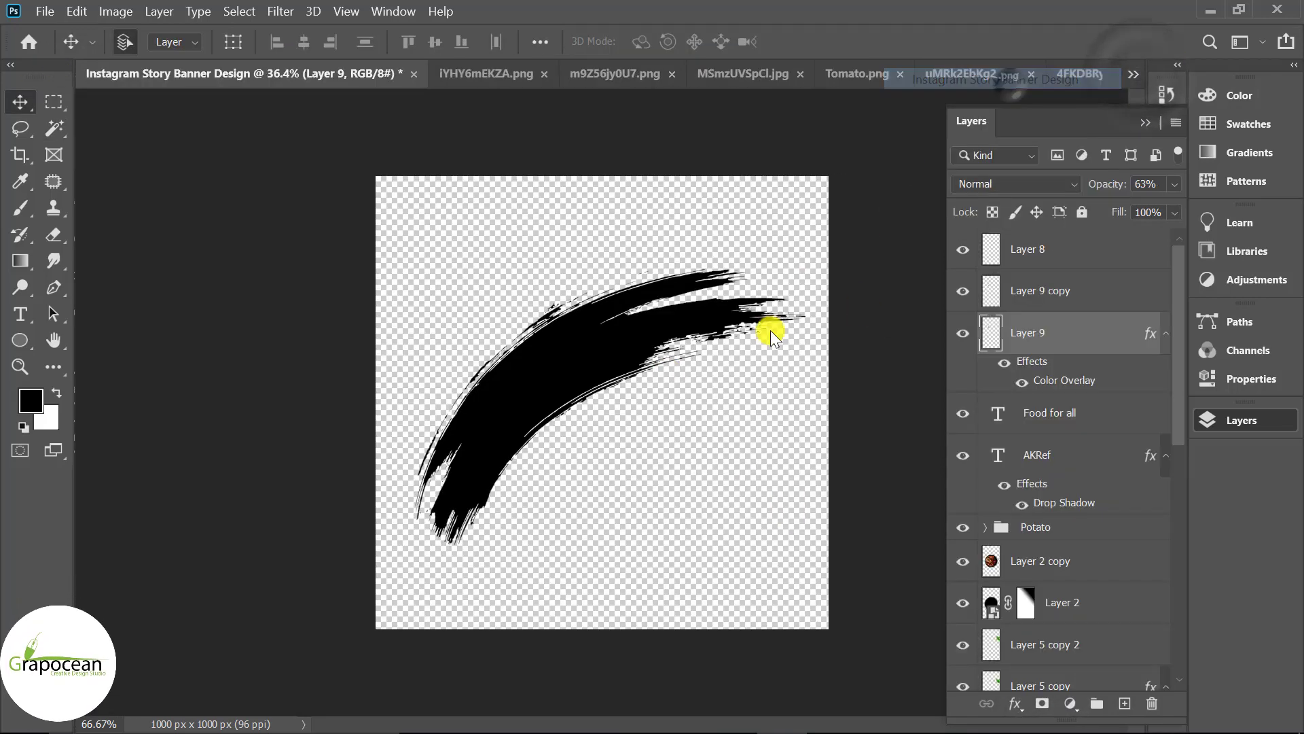
left_click_drag(737, 425, 718, 488)
scroll(611, 394, "up", 1)
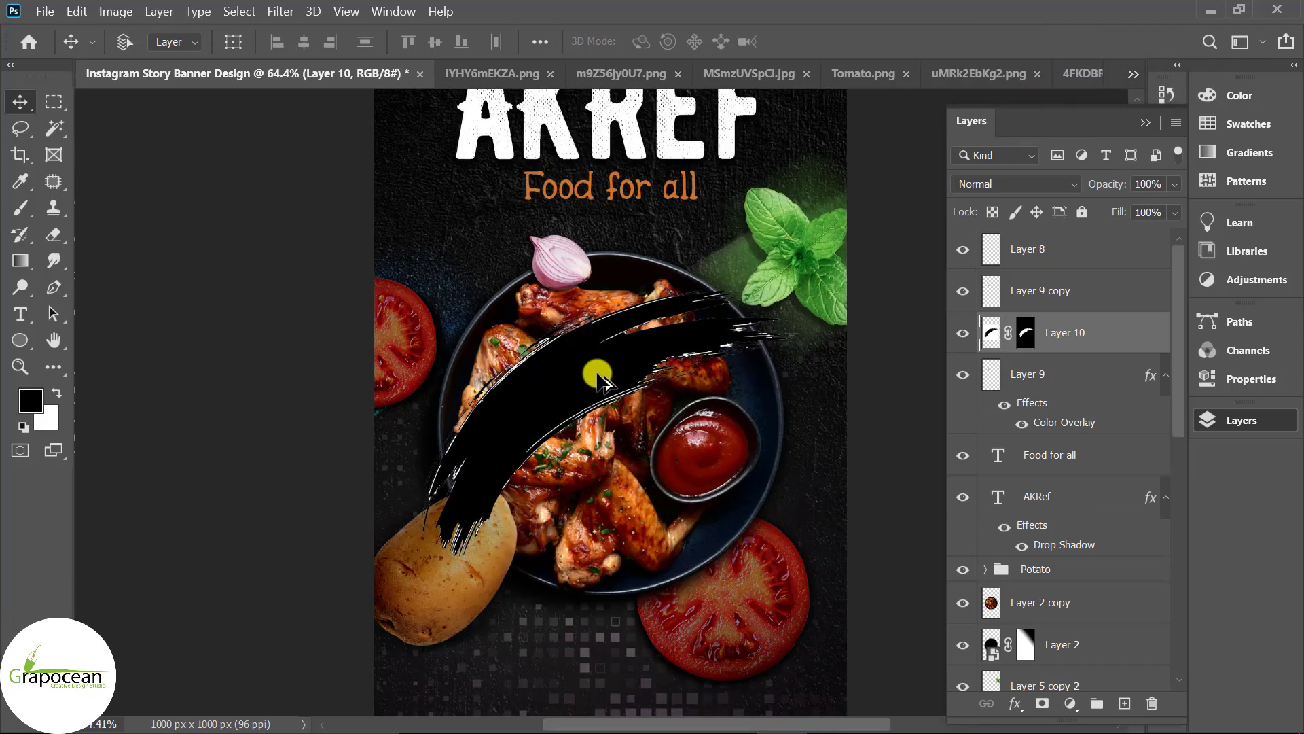
scroll(596, 373, "up", 3)
Magic-wand select the black stroke, nudge it slightly left, then deselect.
left_click(55, 128)
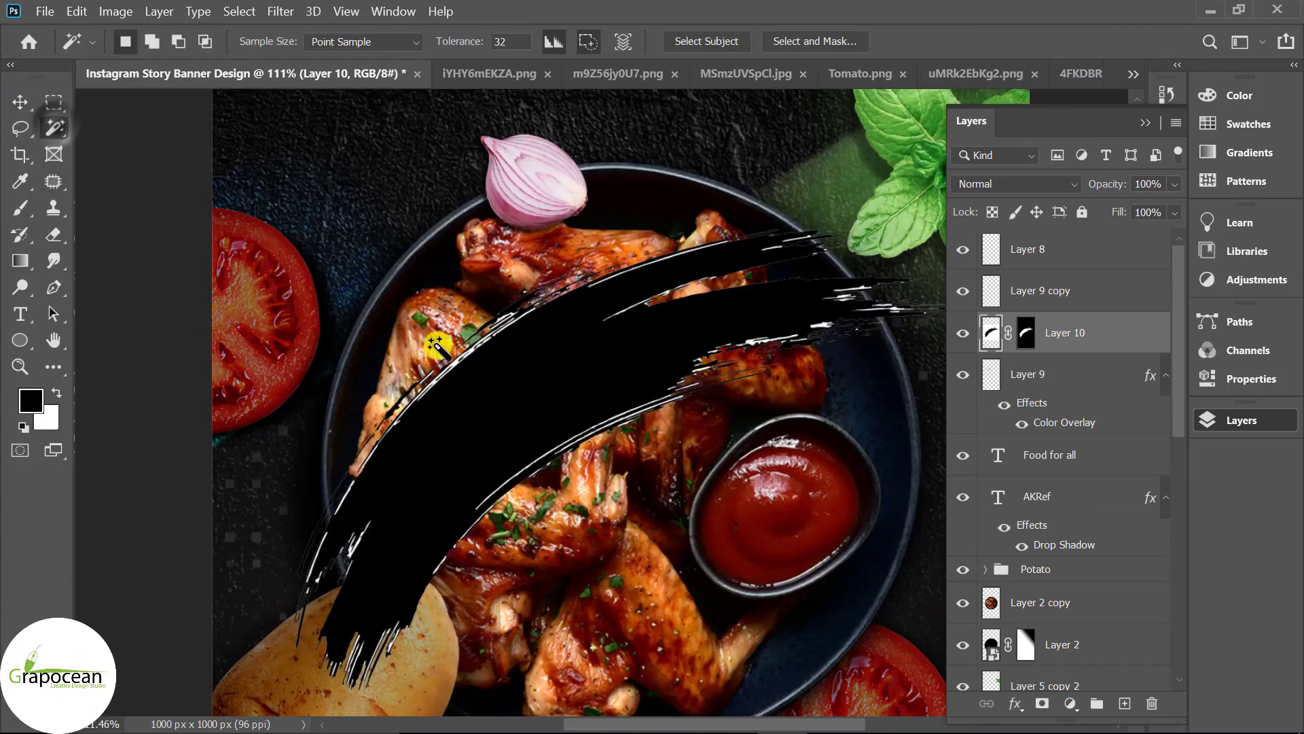
left_click(467, 354)
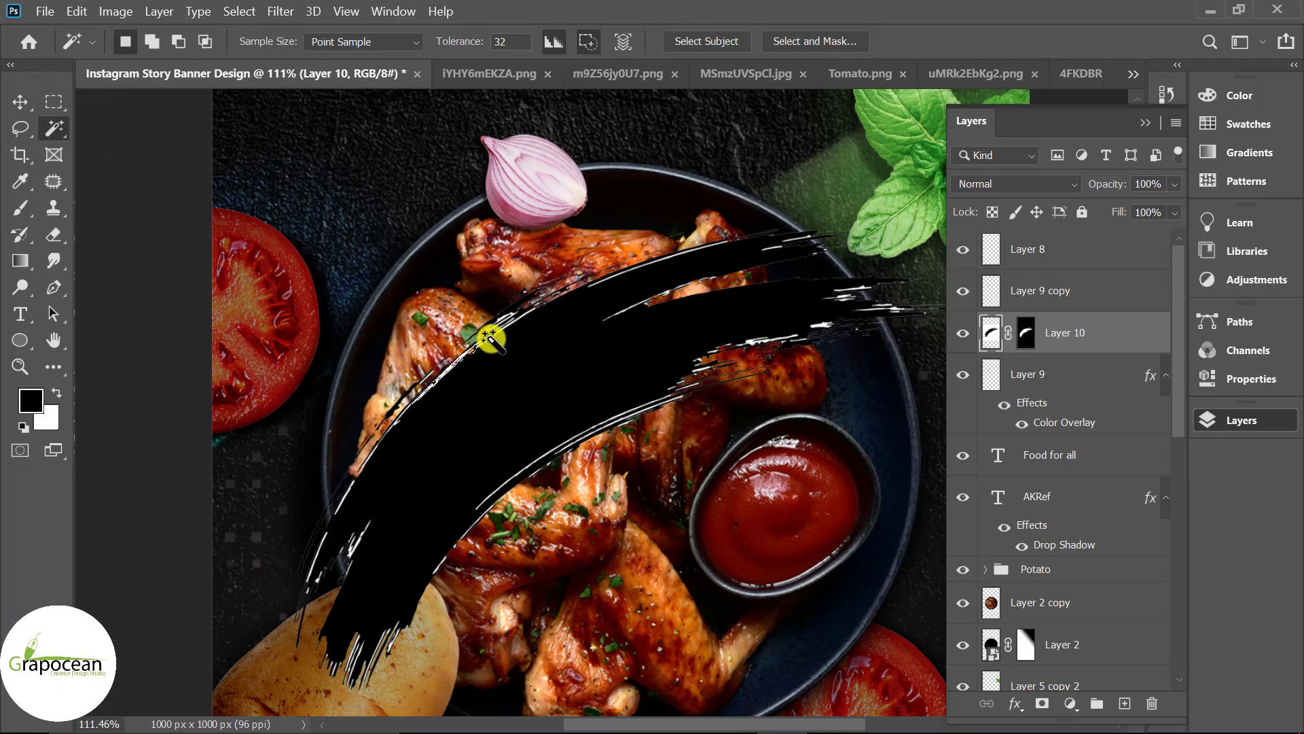
left_click(489, 332)
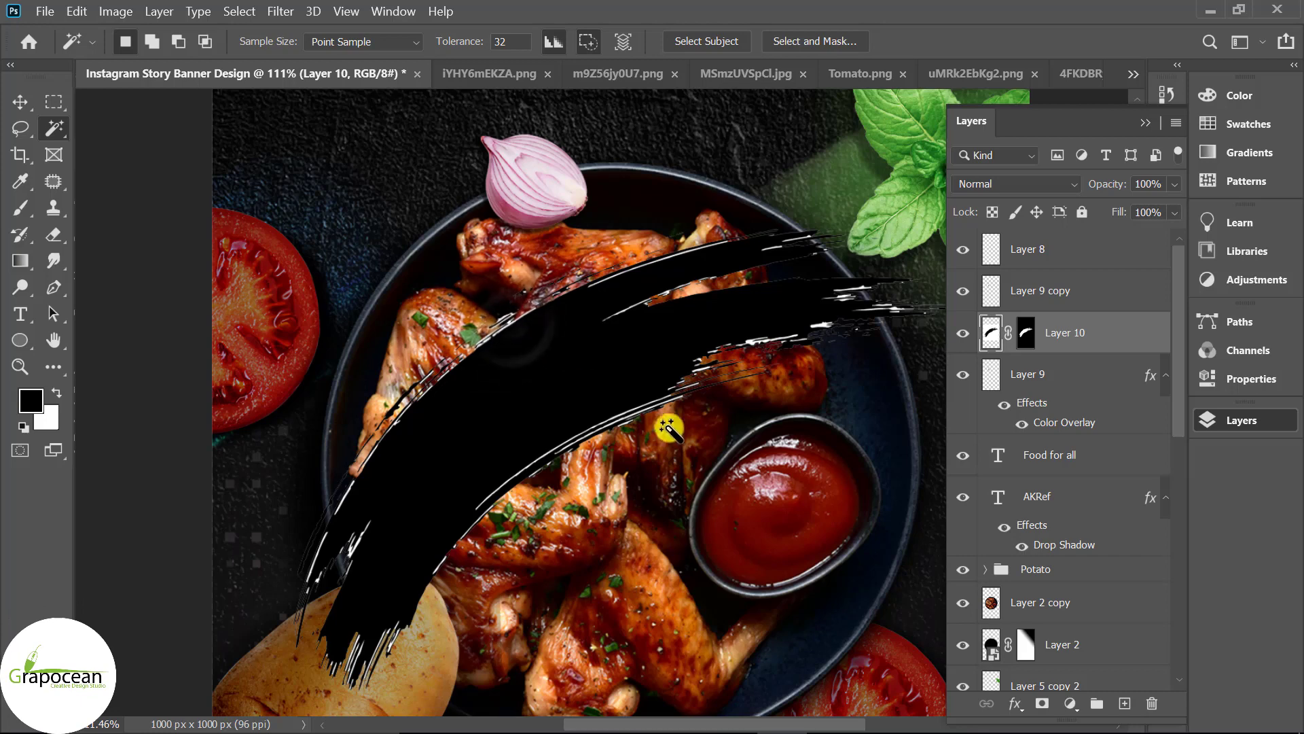
left_click(638, 411)
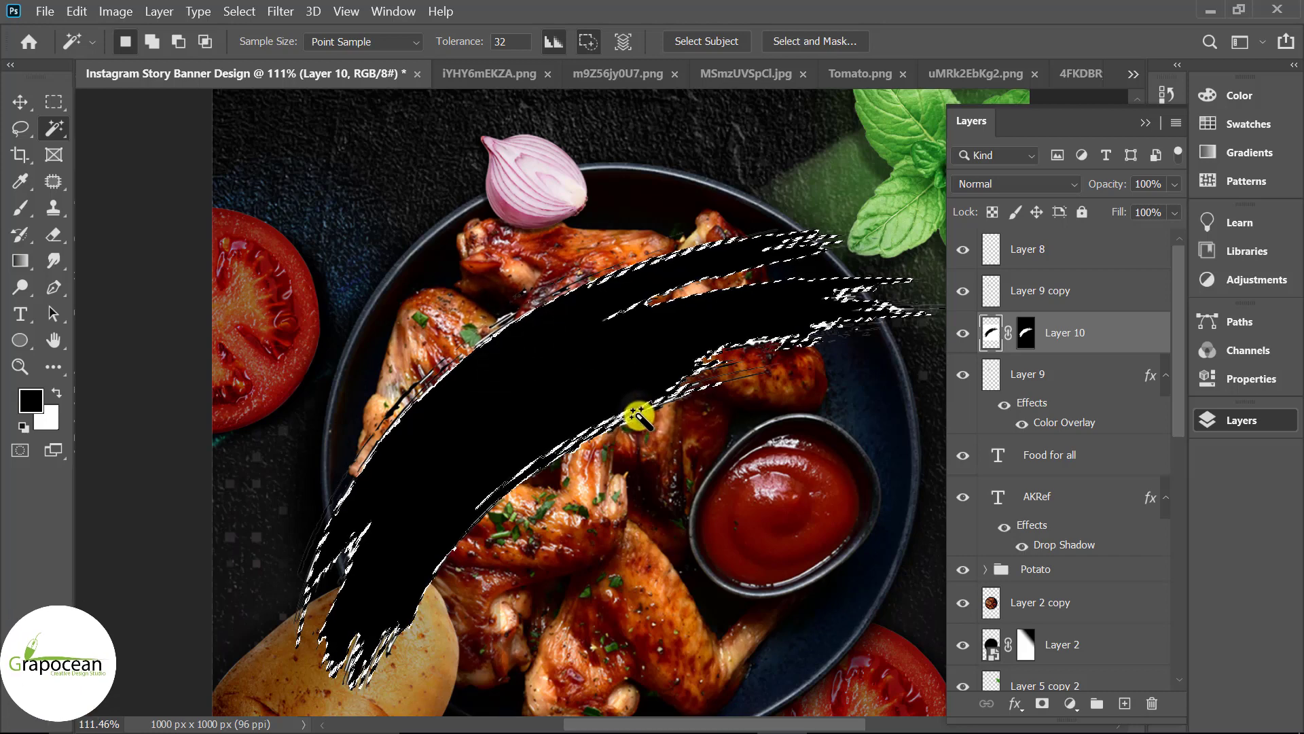
left_click(19, 101)
left_click_drag(270, 462, 260, 467)
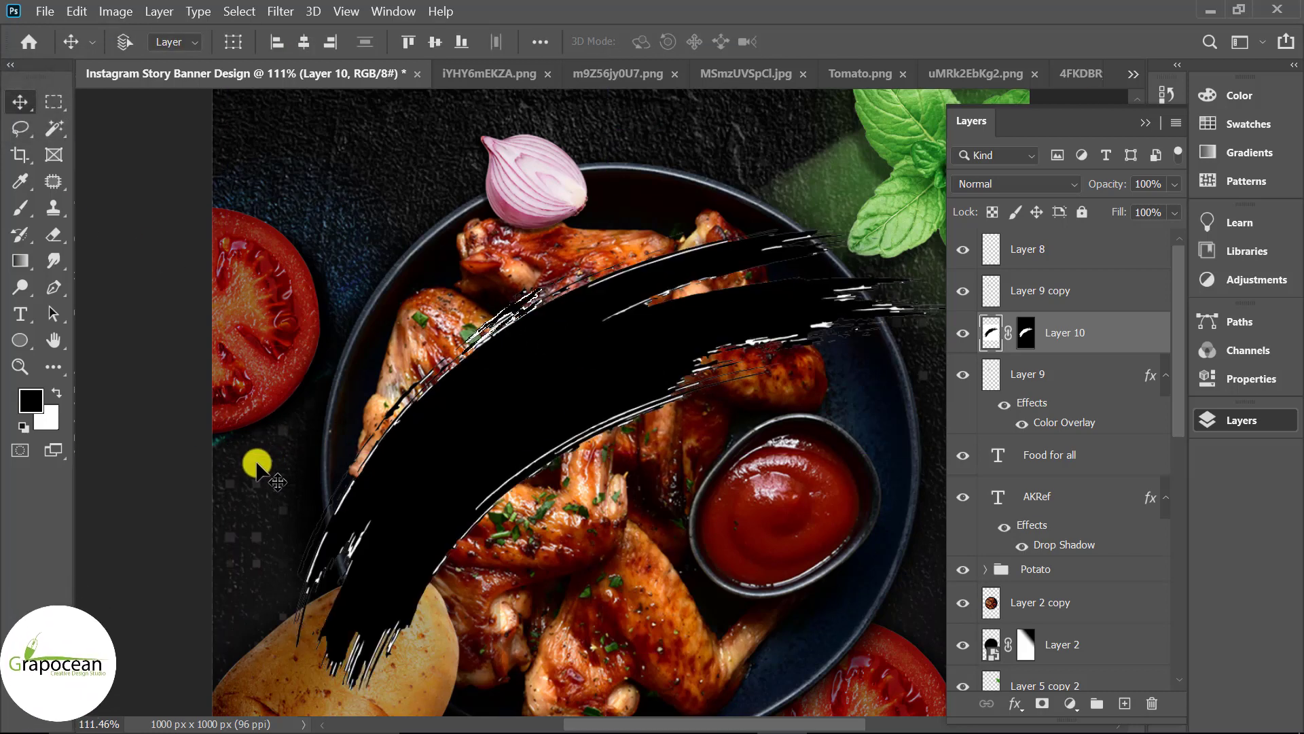
left_click(54, 102)
left_click(396, 475)
scroll(724, 536, "down", 3)
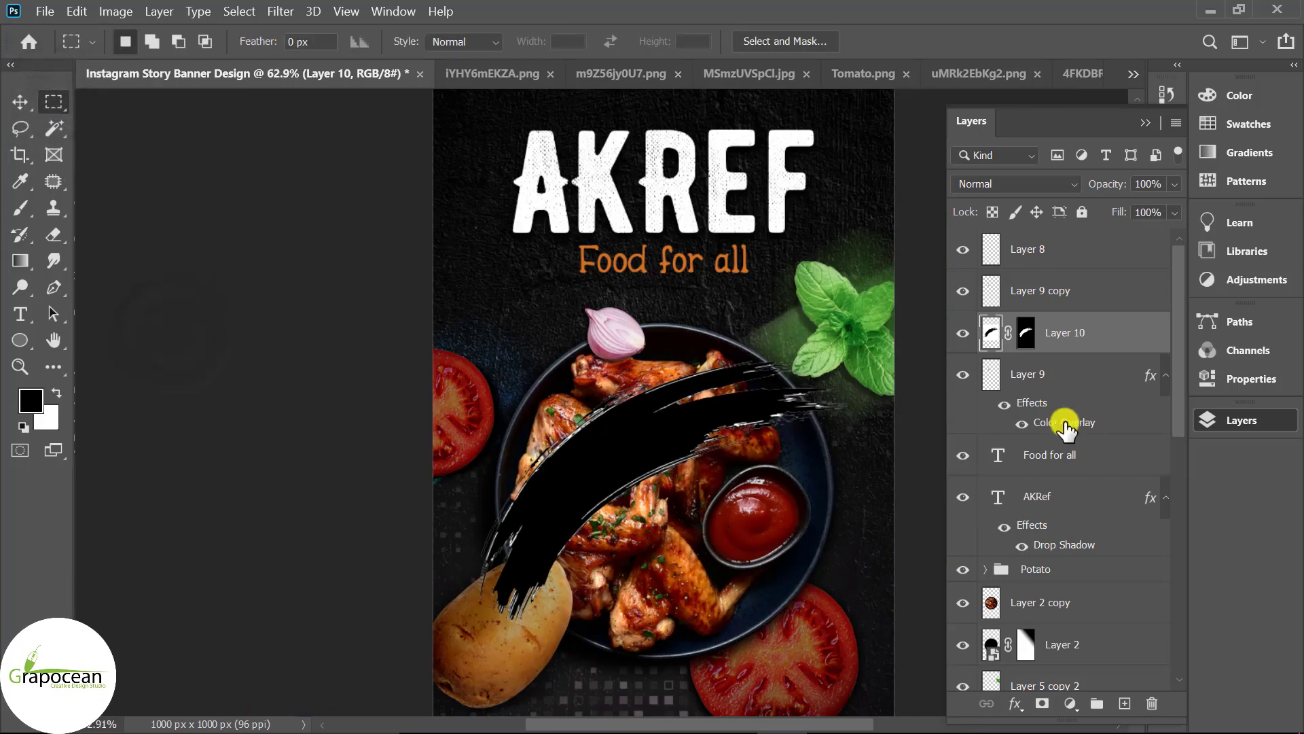
Add a Color Overlay to the brush stroke layer through Blending Options.
right_click(1080, 336)
left_click(877, 37)
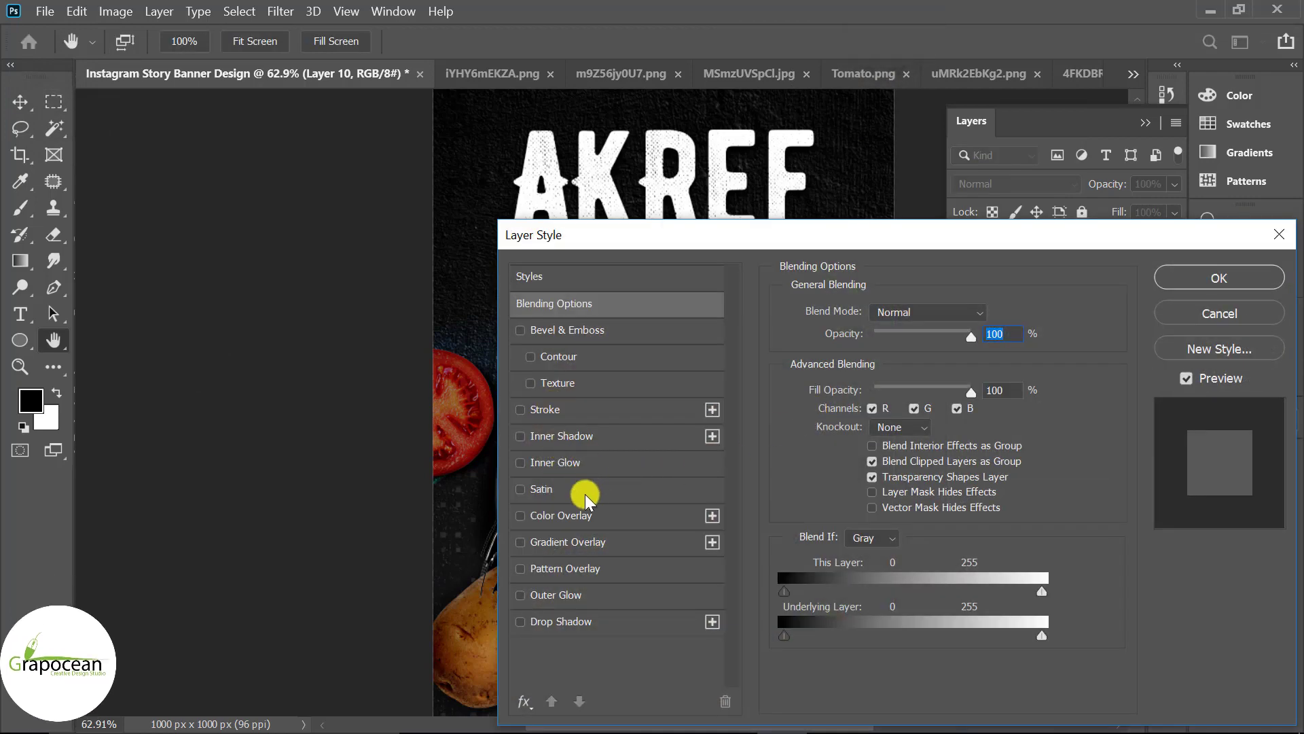
left_click(577, 515)
left_click_drag(718, 245, 457, 585)
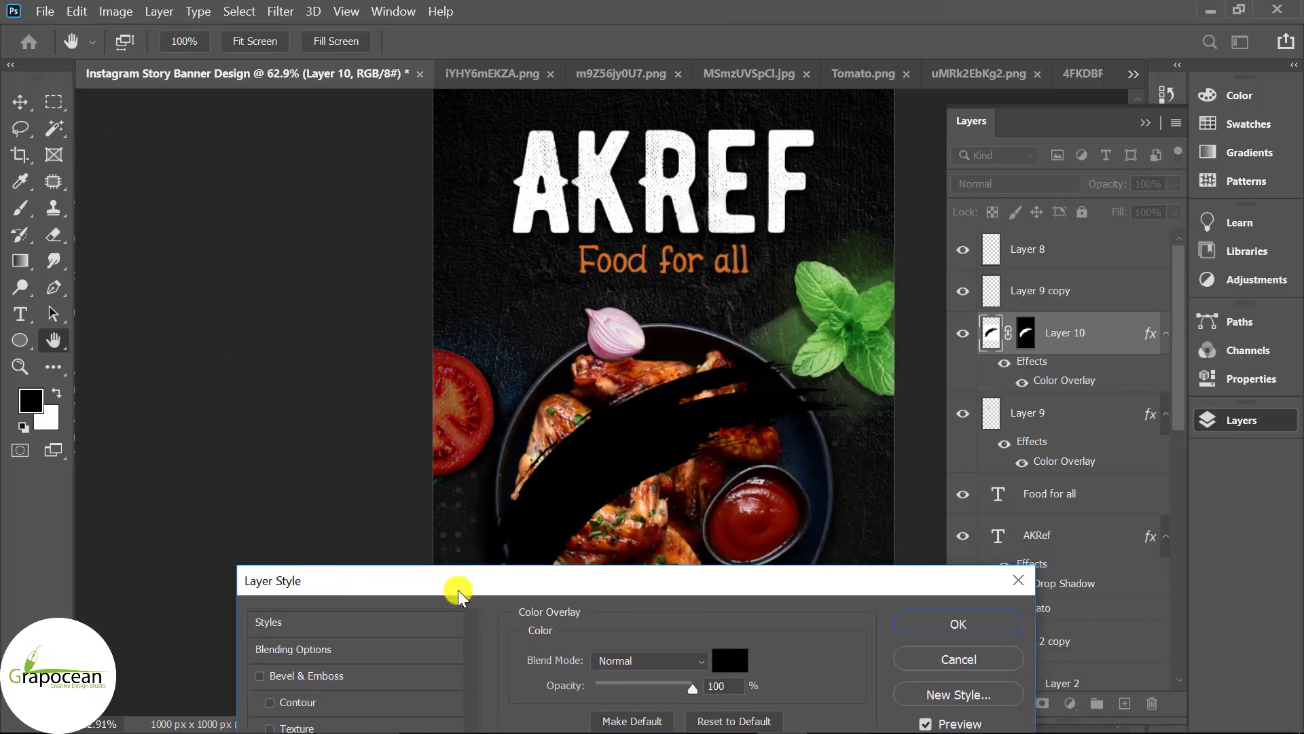
left_click(944, 624)
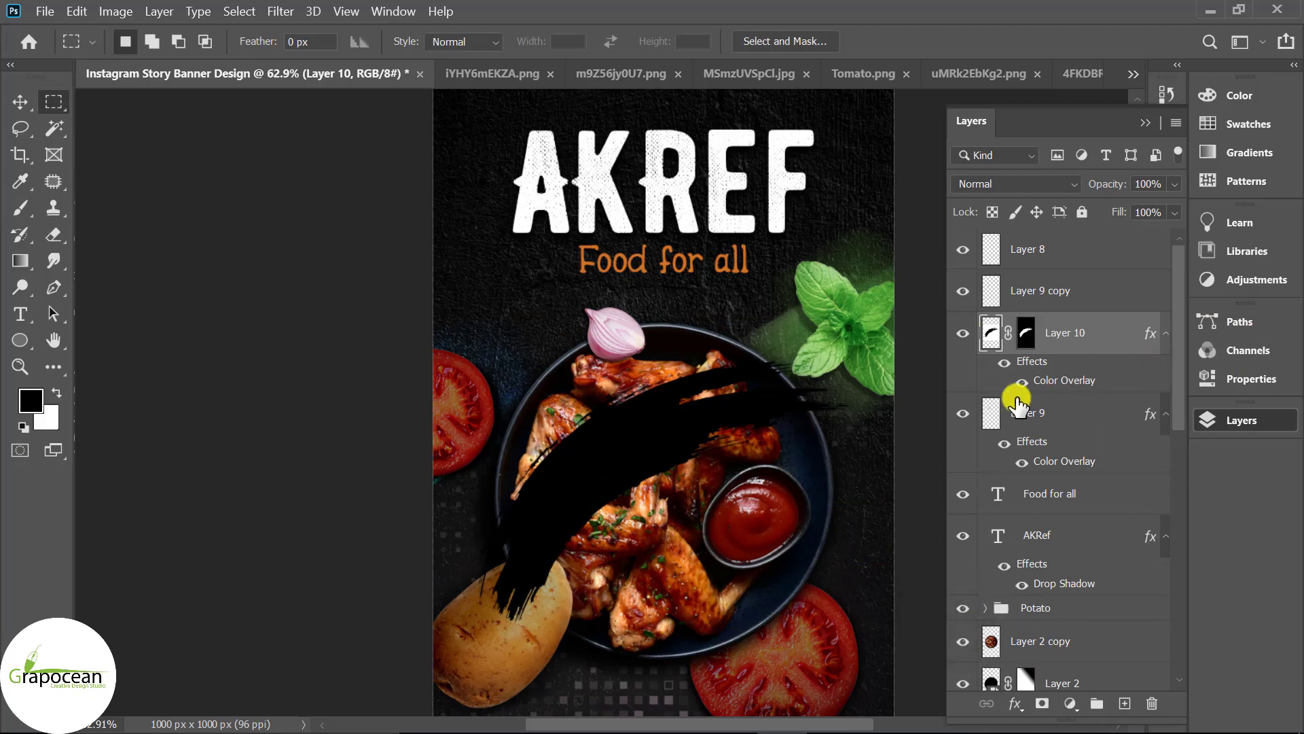
right_click(1026, 332)
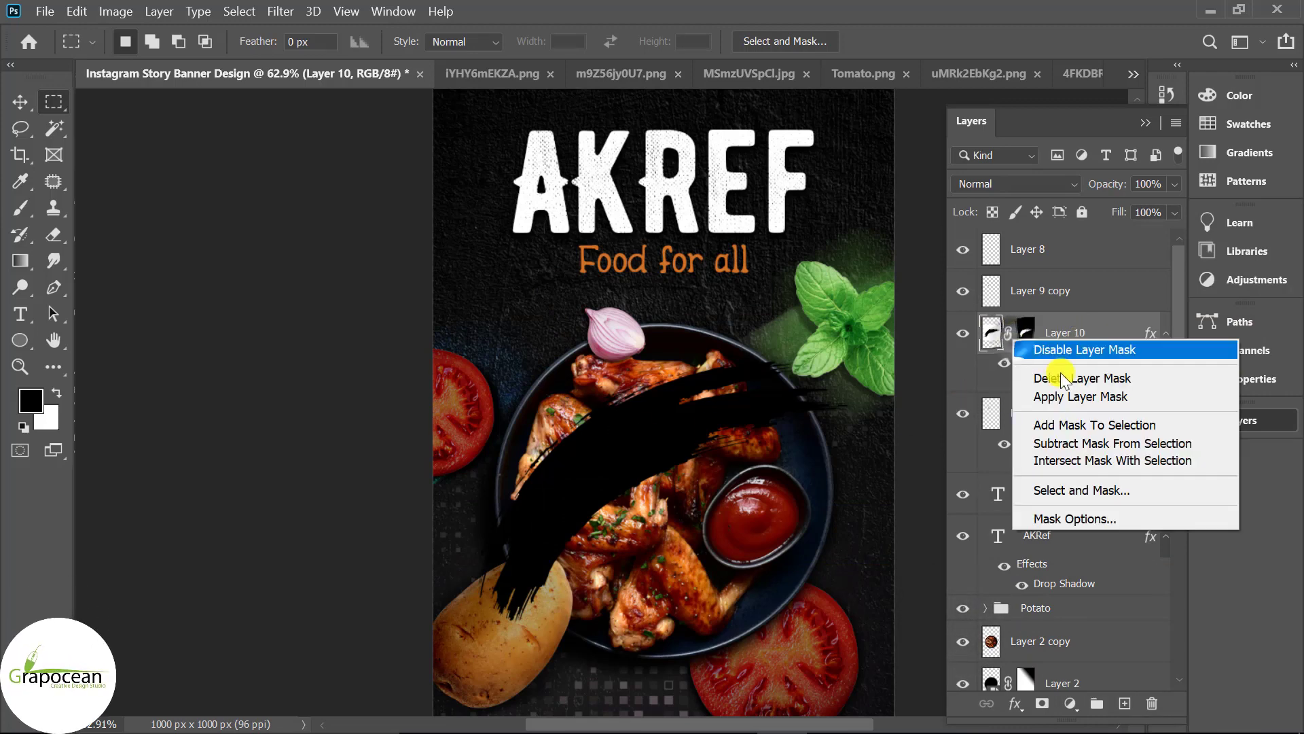
key("Escape")
Change the overlay colour to a deep tomato red sampled from the poster.
right_click(1056, 334)
left_click(885, 32)
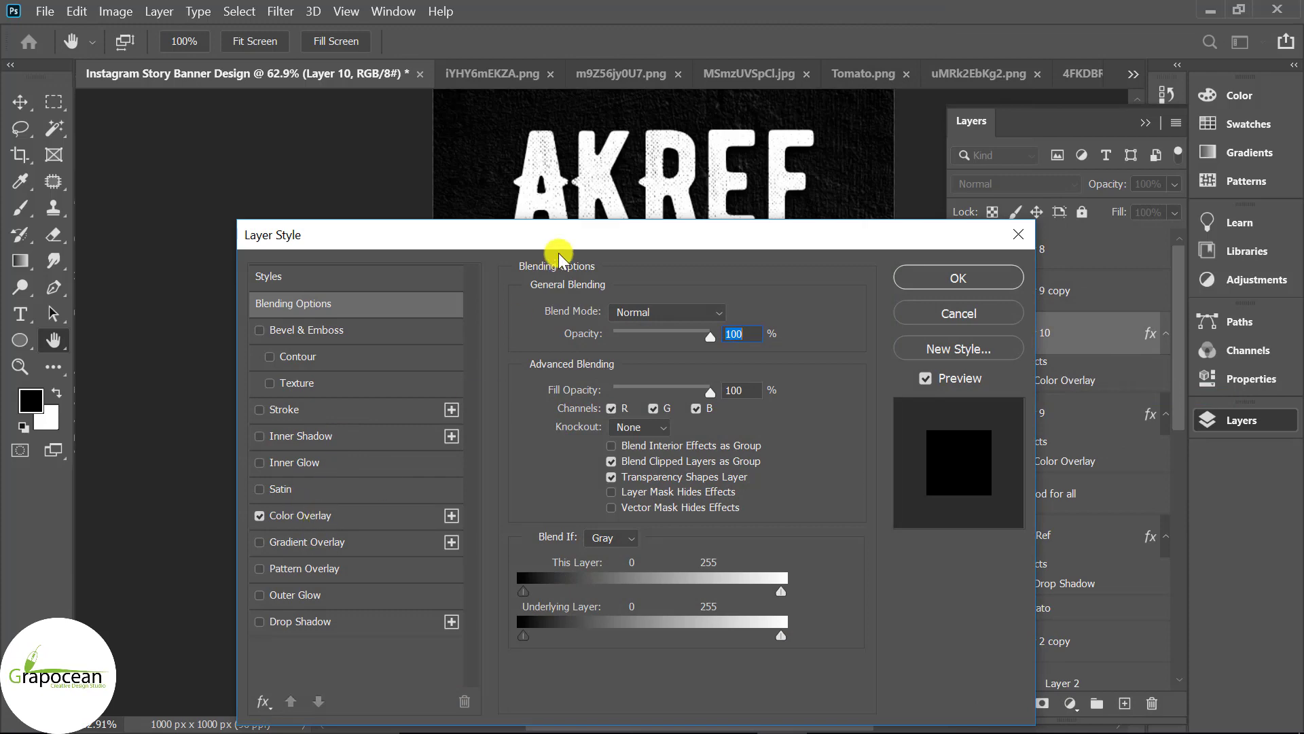
left_click_drag(558, 257, 1114, 350)
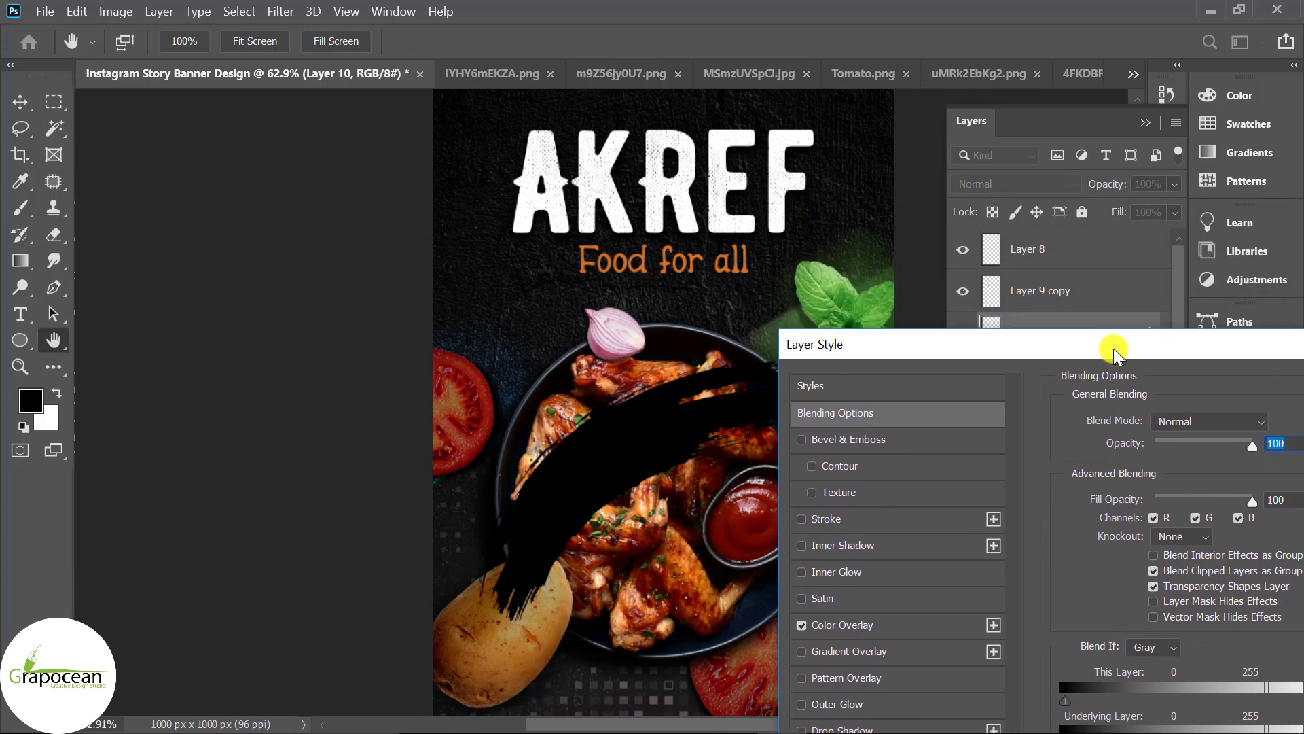
left_click(869, 624)
left_click_drag(1090, 350, 895, 509)
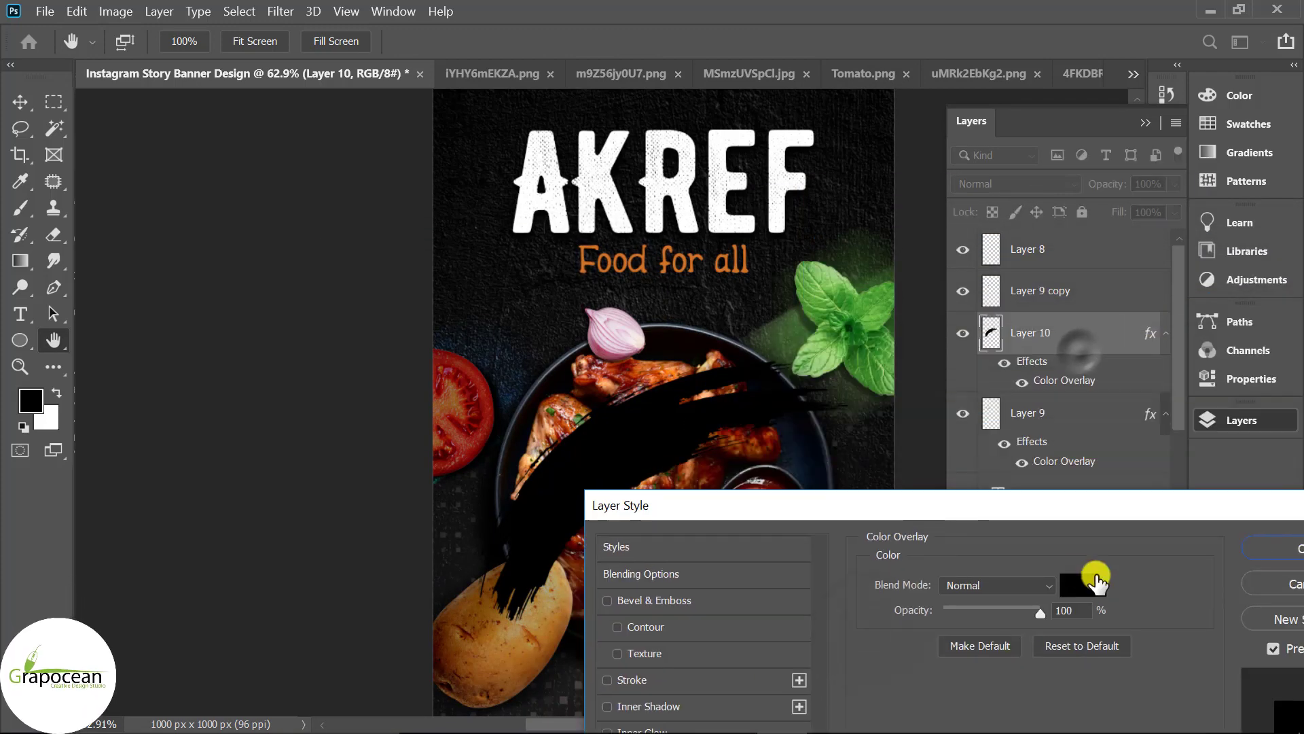
left_click(1095, 578)
left_click(839, 343)
mouse_move(743, 344)
left_mouse_down()
mouse_move(1107, 637)
mouse_move(976, 455)
mouse_move(727, 427)
mouse_move(1172, 483)
left_mouse_up()
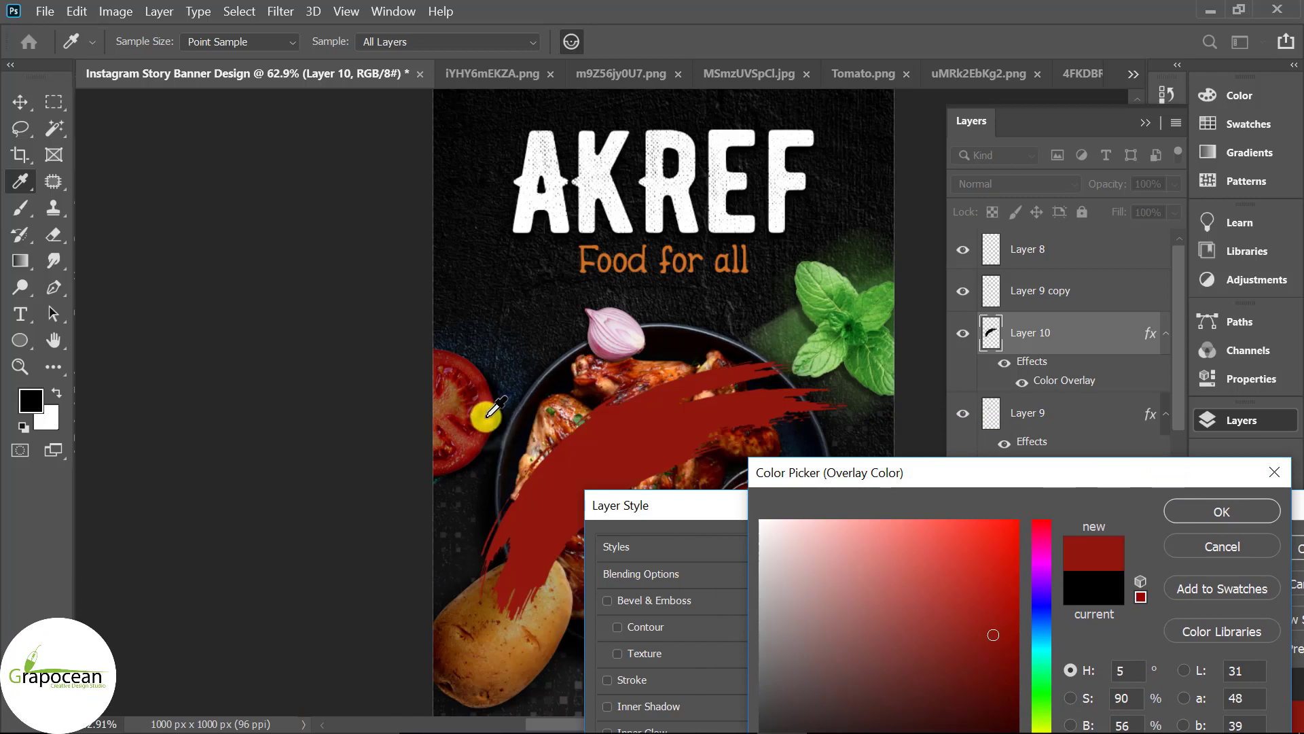
left_click(1237, 503)
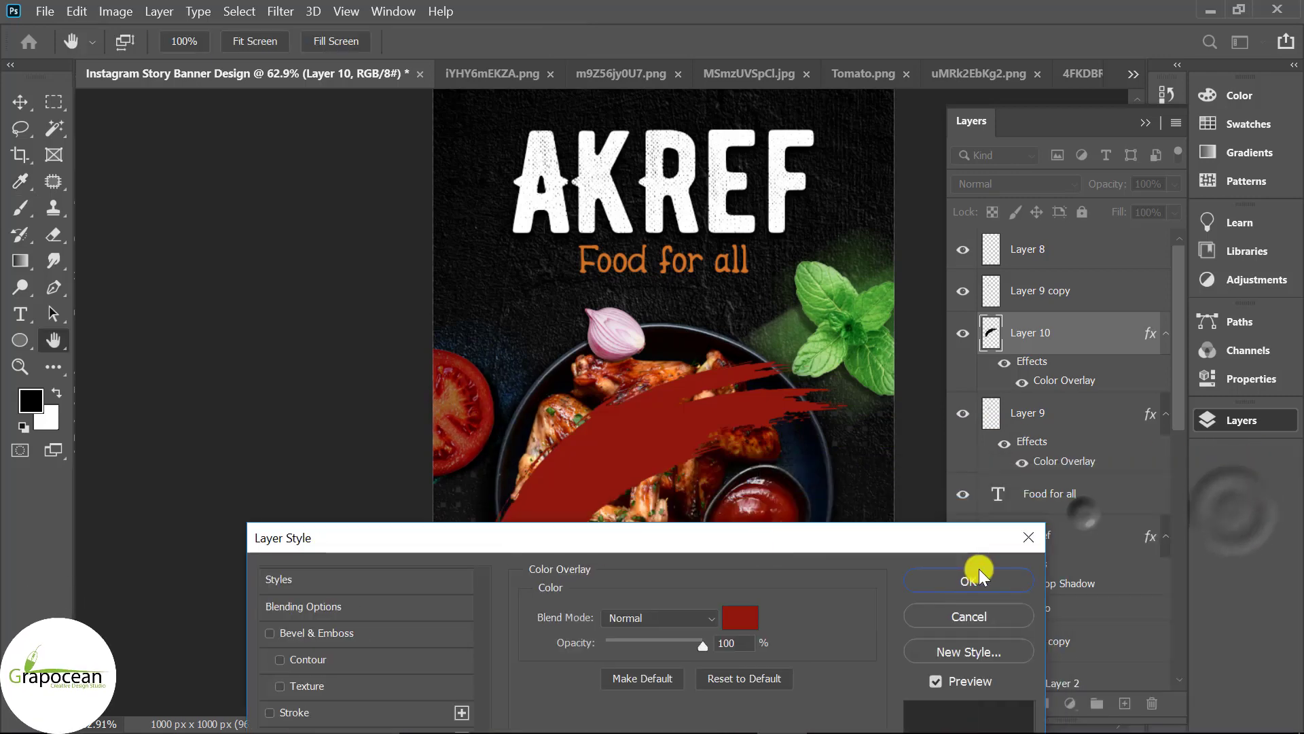
left_click(980, 569)
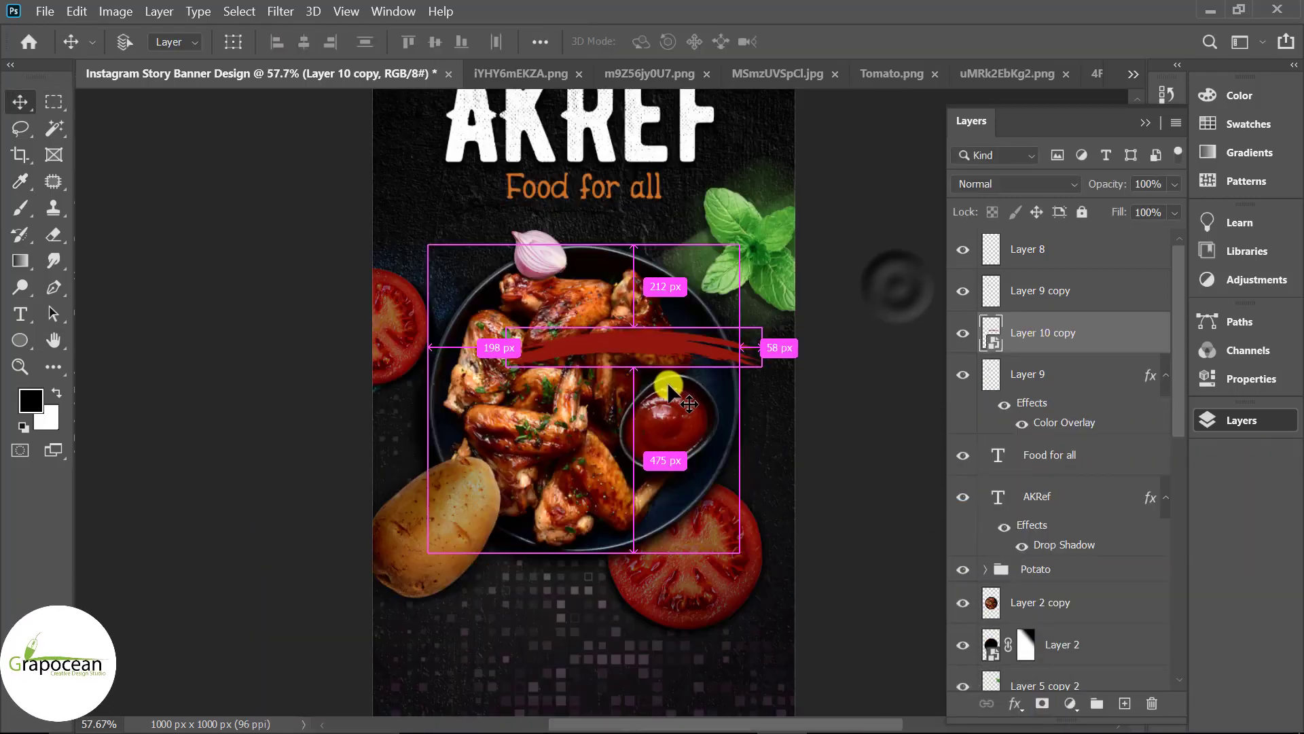
Stretch the red stroke taller and skew its corners.
left_click_drag(633, 387, 633, 422)
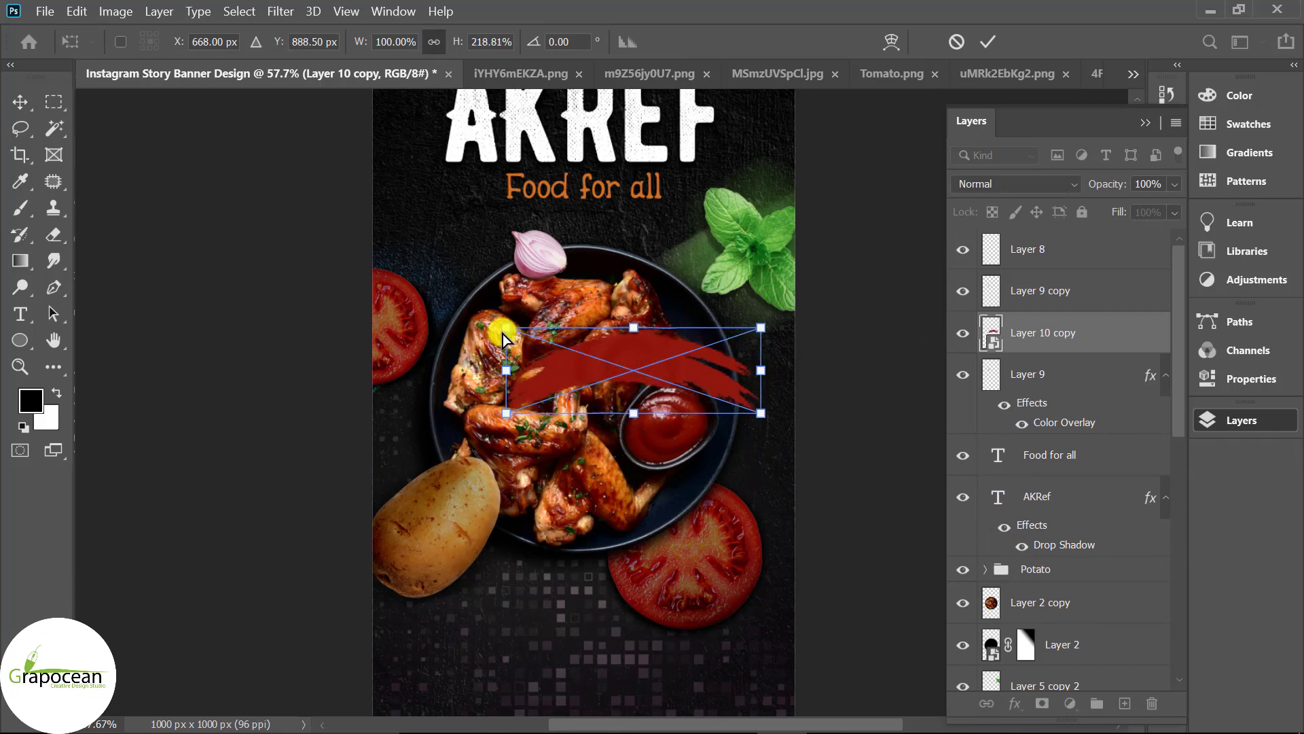
left_click_drag(505, 329, 502, 276)
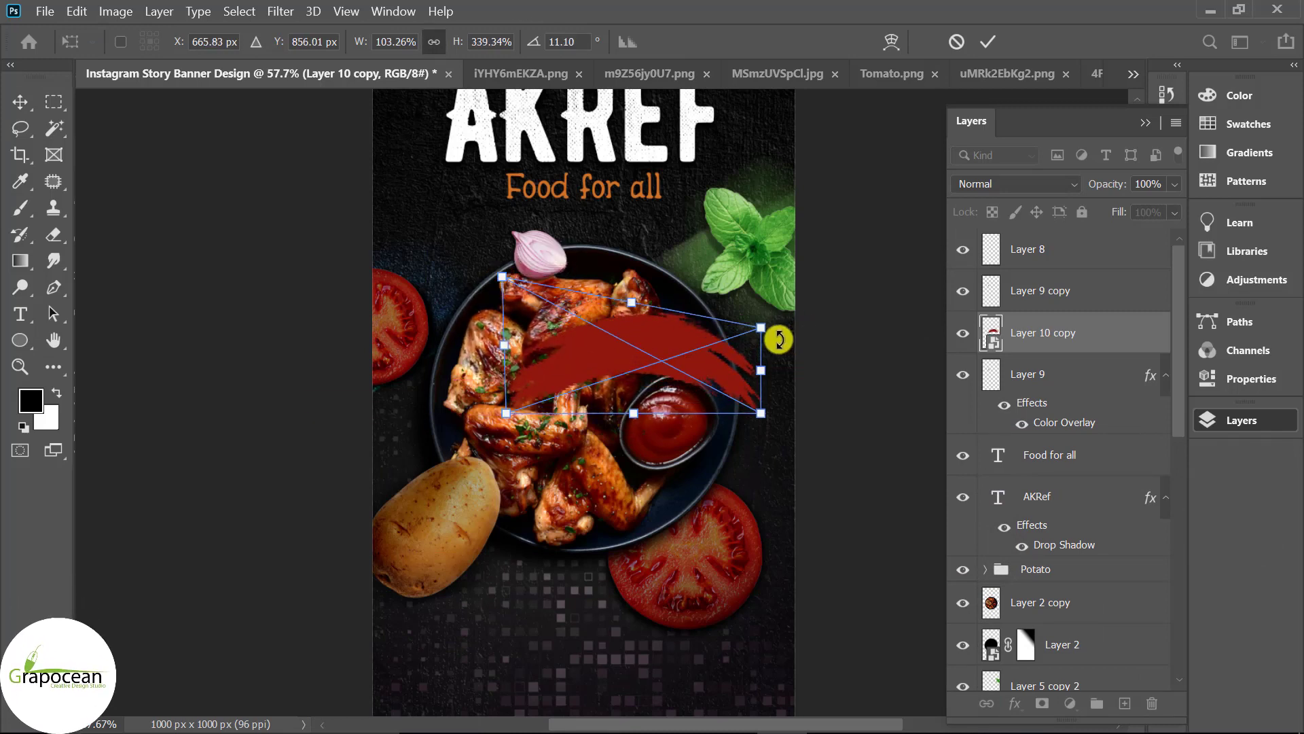
left_click_drag(798, 303, 781, 344)
Warp the red stroke flat into a wide horizontal band, then duplicate it.
left_click(891, 42)
left_click_drag(762, 412, 821, 382)
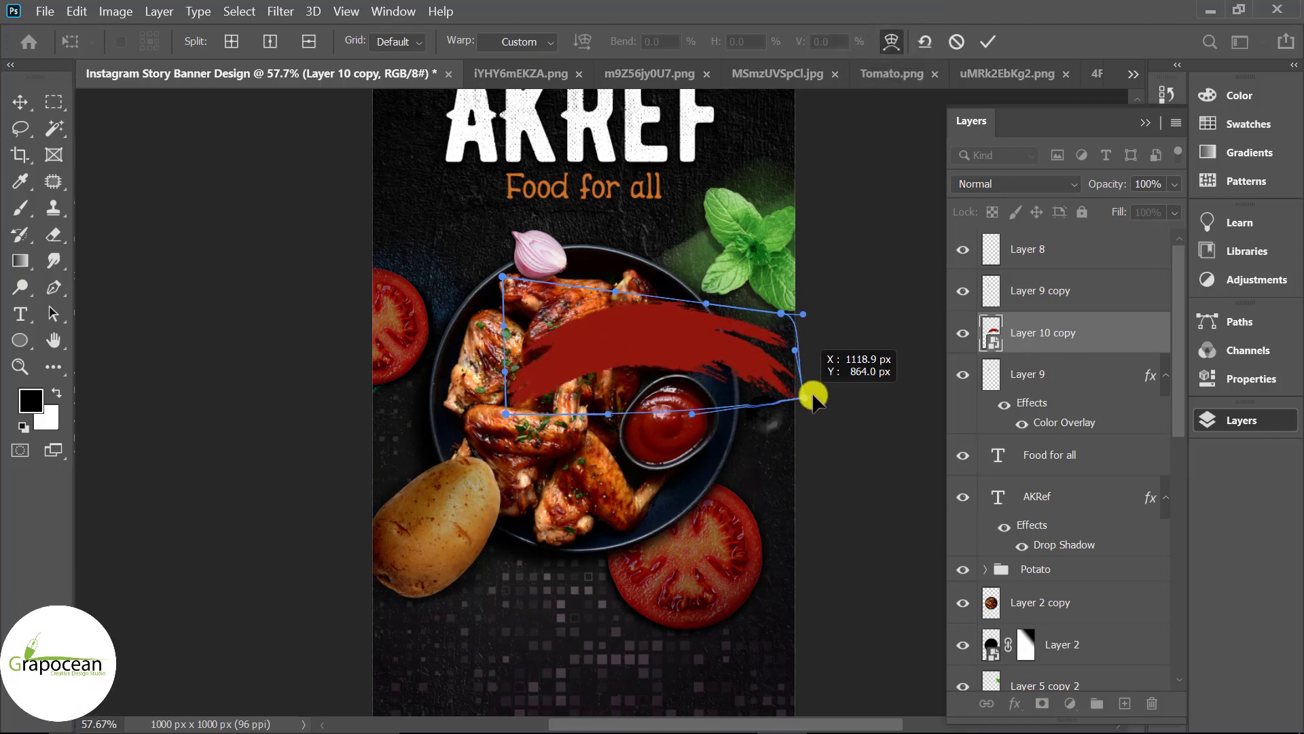
left_click_drag(501, 392, 479, 309)
left_click_drag(499, 413, 440, 377)
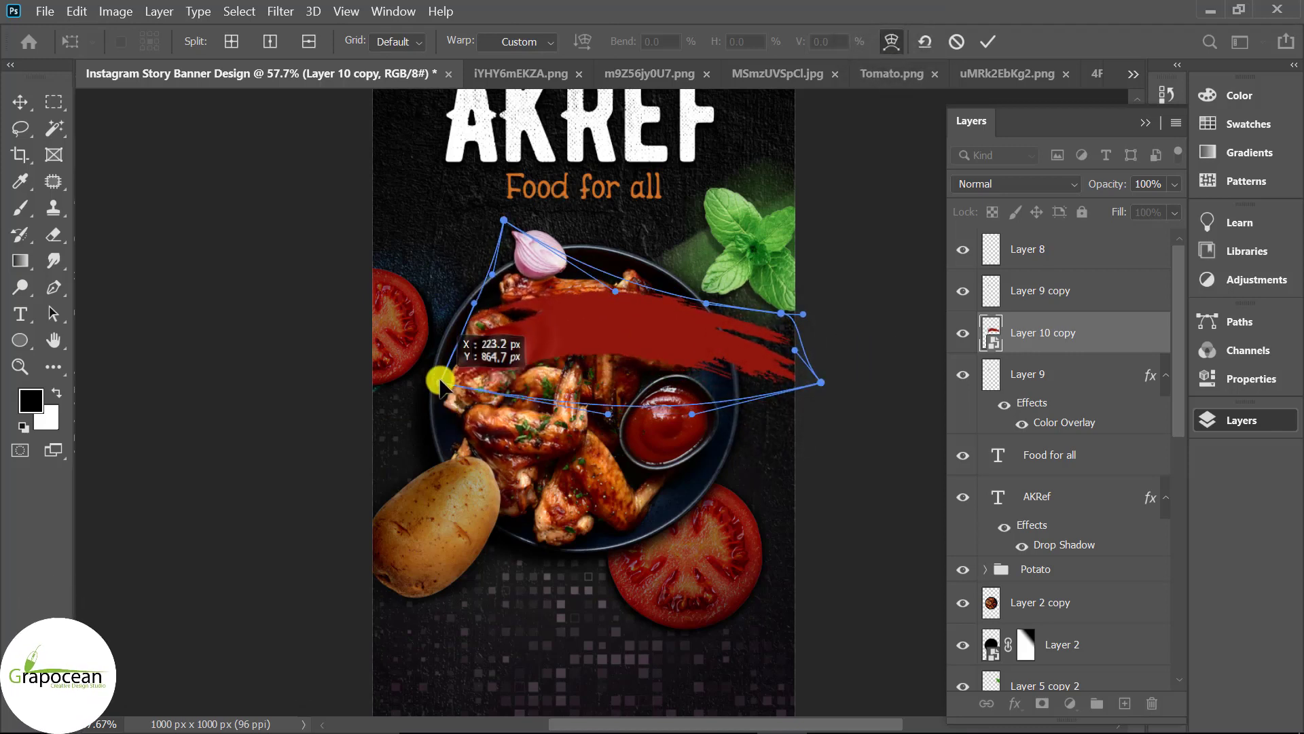
left_click_drag(655, 326, 623, 340)
left_click(988, 43)
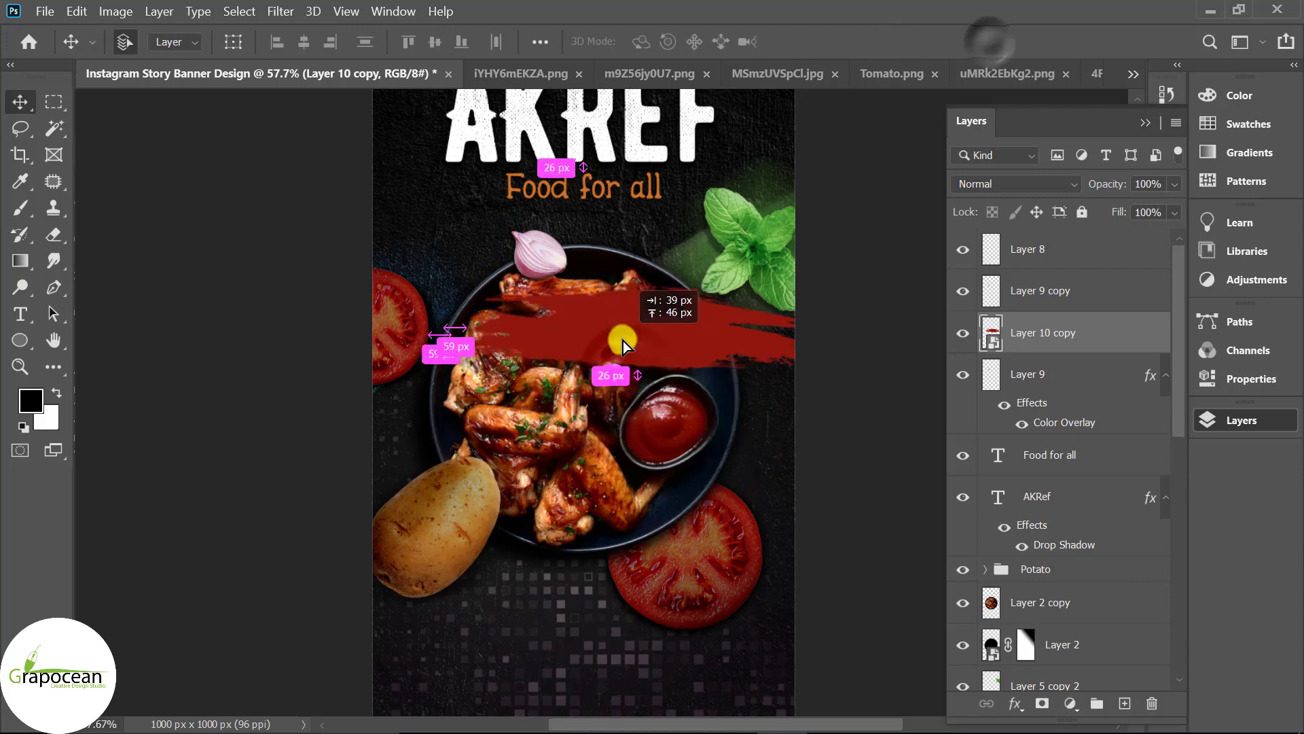
key("ctrl+j")
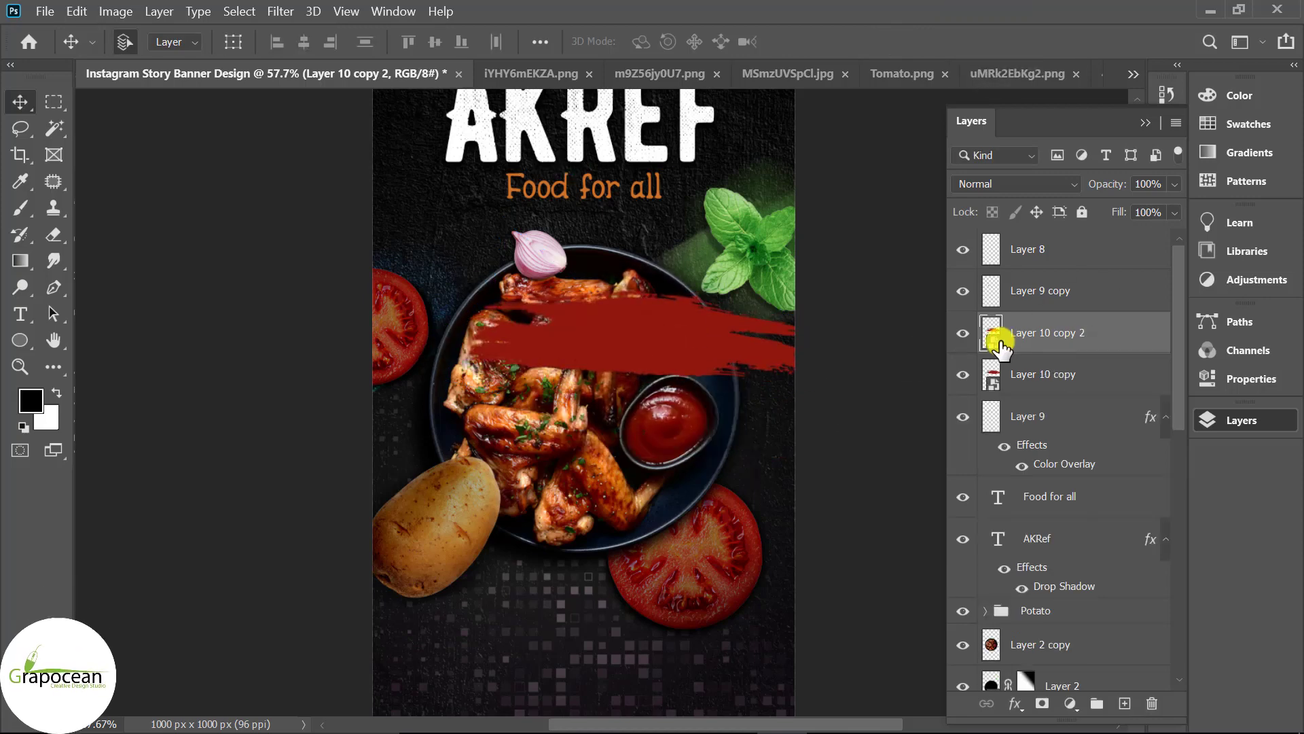
Pick the Brush tool and add an empty layer above Layer 10 copy.
left_click(21, 208)
left_click(109, 201)
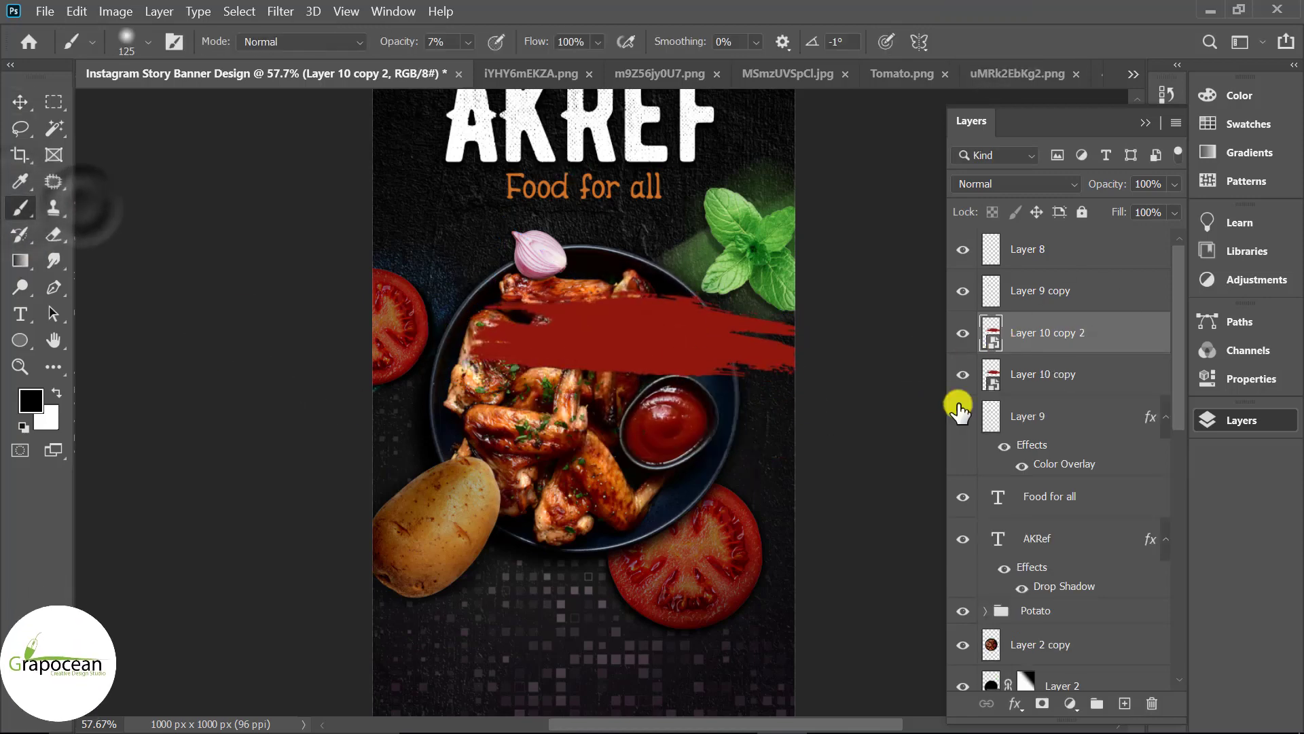
left_click(1028, 385)
left_click(1125, 704)
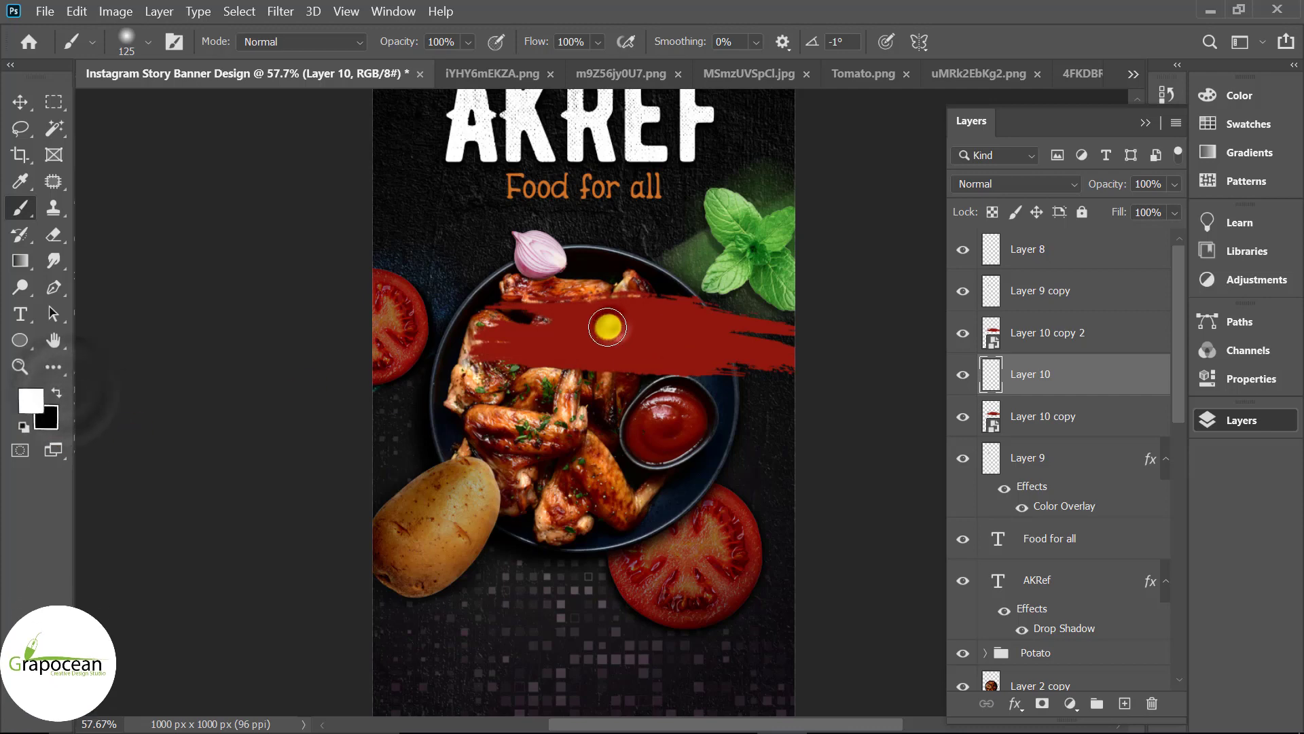
left_click(615, 322)
Set Layer 10 copy 2 to Linear Light and the other red layer to 70% opacity.
left_click(1040, 334)
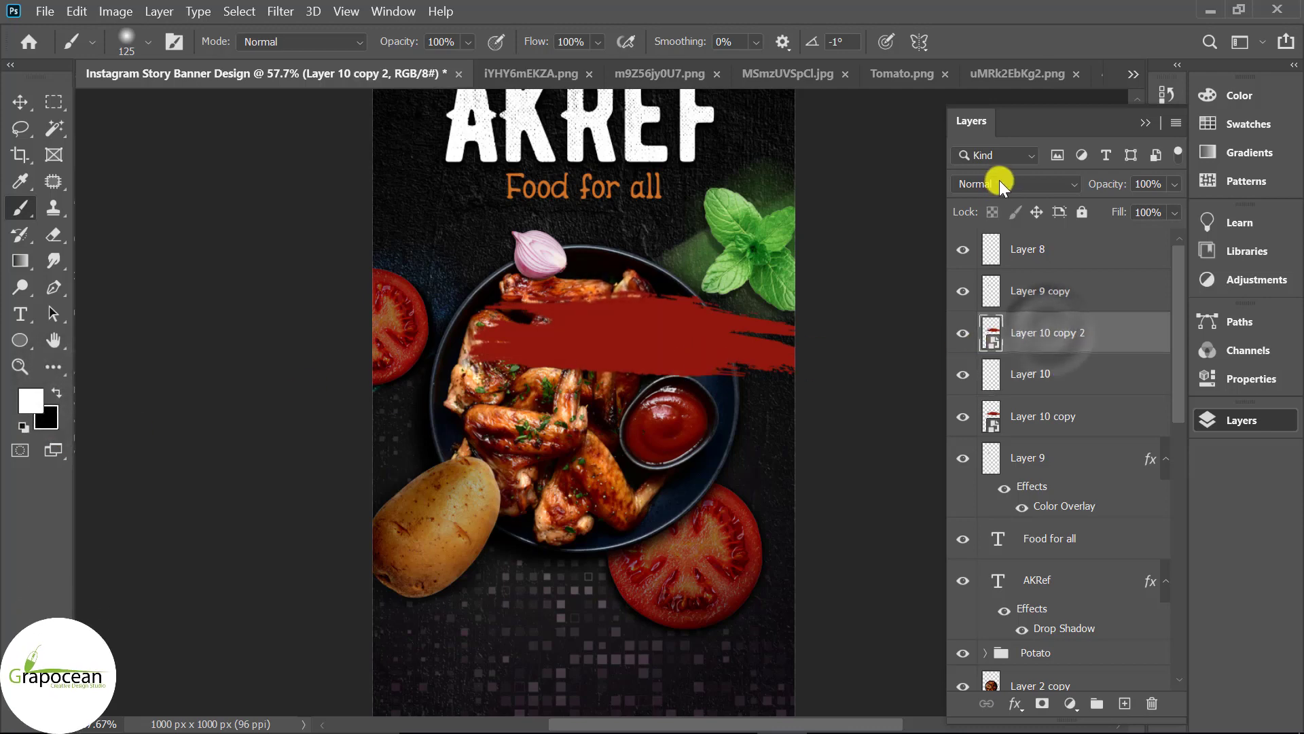
left_click(1012, 184)
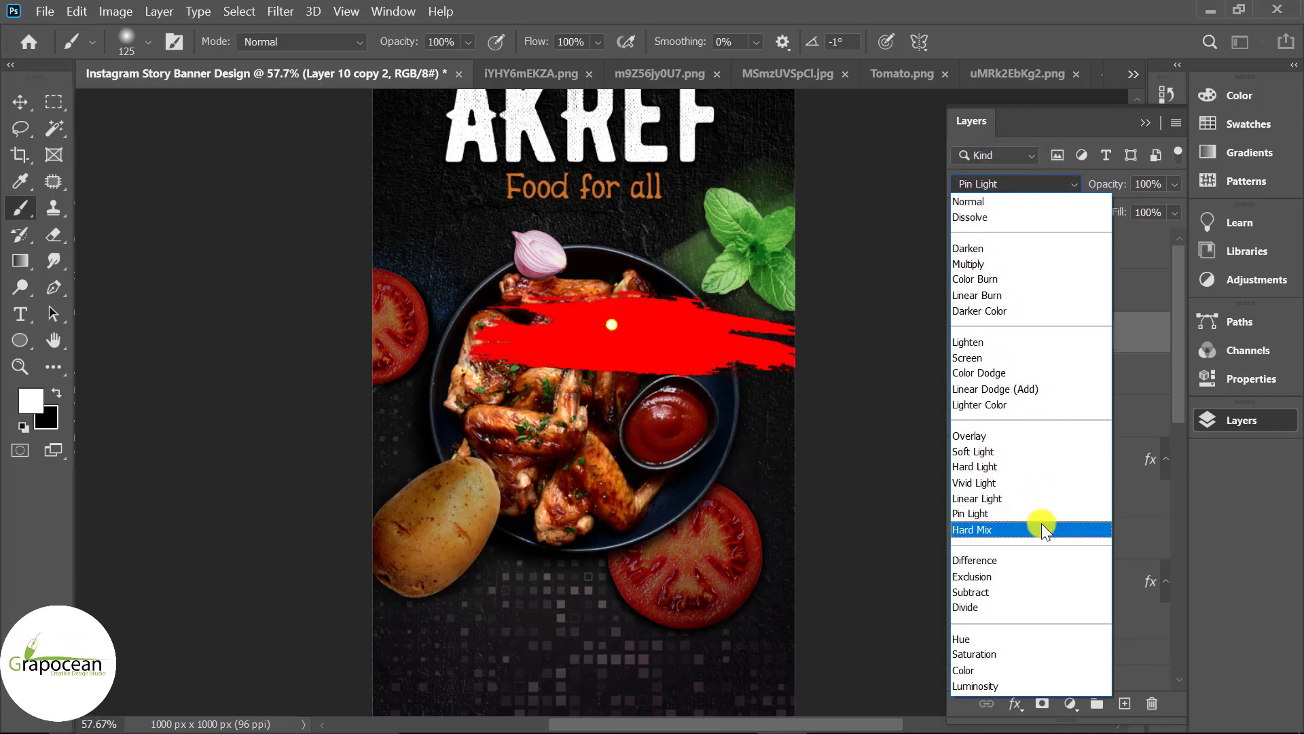
left_click(1039, 503)
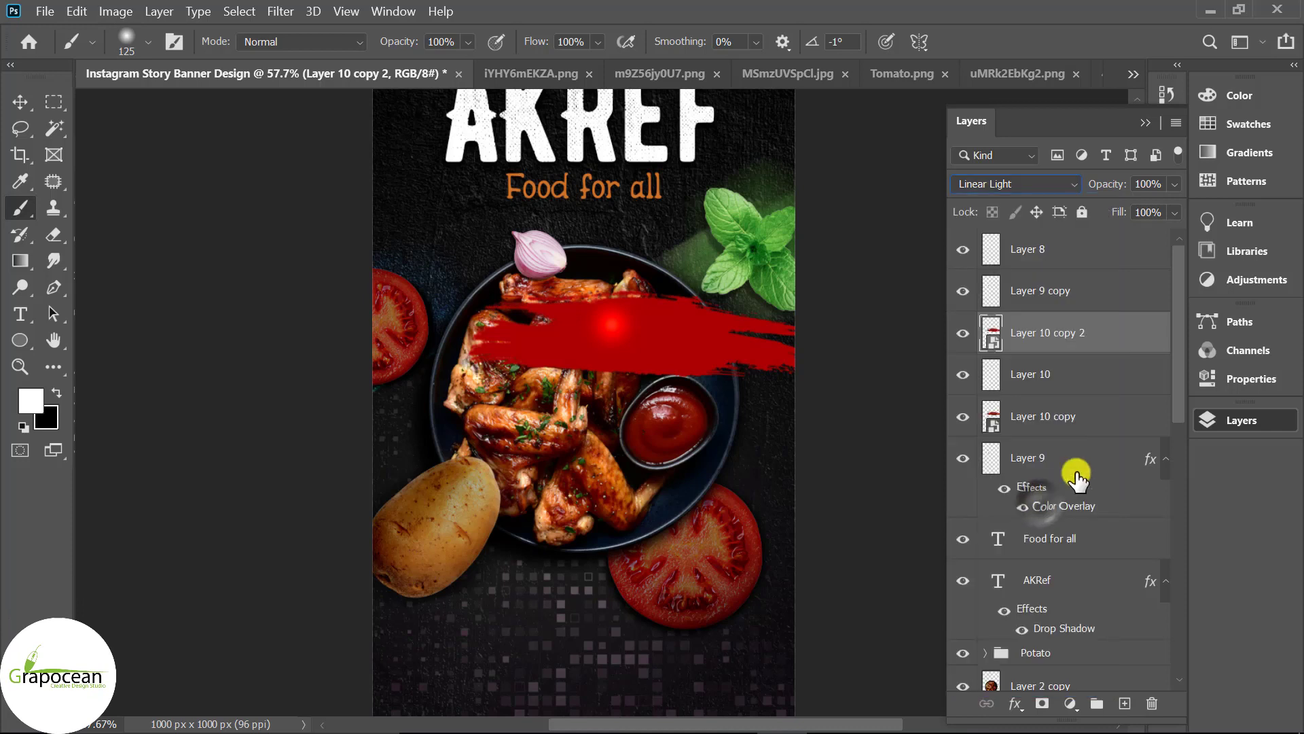
left_click(1087, 416)
left_click(1174, 184)
left_click_drag(1174, 205, 1154, 206)
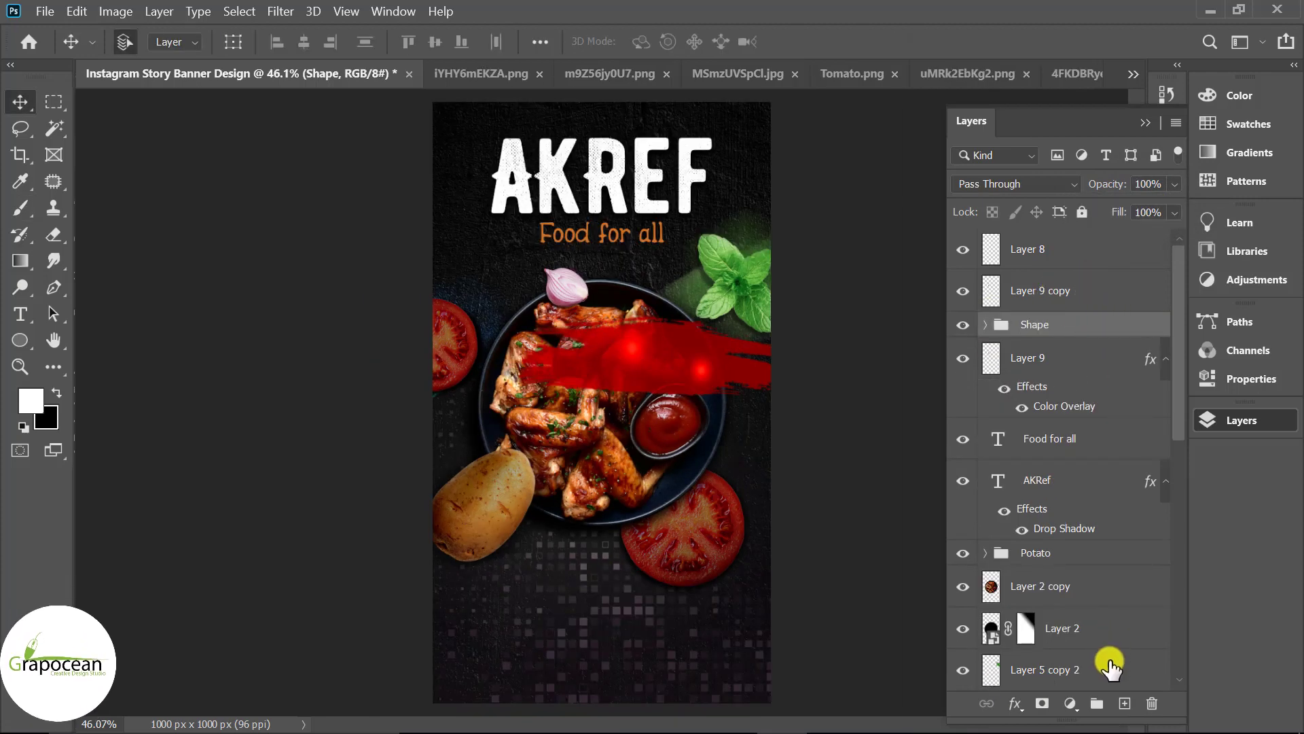
On a new layer, place the SPECIAL MENU text box on the red band.
left_click(1124, 703)
key("t")
scroll(635, 602, "up", 2)
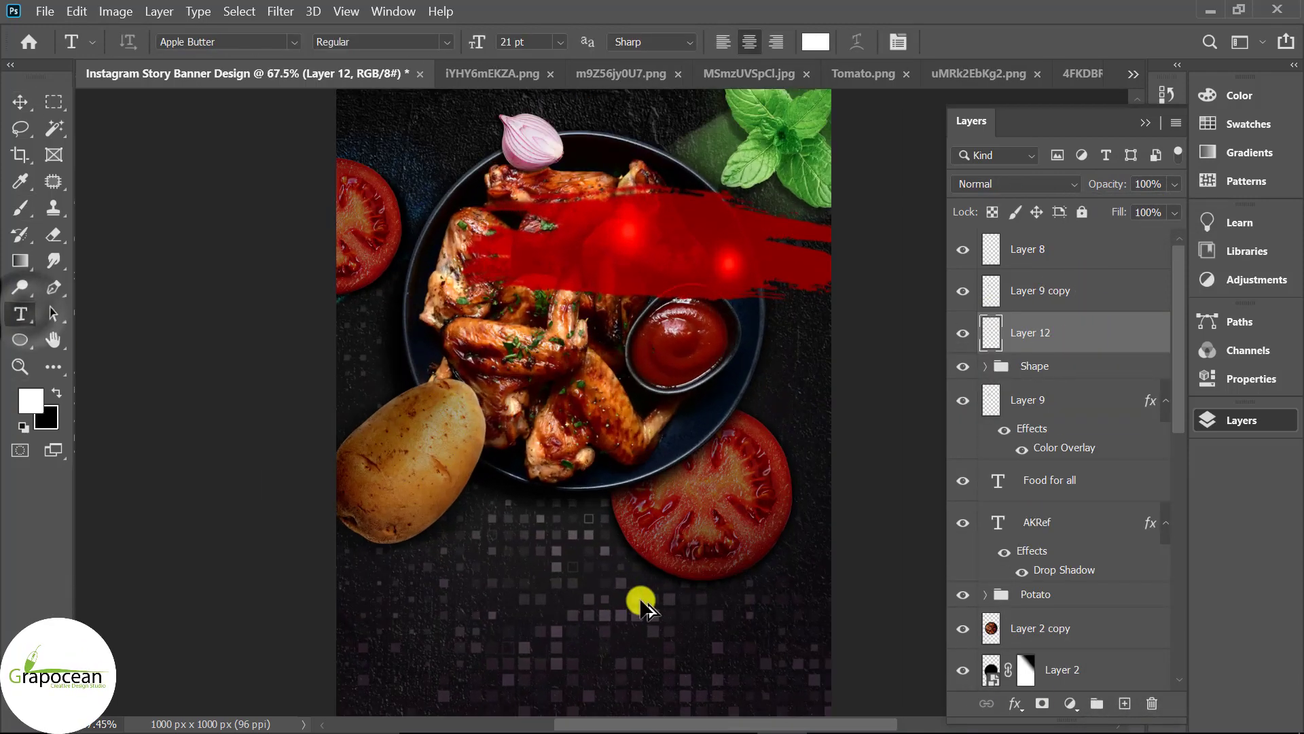
left_click(627, 262)
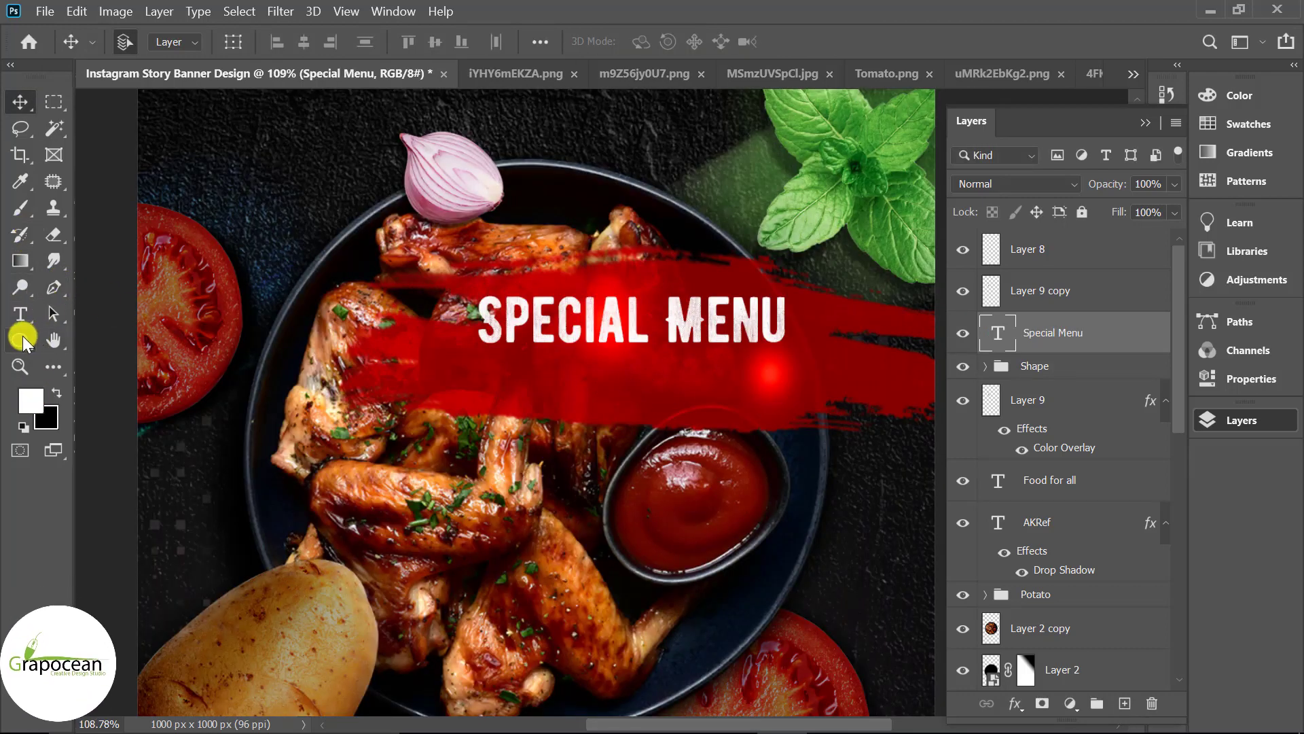
left_click_drag(20, 345, 66, 347)
Draw a small white rectangle dash with no stroke left of SPECIAL.
left_click(86, 343)
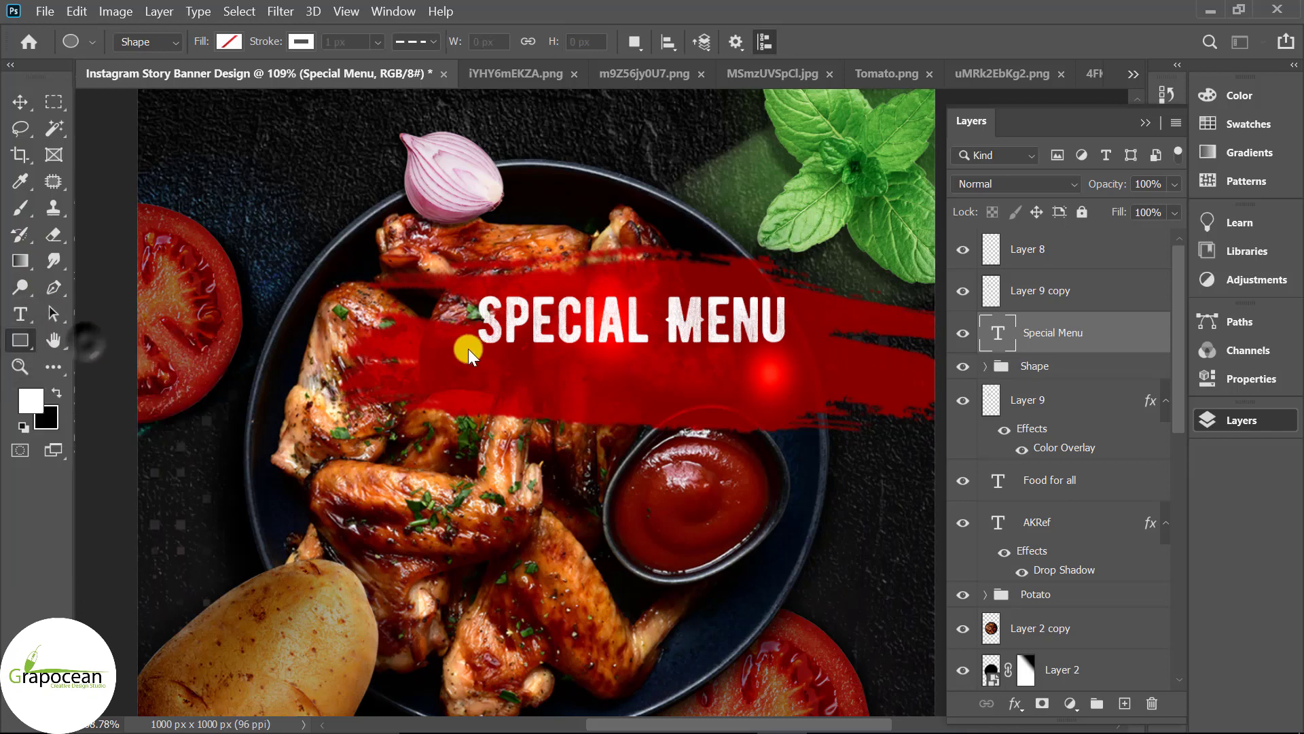
scroll(466, 346, "up", 2)
mouse_move(396, 302)
left_mouse_down()
mouse_move(483, 319)
mouse_move(473, 313)
left_mouse_up()
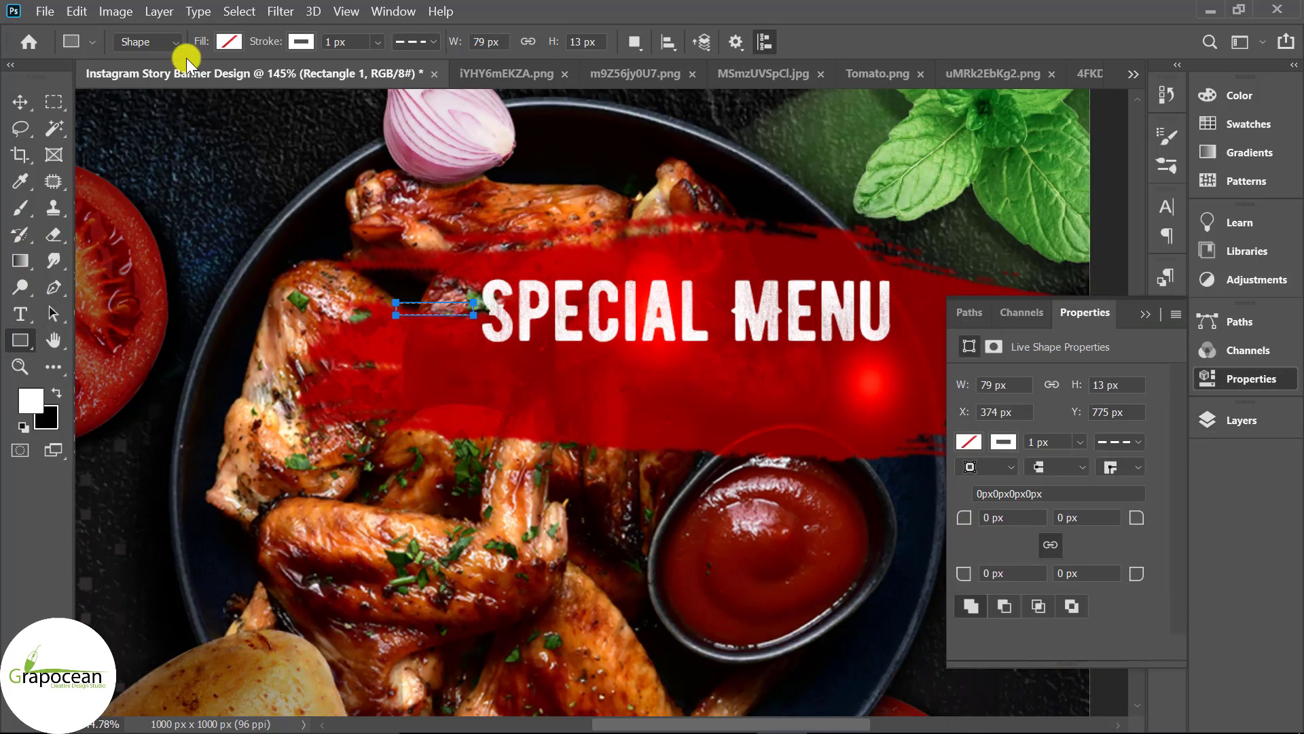
left_click(231, 42)
left_click(101, 147)
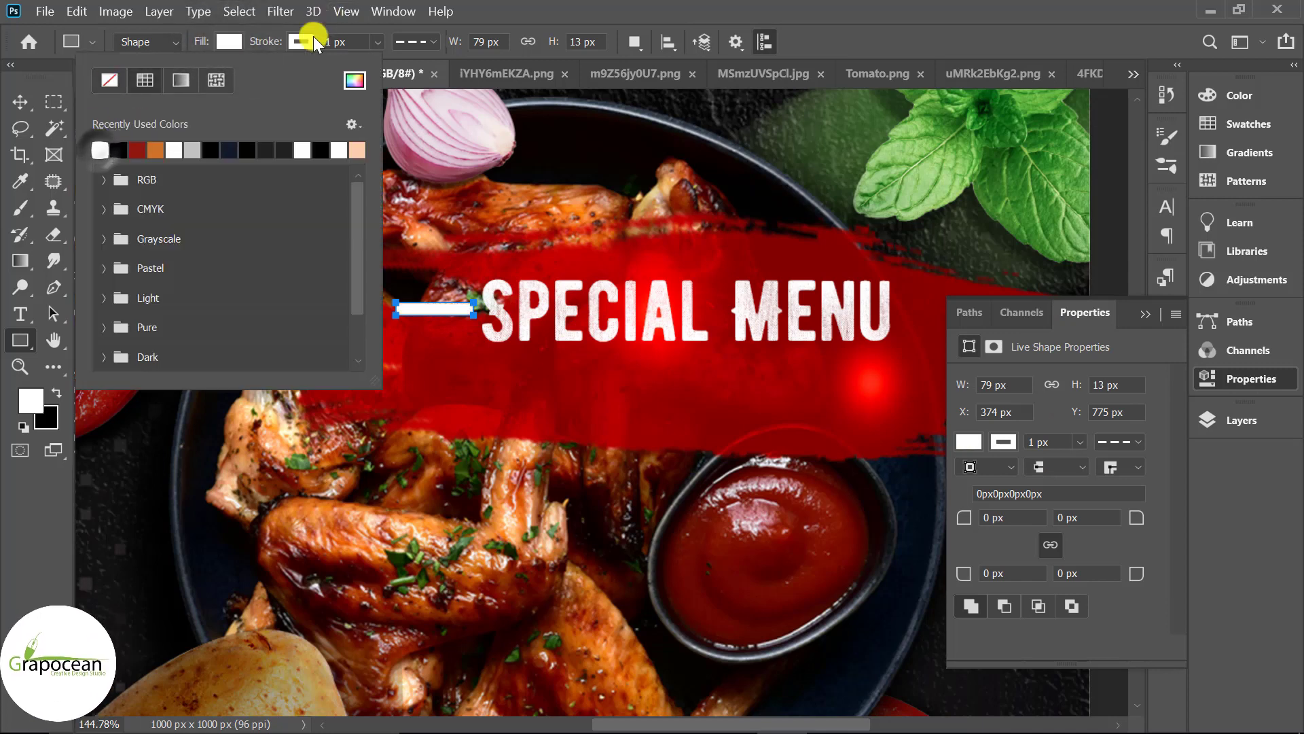
left_click(301, 42)
Align the dash with SPECIAL, Alt-copy it right of MENU, and copy another below SPECIAL.
left_click(20, 99)
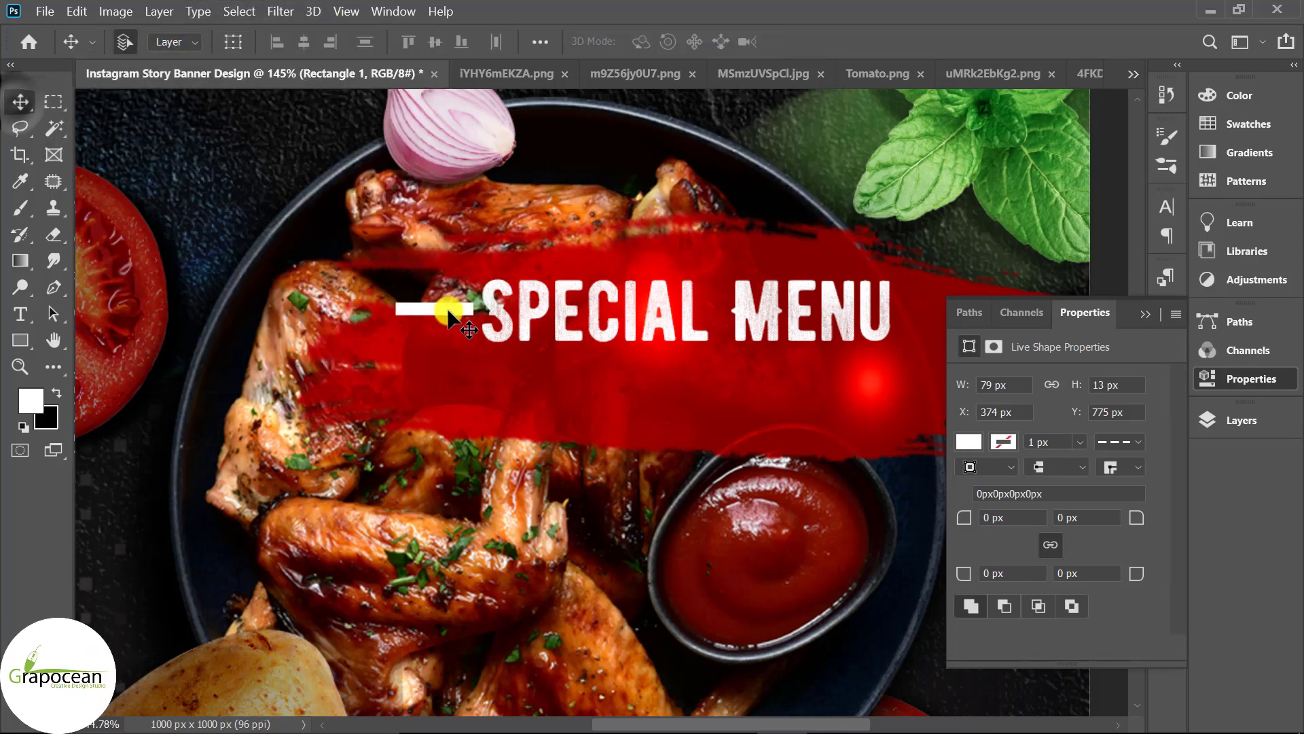
left_click_drag(445, 312, 449, 333)
scroll(448, 333, "down", 3)
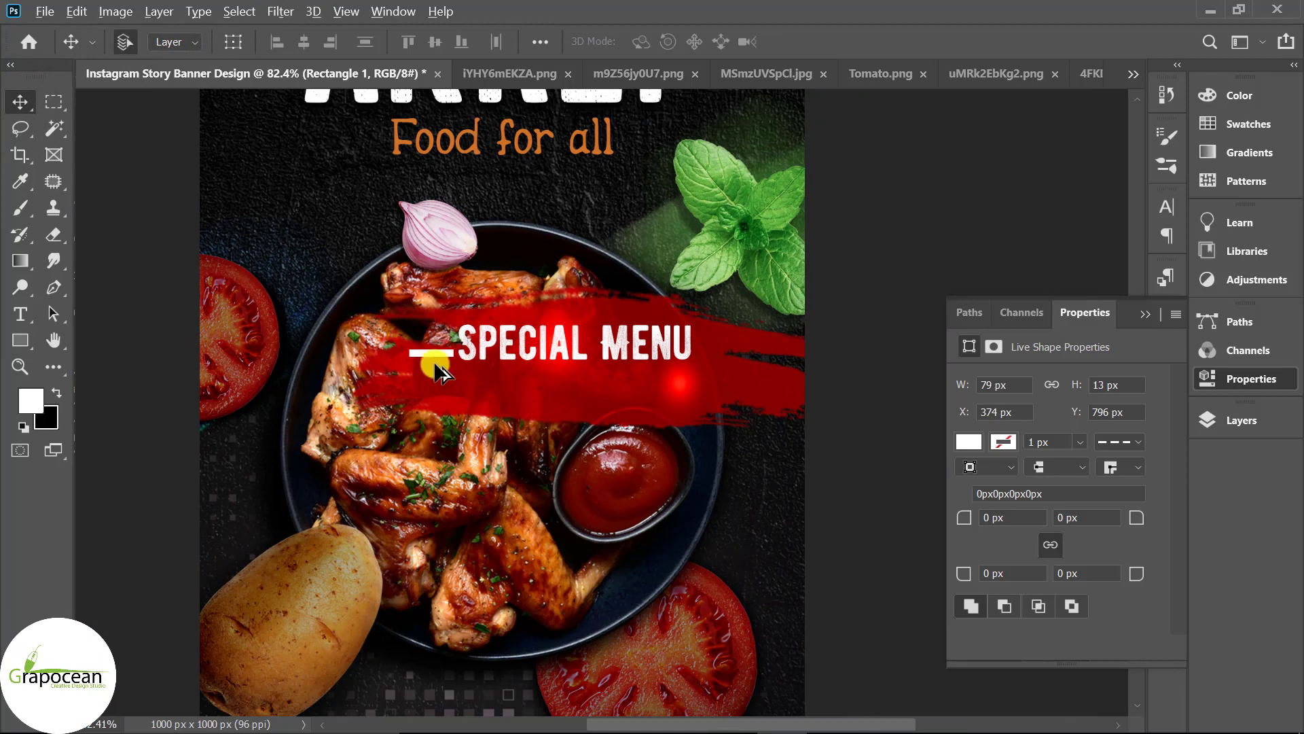
left_click_drag(686, 352, 722, 357)
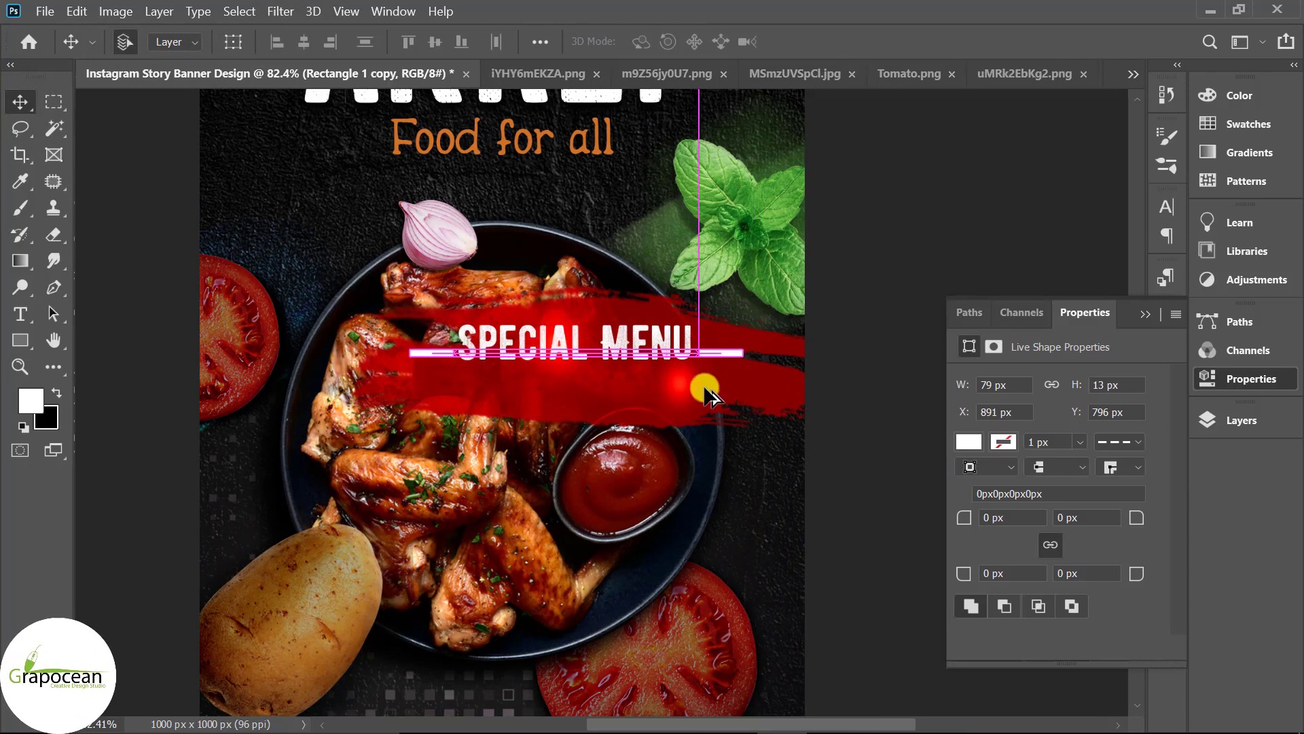
scroll(703, 370, "down", 3)
scroll(756, 345, "up", 3)
left_click(734, 342)
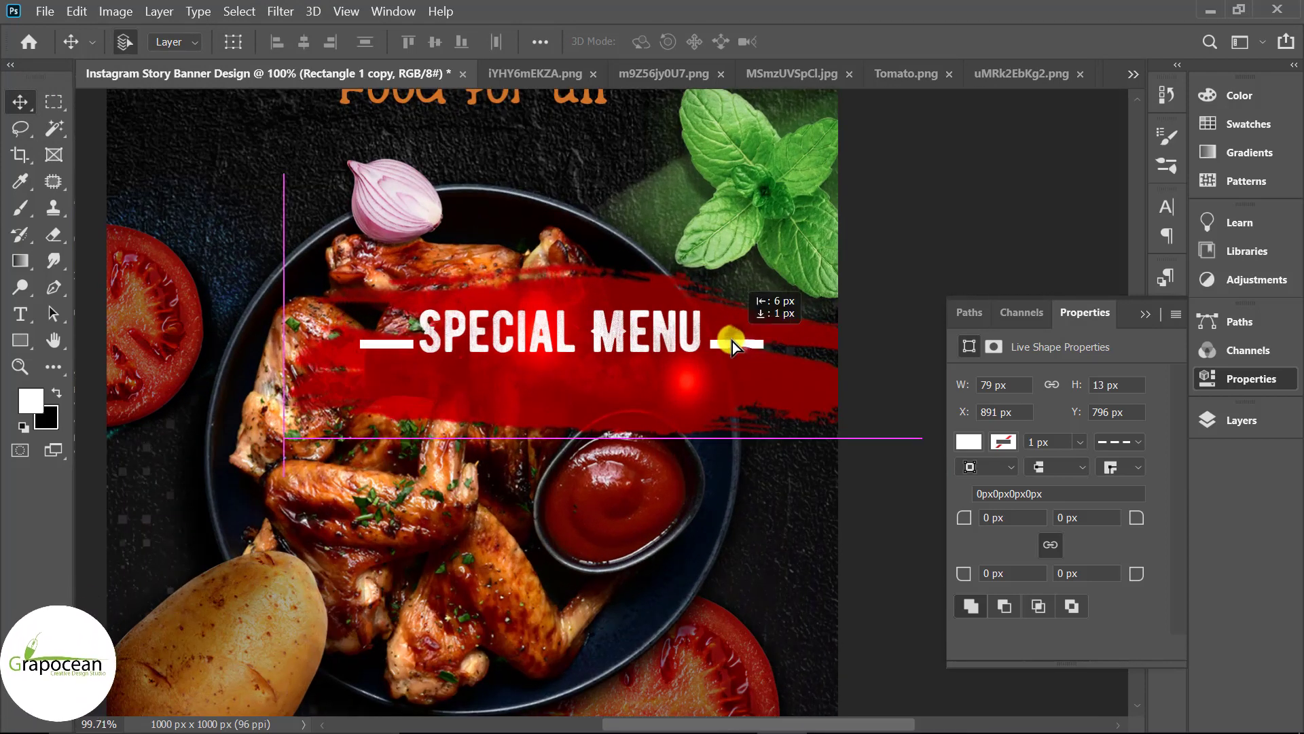
left_click_drag(737, 343, 735, 344)
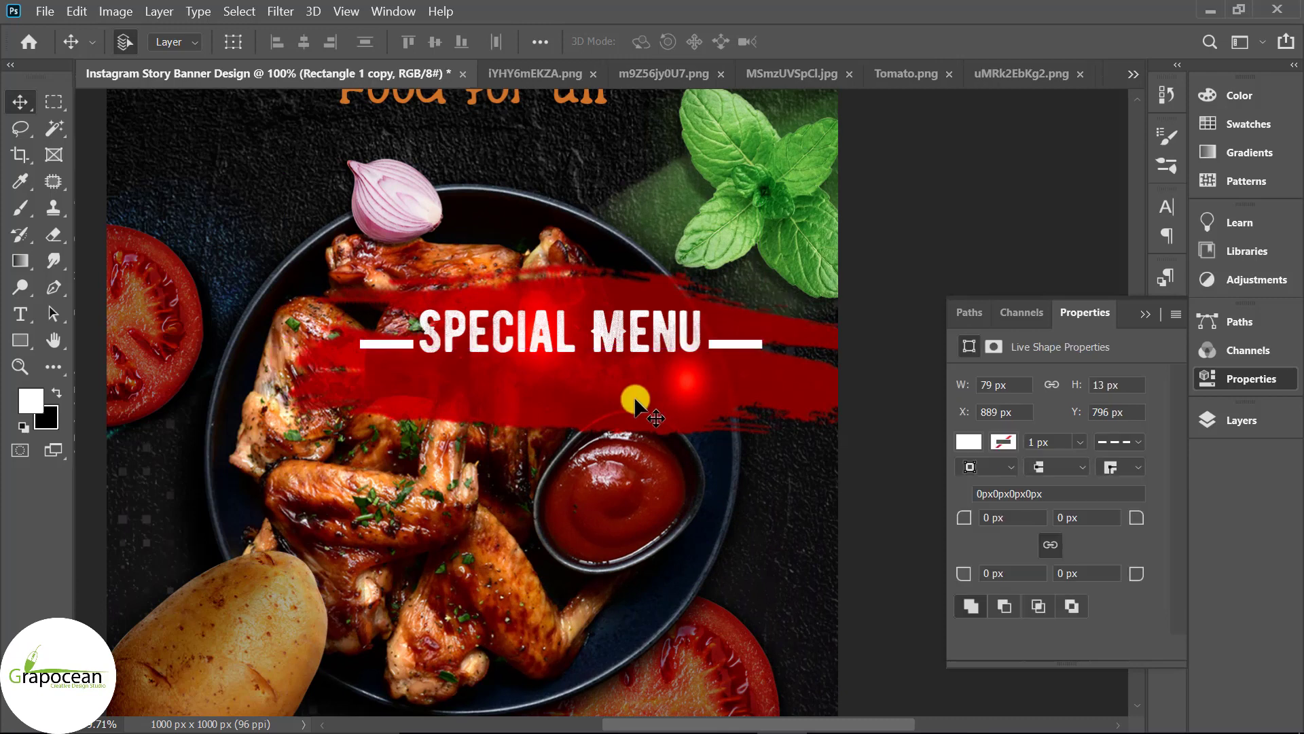
left_click_drag(586, 377, 541, 382)
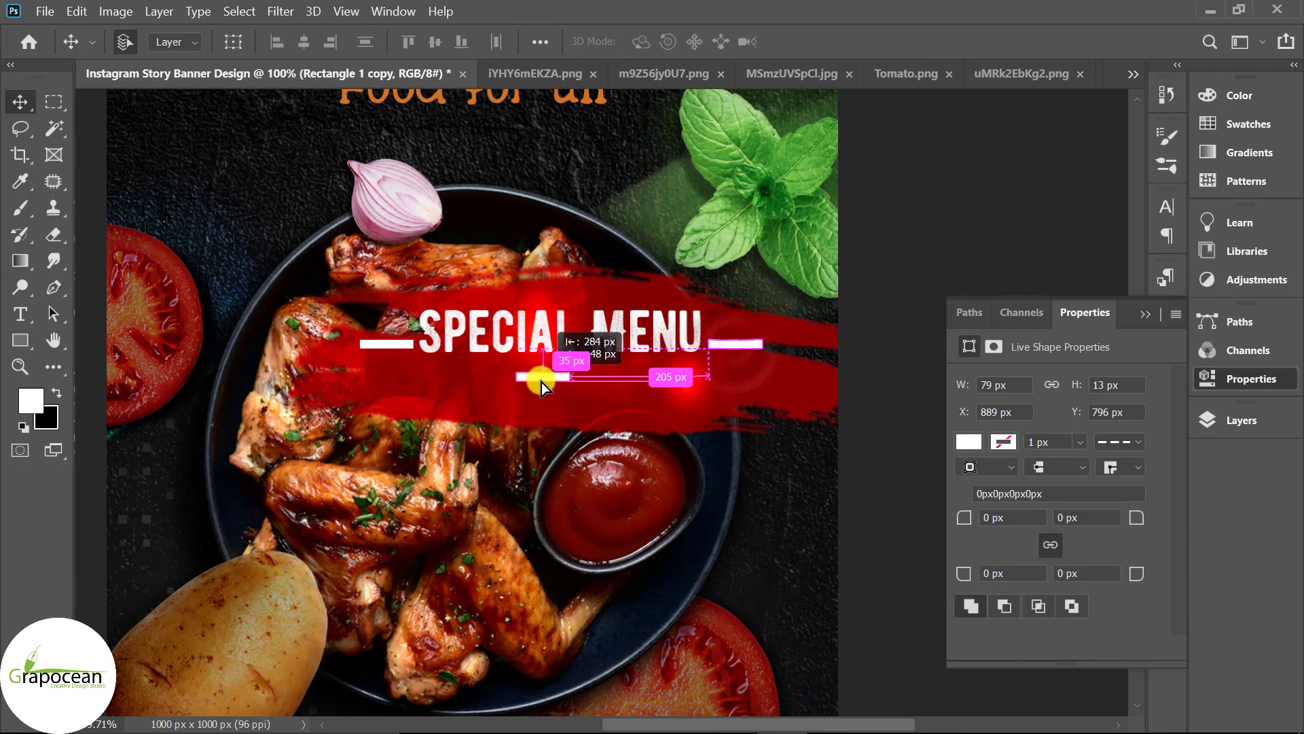
Transform the copied dash into a long, thin white line under SPECIAL MENU.
key("ctrl+t")
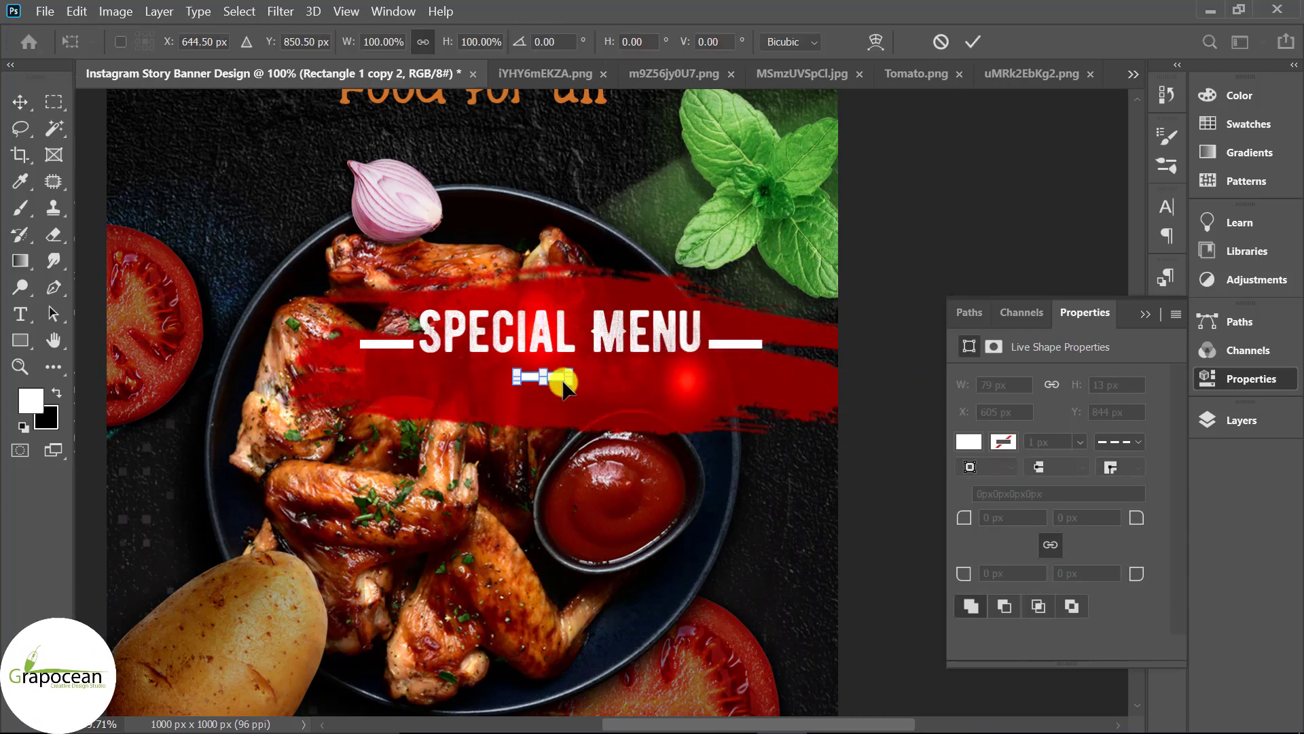
scroll(563, 383, "up", 1)
scroll(578, 382, "up", 1)
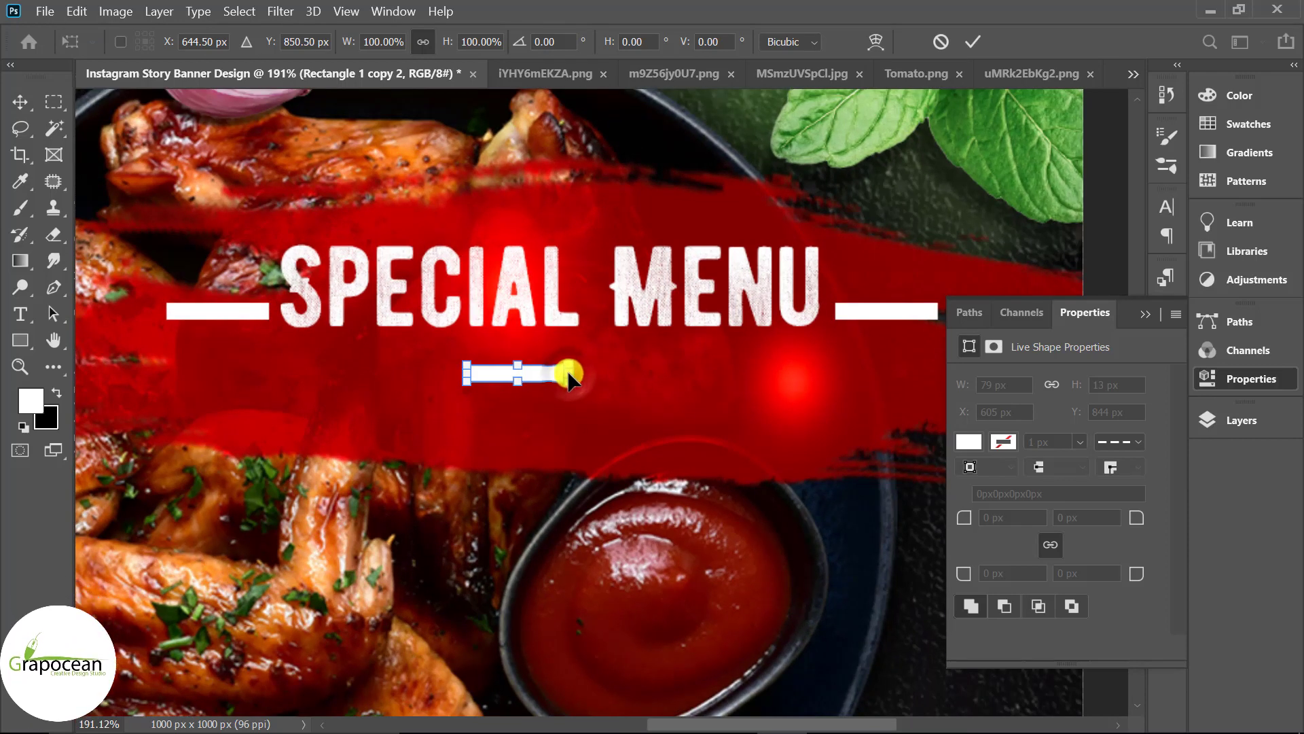
left_click_drag(574, 374, 921, 375)
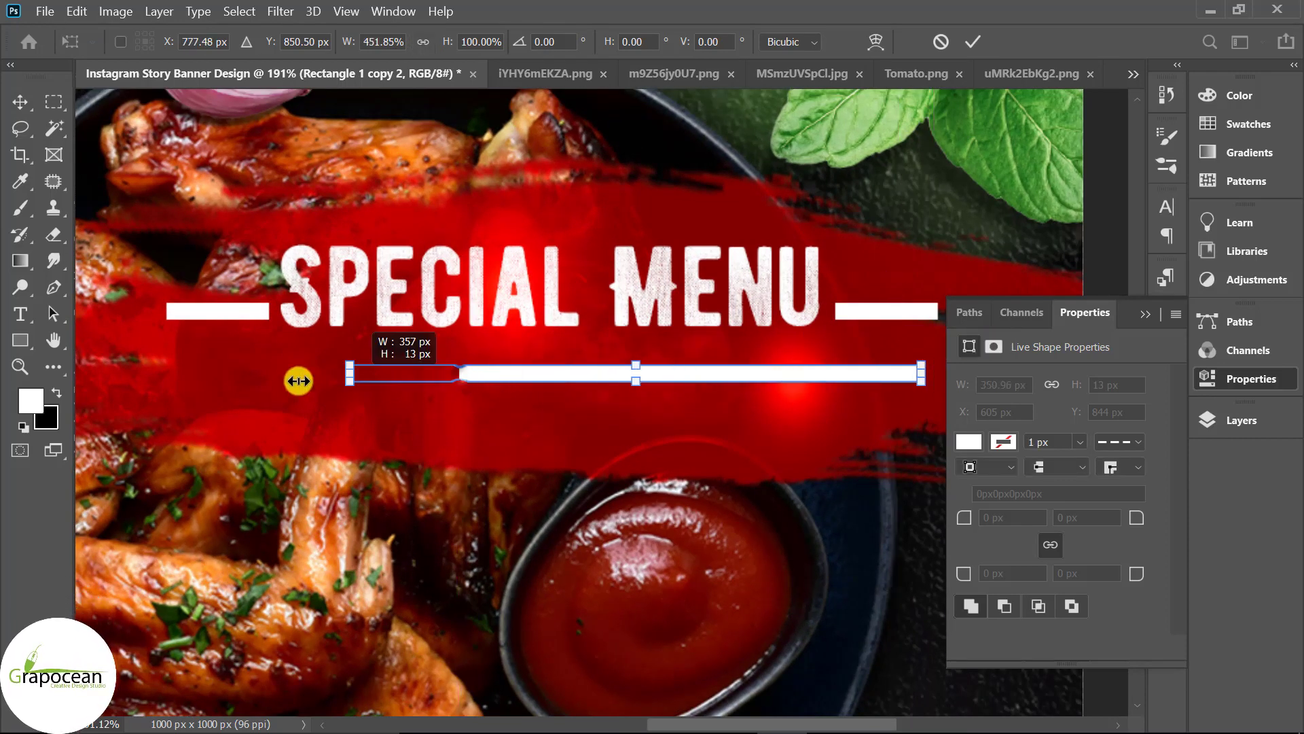
left_click_drag(298, 381, 180, 381)
left_click_drag(552, 378, 553, 373)
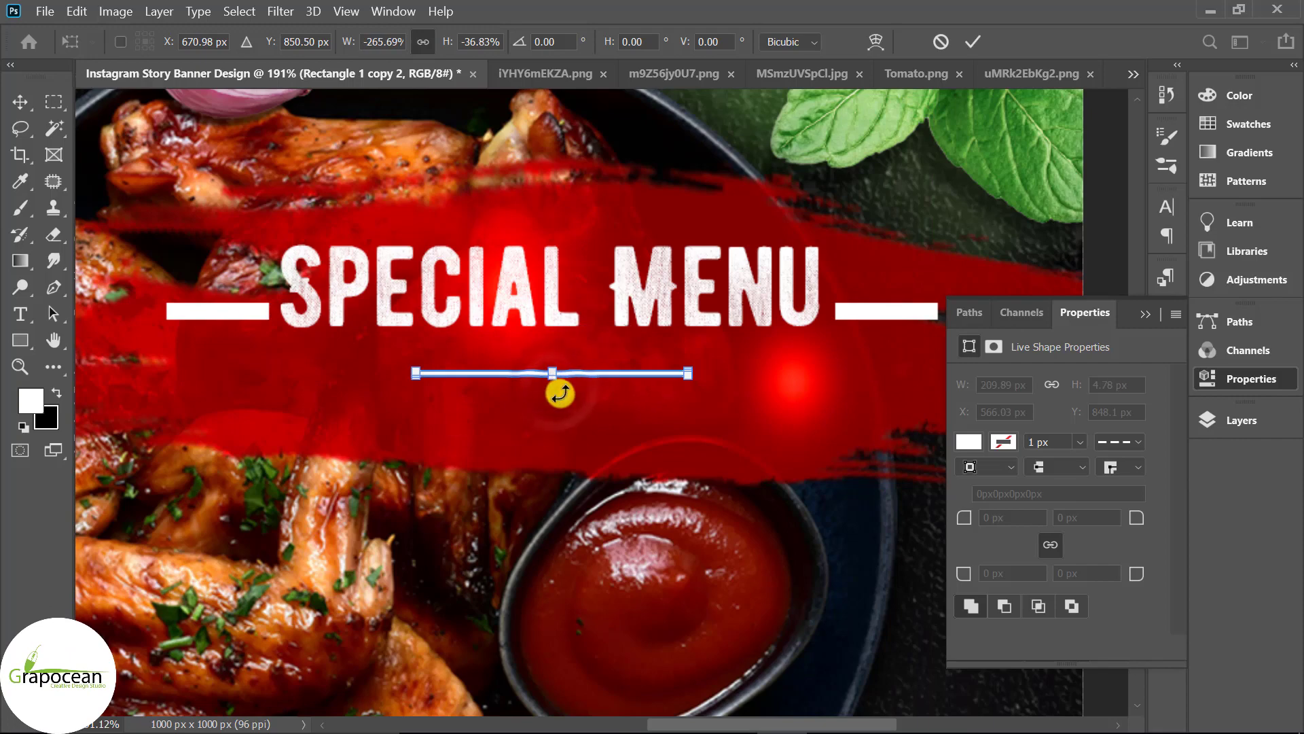
scroll(560, 393, "up", 5)
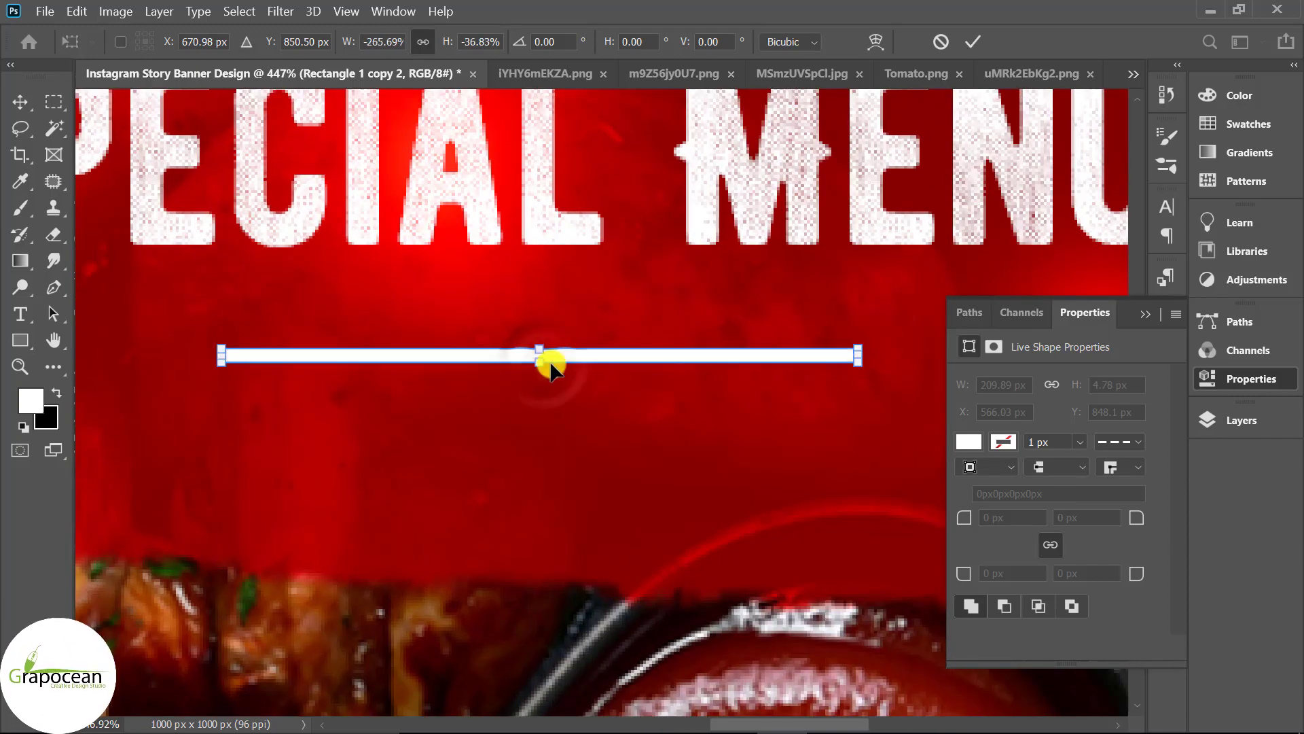
scroll(537, 364, "up", 5)
mouse_move(527, 364)
left_mouse_down()
mouse_move(525, 346)
mouse_move(552, 341)
left_mouse_up()
scroll(553, 340, "down", 5)
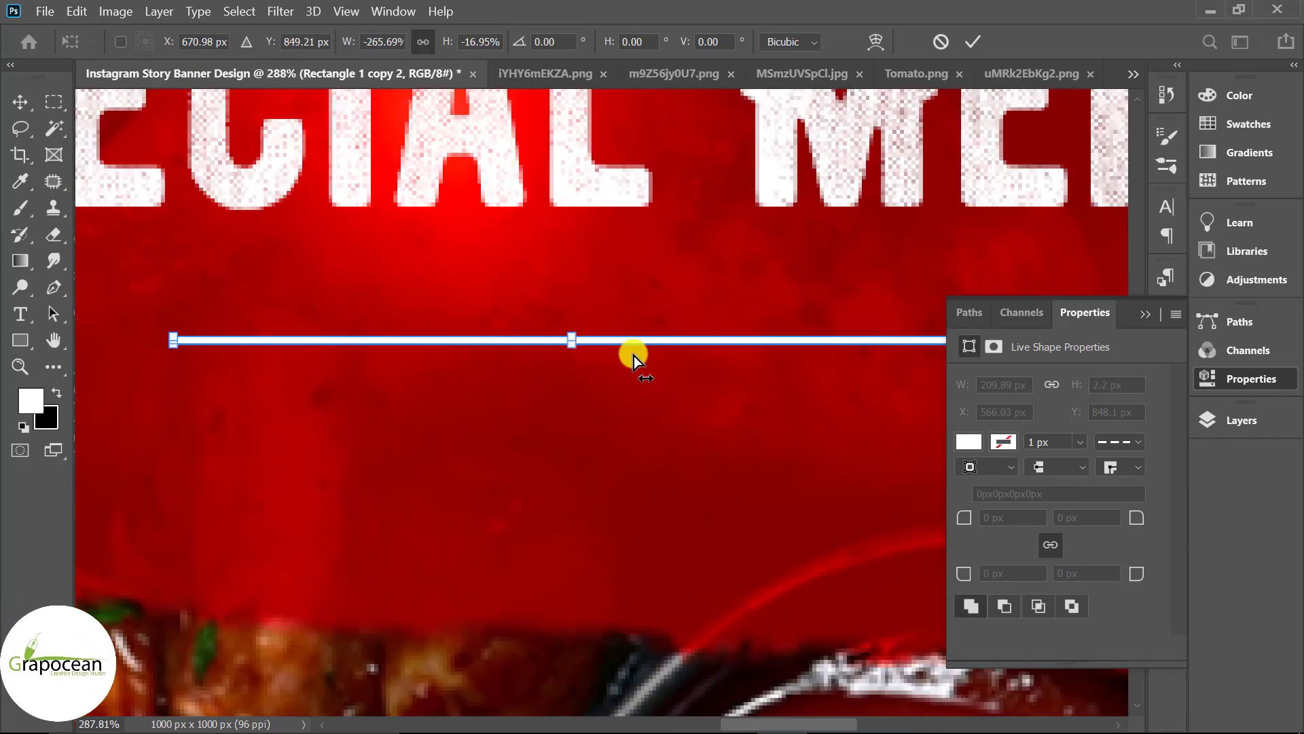
scroll(634, 356, "down", 5)
left_click(971, 42)
Raise the line closer to SPECIAL MENU and Alt-copy a duplicate just below it.
scroll(629, 352, "up", 3)
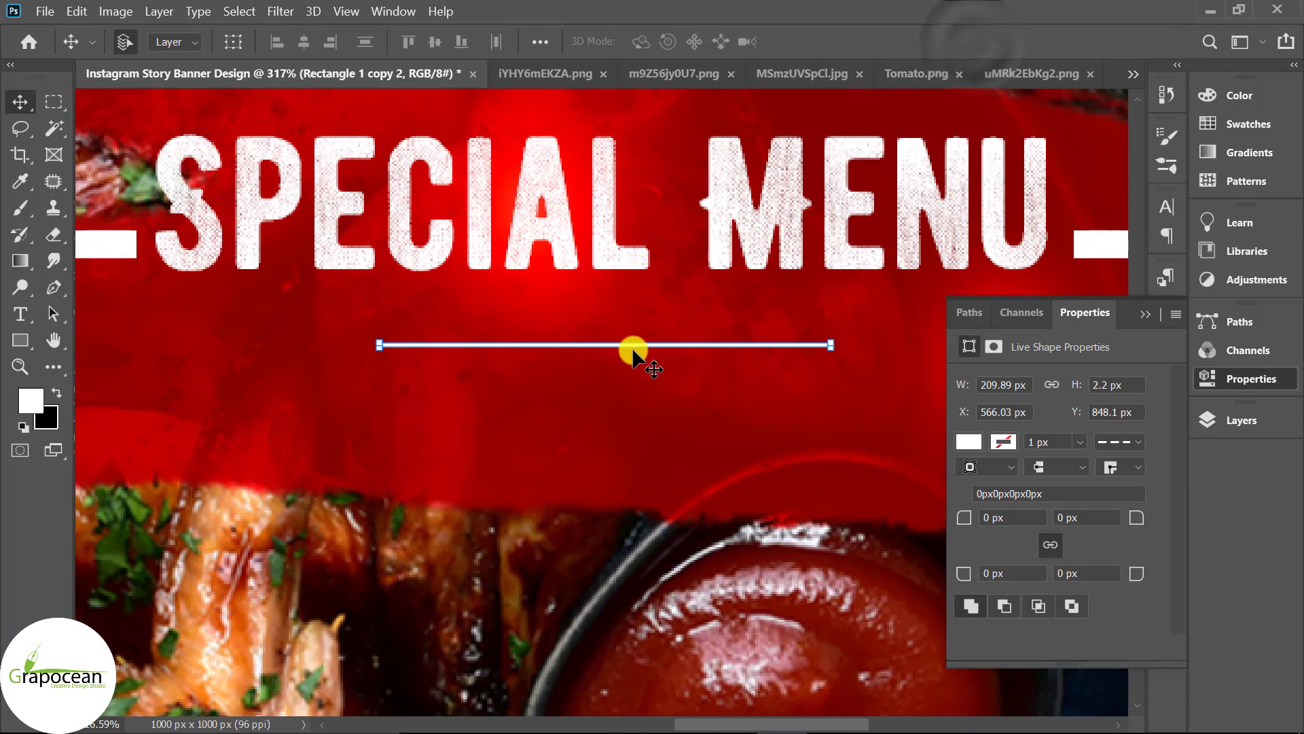
left_click_drag(635, 344, 619, 309)
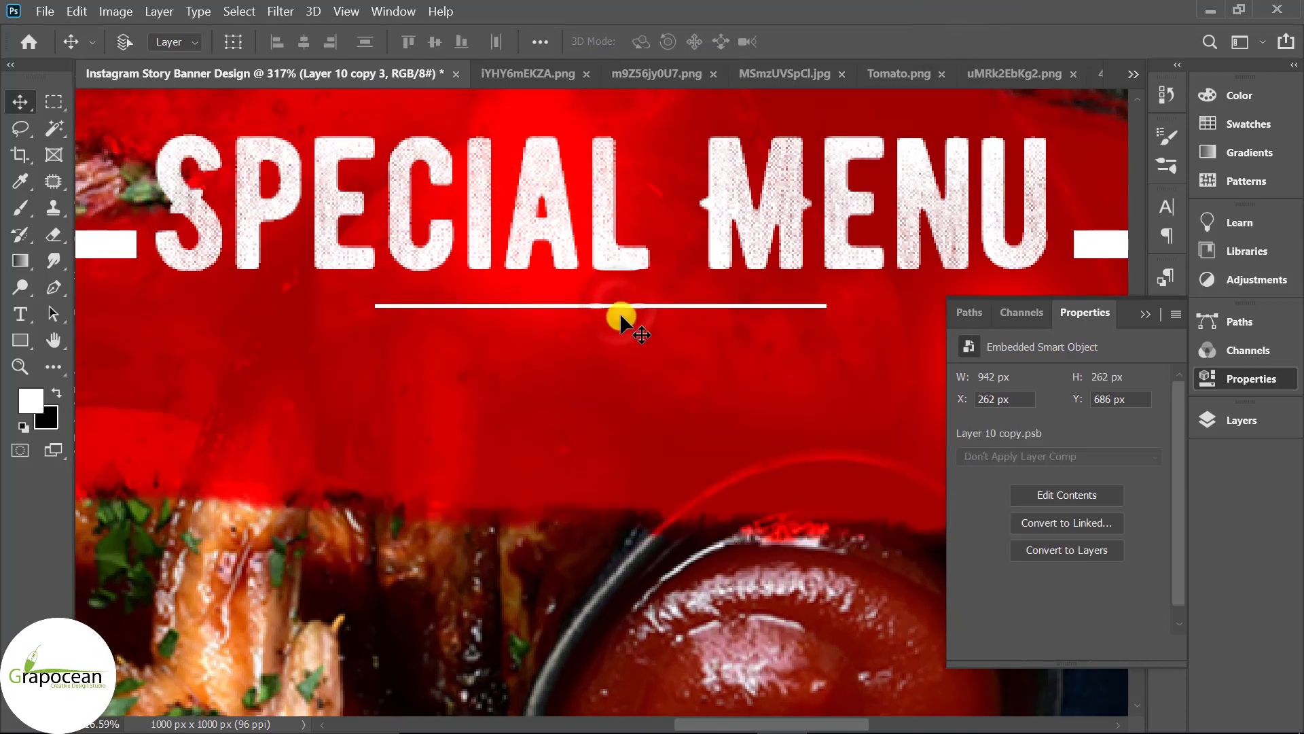
scroll(621, 309, "up", 4)
left_click_drag(635, 309, 626, 323)
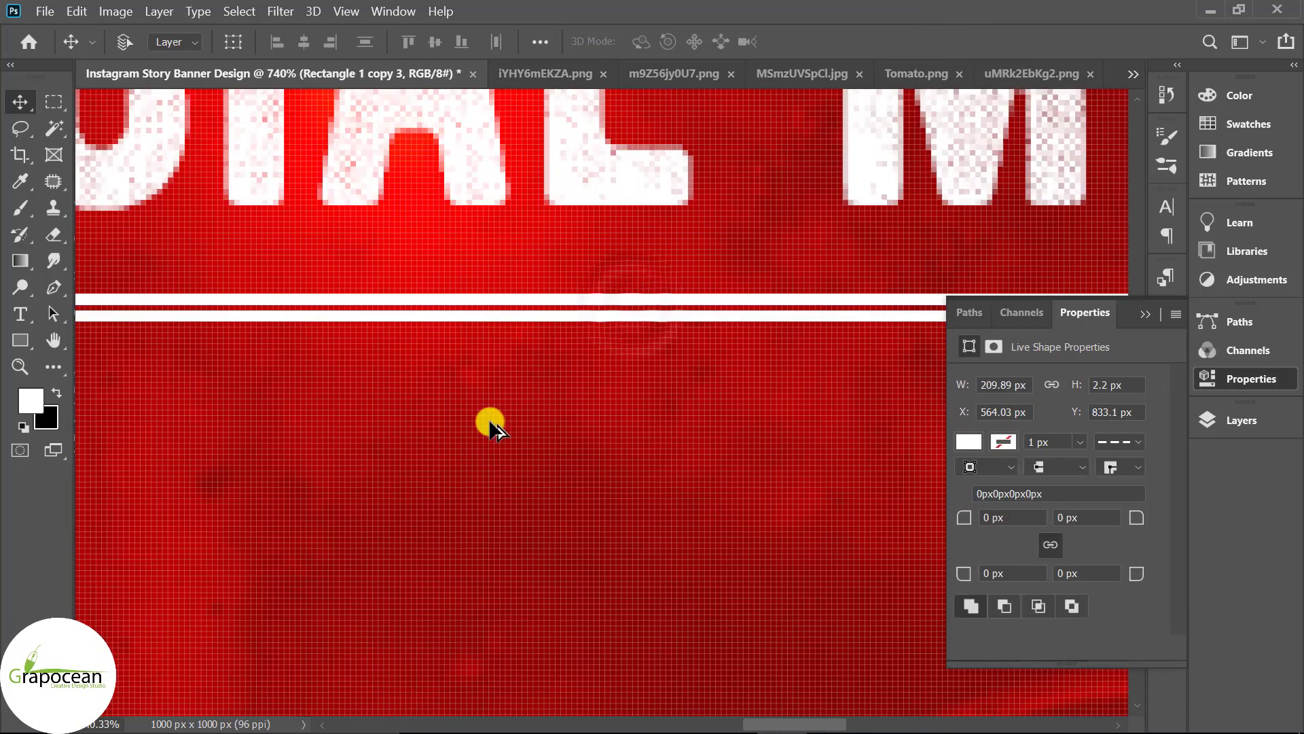
scroll(705, 461, "down", 5)
scroll(778, 651, "down", 5)
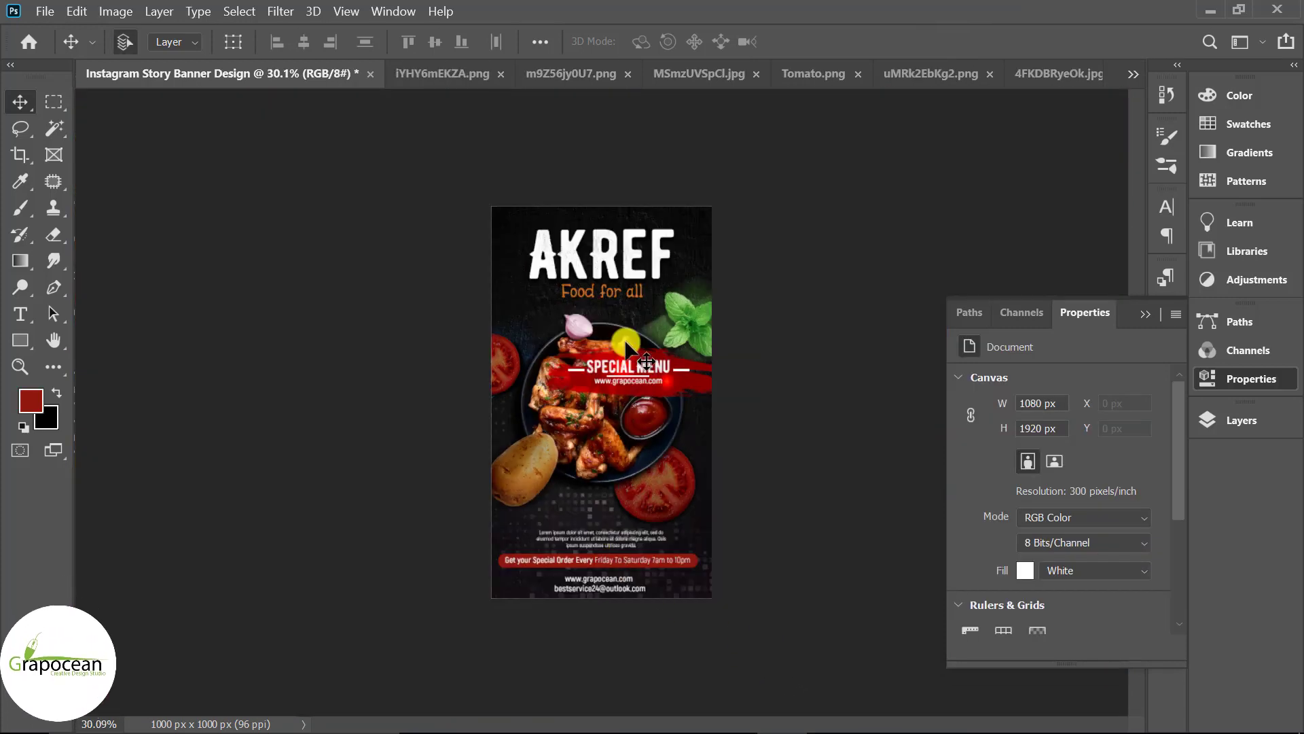
scroll(625, 387, "up", 2)
scroll(628, 390, "down", 2)
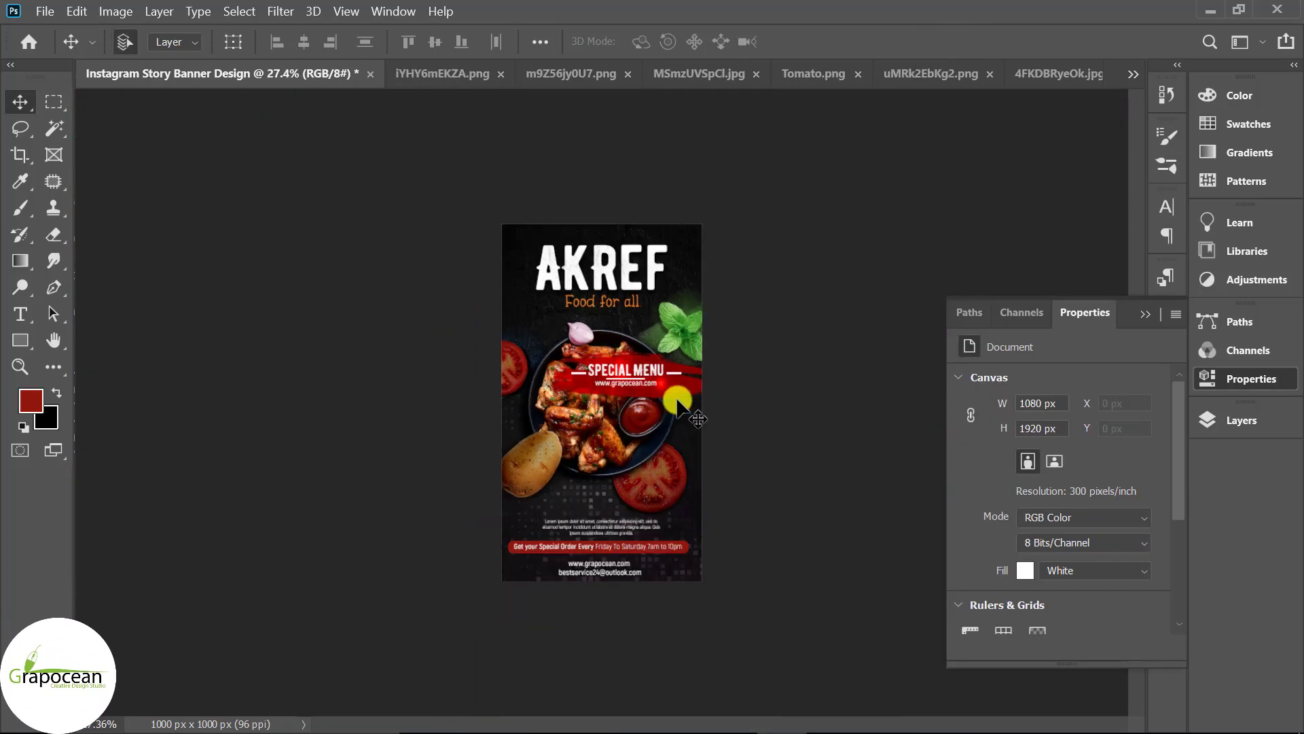